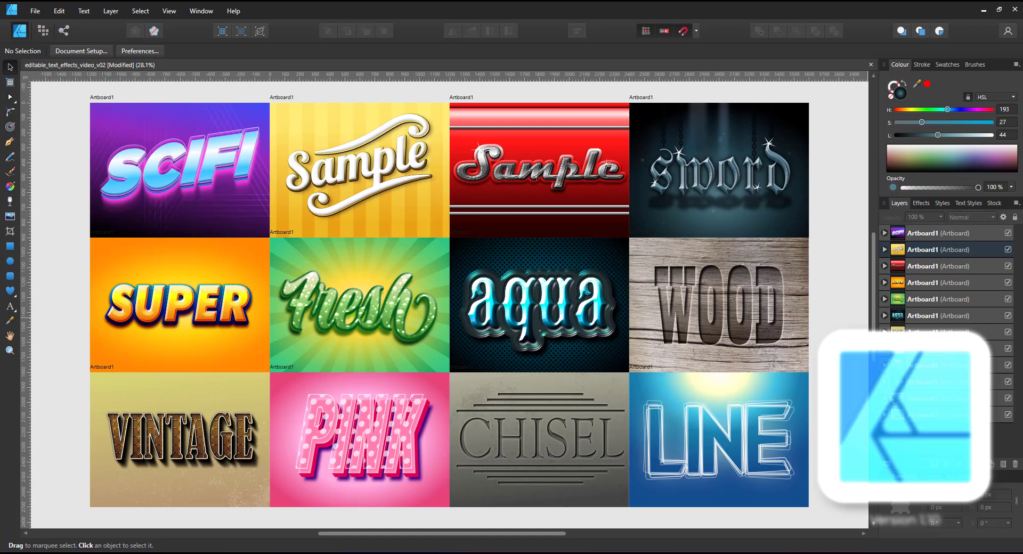
# Step: Find the text inside the CHISEL artboard's nested symbol, replace it with STONE, and nudge the word slightly sideways
pyautogui.click(884, 398)
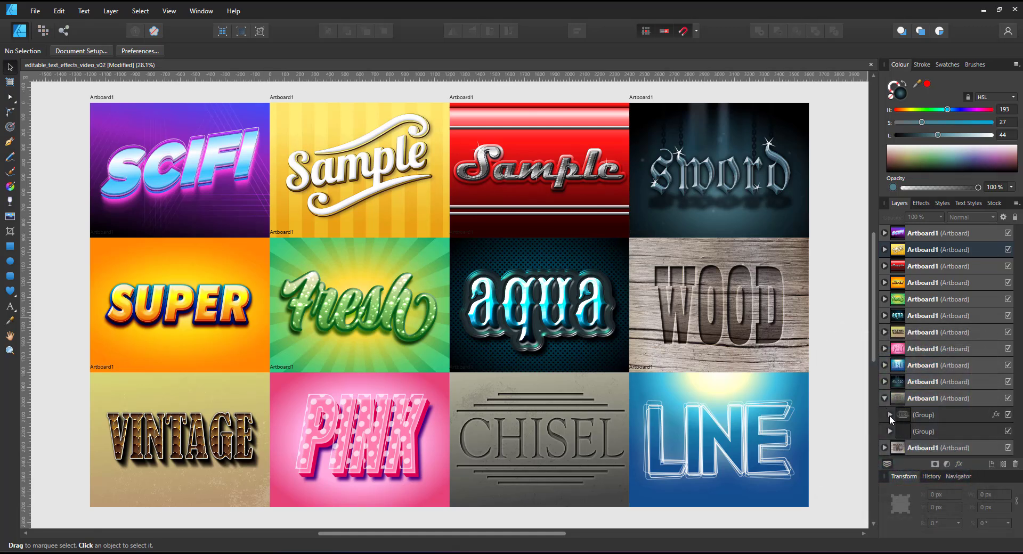
pyautogui.click(890, 415)
pyautogui.click(895, 431)
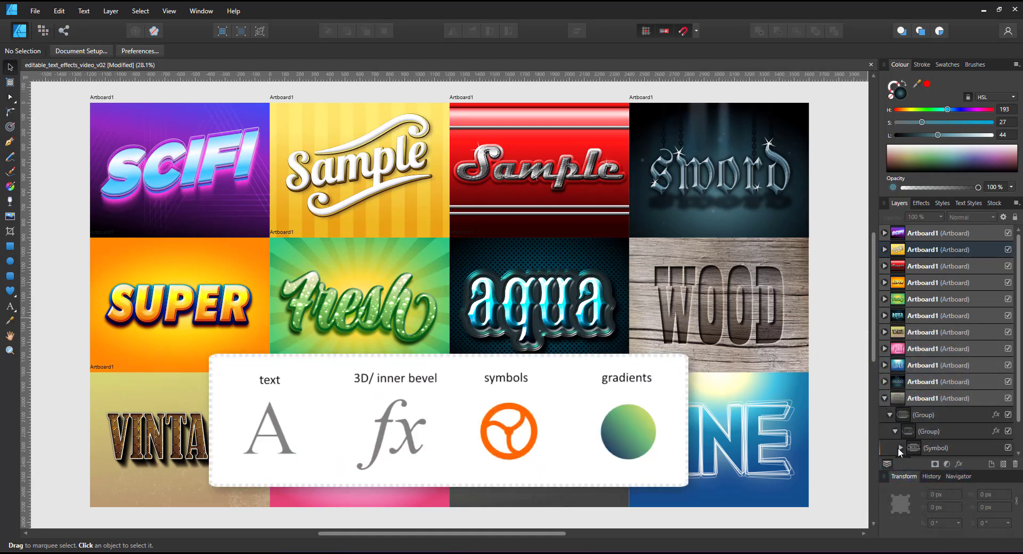
pyautogui.click(900, 448)
pyautogui.scroll(-2, 920, 432)
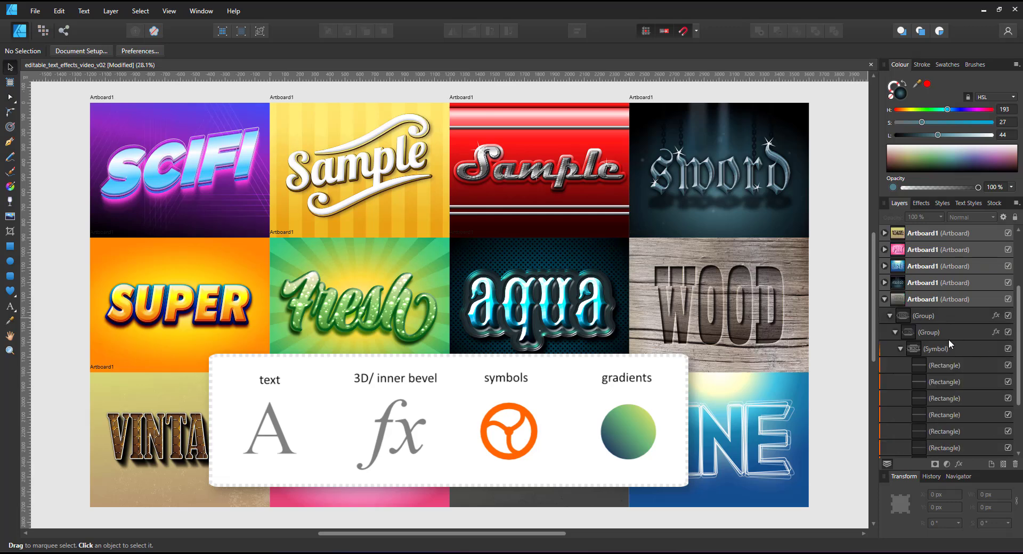
pyautogui.scroll(-2, 952, 367)
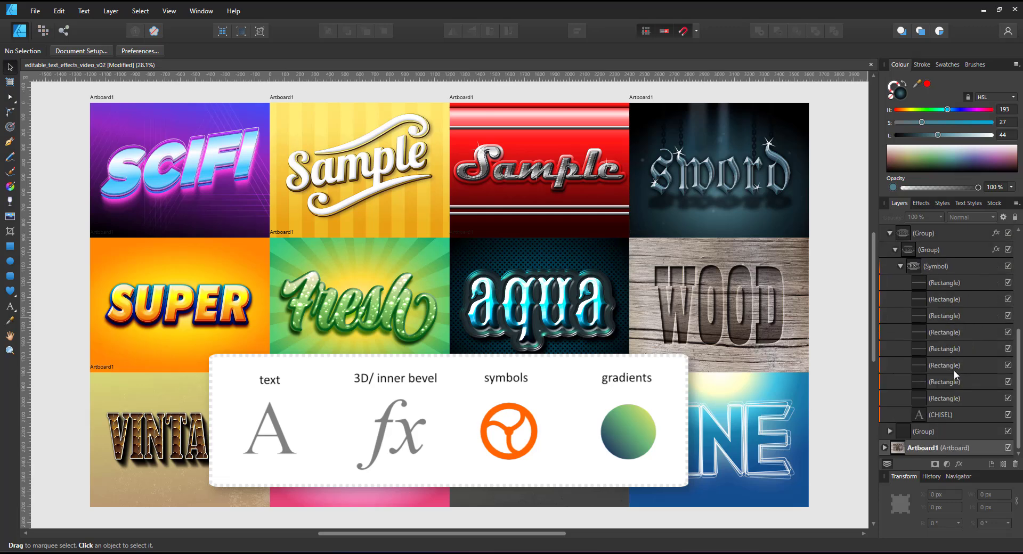
pyautogui.click(935, 415)
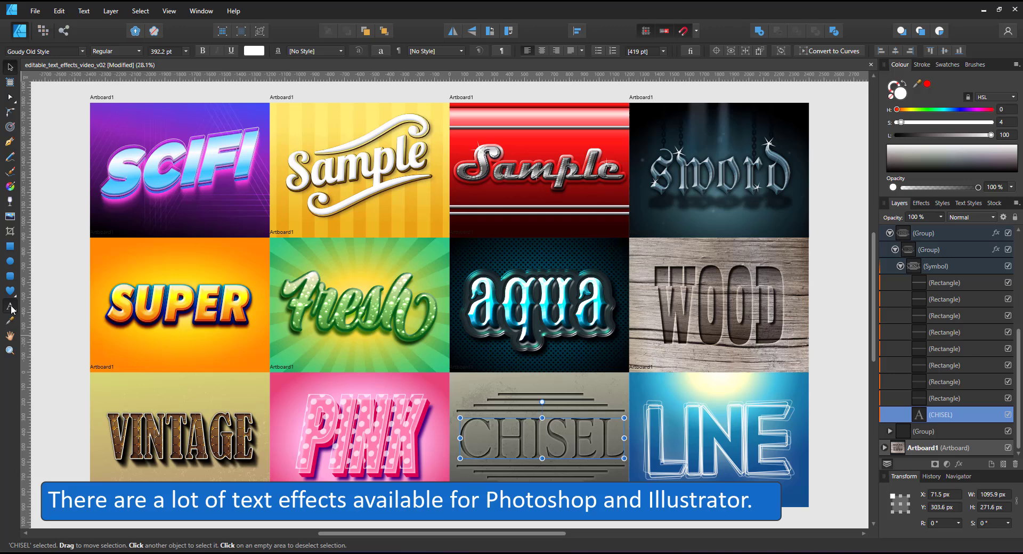
pyautogui.click(10, 306)
pyautogui.moveTo(470, 448); pyautogui.dragTo(605, 438)
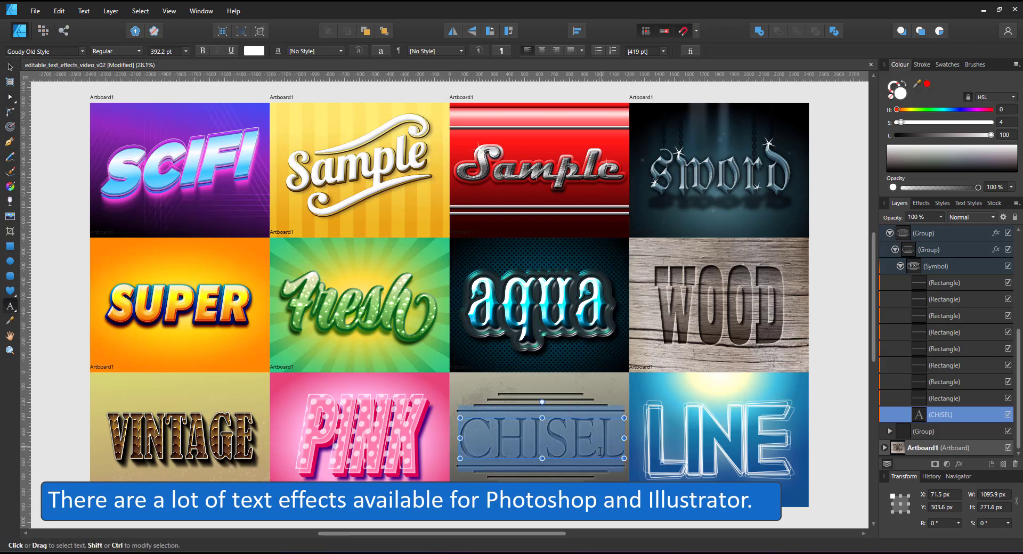
pyautogui.write('STONE')
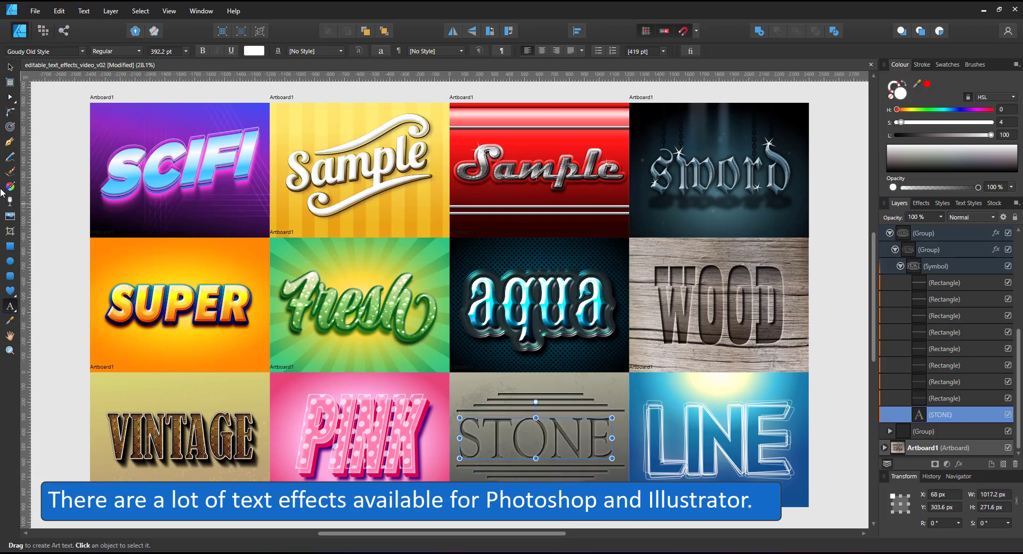
pyautogui.click(10, 69)
pyautogui.moveTo(518, 440); pyautogui.dragTo(522, 440)
# Step: Select the aqua text layer inside the nested groups and symbol of its artboard, ready for text editing
pyautogui.click(502, 321)
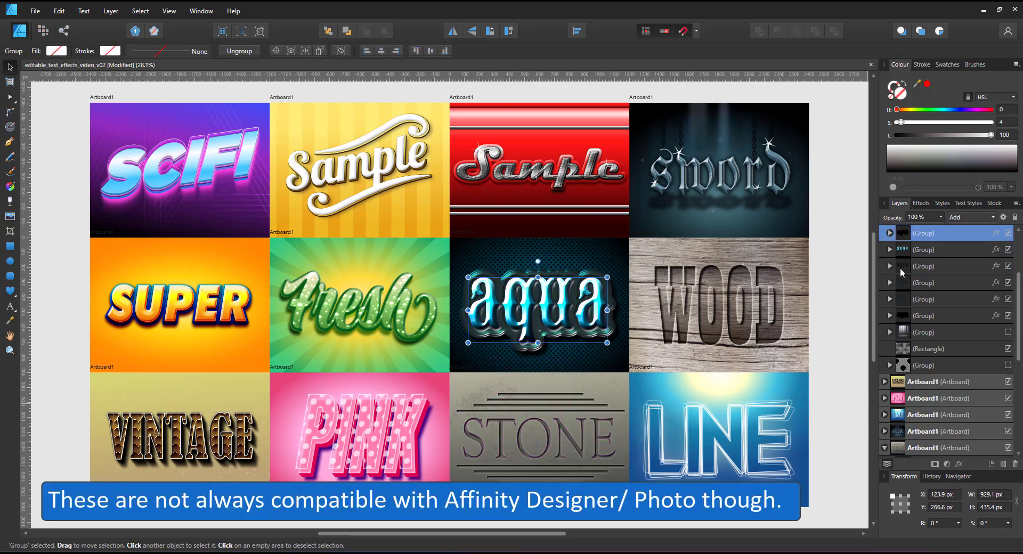
pyautogui.click(889, 234)
pyautogui.click(895, 249)
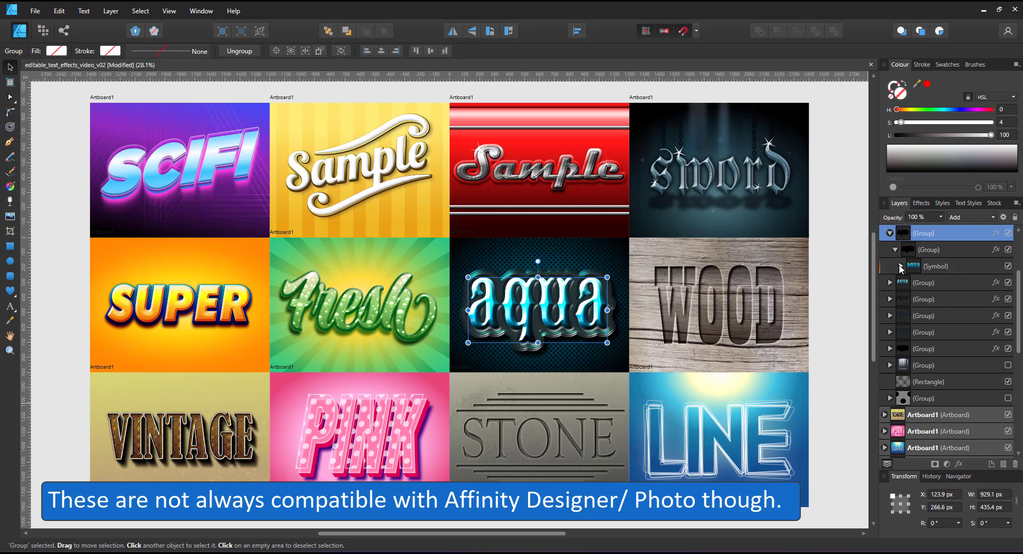
pyautogui.click(899, 266)
pyautogui.click(927, 285)
pyautogui.click(10, 306)
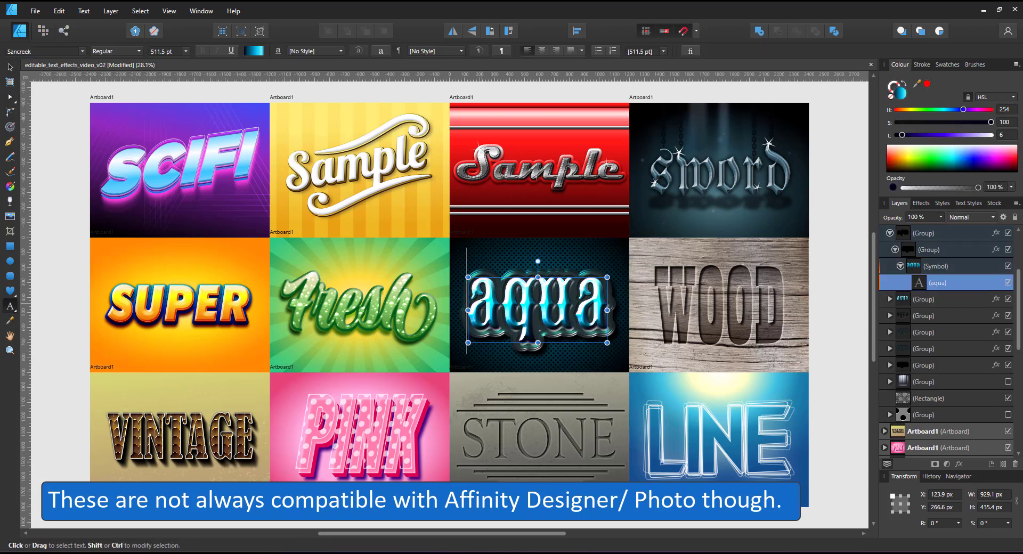
# Step: Replace the aqua text with the word stage
pyautogui.moveTo(469, 303); pyautogui.dragTo(607, 305)
pyautogui.write('Str')
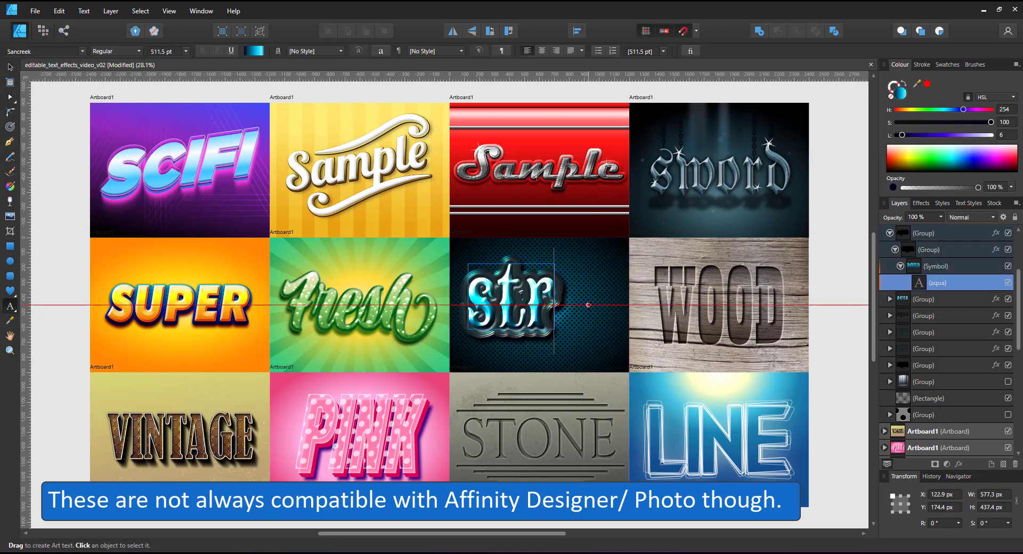
pyautogui.press('BackSpace')
pyautogui.write('age')
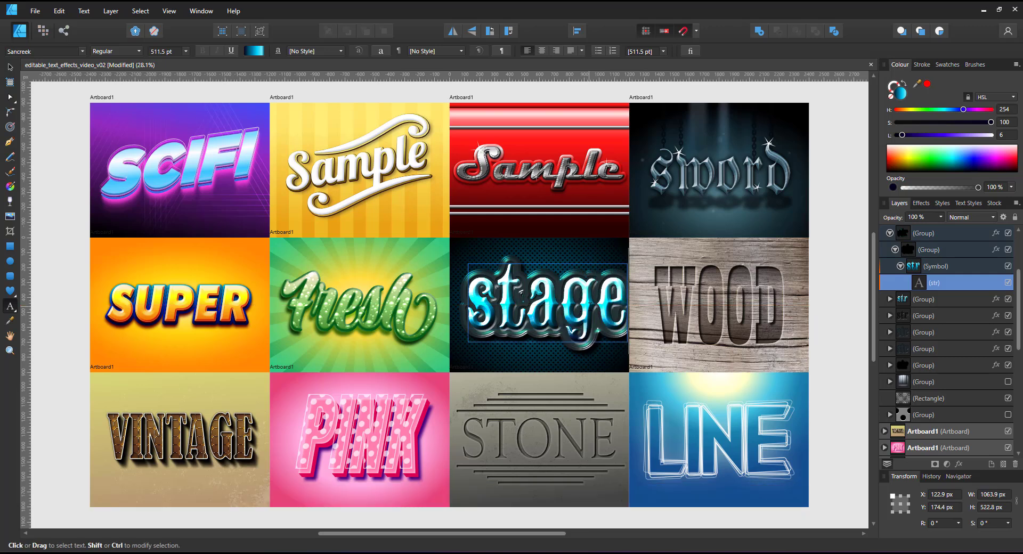
# Step: Clear the word stage and enter hey! in its place with the same text effect
pyautogui.press('BackSpace')
pyautogui.press('BackSpace')
pyautogui.press('BackSpace')
pyautogui.press('BackSpace')
pyautogui.press('BackSpace')
pyautogui.write('hey!')
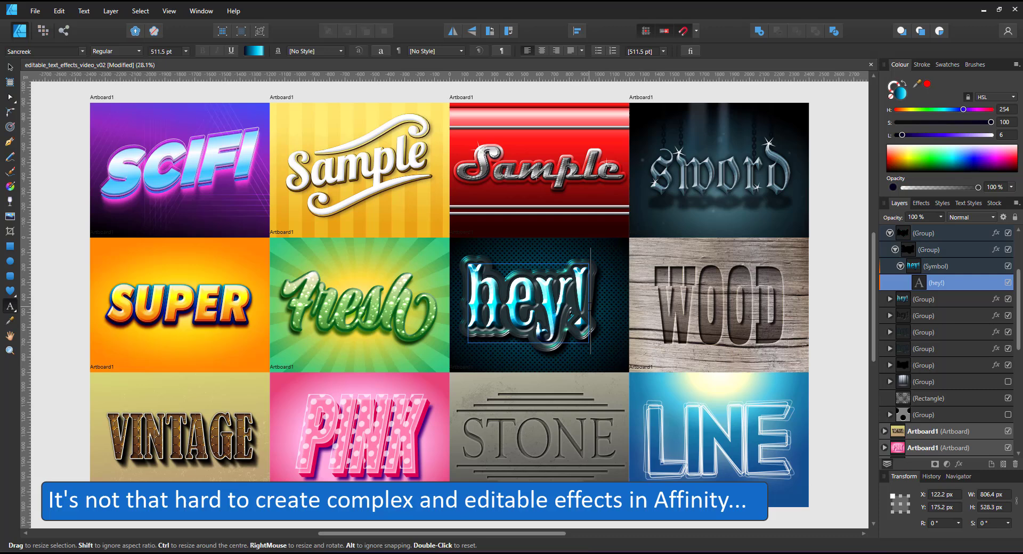
pyautogui.press('Escape')
# Step: Replace the text SUPER on the orange artboard with FUN!
pyautogui.click(198, 303)
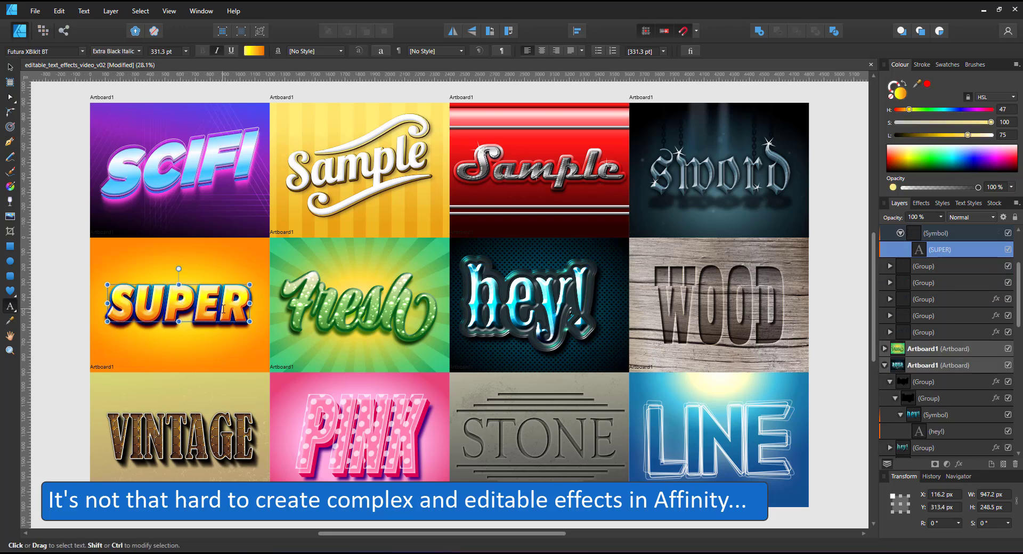
pyautogui.moveTo(241, 306); pyautogui.dragTo(46, 287)
pyautogui.write('FUN')
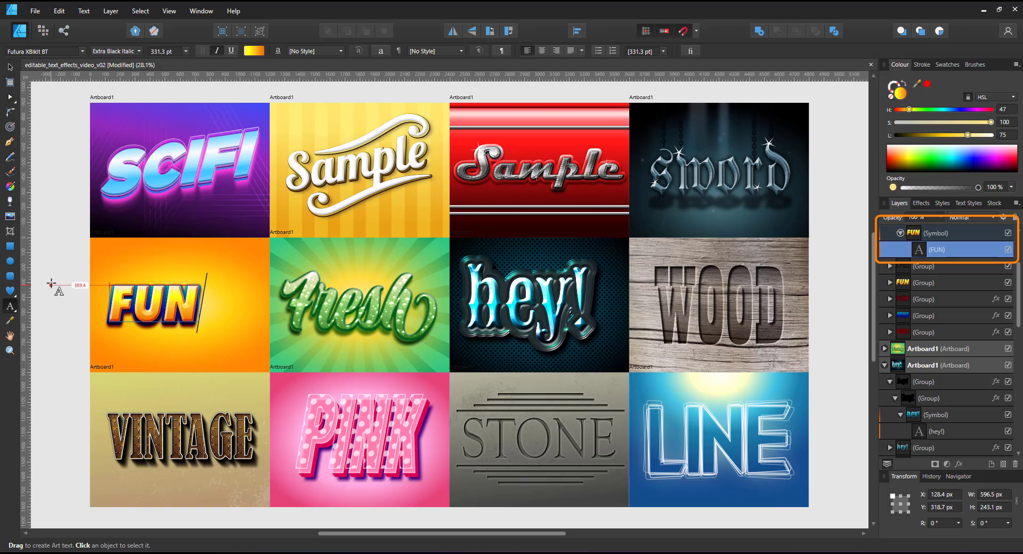
pyautogui.write('!')
pyautogui.press('Escape')
# Step: Replace the text VINTAGE with OLD? and the text PINK with ODD
pyautogui.moveTo(259, 434); pyautogui.dragTo(50, 424)
pyautogui.write('OLD?')
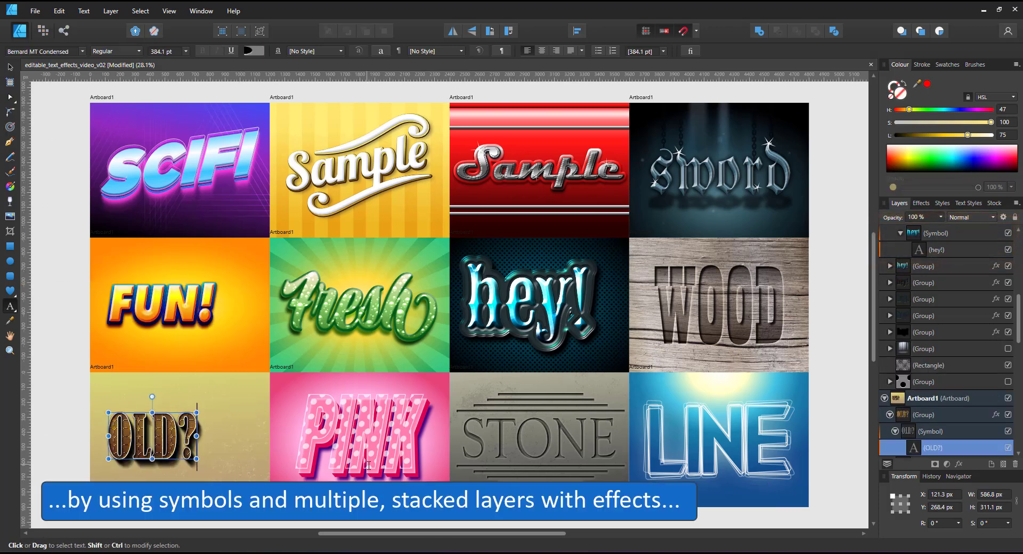
pyautogui.moveTo(426, 429); pyautogui.dragTo(227, 421)
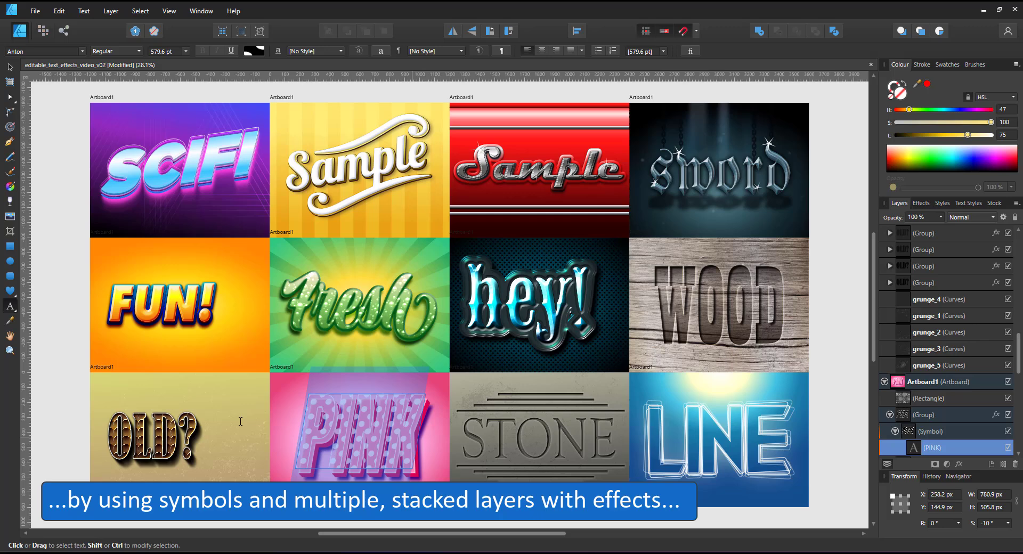
pyautogui.write('ODD')
# Step: Replace the text LINE on the blue artboard with ABC
pyautogui.moveTo(647, 431); pyautogui.dragTo(789, 431)
pyautogui.write('E')
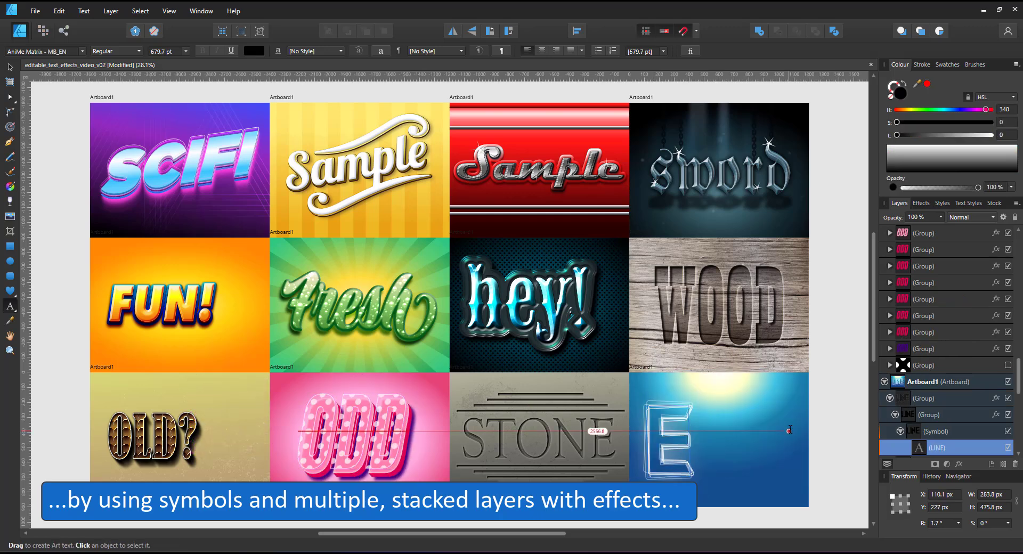
pyautogui.write('FG')
pyautogui.press('BackSpace')
pyautogui.press('BackSpace')
pyautogui.press('BackSpace')
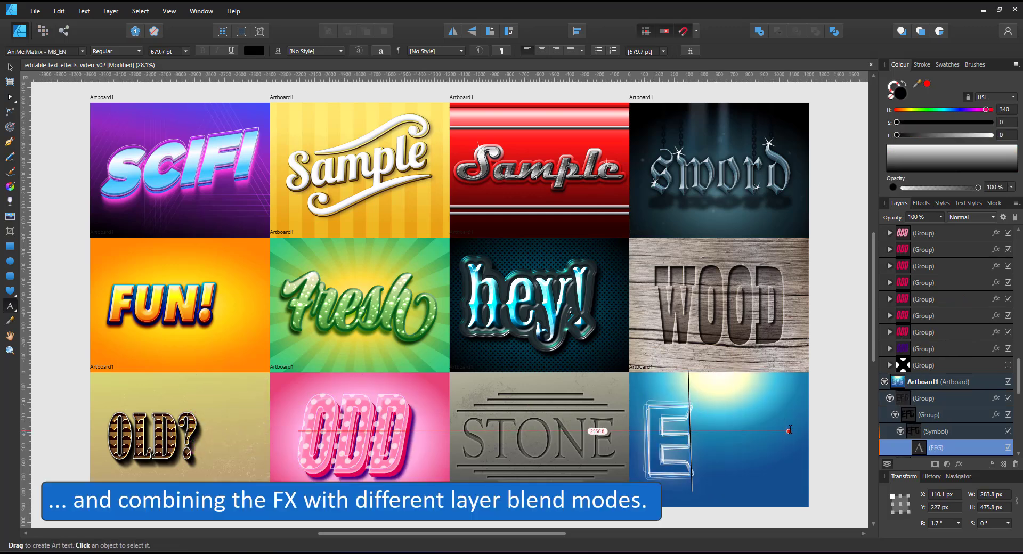
pyautogui.write('ABC')
# Step: Replace the text WOOD on the wooden artboard with EDIT and finish text editing
pyautogui.click(768, 307)
pyautogui.doubleClick(768, 306)
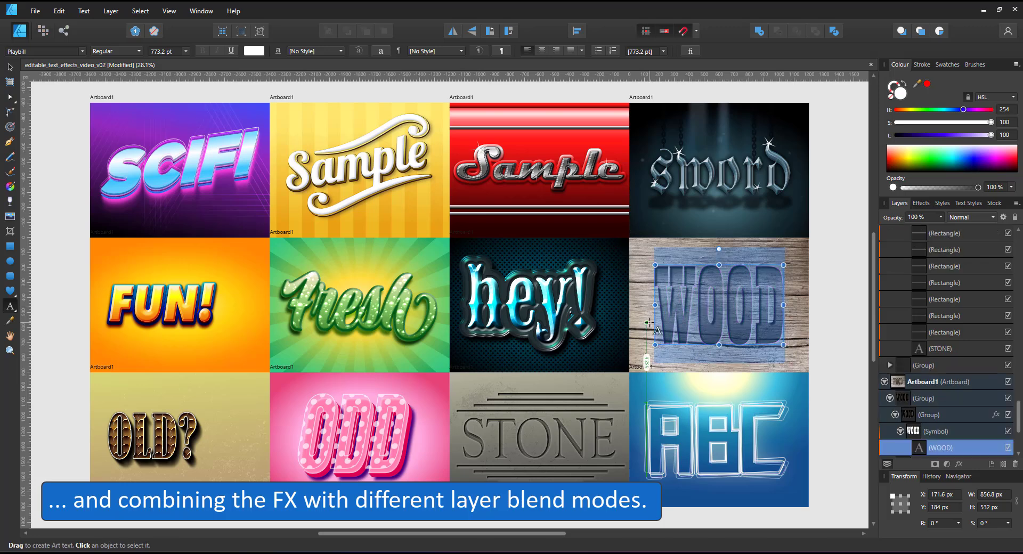
pyautogui.write('EDIT')
pyautogui.press('Escape')
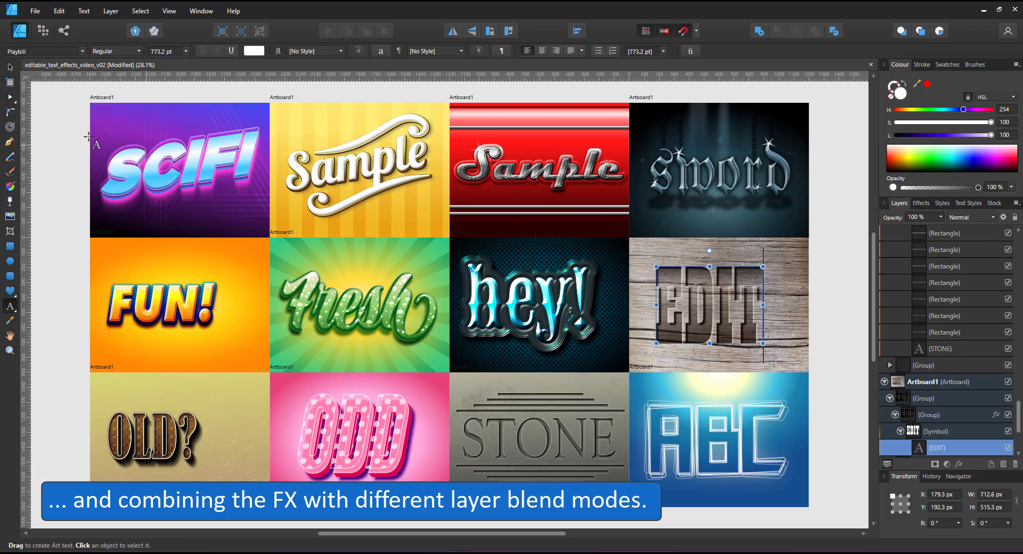
pyautogui.click(825, 349)
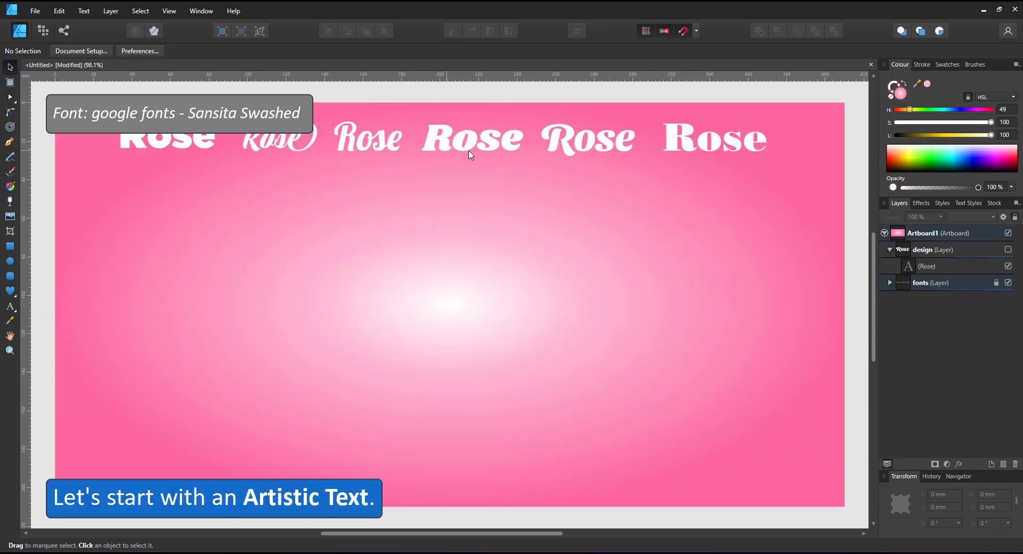
# Step: Reduce the fonts layer's opacity to 50 % and make the design layer visible
pyautogui.click(944, 283)
pyautogui.press('5')
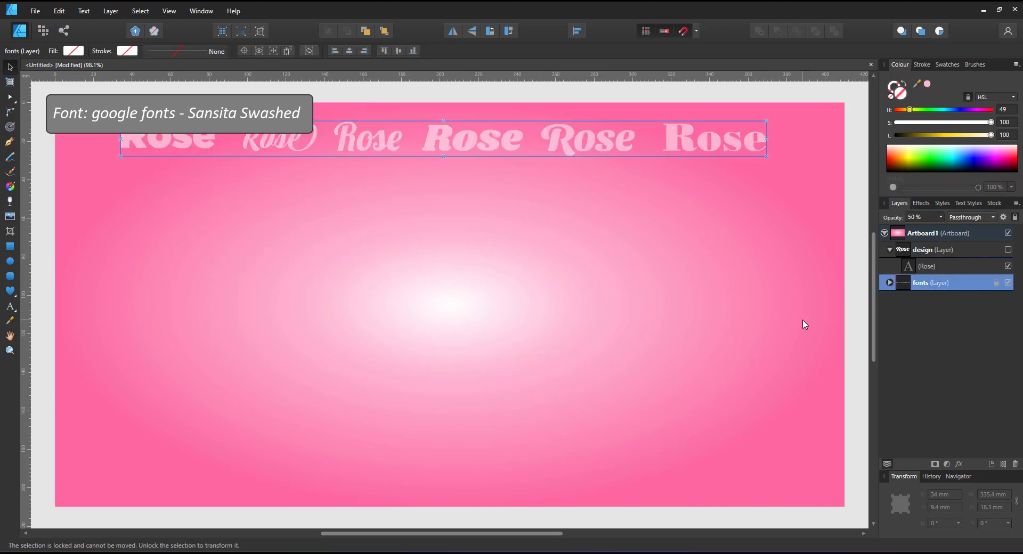
pyautogui.click(1007, 249)
# Step: Recolour the large Rose text crimson with hue 346, saturation 100 and lightness 45
pyautogui.click(459, 290)
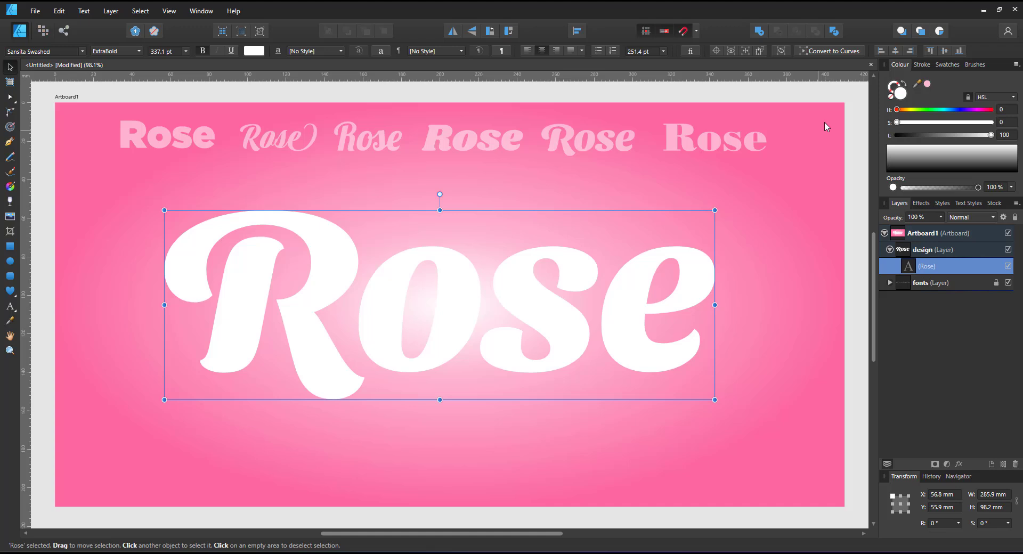
pyautogui.click(991, 122)
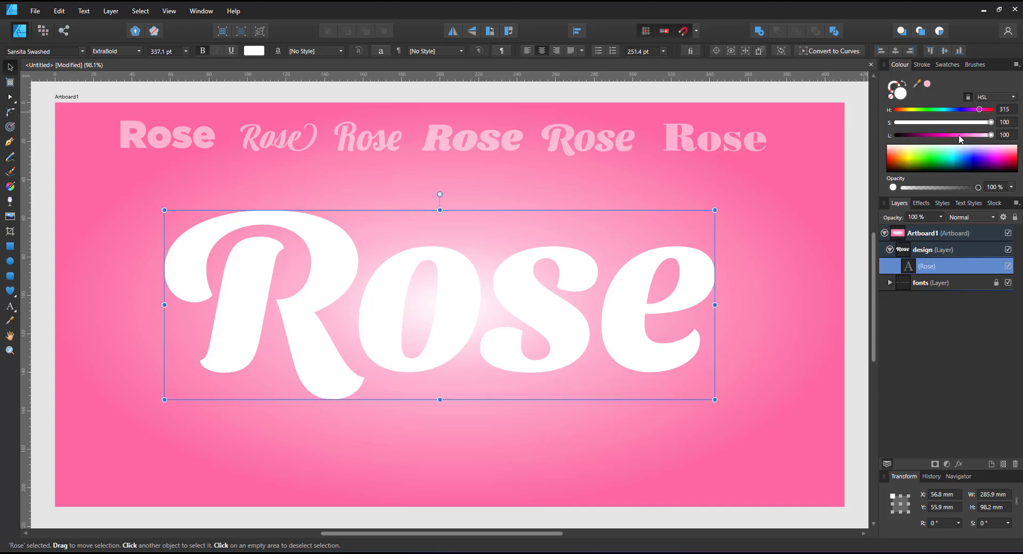
pyautogui.moveTo(961, 135); pyautogui.dragTo(938, 135)
pyautogui.moveTo(979, 109); pyautogui.dragTo(987, 109)
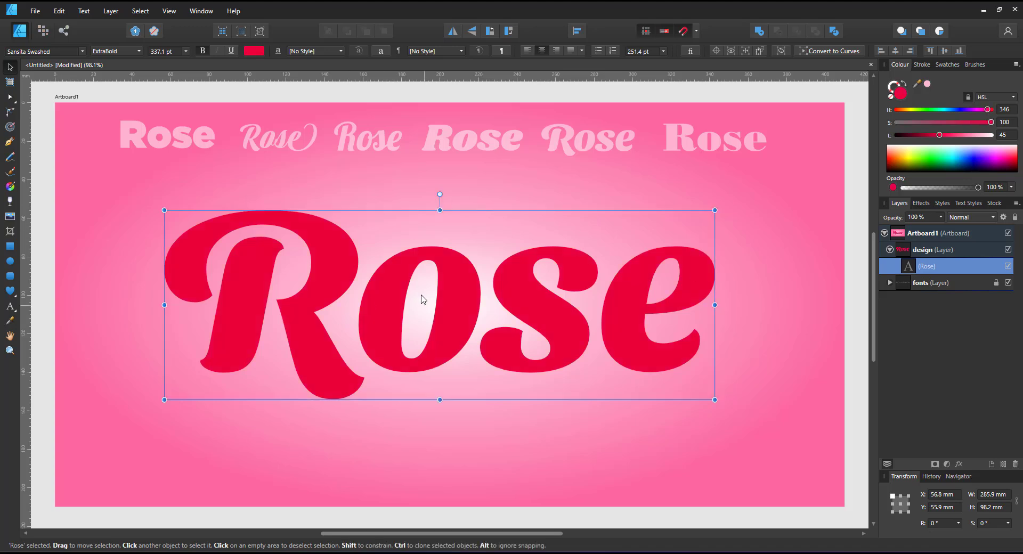
# Step: Add an Outer Shadow effect to the Rose text with radius 32.2 px and offset 58.1 px, and open its colour
pyautogui.click(958, 463)
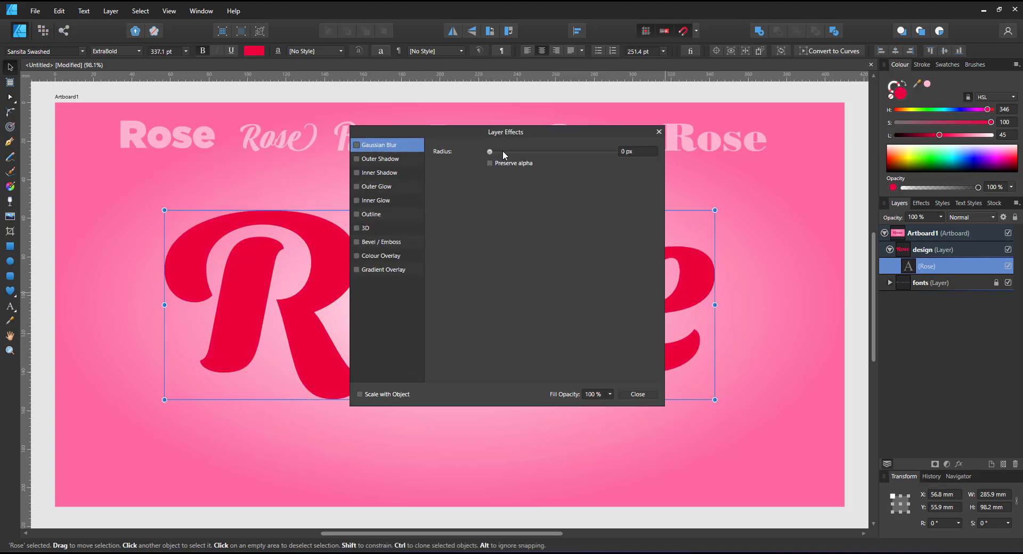
pyautogui.moveTo(490, 144); pyautogui.dragTo(681, 145)
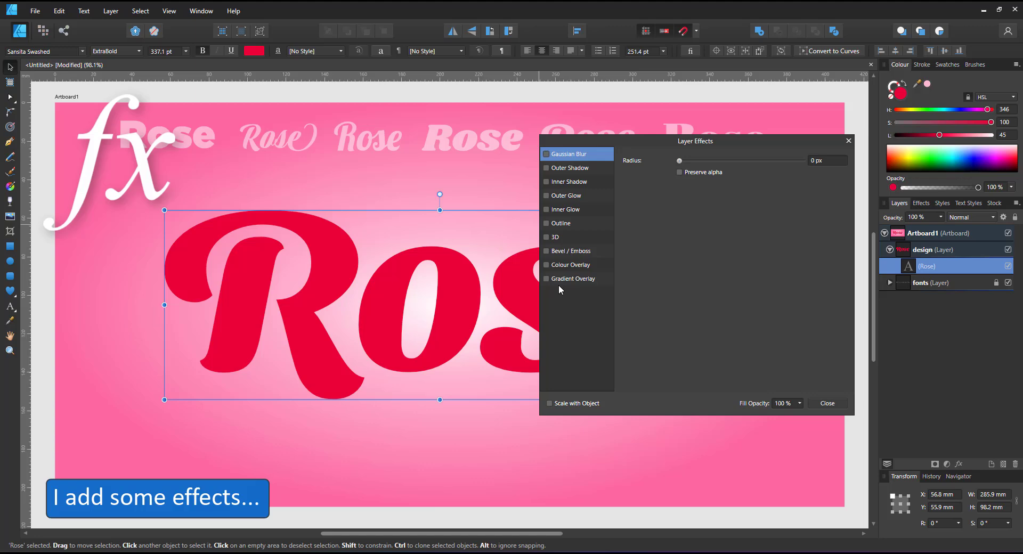
pyautogui.click(546, 167)
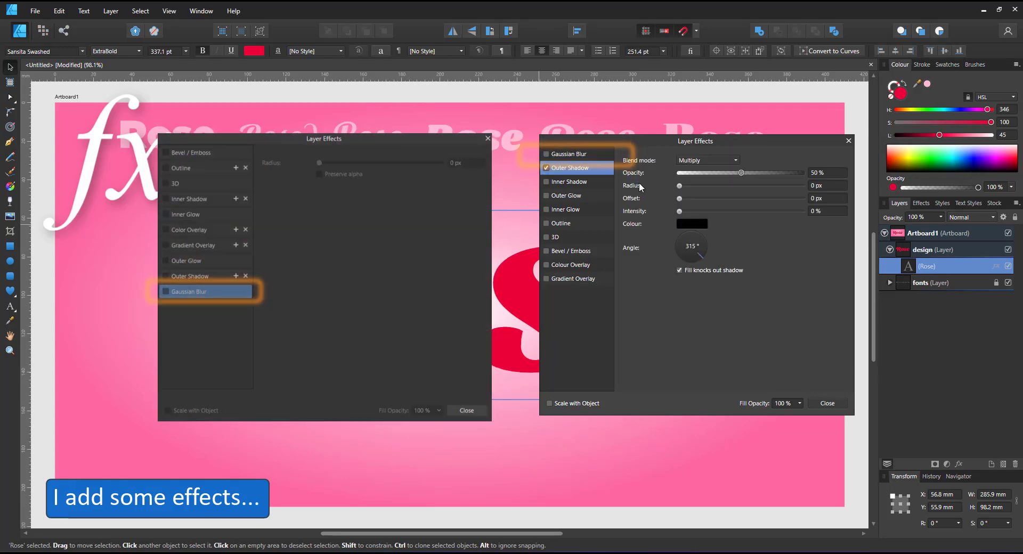
pyautogui.moveTo(679, 185); pyautogui.dragTo(790, 198)
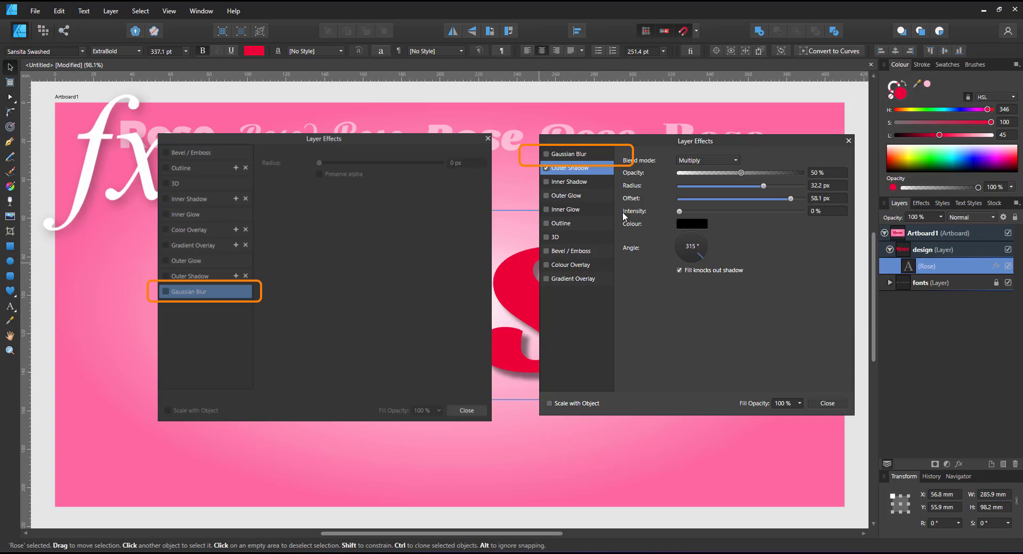
pyautogui.click(690, 225)
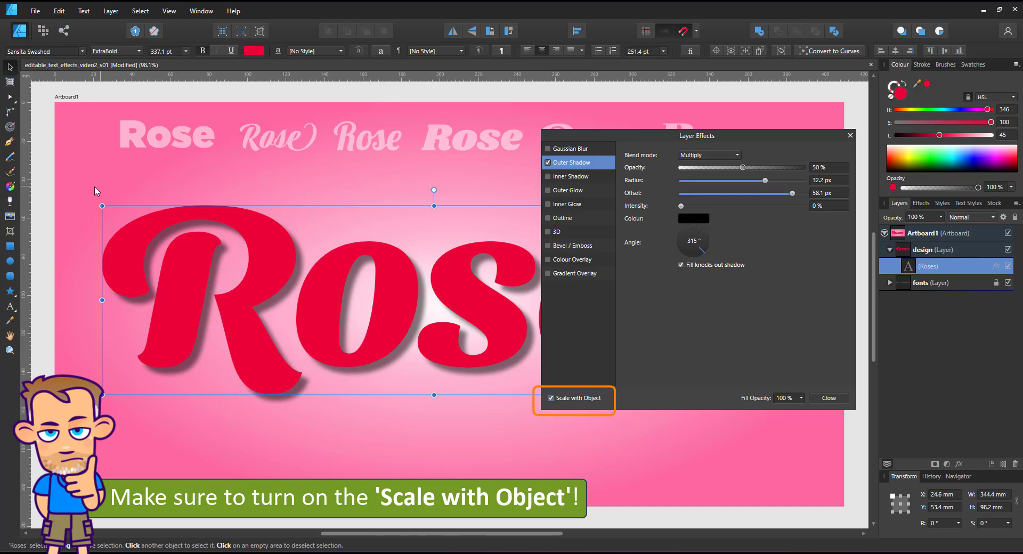
# Step: Try shrinking the Roses text to compare its shadow with Scale with Object on and off, and undo the trial
pyautogui.moveTo(102, 206); pyautogui.dragTo(345, 369)
pyautogui.click(552, 399)
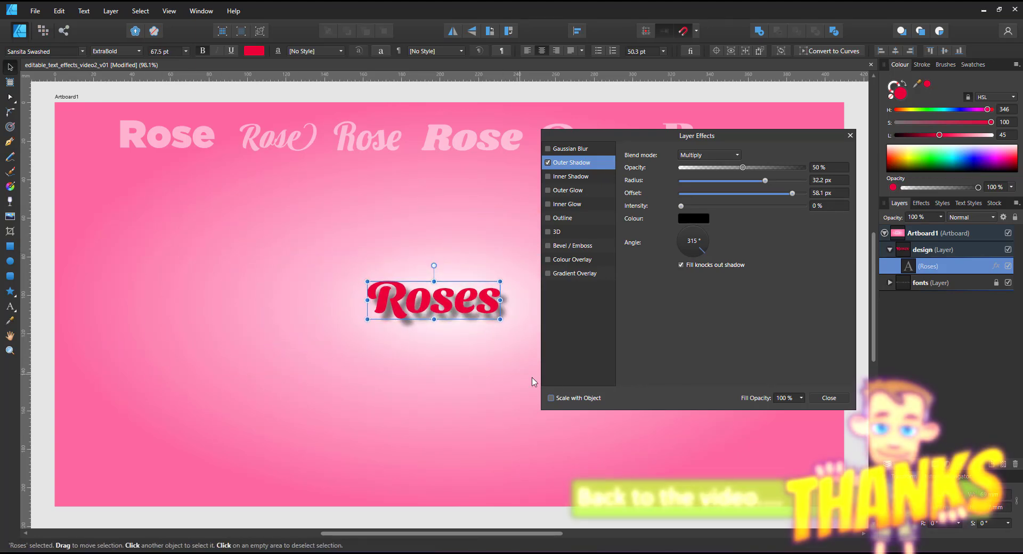
pyautogui.hotkey('ctrl', 'z')
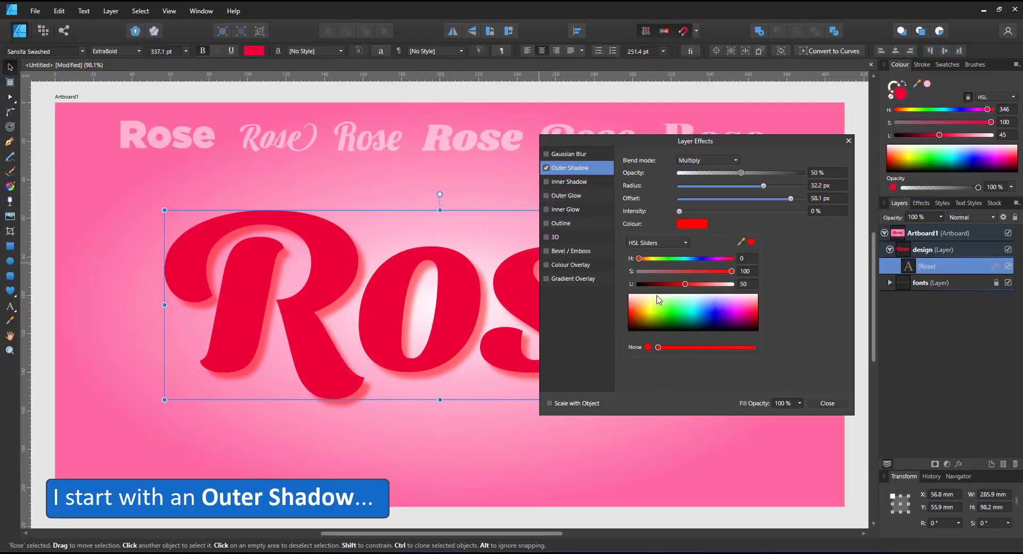
# Step: Set the outer shadow's colour to dark blue with hue 254, saturation 100 and lightness 17
pyautogui.moveTo(680, 284); pyautogui.dragTo(655, 284)
pyautogui.click(704, 259)
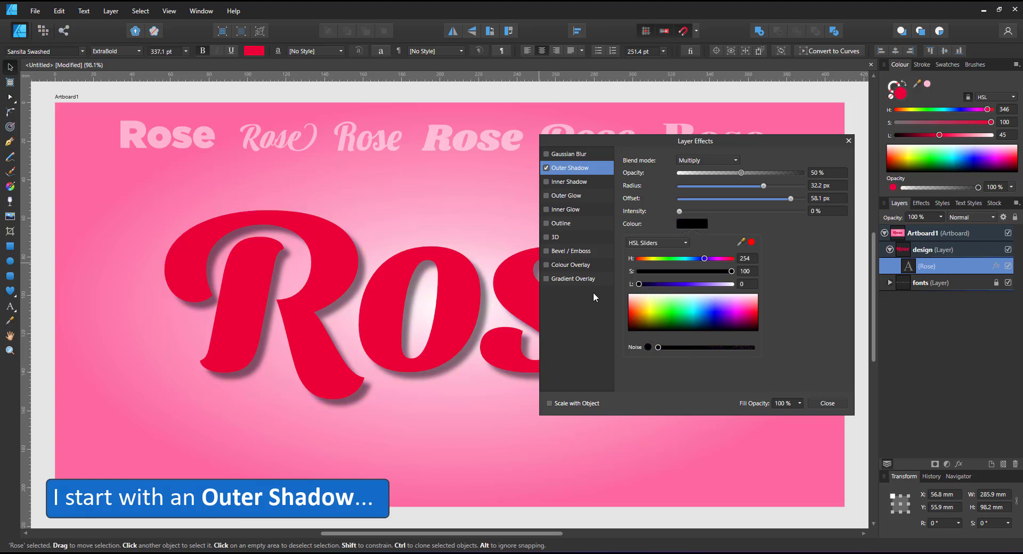
pyautogui.moveTo(657, 285); pyautogui.dragTo(660, 286)
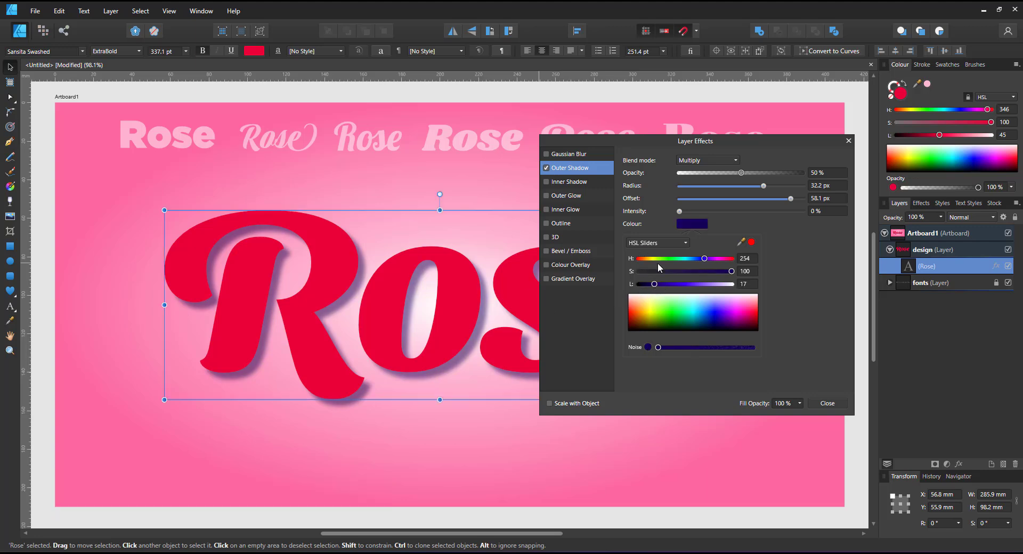
# Step: Add a Bevel / Emboss effect to the Rose text with type Inner and radius 41.8 px
pyautogui.click(545, 252)
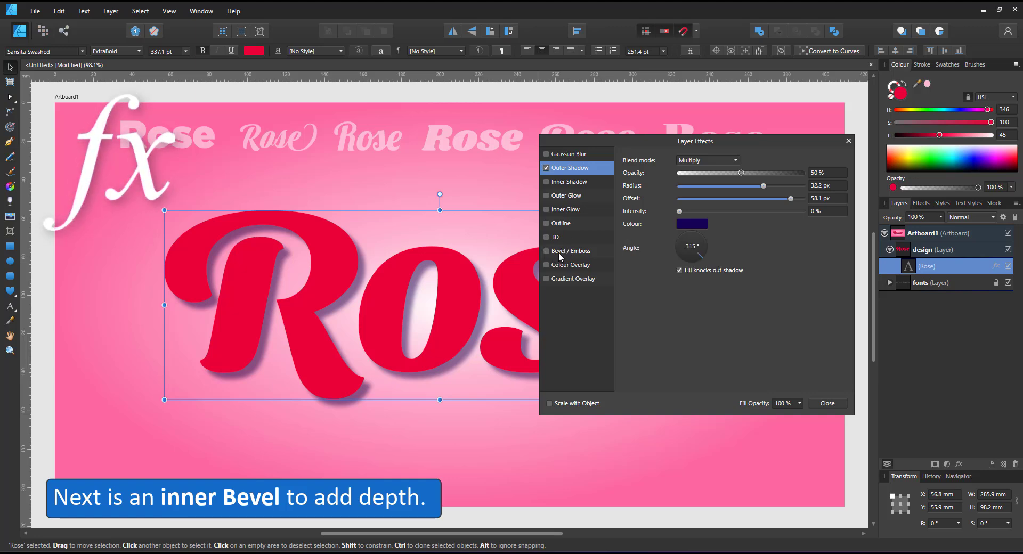
pyautogui.click(559, 256)
pyautogui.click(701, 161)
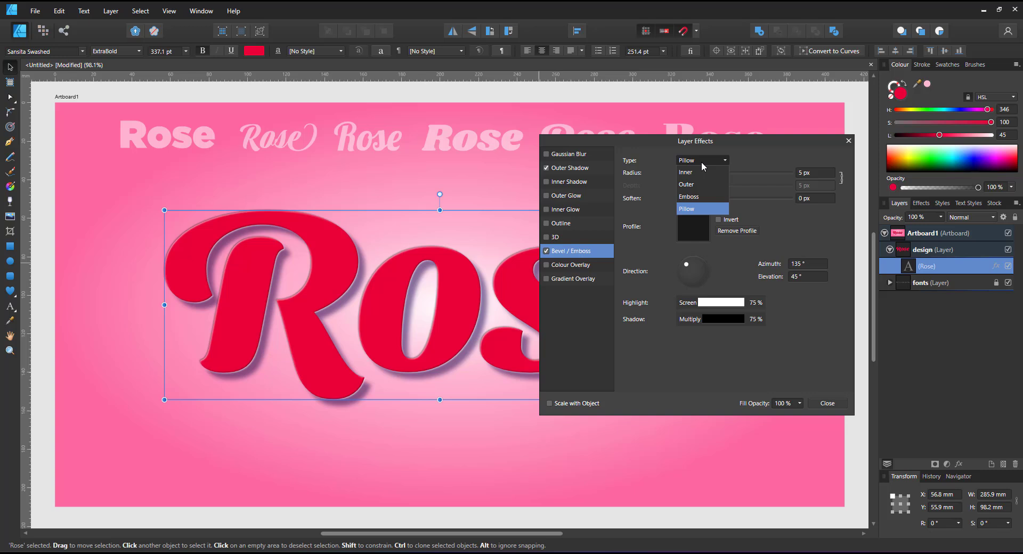
pyautogui.click(695, 171)
pyautogui.moveTo(694, 174); pyautogui.dragTo(757, 202)
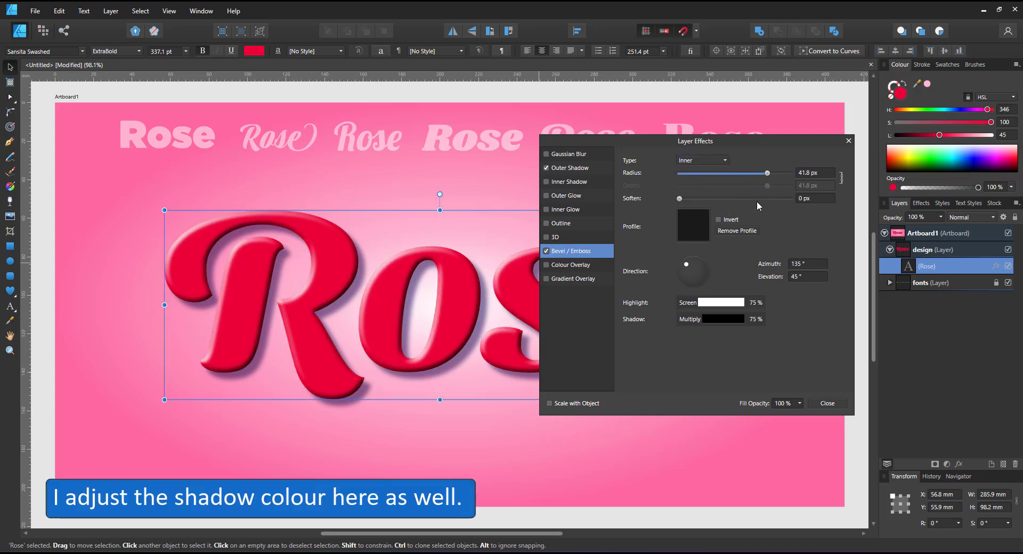
# Step: Set the bevel's shadow colour to dark purple with hue 269, saturation 100 and lightness 20
pyautogui.click(713, 317)
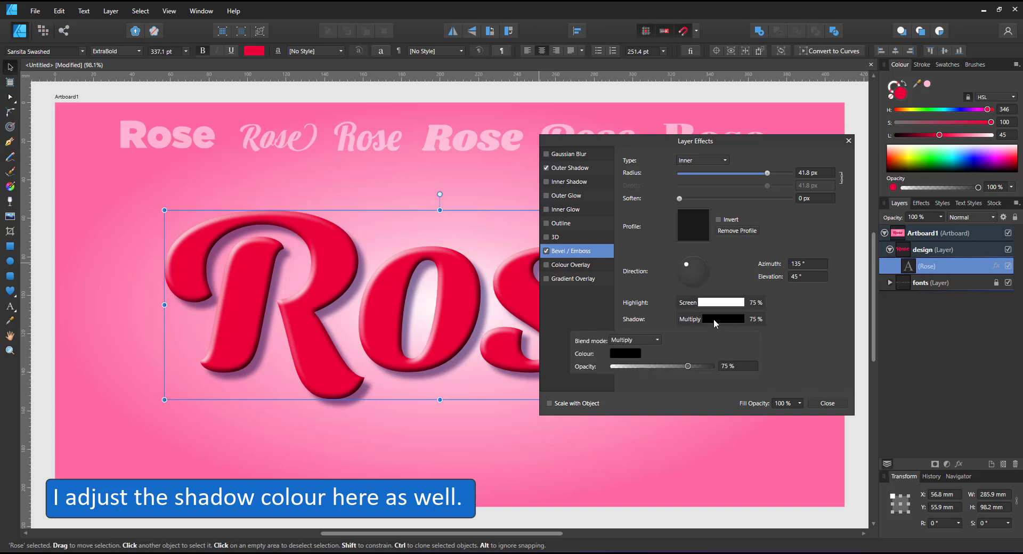
pyautogui.click(625, 354)
pyautogui.click(684, 373)
pyautogui.click(640, 389)
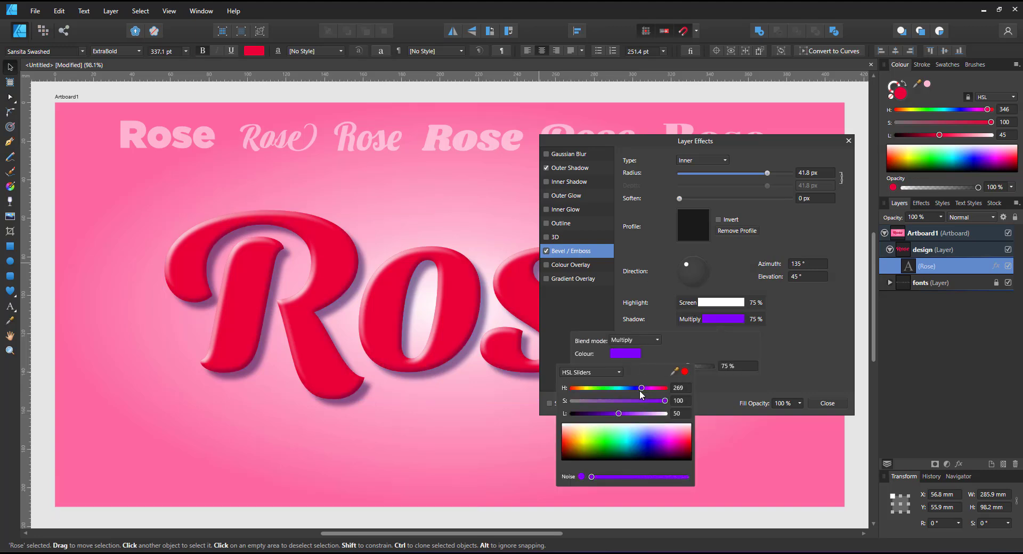
pyautogui.moveTo(618, 414); pyautogui.dragTo(590, 415)
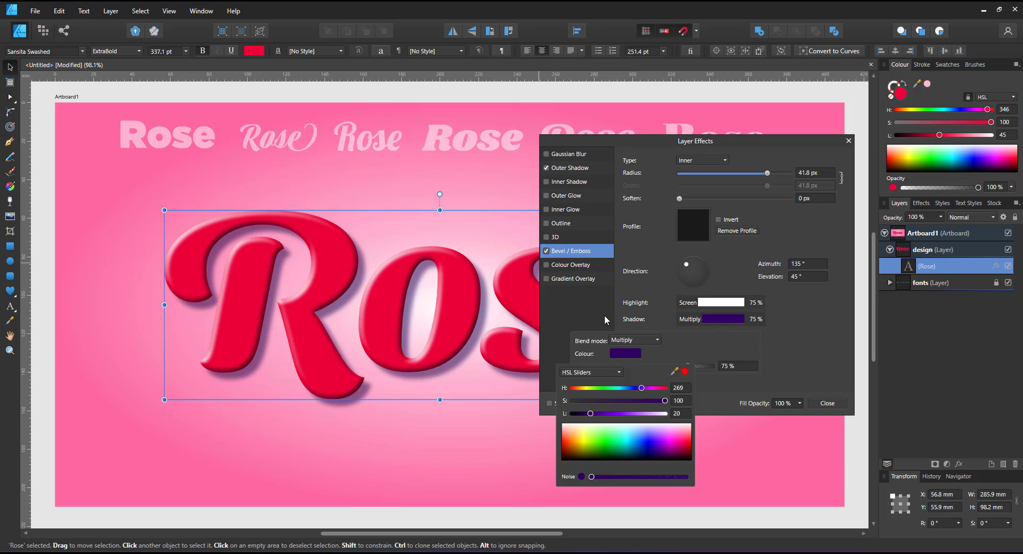
# Step: Try different standard profiles on the bevel, set Soften to 7 px, and remove the profile
pyautogui.click(693, 227)
pyautogui.click(590, 364)
pyautogui.click(616, 365)
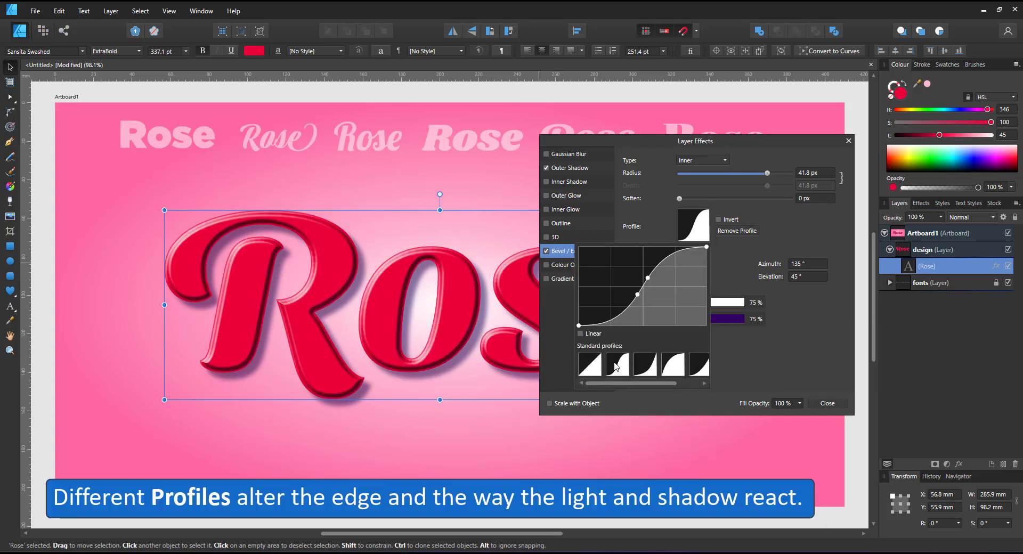
pyautogui.click(667, 367)
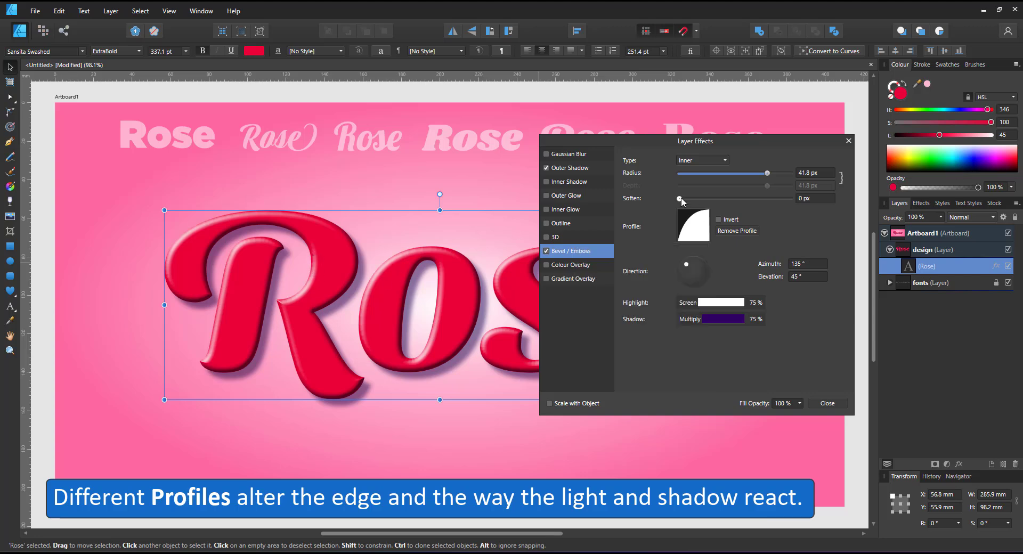
pyautogui.moveTo(685, 199); pyautogui.dragTo(718, 203)
pyautogui.click(725, 232)
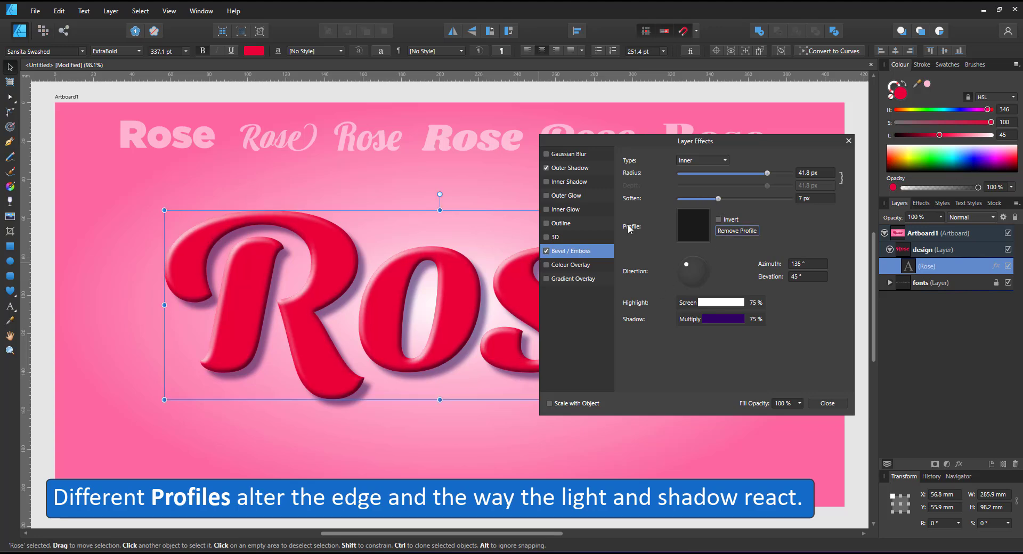
# Step: Swap the bevel for a 3D effect with radius 49.8 px, light azimuth 126.6° and elevation 45.4°
pyautogui.click(546, 251)
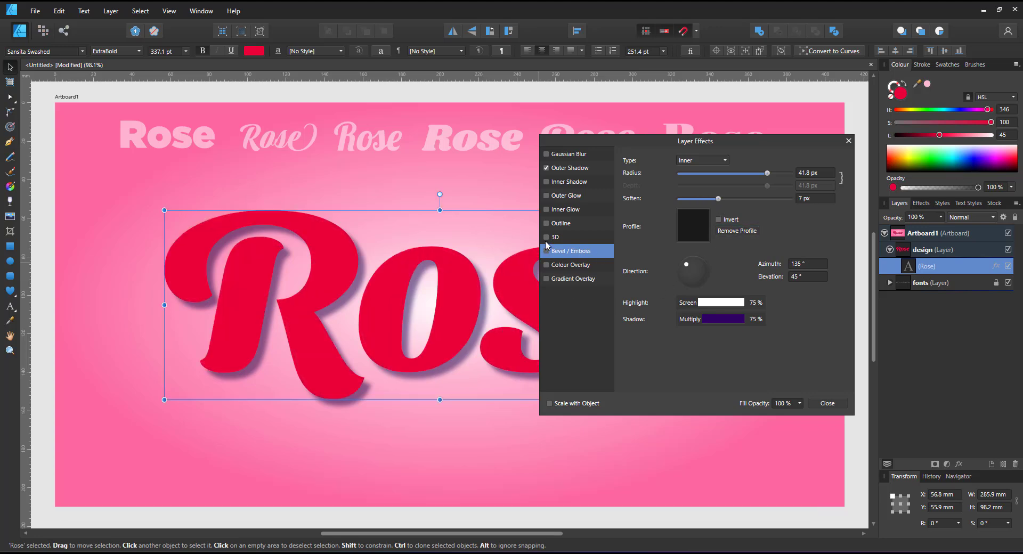
pyautogui.click(546, 237)
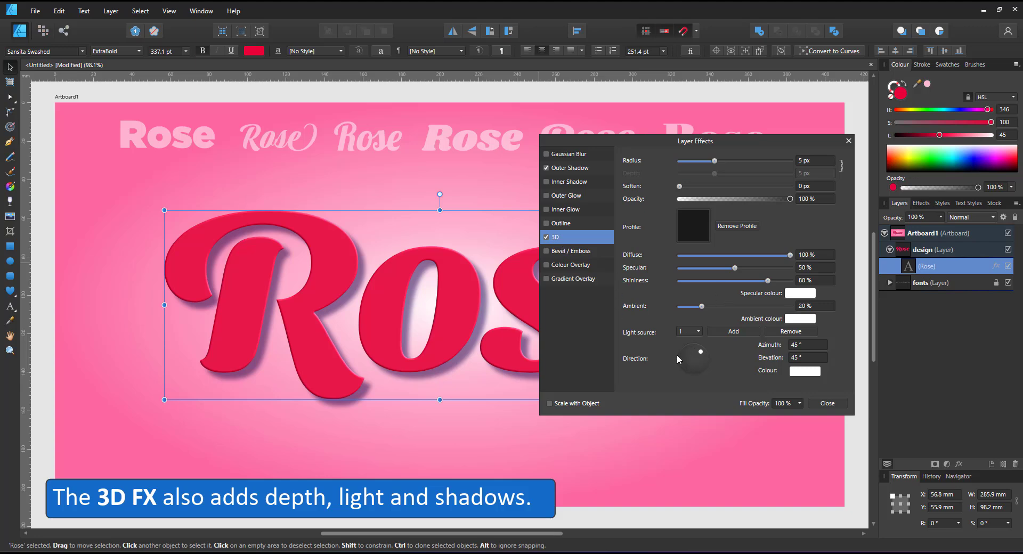
pyautogui.moveTo(700, 351); pyautogui.dragTo(687, 355)
pyautogui.moveTo(713, 161)
pyautogui.mouseDown()
pyautogui.moveTo(772, 160)
pyautogui.moveTo(777, 175)
pyautogui.mouseUp()
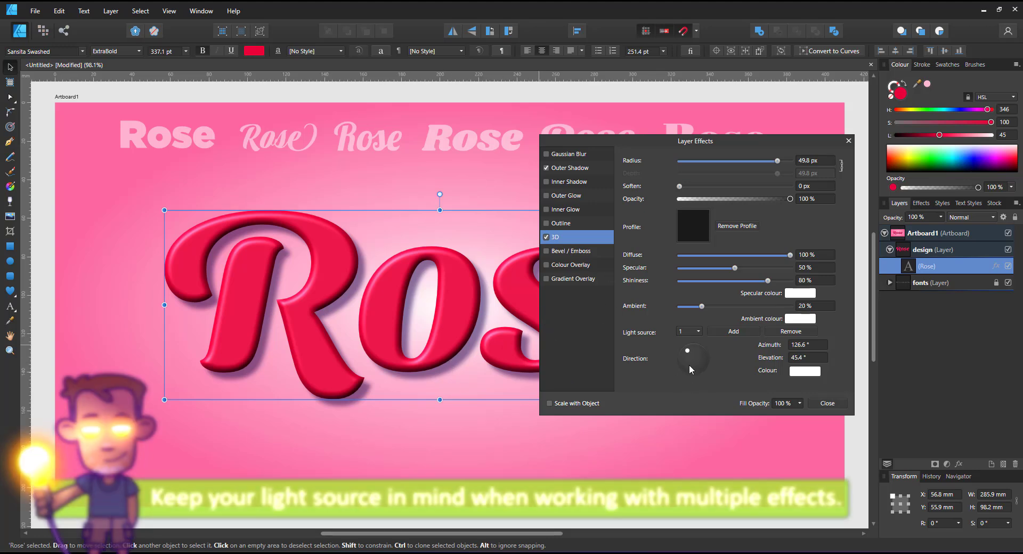
# Step: Compare the bevel with the 3D effect, combine both, and set the 3D radius to 55.6 px
pyautogui.click(546, 251)
pyautogui.click(546, 237)
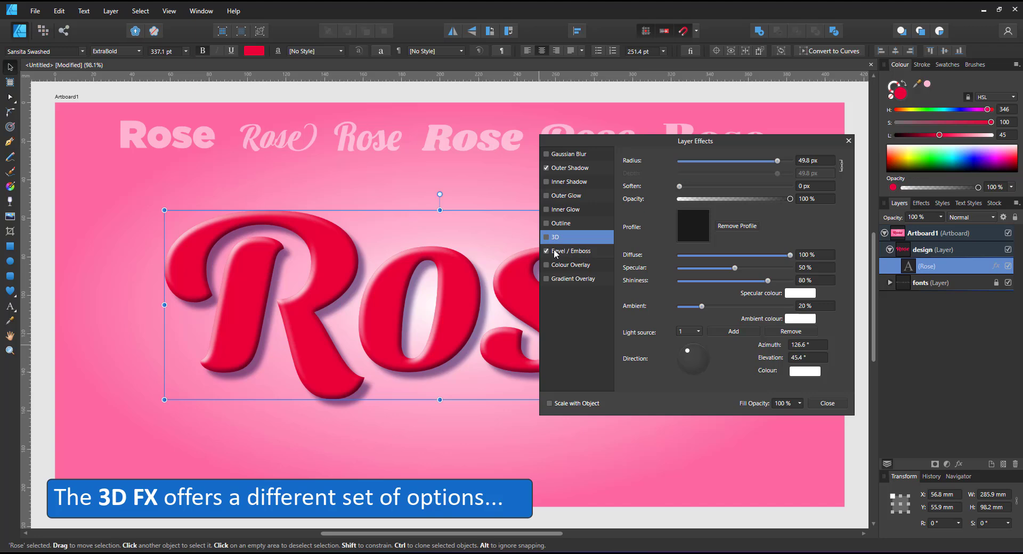
pyautogui.moveTo(777, 160); pyautogui.dragTo(779, 161)
pyautogui.click(781, 162)
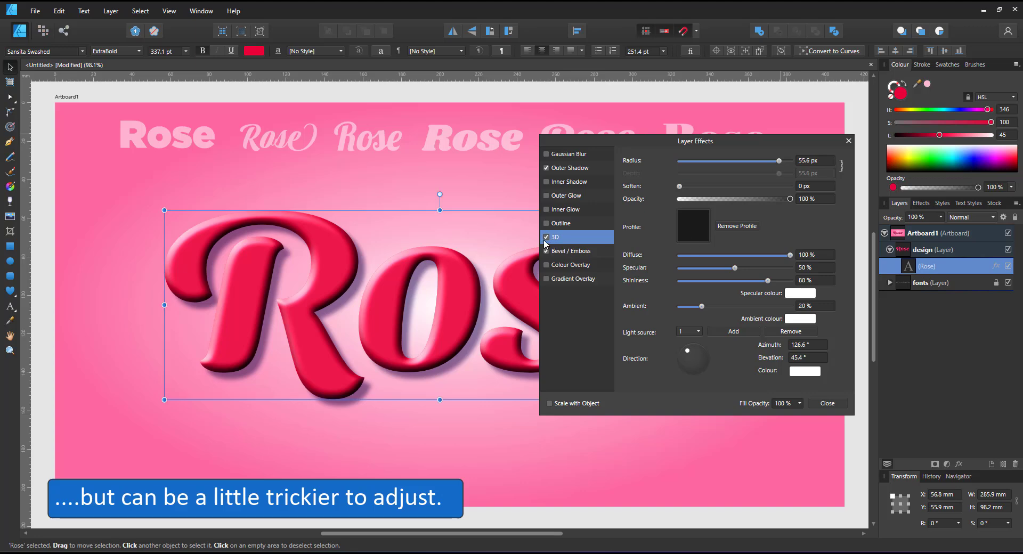
# Step: Set the 3D light to azimuth -54.9° and elevation 53.1°, with specular 100% and shininess 53%
pyautogui.click(563, 254)
pyautogui.click(555, 239)
pyautogui.moveTo(703, 368); pyautogui.dragTo(698, 366)
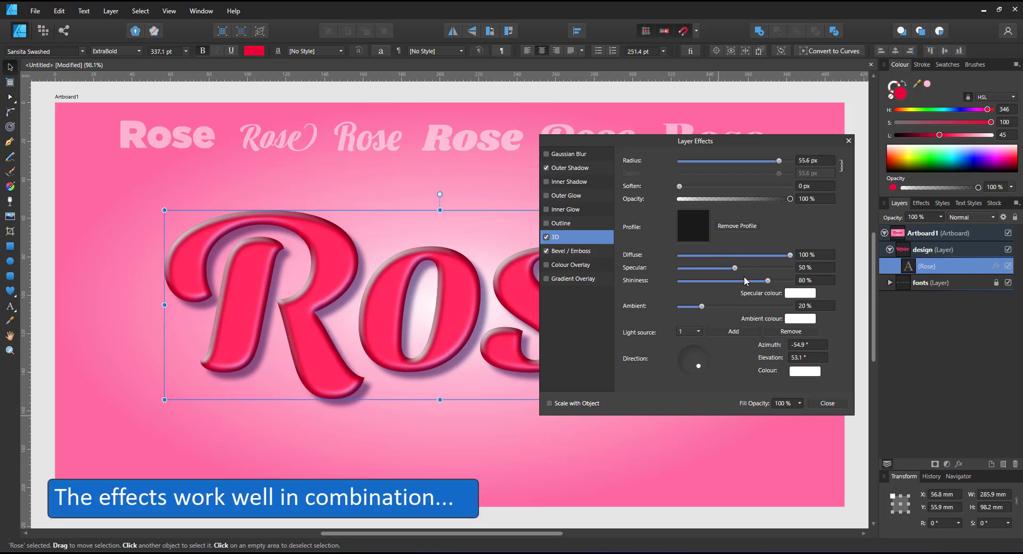
pyautogui.moveTo(735, 268)
pyautogui.mouseDown()
pyautogui.moveTo(745, 285)
pyautogui.moveTo(732, 289)
pyautogui.moveTo(743, 290)
pyautogui.moveTo(757, 269)
pyautogui.moveTo(838, 277)
pyautogui.mouseUp()
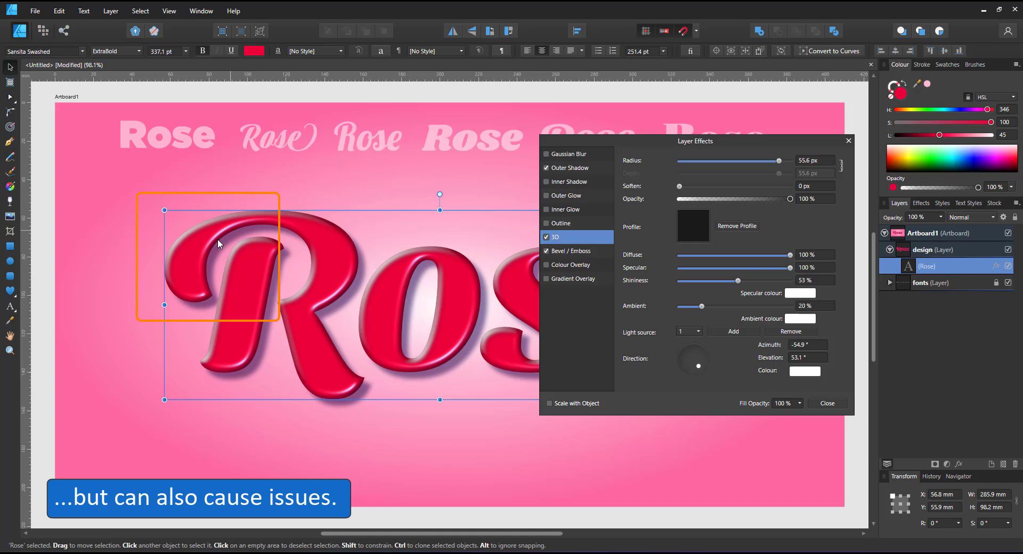
# Step: Compare the Rose text with and without the 3D effect, leave the effect off, and close the layer effects
pyautogui.click(545, 237)
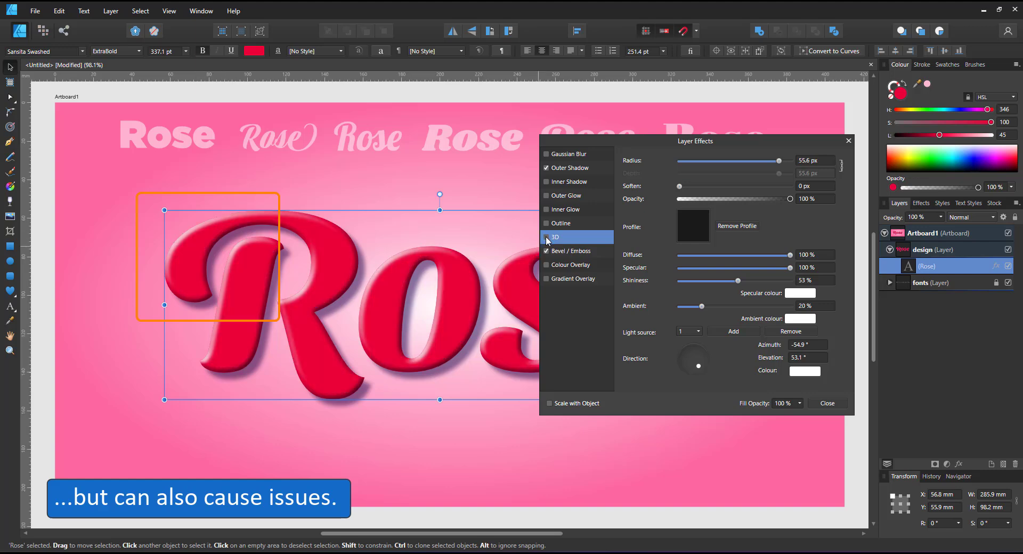
pyautogui.click(546, 238)
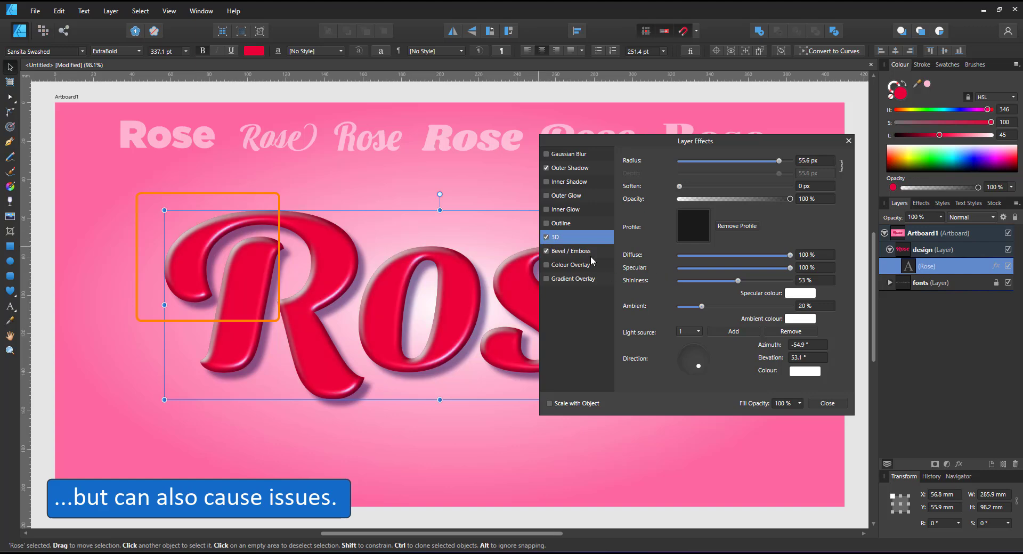
pyautogui.click(546, 238)
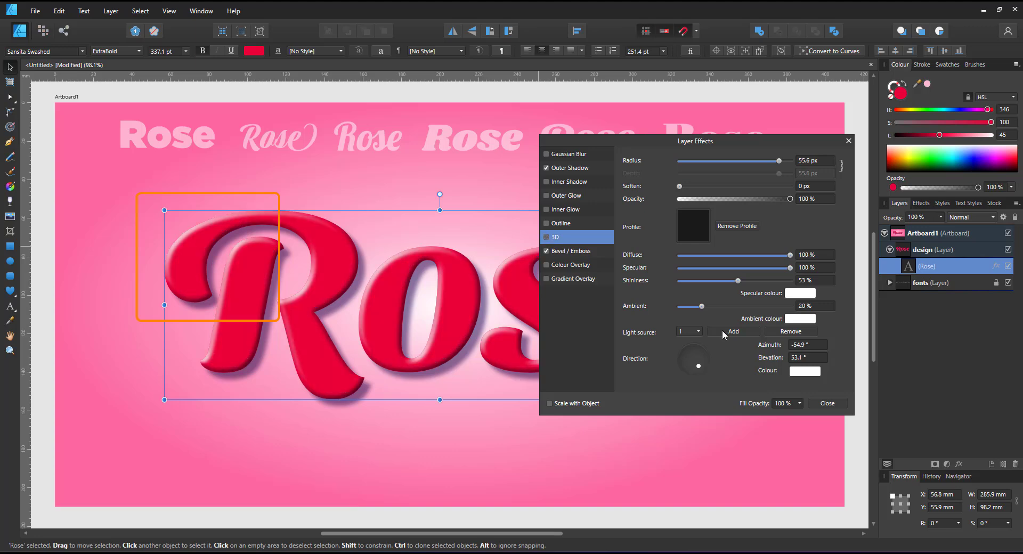
pyautogui.click(830, 407)
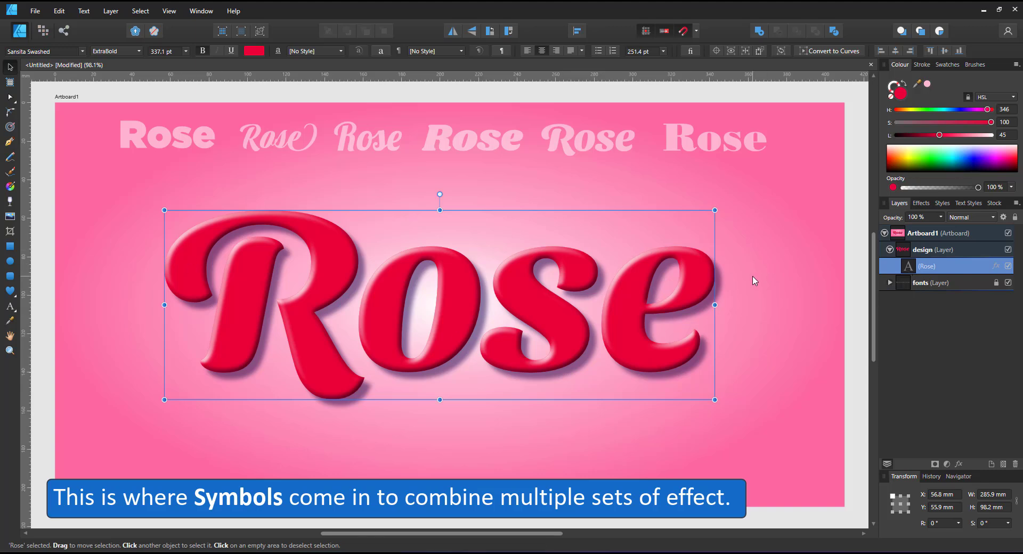
# Step: Fill the Rose text with a vertical linear gradient from lighter pink-red at the top to crimson, and duplicate the text layer
pyautogui.click(11, 188)
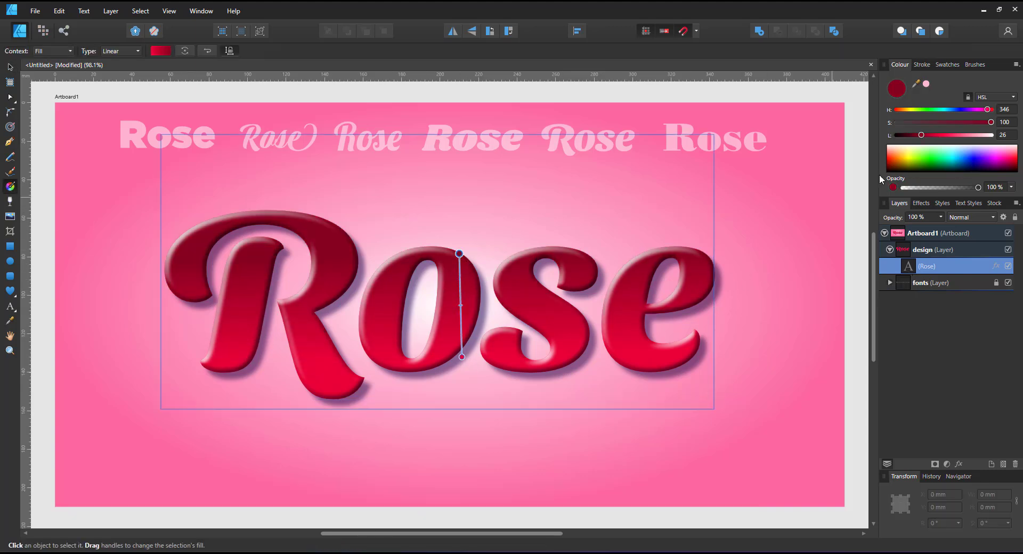
pyautogui.moveTo(940, 135); pyautogui.dragTo(957, 137)
pyautogui.click(10, 70)
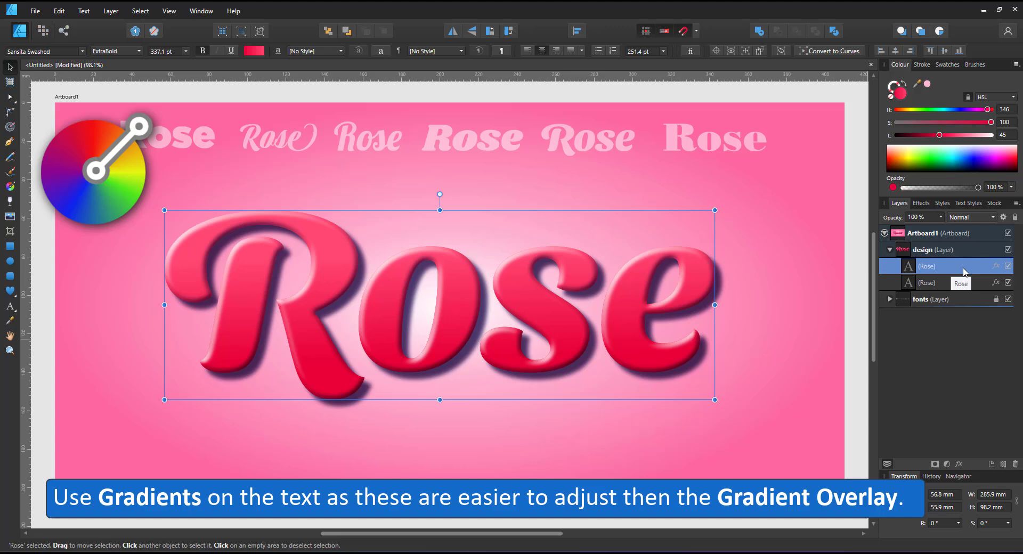
# Step: Remove the outer shadow and bevel effects from the upper Rose text copy
pyautogui.click(995, 266)
pyautogui.click(546, 168)
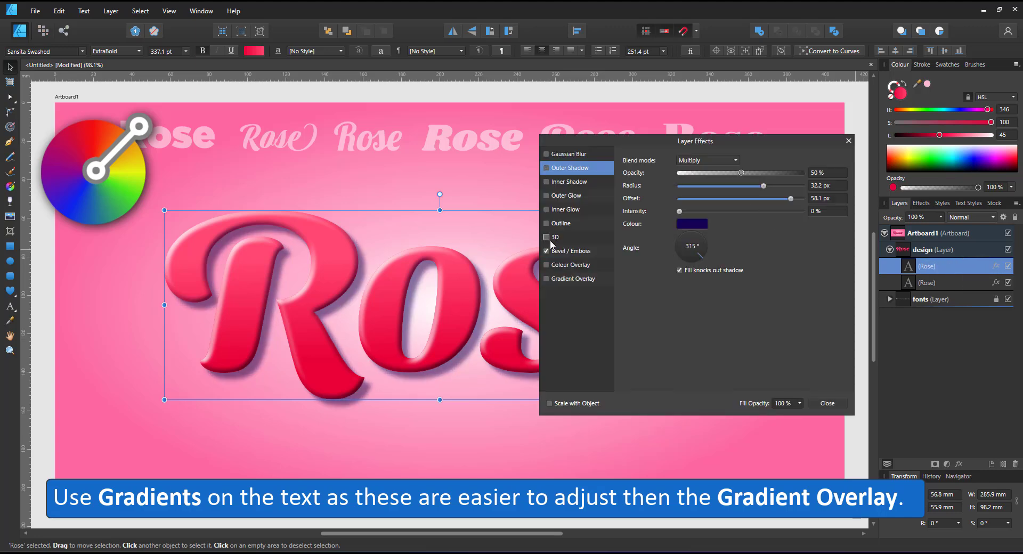
pyautogui.click(546, 251)
pyautogui.click(827, 403)
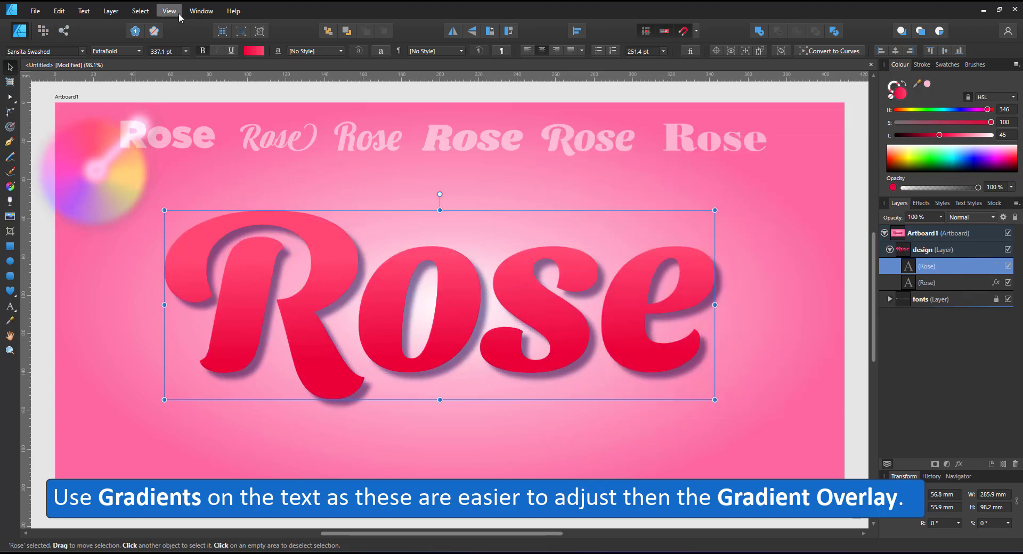
# Step: Create a symbol from the effect-free Rose text and put the symbol in a group
pyautogui.click(170, 11)
pyautogui.moveTo(110, 189)
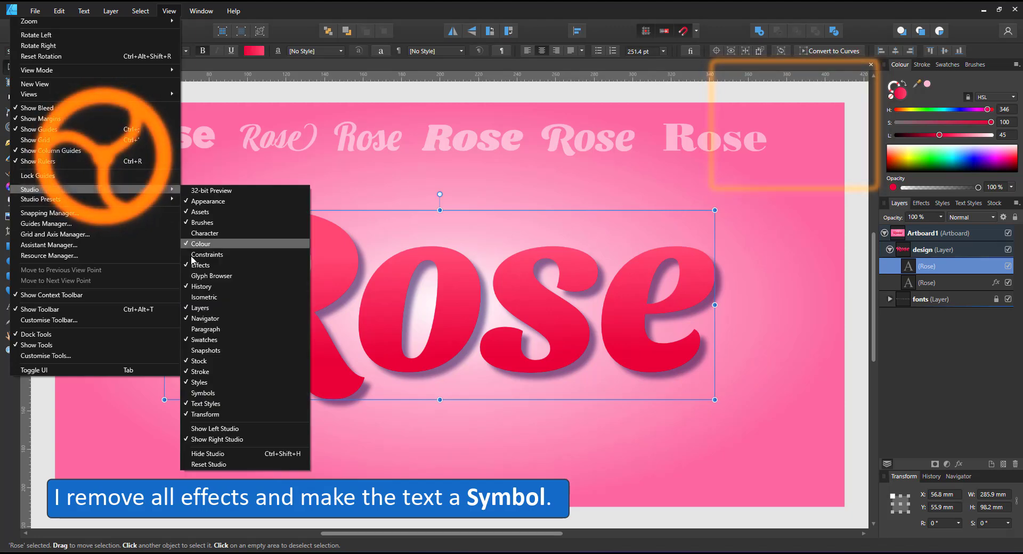
pyautogui.click(203, 394)
pyautogui.click(748, 95)
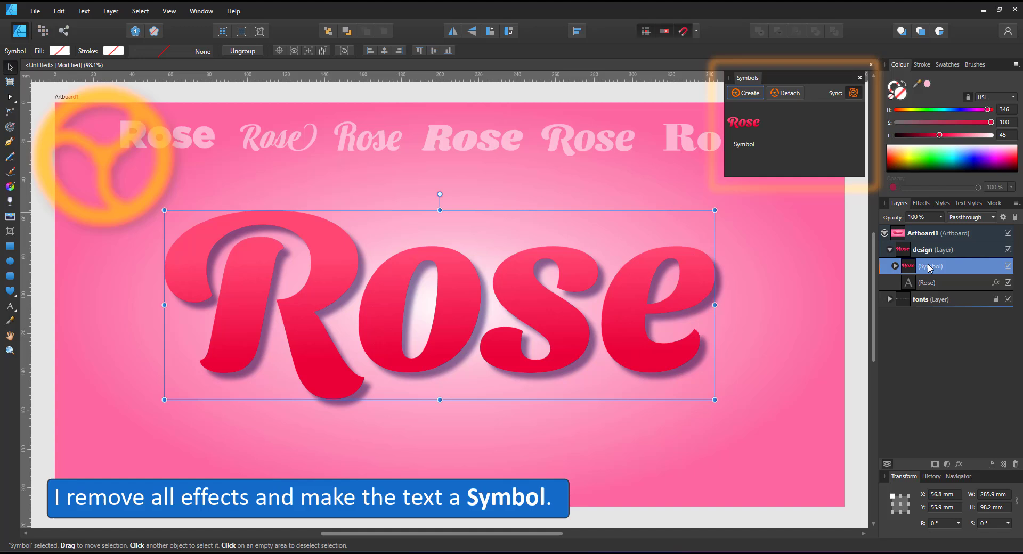
pyautogui.hotkey('ctrl', 'g')
# Step: Cut the original Rose text and paste its layer effects onto the group holding the symbol
pyautogui.click(970, 286)
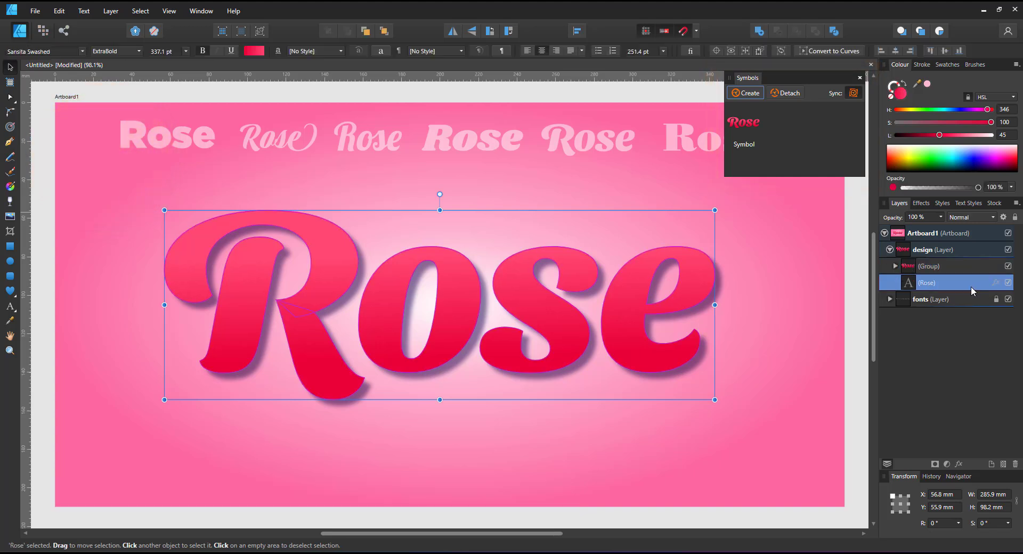
pyautogui.hotkey('ctrl', 'x')
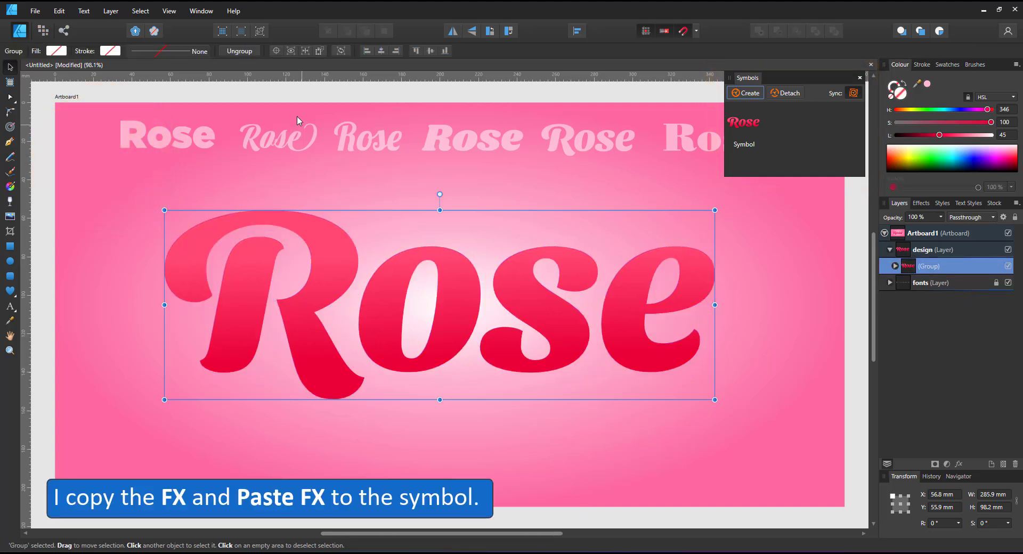
pyautogui.click(63, 19)
pyautogui.click(45, 101)
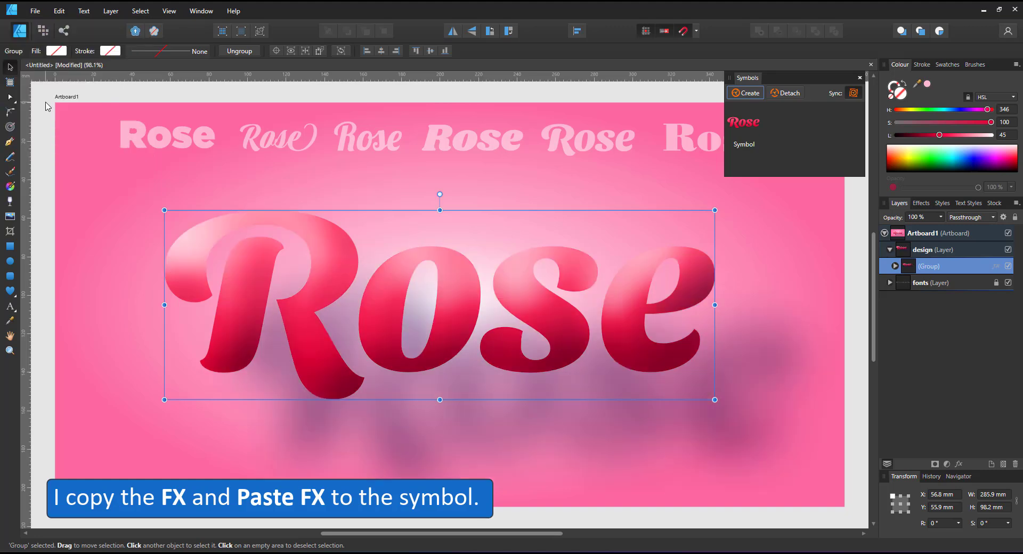
# Step: Set the group's outer shadow radius to 13.1 px and reduce its offset so the shadow sits close to the letters
pyautogui.click(995, 265)
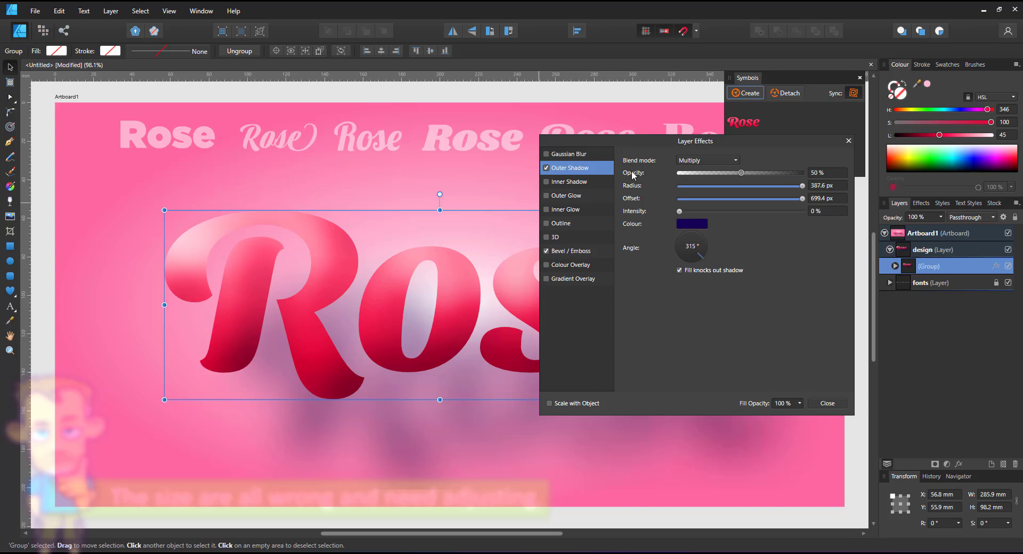
pyautogui.moveTo(801, 185); pyautogui.dragTo(737, 185)
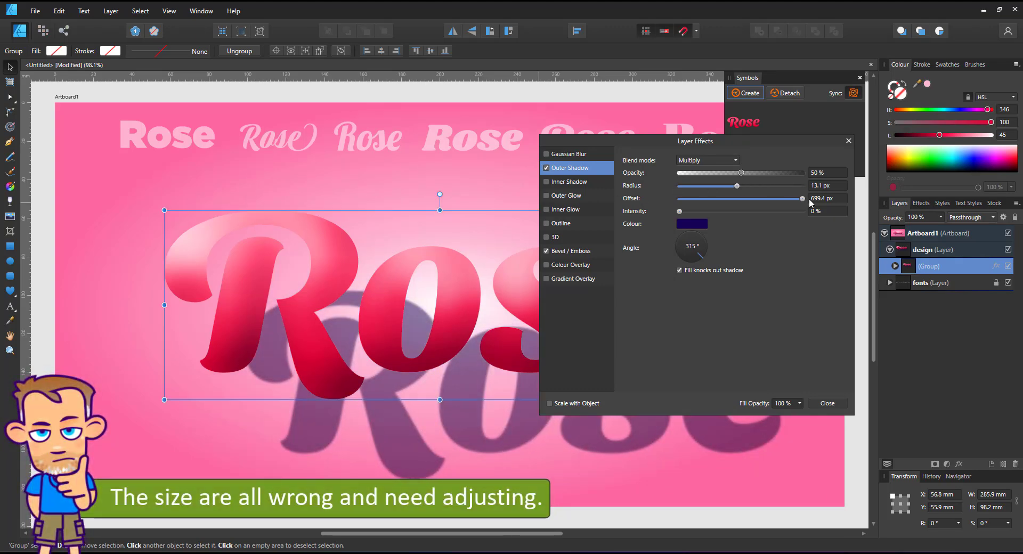
pyautogui.moveTo(802, 198); pyautogui.dragTo(776, 200)
# Step: Reduce the group's bevel radius and softening to give the letters a narrow rounded edge, and close the layer effects
pyautogui.click(570, 250)
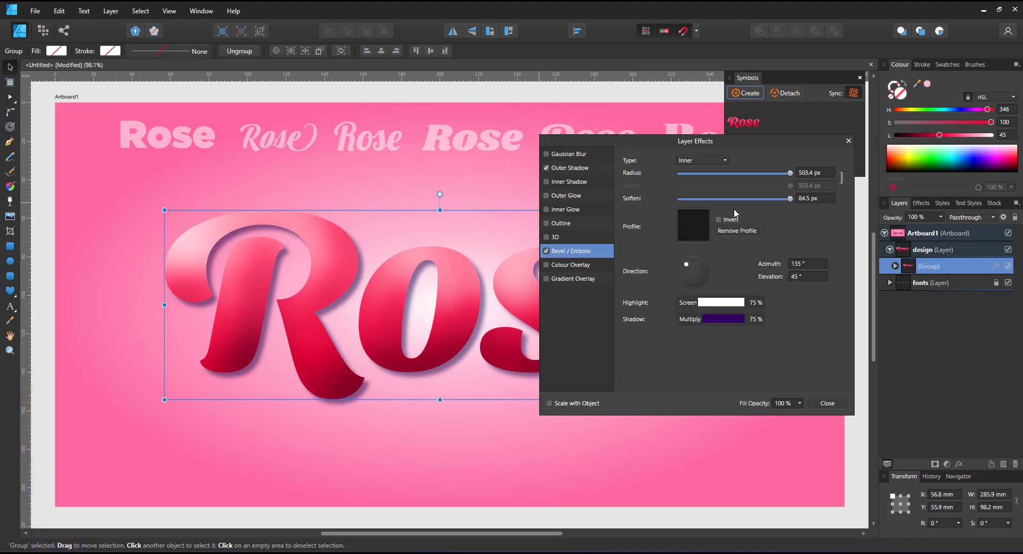
pyautogui.moveTo(790, 173); pyautogui.dragTo(702, 174)
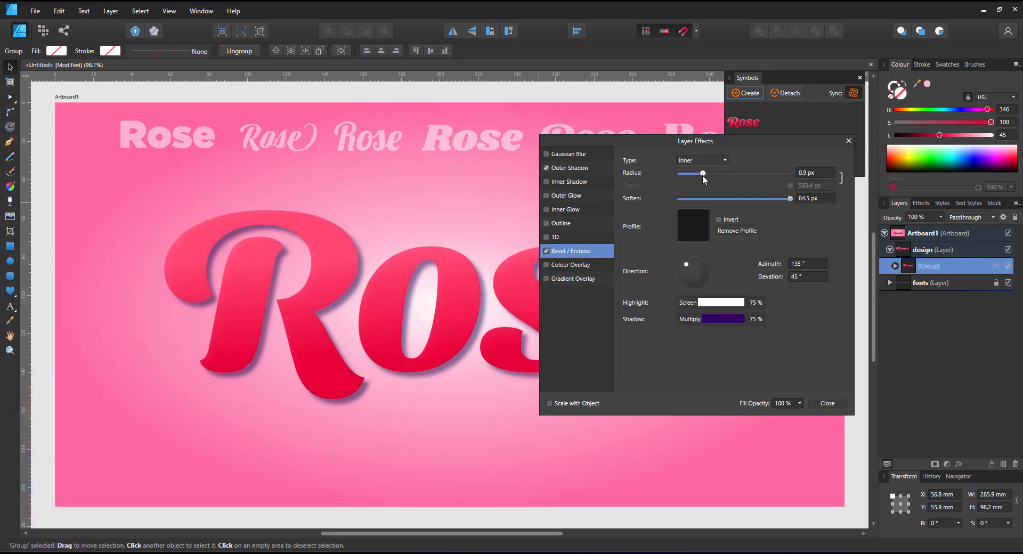
pyautogui.moveTo(790, 198); pyautogui.dragTo(641, 205)
pyautogui.moveTo(704, 173); pyautogui.dragTo(768, 187)
pyautogui.click(848, 141)
# Step: Look inside the group that holds the Rose symbol and duplicate that group
pyautogui.click(895, 266)
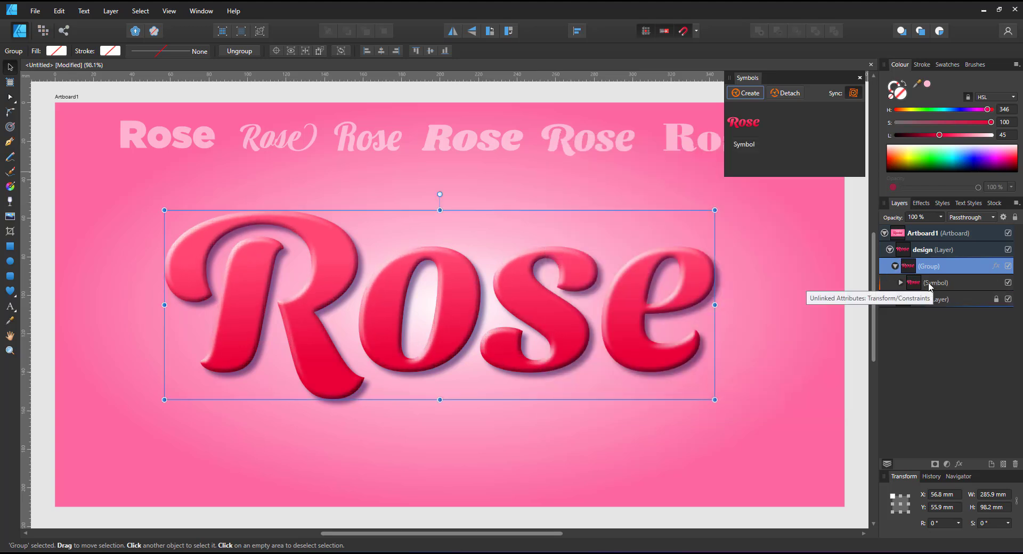
pyautogui.click(935, 282)
pyautogui.click(956, 266)
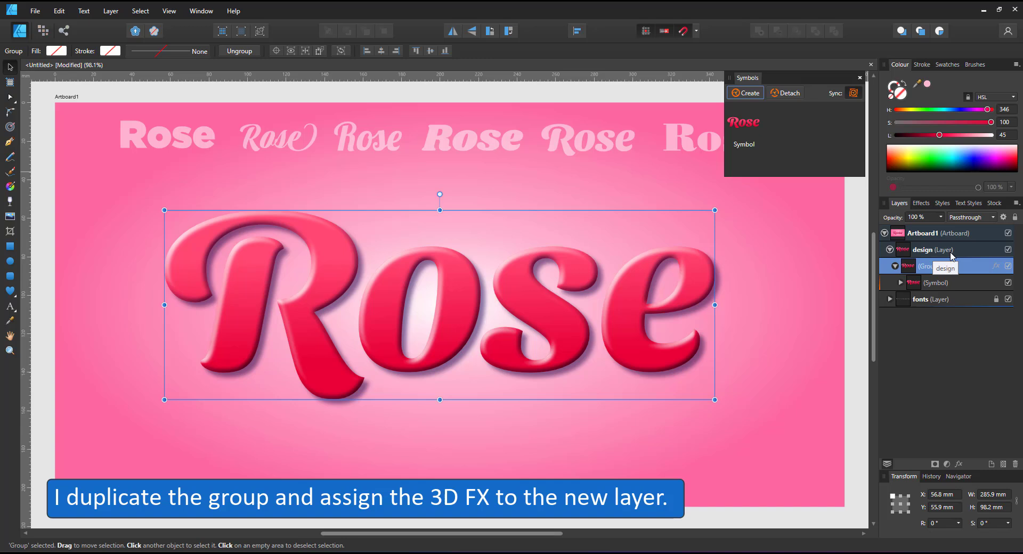
pyautogui.hotkey('ctrl', 'j')
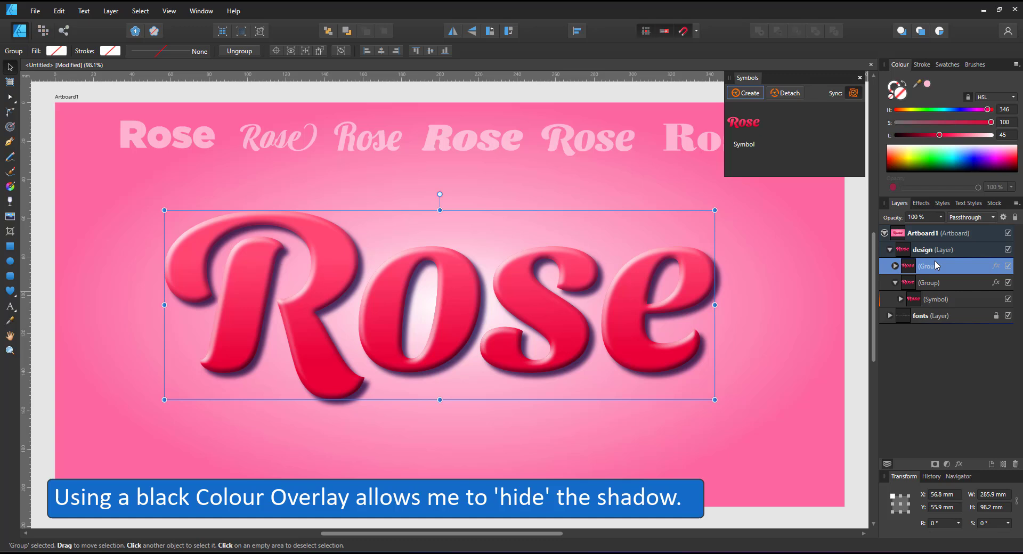
# Step: In the duplicate's layer effects, replace the outer shadow and bevel with a black colour overlay and a 3D effect of 30.4 px radius
pyautogui.click(996, 267)
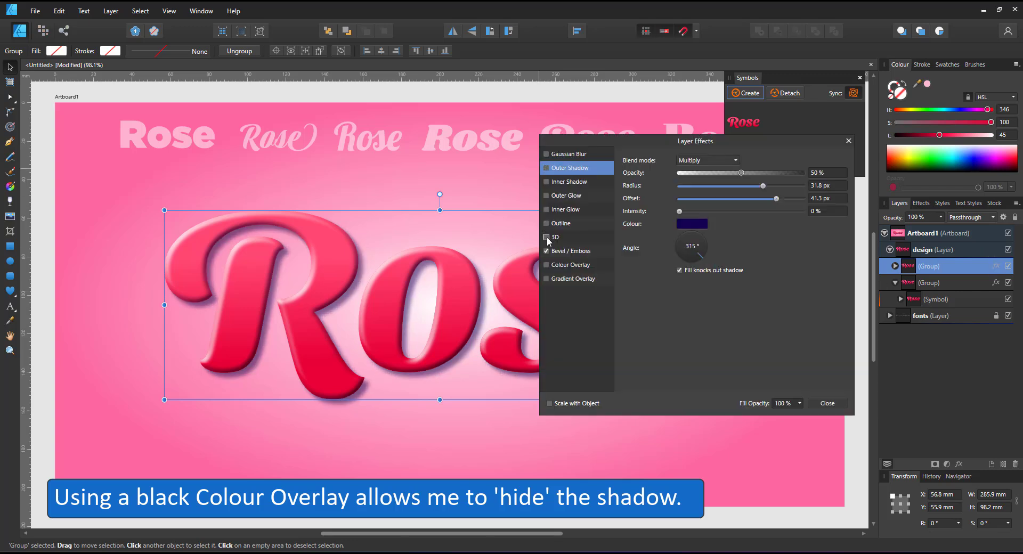
pyautogui.click(545, 264)
pyautogui.click(546, 237)
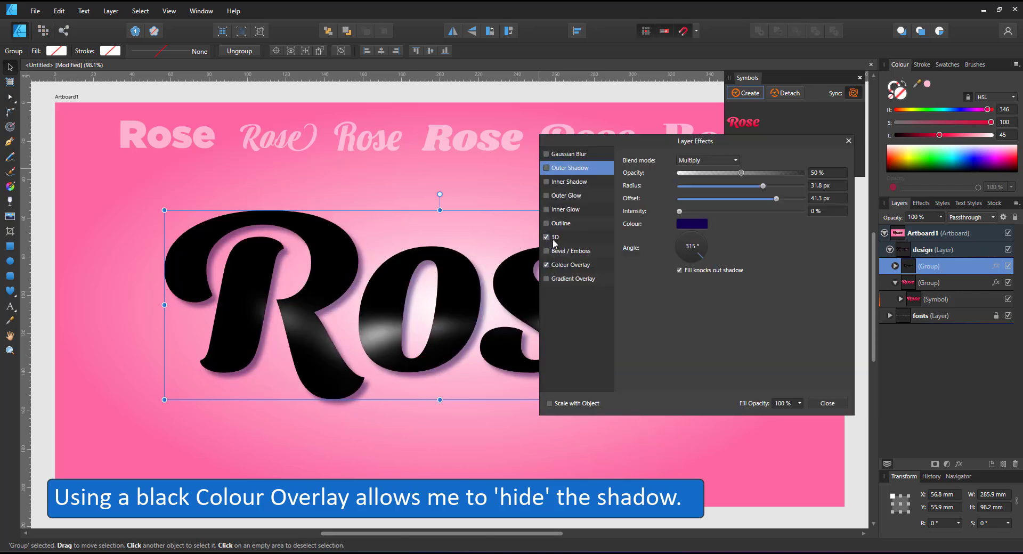
pyautogui.click(556, 237)
pyautogui.moveTo(789, 161); pyautogui.dragTo(753, 174)
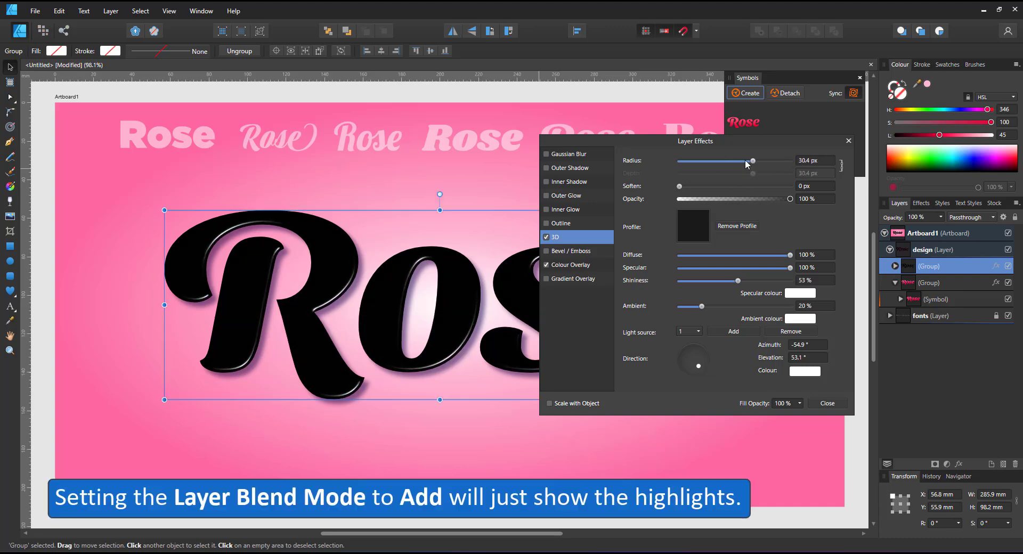
pyautogui.click(834, 407)
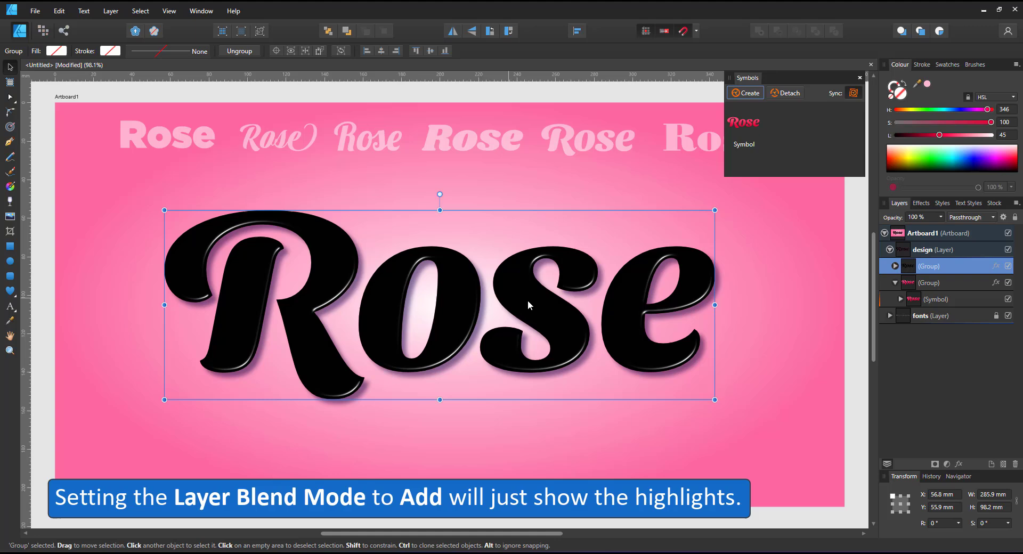
pyautogui.click(970, 217)
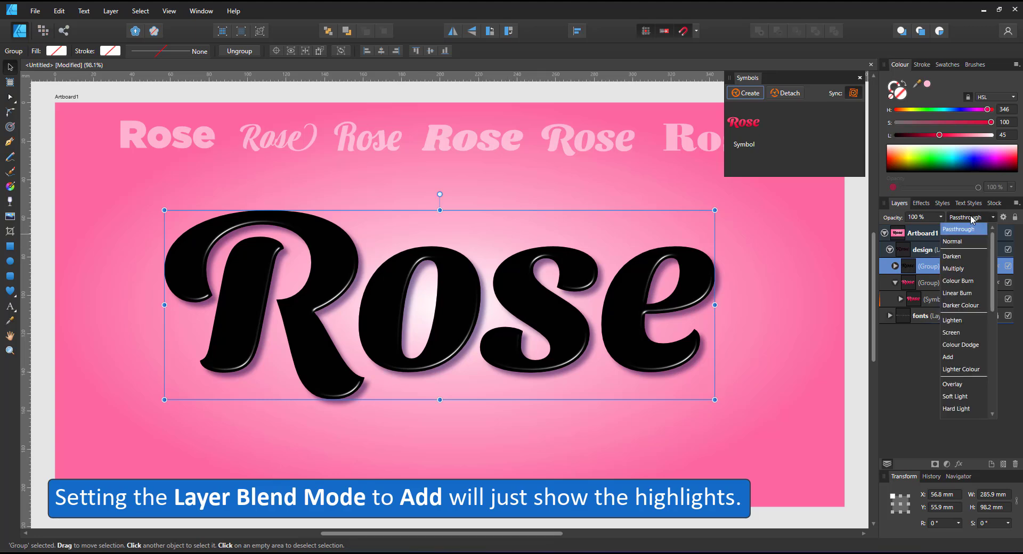
pyautogui.click(947, 356)
pyautogui.hotkey('ctrl', 'z')
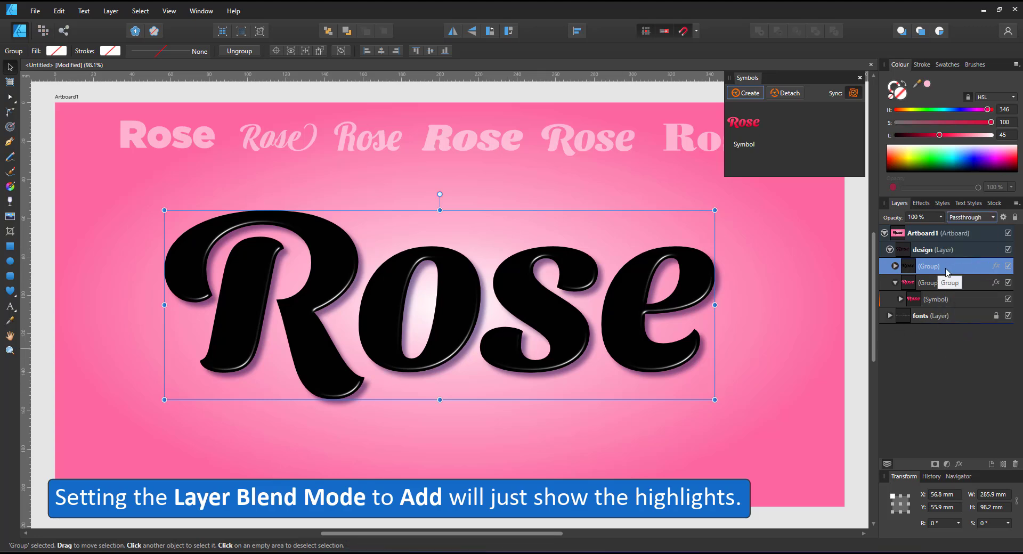
# Step: Wrap the black 3D group in another group and set the outer group's blend mode to Add
pyautogui.click(971, 218)
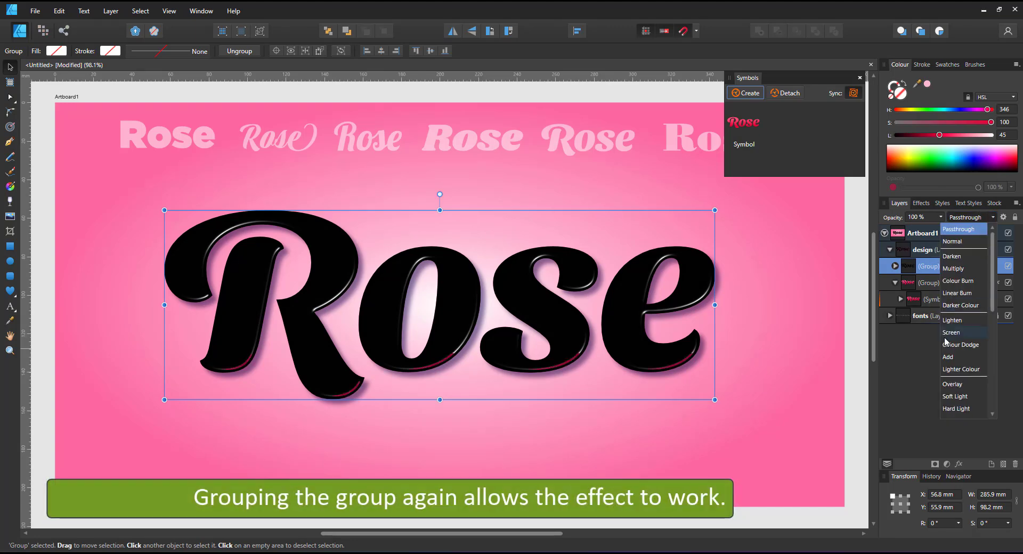
pyautogui.click(950, 357)
pyautogui.click(895, 266)
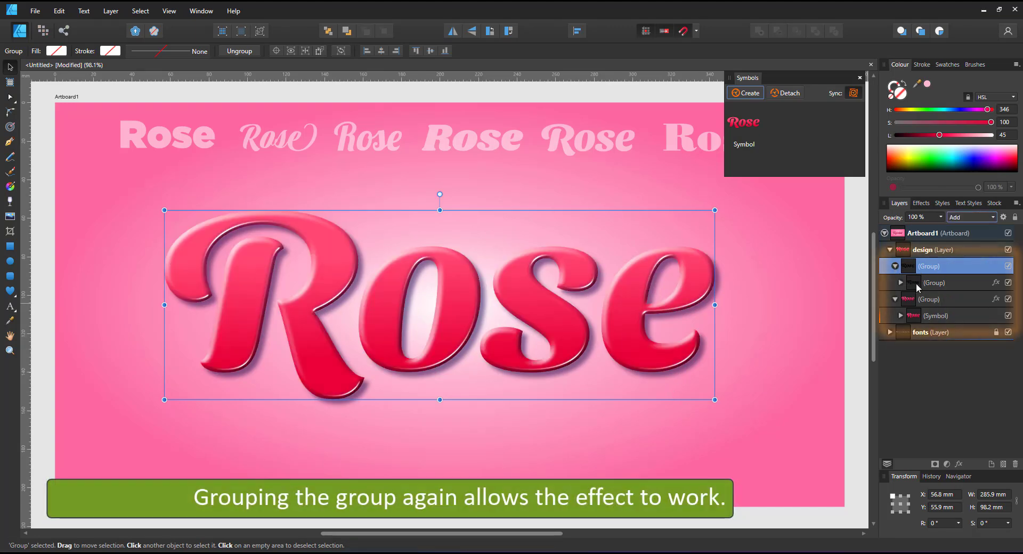
# Step: Test the symbol link by adding an s to the Rose text nested in the 3D group and removing it again
pyautogui.click(900, 283)
pyautogui.click(905, 299)
pyautogui.click(942, 315)
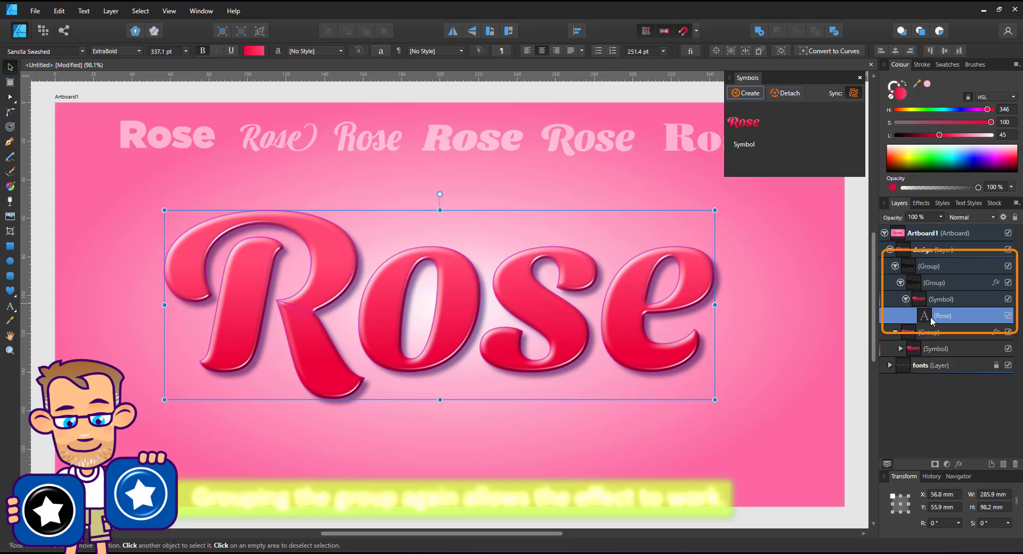
pyautogui.click(10, 306)
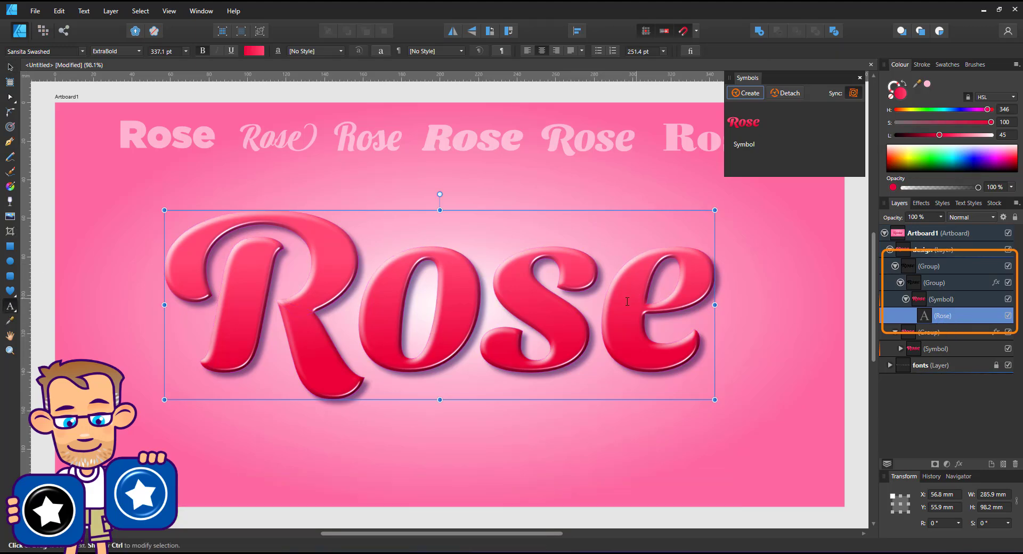
pyautogui.click(711, 308)
pyautogui.write('s')
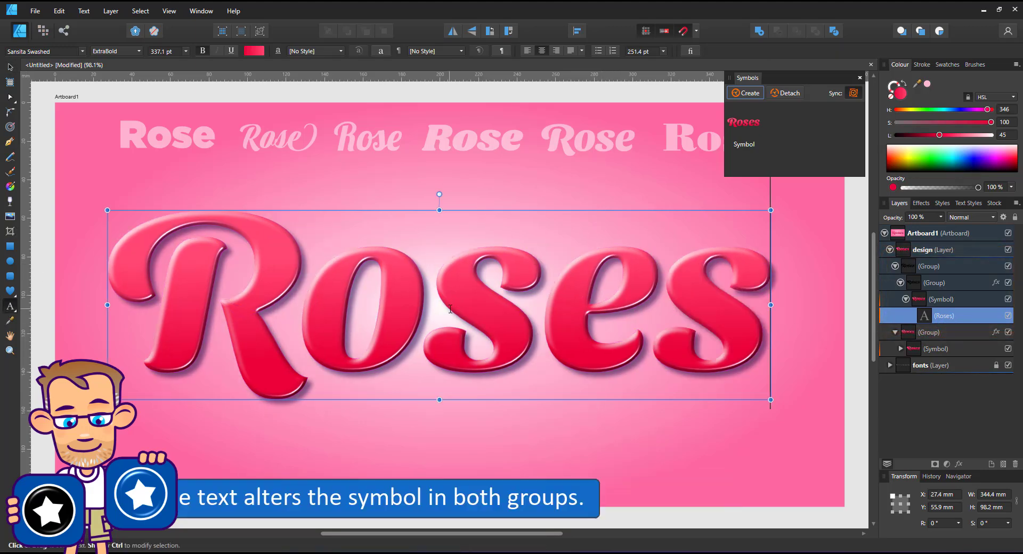
pyautogui.press('BackSpace')
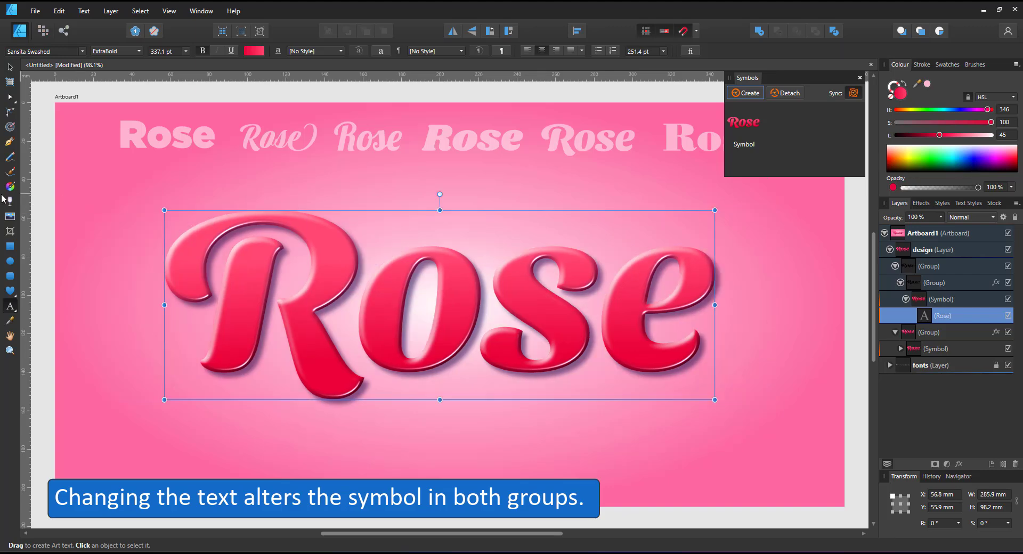
pyautogui.press('Escape')
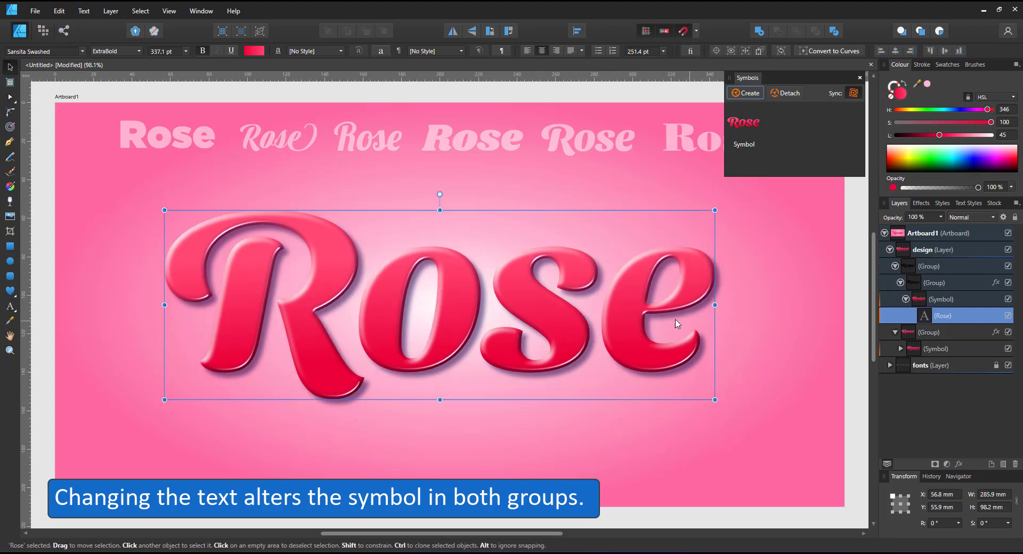
# Step: Repeat the Roses text edit directly on the artboard, delete the extra s and deselect the text
pyautogui.doubleClick(712, 320)
pyautogui.write('s')
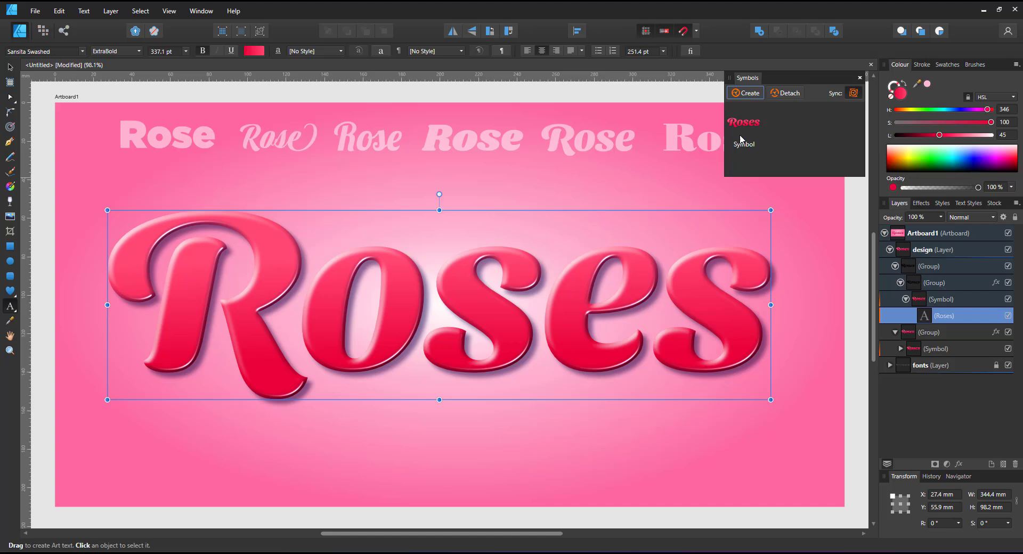
pyautogui.press('BackSpace')
pyautogui.press('Escape')
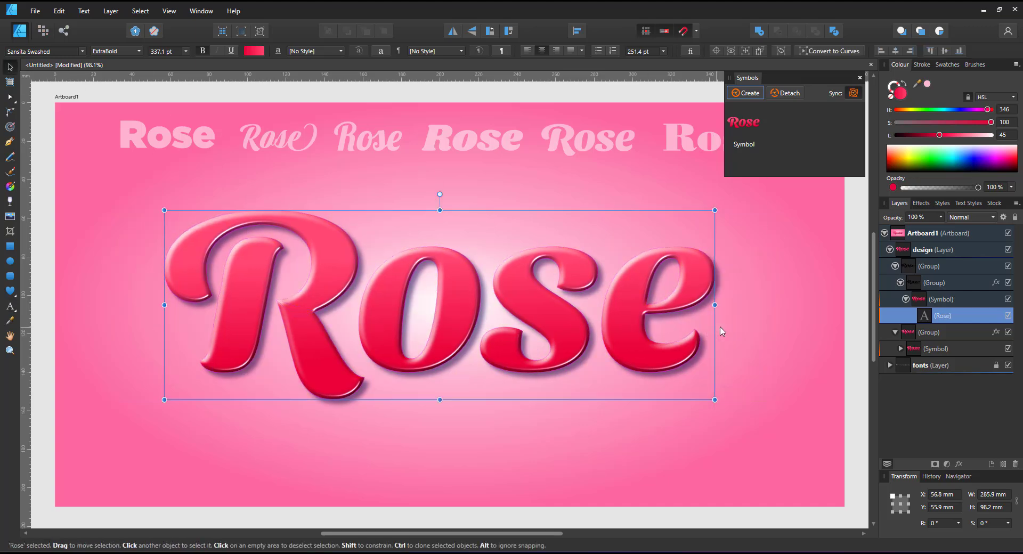
pyautogui.click(722, 331)
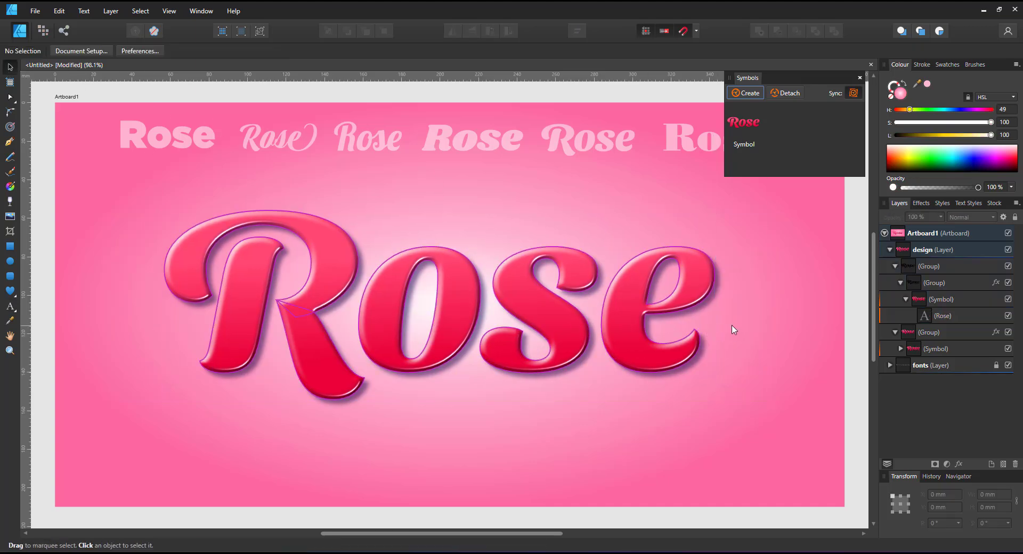
# Step: Duplicate the bevelled group below the 3D highlights and switch off the outer shadow in the upper copy
pyautogui.click(929, 336)
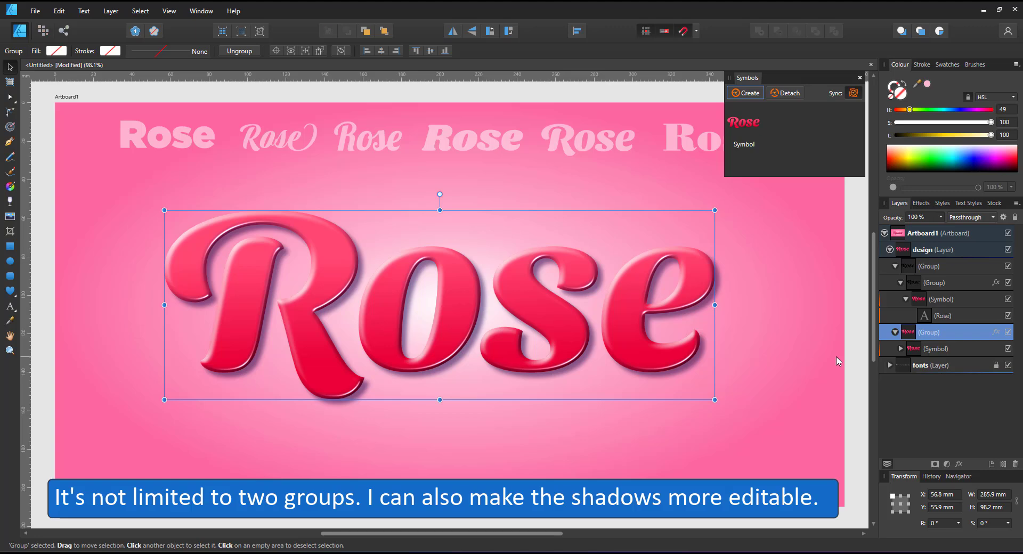
pyautogui.hotkey('ctrl', 'j')
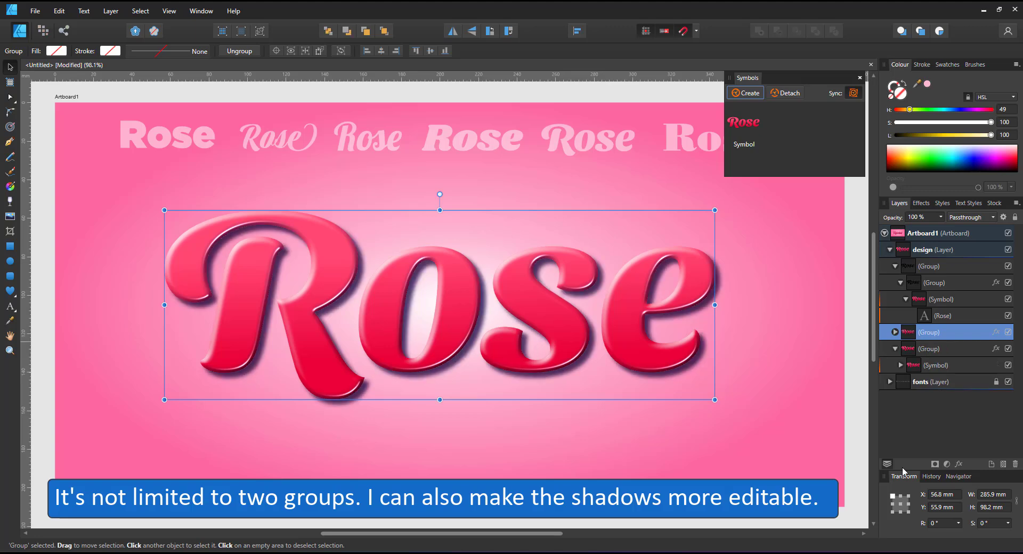
pyautogui.click(995, 332)
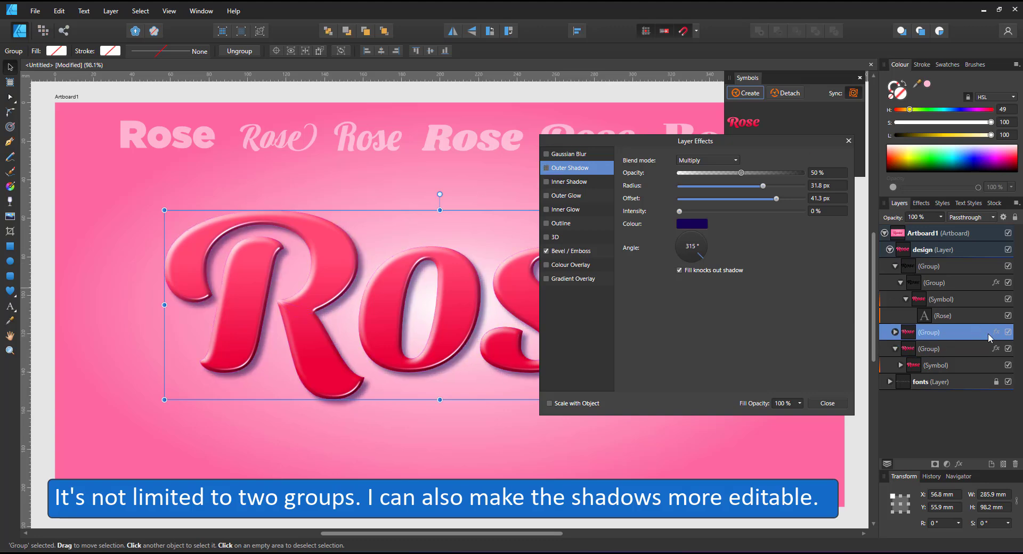
# Step: In the lower copy's layer effects, replace the outer shadow and bevel with a colour overlay and a Gaussian blur
pyautogui.click(992, 353)
pyautogui.click(547, 168)
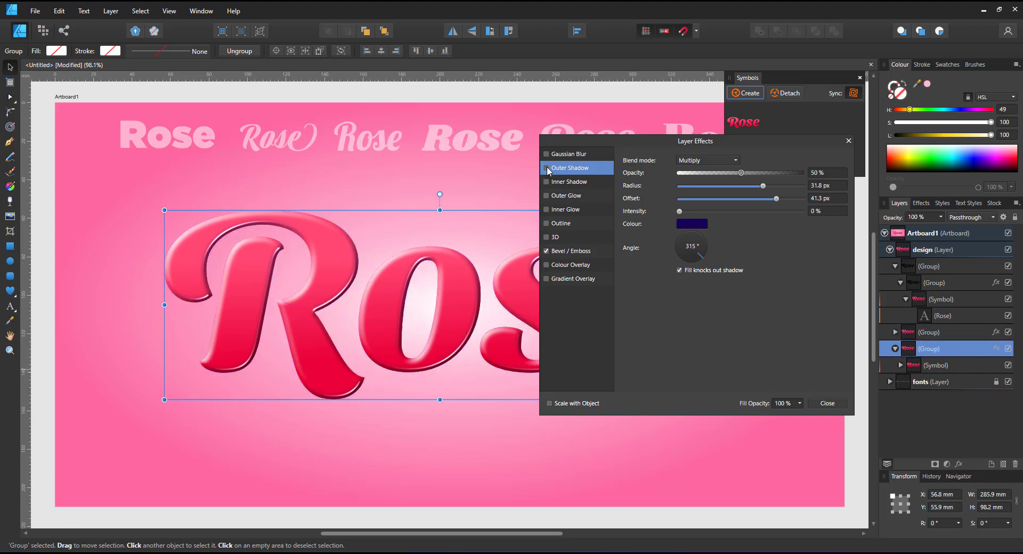
pyautogui.click(550, 253)
pyautogui.click(553, 265)
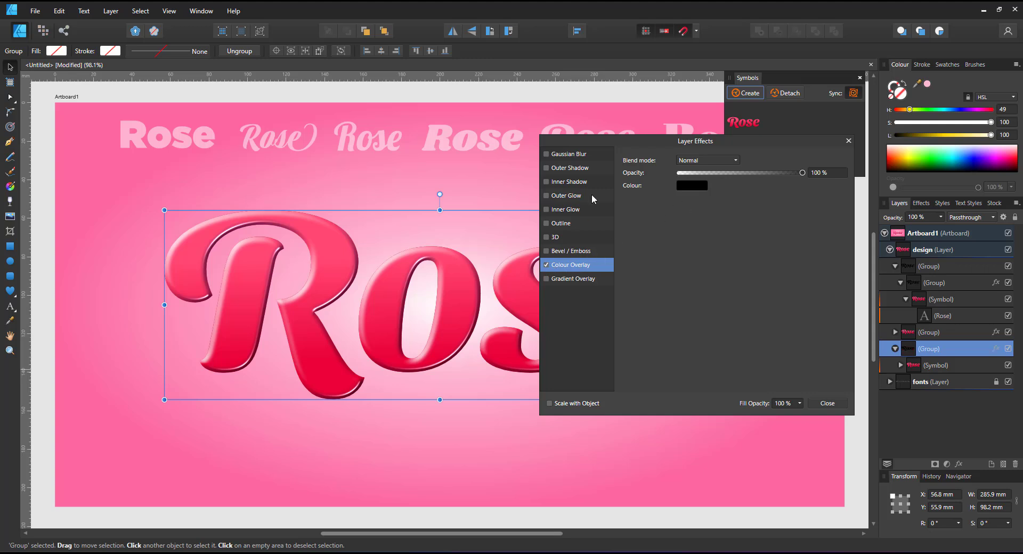
pyautogui.click(590, 156)
pyautogui.moveTo(682, 160); pyautogui.dragTo(735, 168)
# Step: Set the lower copy's overlay colour to dark purple with hue 257, saturation 100 and lightness 20
pyautogui.click(570, 265)
pyautogui.click(689, 186)
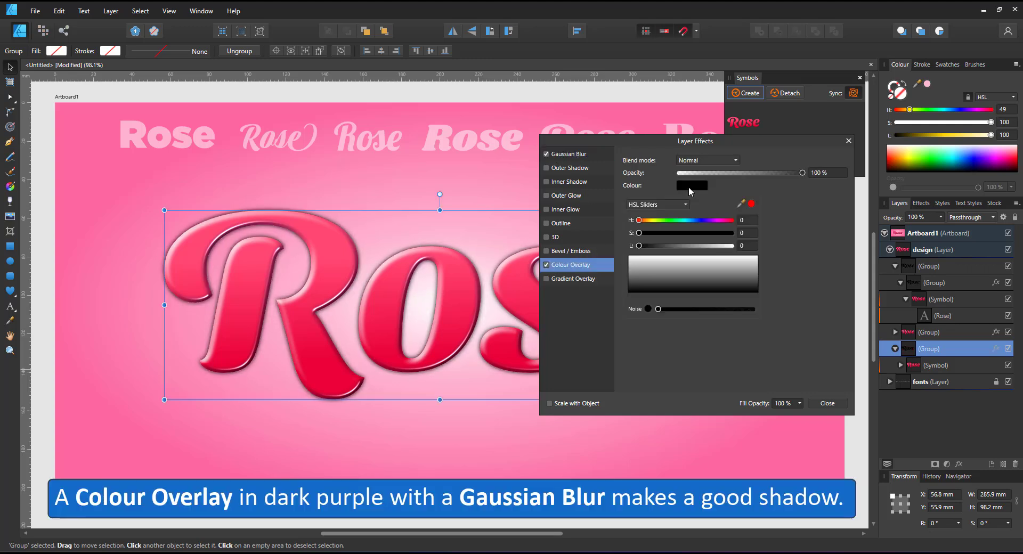
pyautogui.click(751, 204)
pyautogui.moveTo(700, 219); pyautogui.dragTo(704, 220)
pyautogui.click(657, 245)
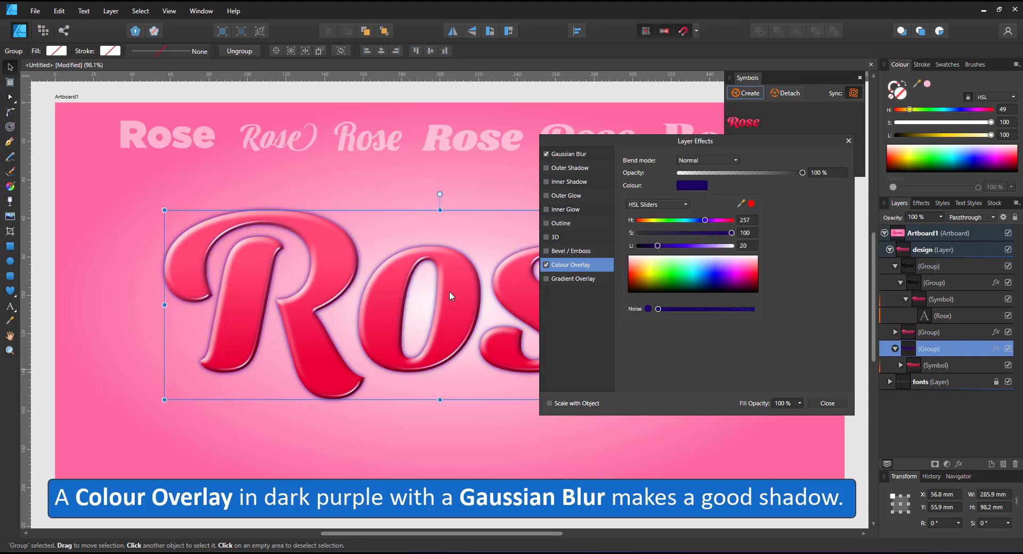
# Step: Offset the purple shadow group to X 62.1 mm, Y 61.4 mm and give it Multiply blending at 50 % opacity
pyautogui.moveTo(449, 296); pyautogui.dragTo(459, 307)
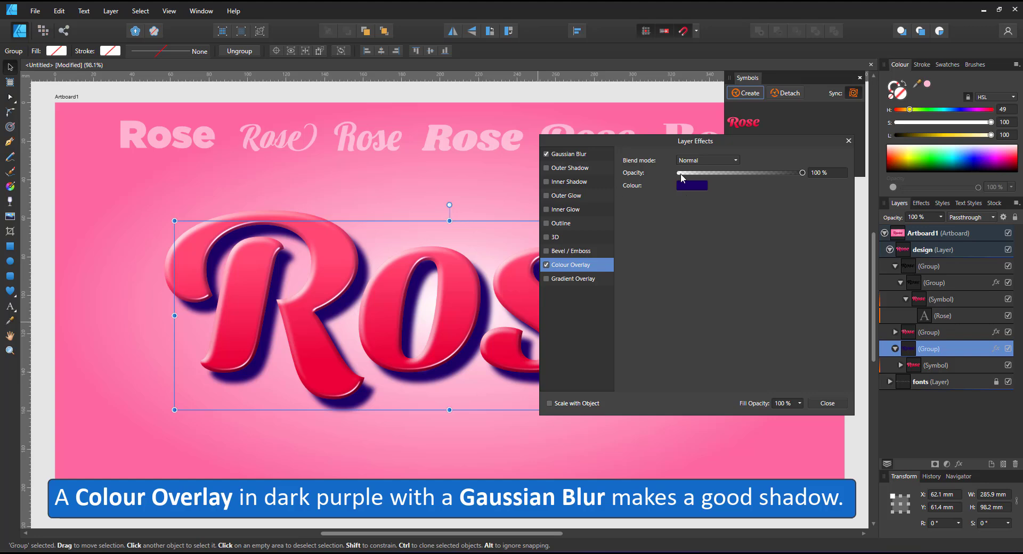
pyautogui.click(970, 217)
pyautogui.click(953, 268)
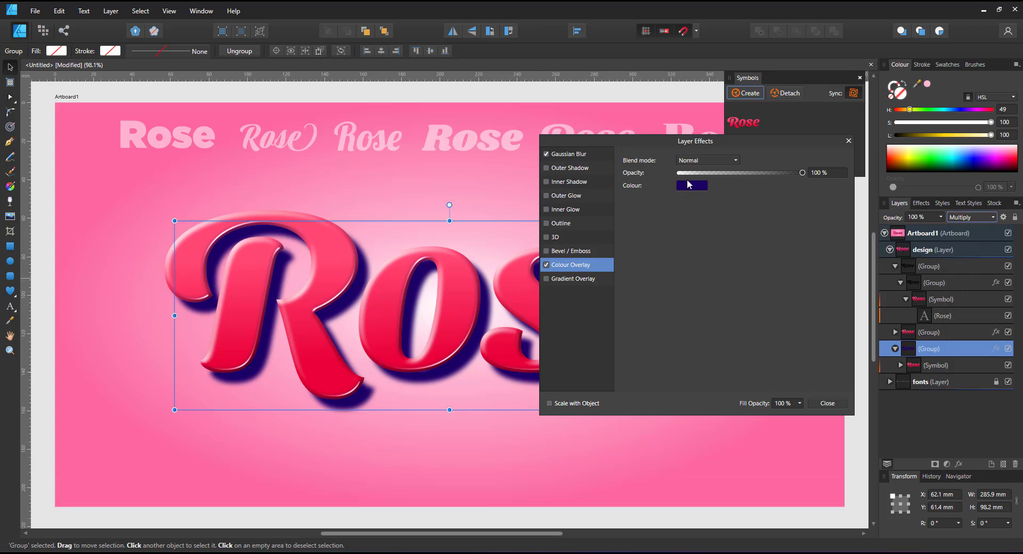
pyautogui.press('5')
pyautogui.click(835, 402)
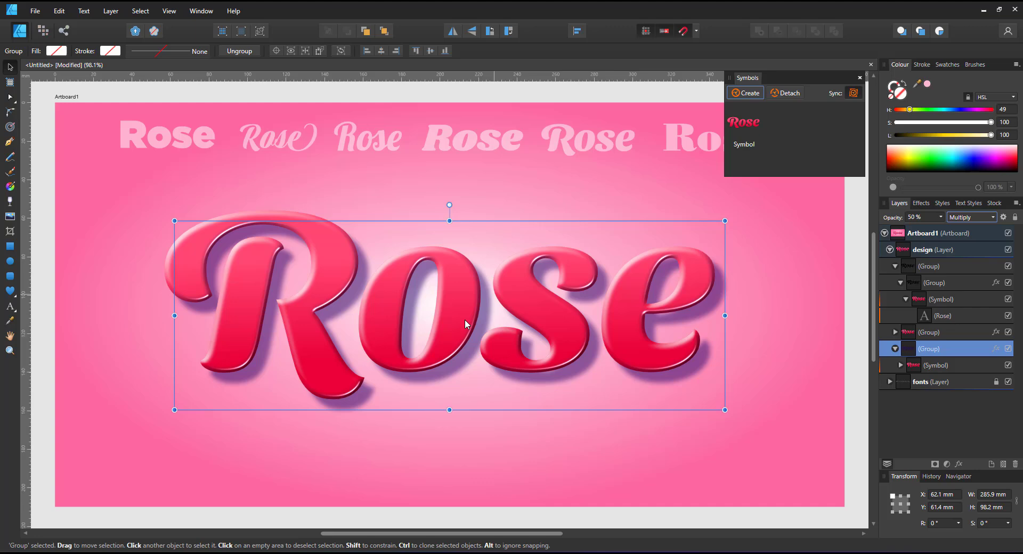
# Step: Stack two more offset copies of the shadow group, with the farthest at X 65.9 mm, Y 67.2 mm and 30 % opacity
pyautogui.scroll(2, 411, 399)
pyautogui.moveTo(456, 367)
pyautogui.mouseDown()
pyautogui.moveTo(462, 373)
pyautogui.moveTo(442, 345)
pyautogui.mouseUp()
pyautogui.press('2')
pyautogui.press('3')
pyautogui.scroll(-3, 415, 357)
pyautogui.scroll(3, 507, 361)
pyautogui.hotkey('ctrl', 'j')
pyautogui.scroll(-2, 482, 375)
pyautogui.scroll(-1, 482, 375)
pyautogui.scroll(4, 642, 385)
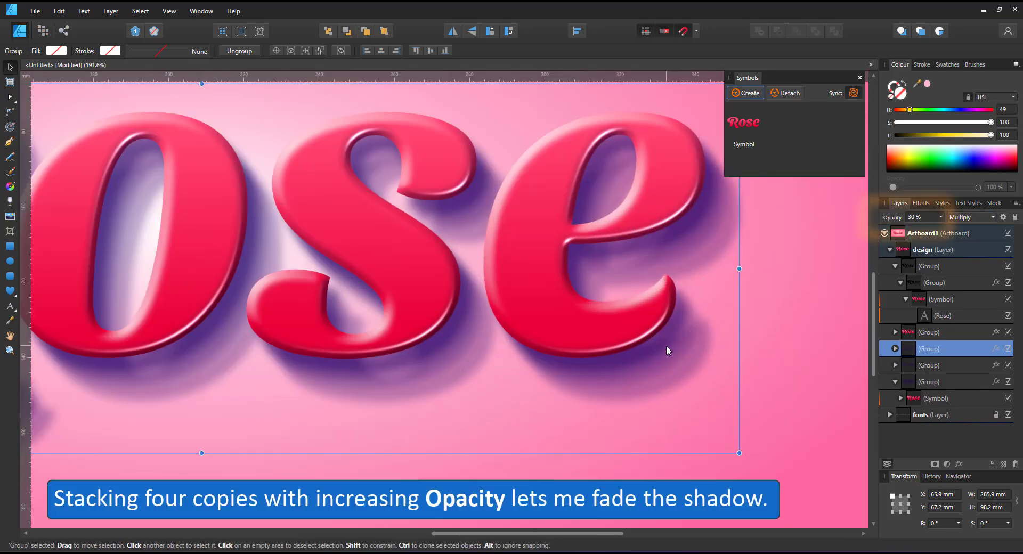
pyautogui.click(663, 319)
# Step: Duplicate the lowest shadow group, then set the bottom one to 100 % opacity and move it closer to the letters at X 58.2 mm, Y 57.5 mm
pyautogui.click(929, 381)
pyautogui.hotkey('ctrl', 'd')
pyautogui.click(936, 378)
pyautogui.hotkey('ctrl', 'j')
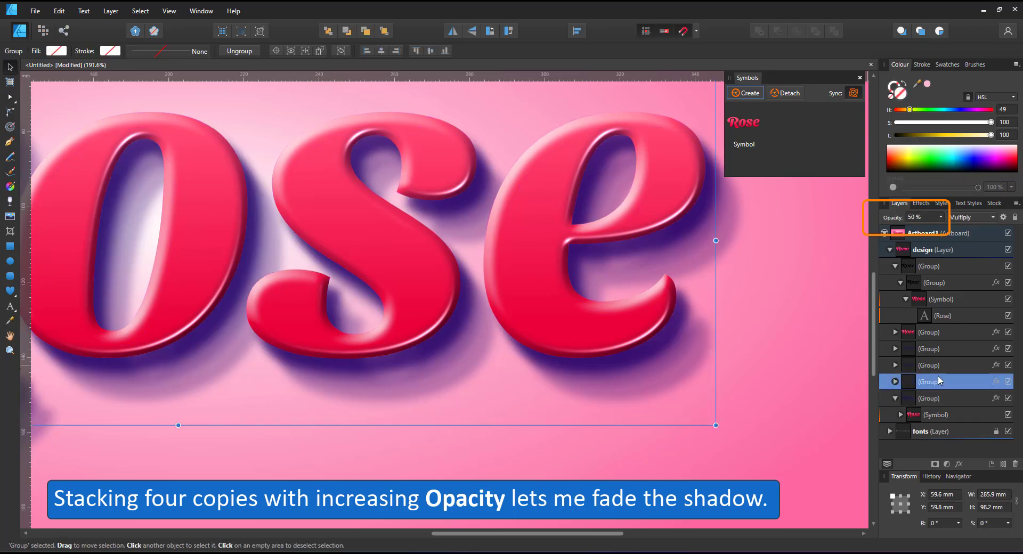
pyautogui.click(936, 396)
pyautogui.press('0')
pyautogui.moveTo(664, 343); pyautogui.dragTo(660, 336)
pyautogui.scroll(-3, 660, 336)
pyautogui.scroll(6, 672, 342)
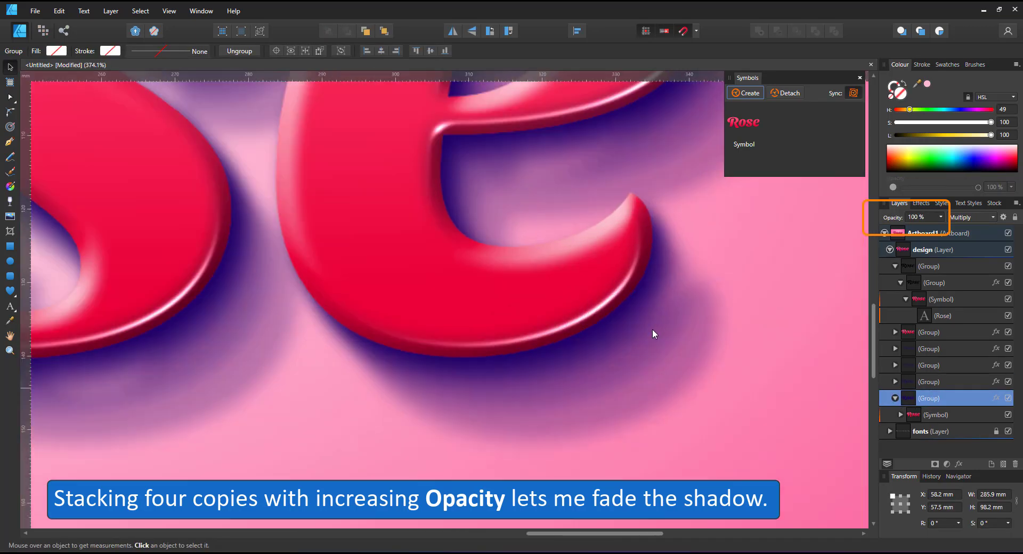
# Step: Reorder the shadow groups so the 100 % one is uppermost and move the 30 % one to X 64.8 mm, Y 65.7 mm
pyautogui.moveTo(929, 394)
pyautogui.mouseDown()
pyautogui.moveTo(935, 346)
pyautogui.moveTo(927, 408)
pyautogui.moveTo(922, 400)
pyautogui.mouseUp()
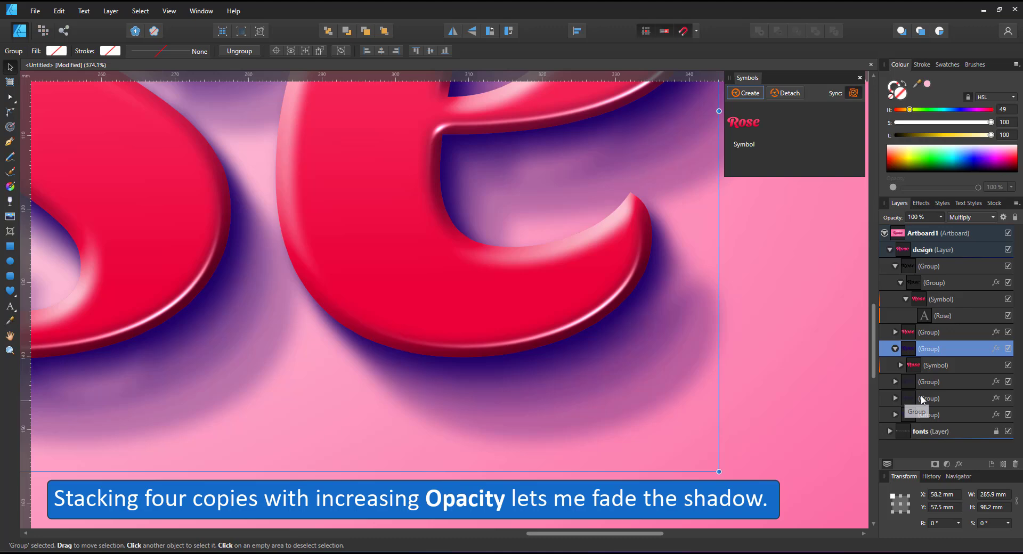
pyautogui.click(895, 349)
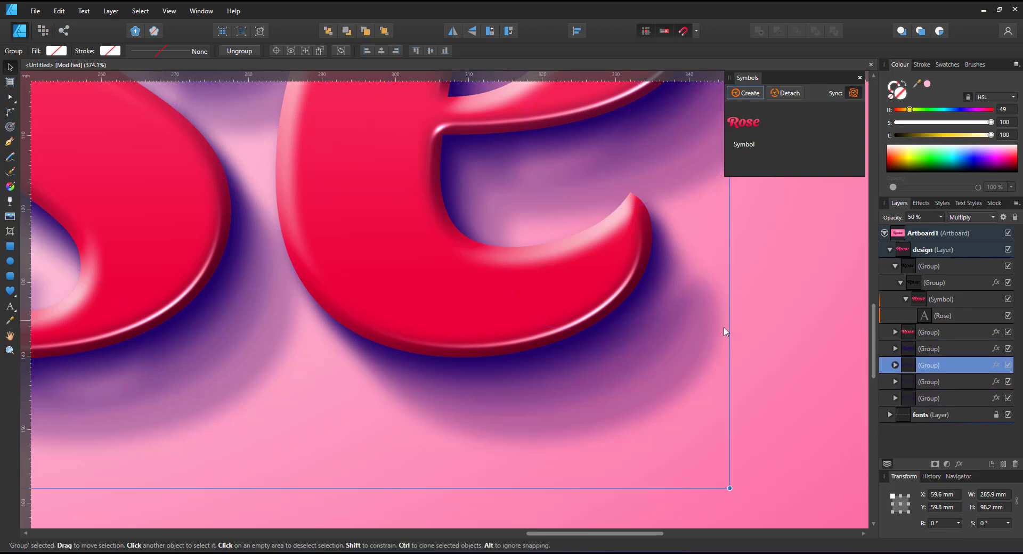
pyautogui.click(663, 334)
pyautogui.click(938, 398)
pyautogui.moveTo(697, 373); pyautogui.dragTo(689, 363)
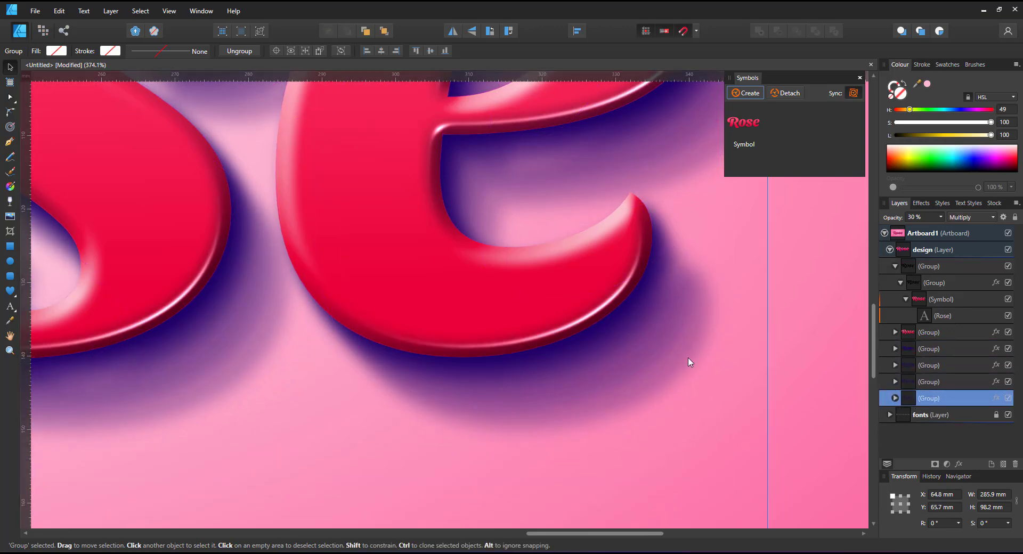
# Step: Duplicate the red text group, move the upper copy with the highlight group to X 54 mm, Y 53.4 mm, and open the lower copy's layer effects
pyautogui.scroll(-6, 494, 387)
pyautogui.click(595, 352)
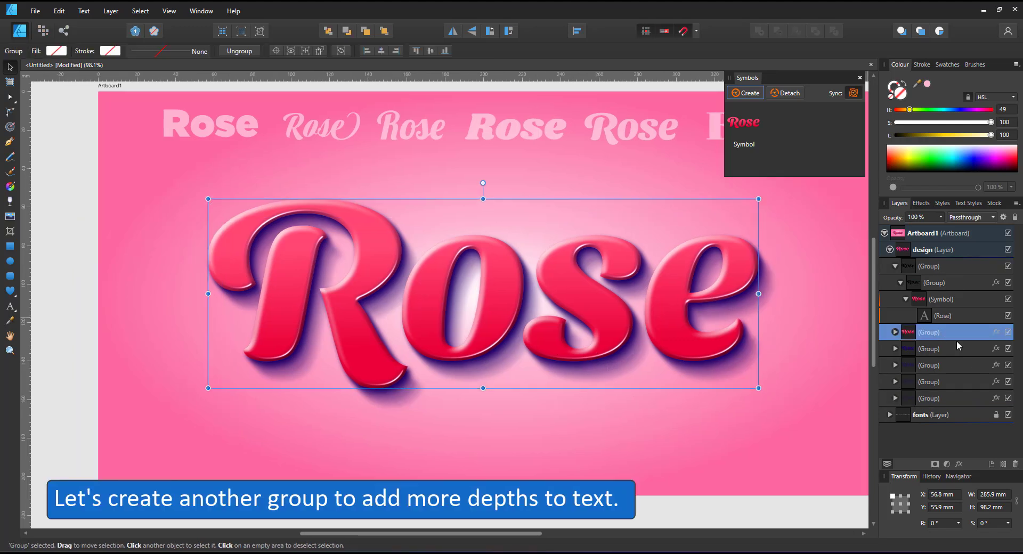
pyautogui.hotkey('ctrl', 'j')
pyautogui.keyDown('ctrl'); pyautogui.click(928, 266); pyautogui.keyUp('ctrl')
pyautogui.moveTo(724, 274); pyautogui.dragTo(720, 269)
pyautogui.click(962, 354)
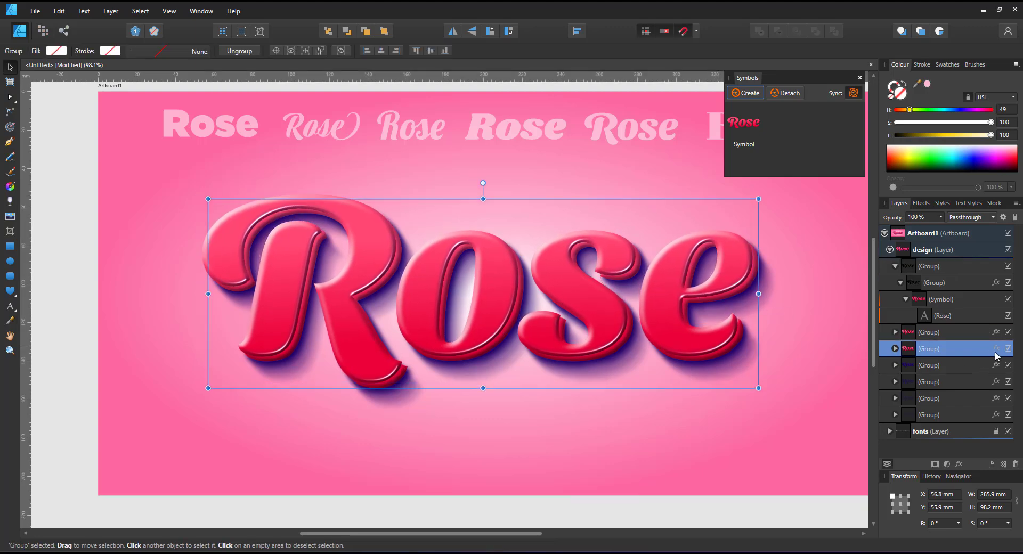
pyautogui.click(995, 348)
# Step: Try a Colour Overlay on the lower red copy, using a dark red sampled from the letters with lightness 11
pyautogui.click(553, 264)
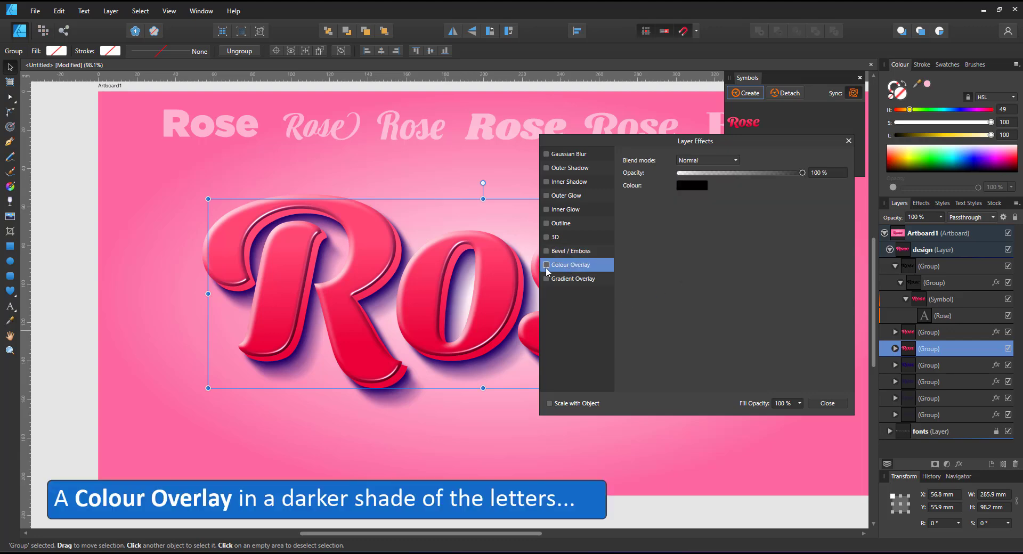
pyautogui.click(691, 185)
pyautogui.moveTo(740, 204); pyautogui.dragTo(395, 373)
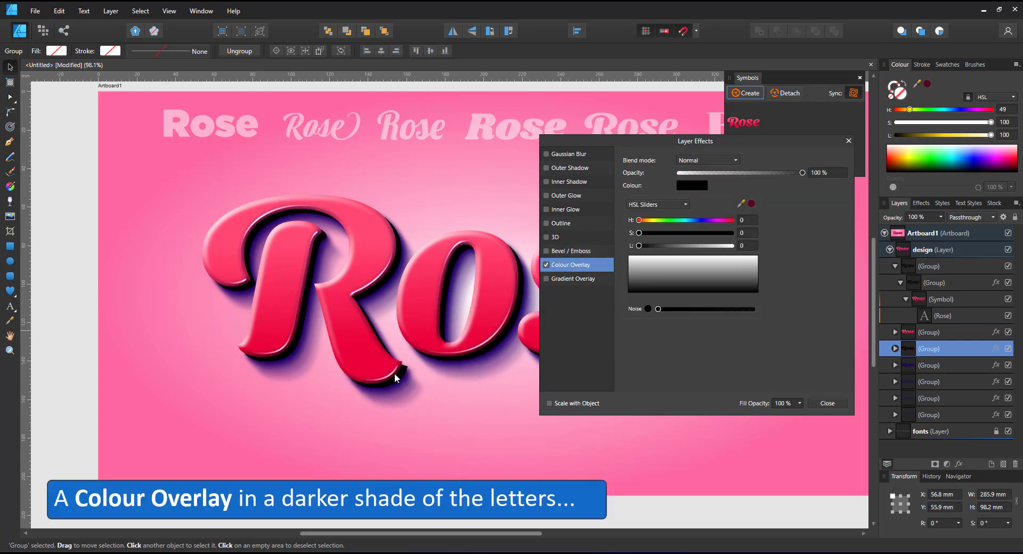
pyautogui.click(749, 205)
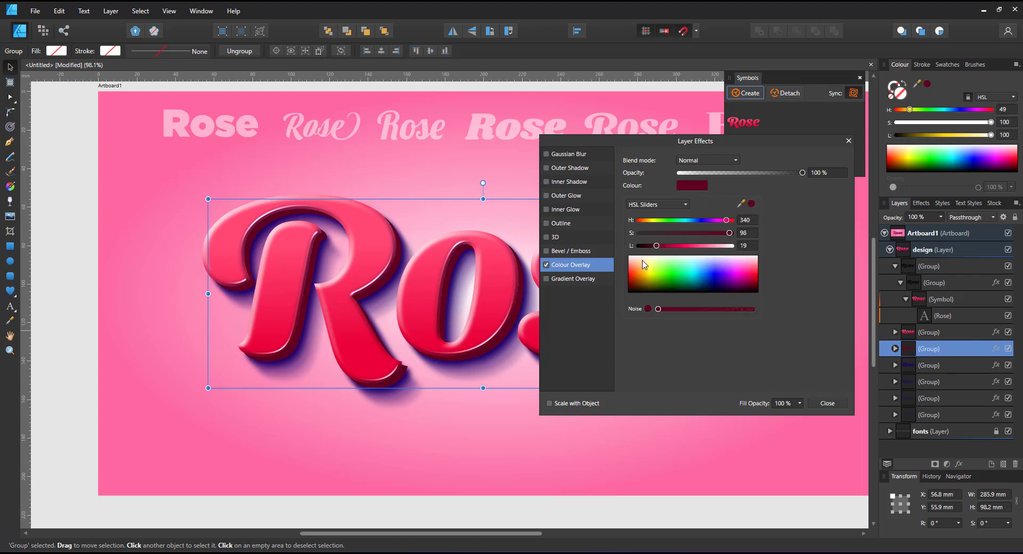
pyautogui.moveTo(655, 245); pyautogui.dragTo(649, 246)
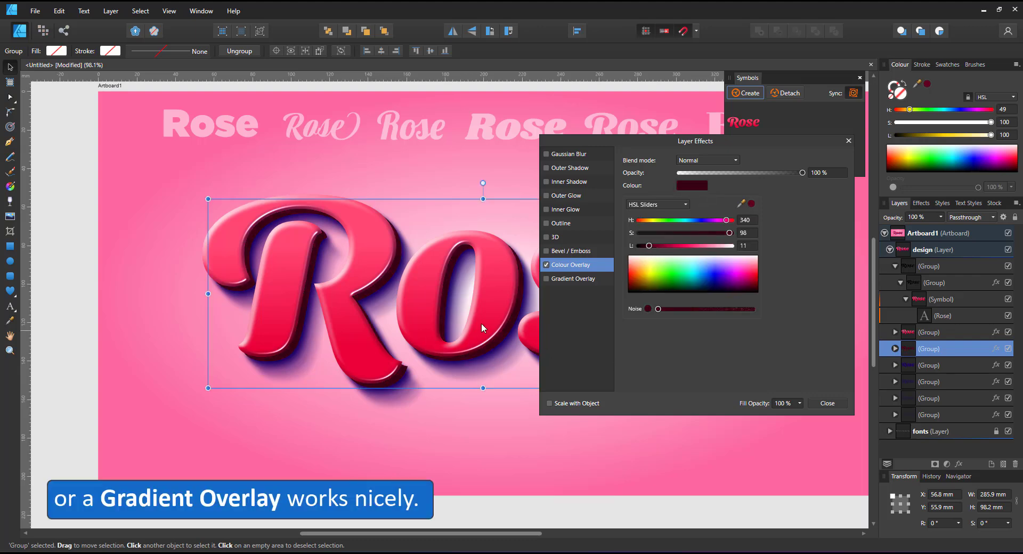
pyautogui.click(545, 265)
# Step: Add a linear Gradient Overlay at 90° to the lower red copy, with its first stop in dark crimson sampled from the letters
pyautogui.click(545, 278)
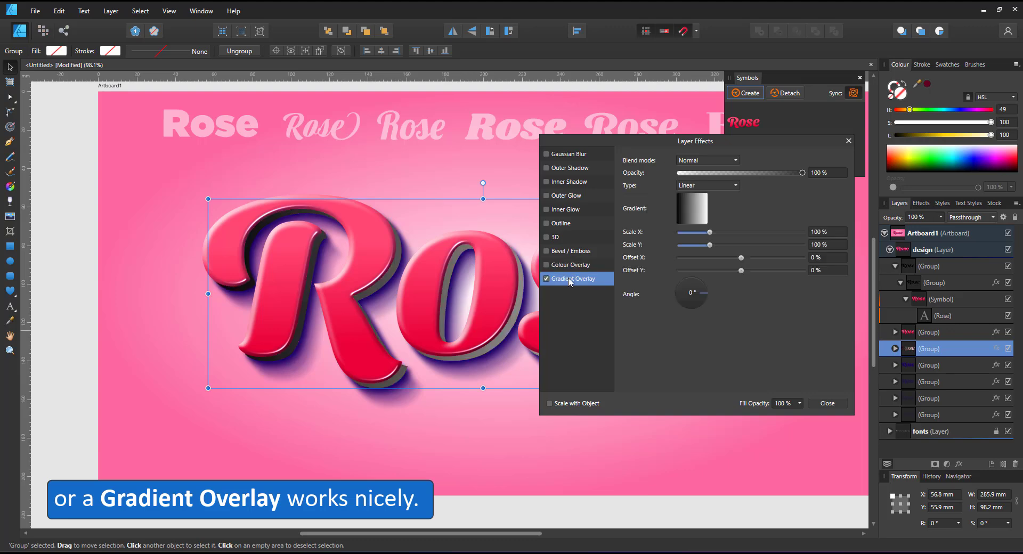
pyautogui.moveTo(699, 293); pyautogui.dragTo(692, 271)
pyautogui.click(690, 212)
pyautogui.click(654, 286)
pyautogui.moveTo(704, 303); pyautogui.dragTo(404, 367)
pyautogui.click(714, 304)
# Step: Match the gradient's end stop to the dark crimson of the first stop and darken it to nearly black
pyautogui.click(775, 250)
pyautogui.click(655, 286)
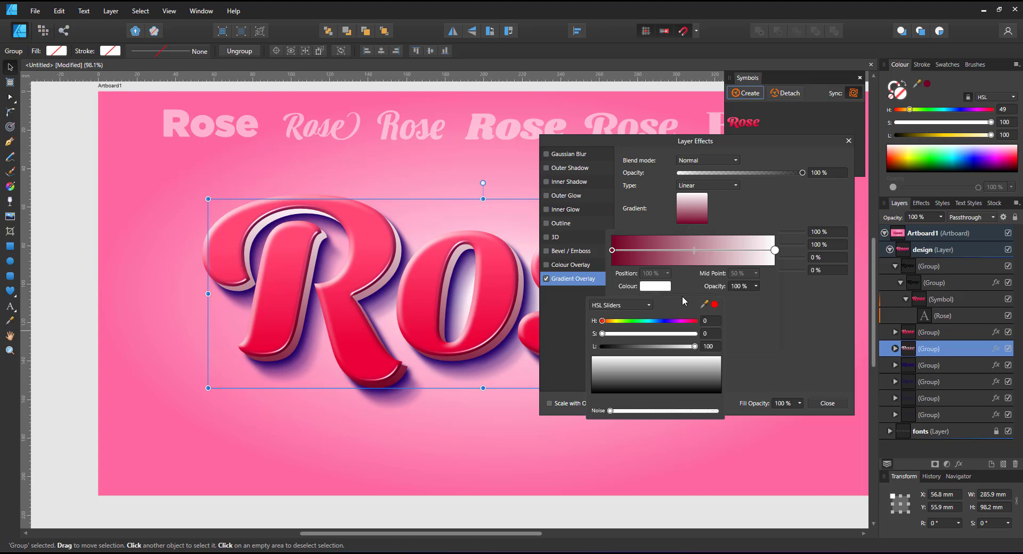
pyautogui.moveTo(704, 304); pyautogui.dragTo(611, 251)
pyautogui.click(654, 286)
pyautogui.moveTo(623, 346); pyautogui.dragTo(603, 348)
pyautogui.click(797, 323)
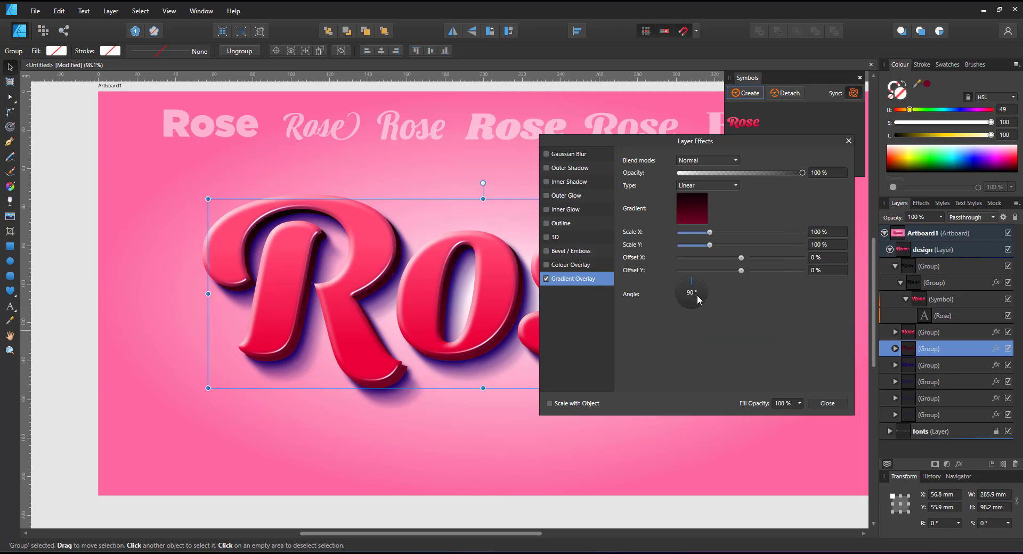
# Step: Add two middle stops to the overlay gradient, with the one at 20 % in a brighter crimson (H 342, S 66, L 41)
pyautogui.click(652, 250)
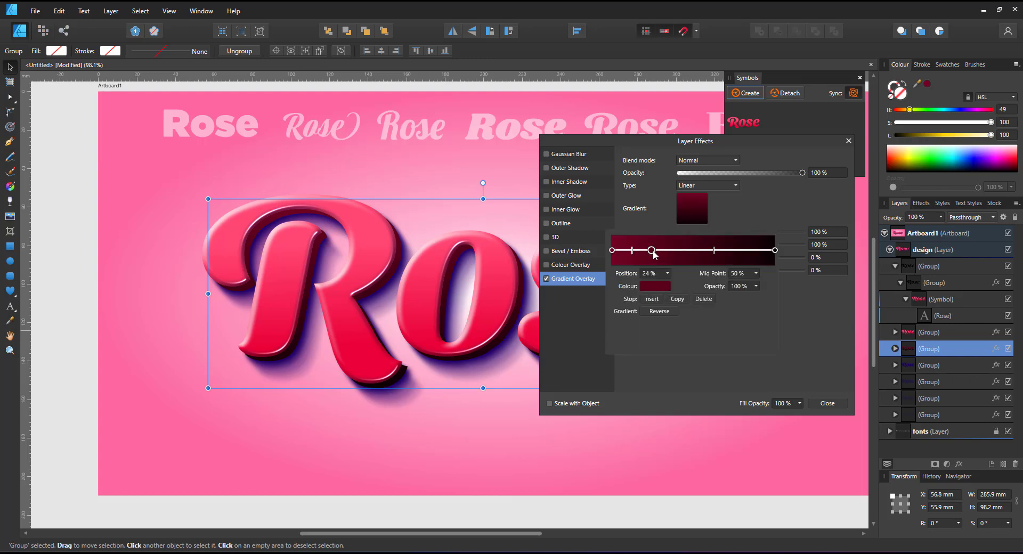
pyautogui.moveTo(660, 250); pyautogui.dragTo(682, 250)
pyautogui.moveTo(652, 250); pyautogui.dragTo(644, 250)
pyautogui.click(654, 286)
pyautogui.moveTo(617, 347); pyautogui.dragTo(648, 346)
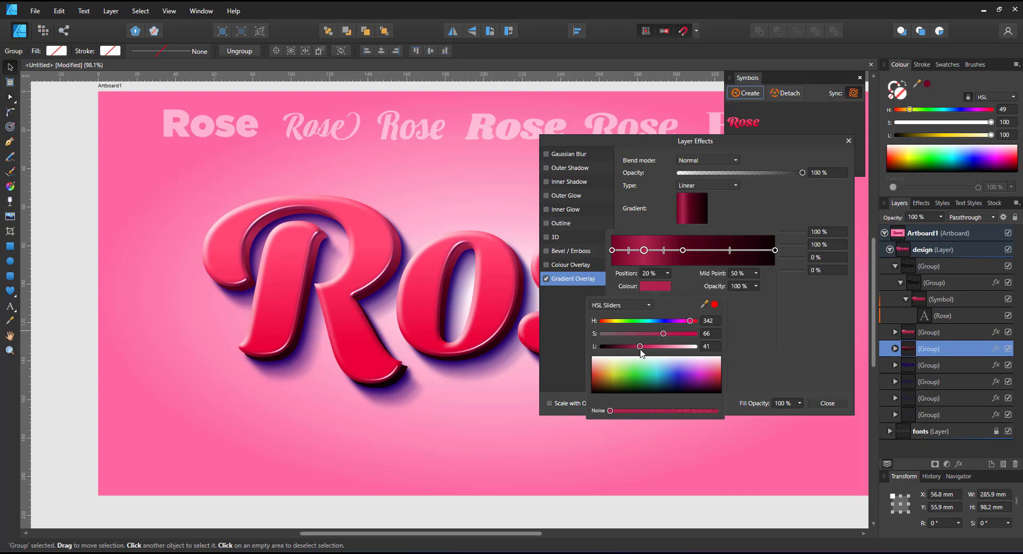
pyautogui.click(829, 404)
pyautogui.click(830, 403)
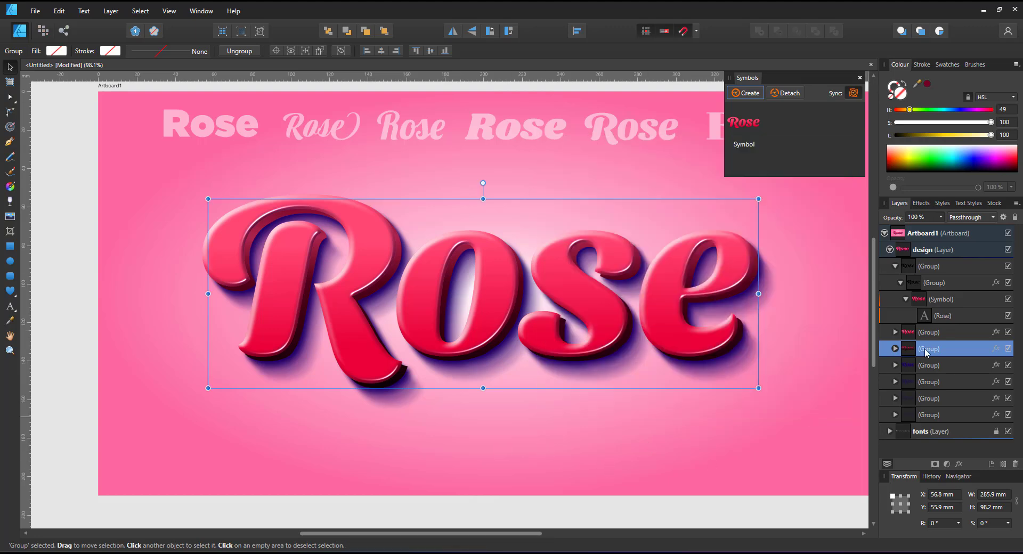
# Step: Examine the stacked groups of the design one by one, from the lowest shadow group up to the top highlight group
pyautogui.click(940, 414)
pyautogui.click(939, 398)
pyautogui.click(945, 381)
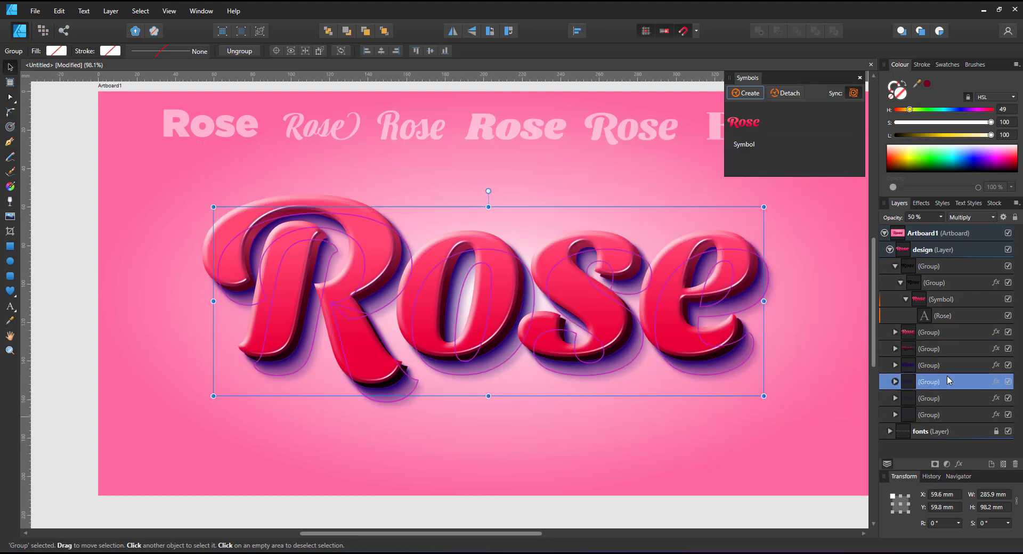
pyautogui.click(946, 365)
pyautogui.click(947, 348)
pyautogui.click(952, 331)
pyautogui.click(889, 264)
pyautogui.click(895, 265)
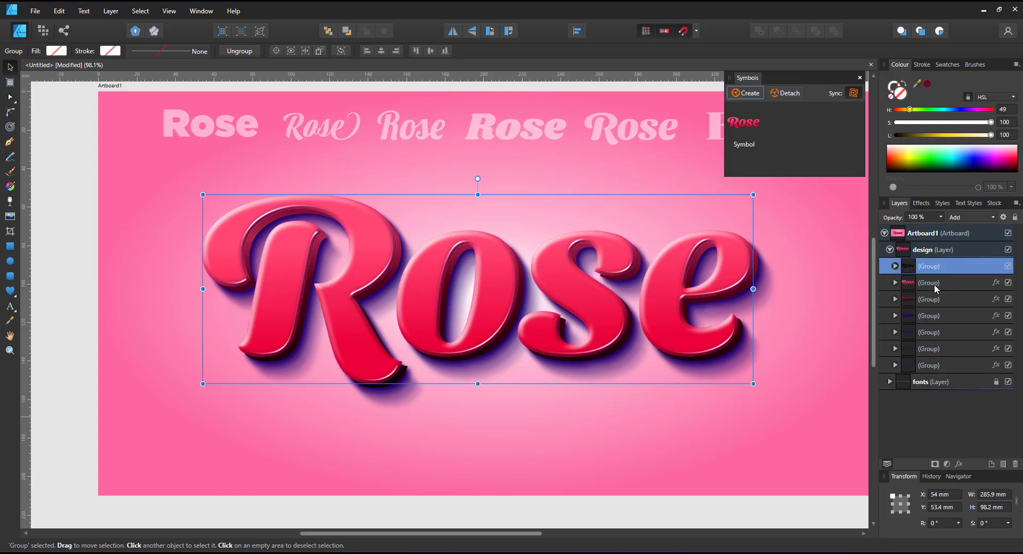
# Step: Change the text inside the symbol from Rose to Roses
pyautogui.doubleClick(718, 283)
pyautogui.click(10, 306)
pyautogui.click(935, 319)
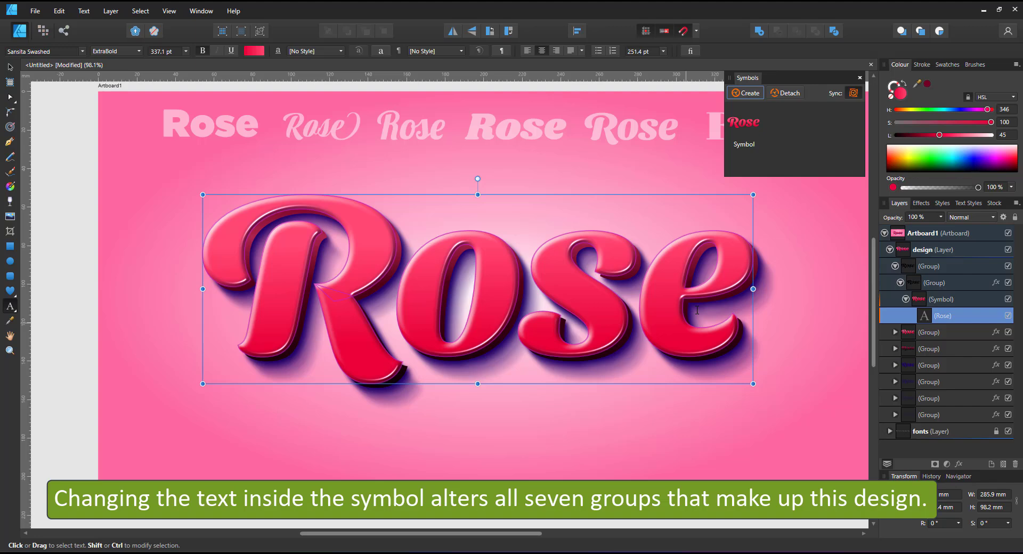
pyautogui.write('s')
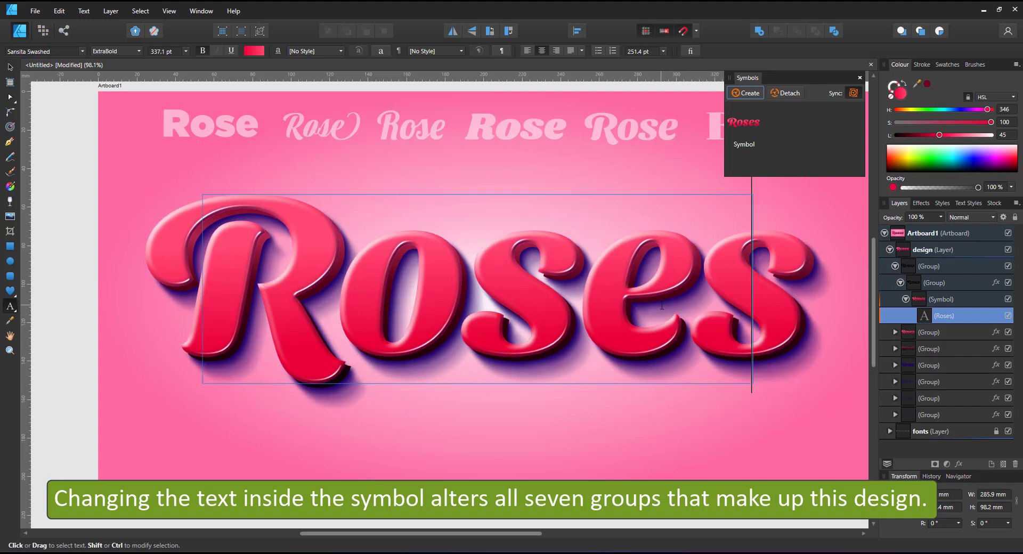
# Step: Replace the symbol's text with Pink
pyautogui.press('BackSpace')
pyautogui.press('BackSpace')
pyautogui.press('BackSpace')
pyautogui.press('BackSpace')
pyautogui.press('BackSpace')
pyautogui.write('Pink')
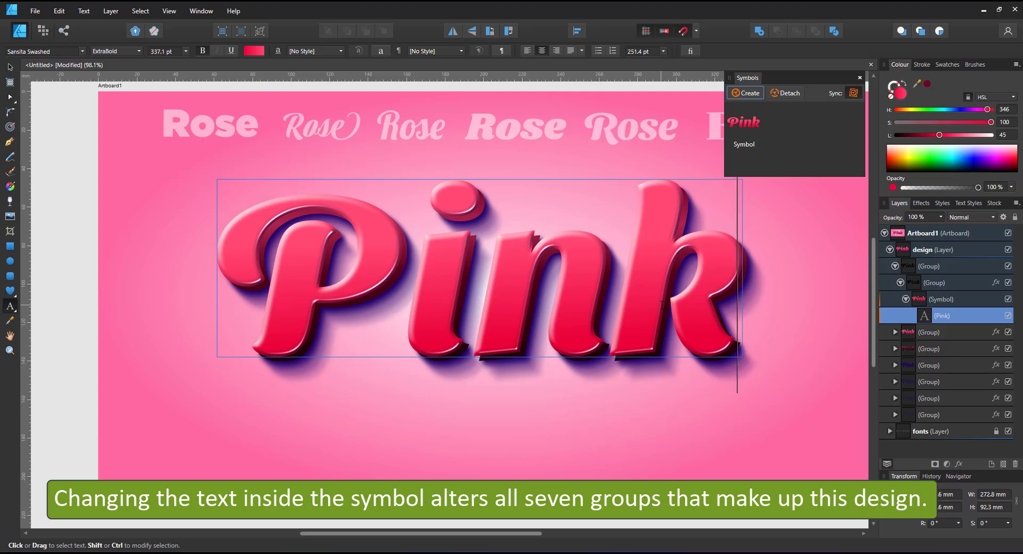
# Step: Replace the word Pink in the symbol with Roses, finish text editing and deselect the text
pyautogui.press('BackSpace')
pyautogui.press('BackSpace')
pyautogui.press('BackSpace')
pyautogui.press('BackSpace')
pyautogui.write('Ro')
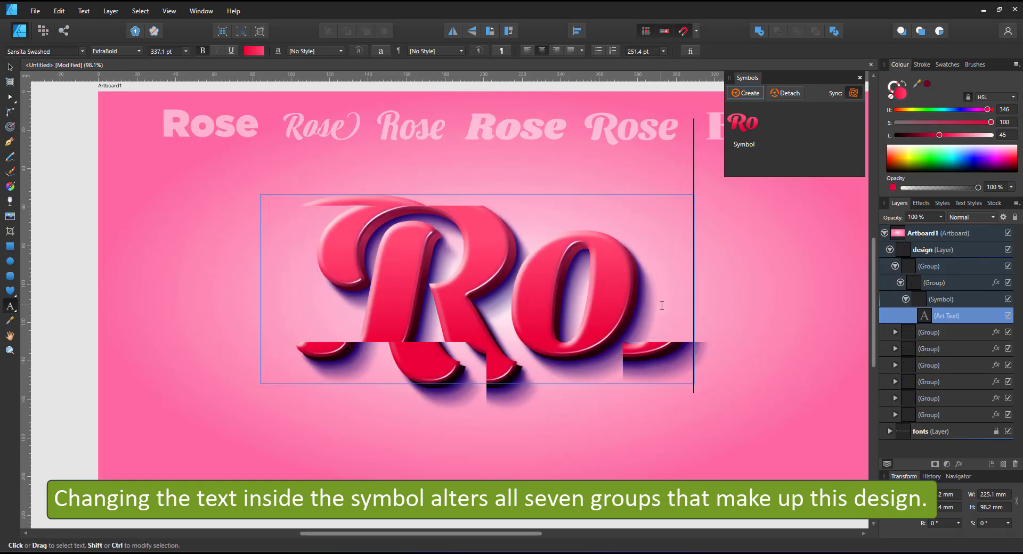
pyautogui.write('ses')
pyautogui.press('Escape')
pyautogui.click(10, 67)
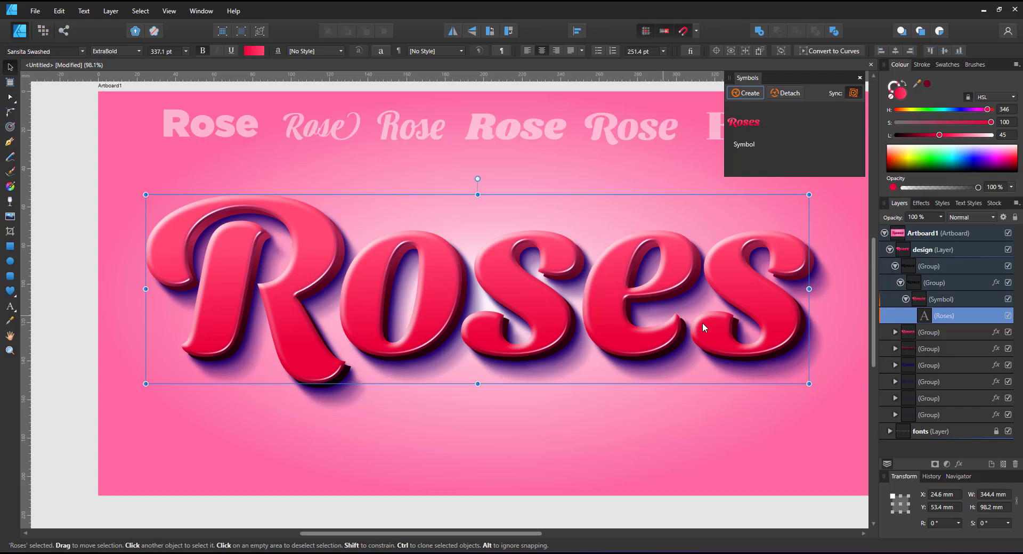
pyautogui.click(676, 452)
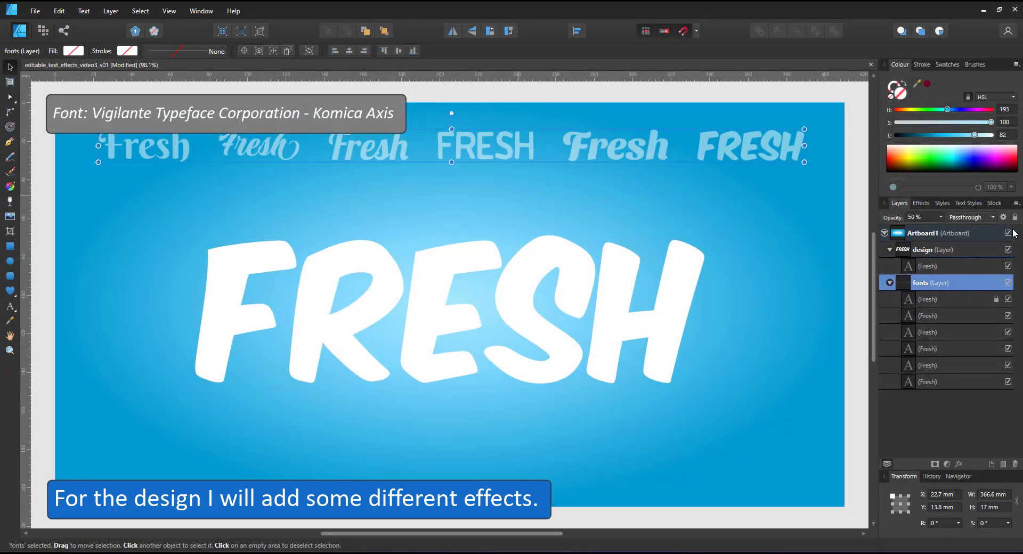
# Step: Lock and collapse the fonts layer and select the large Fresh text in the design layer
pyautogui.click(1015, 218)
pyautogui.click(889, 282)
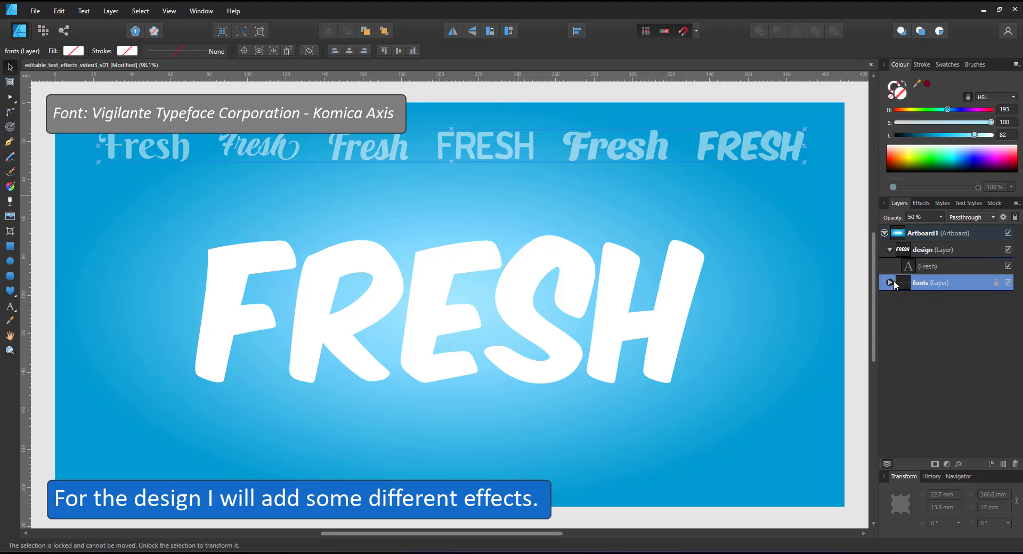
pyautogui.click(933, 269)
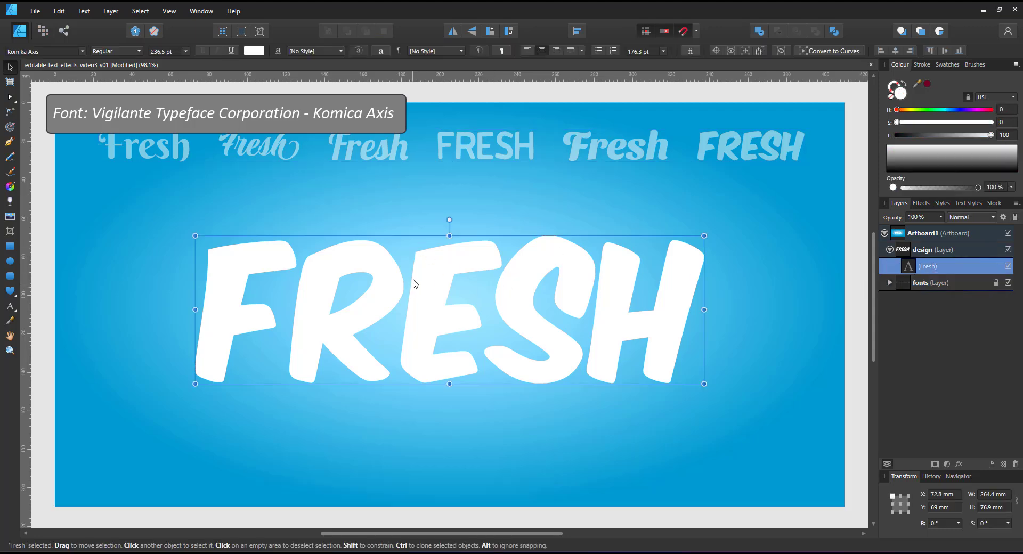
# Step: Create a symbol from the large Fresh text and wrap the symbol in a group
pyautogui.click(174, 13)
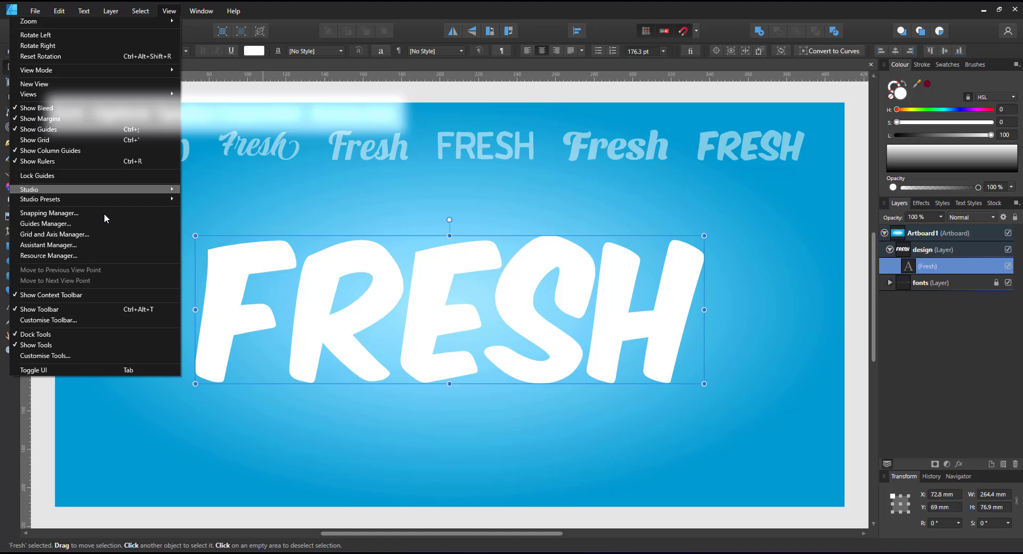
pyautogui.click(105, 187)
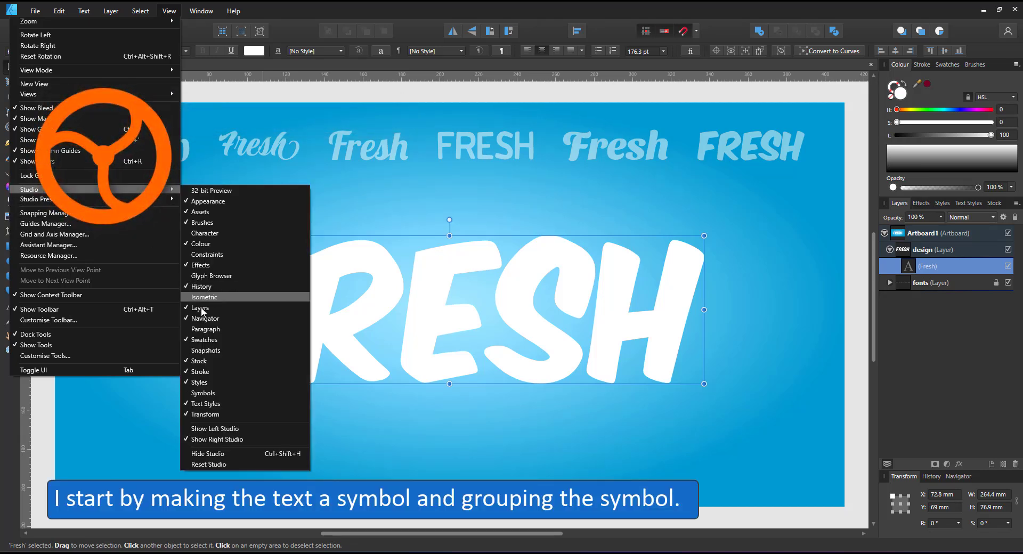
pyautogui.click(209, 392)
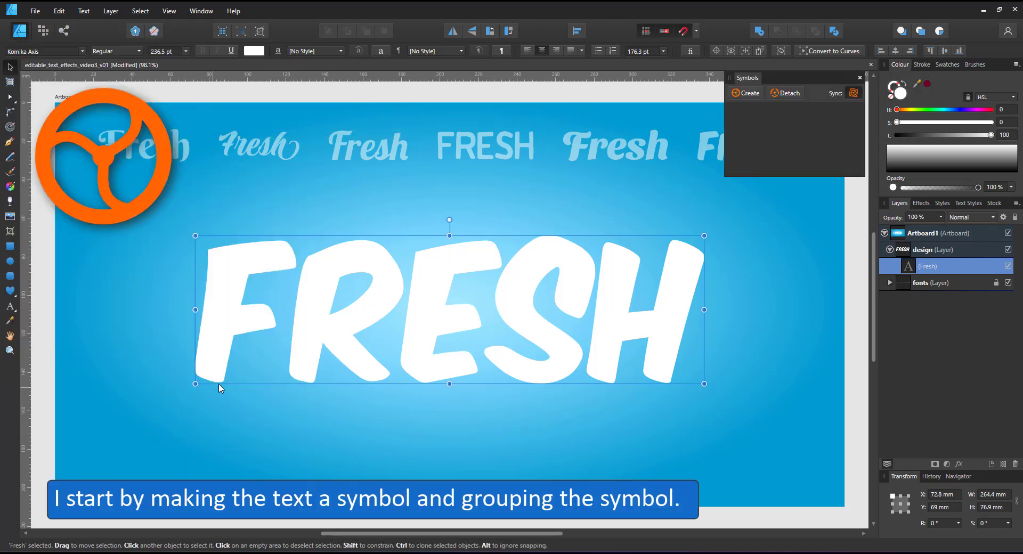
pyautogui.click(747, 93)
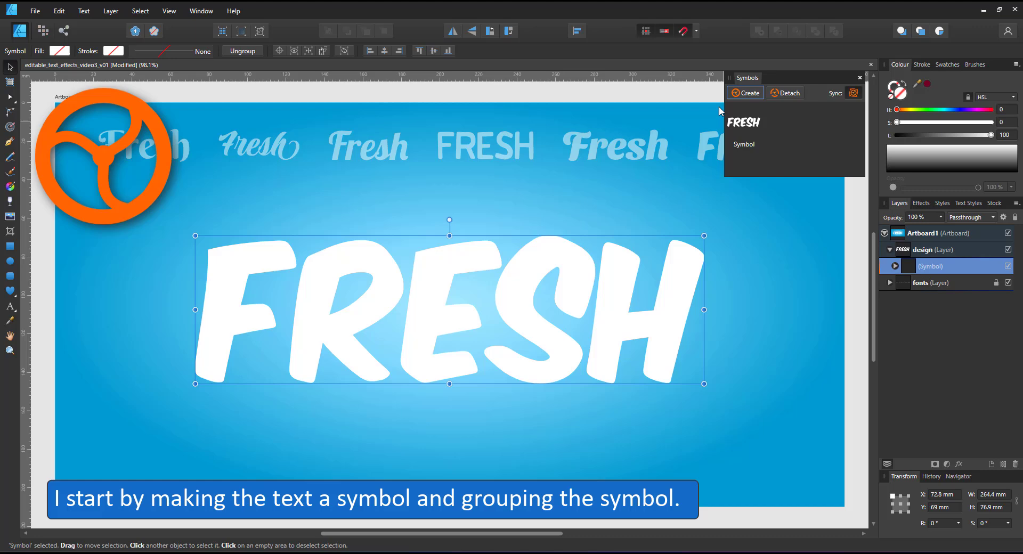
pyautogui.click(859, 78)
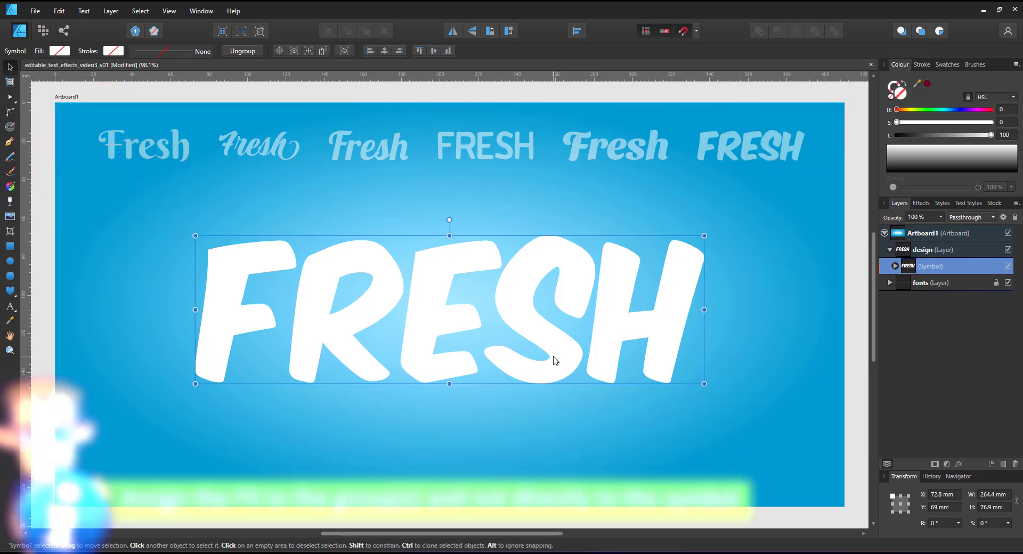
pyautogui.hotkey('ctrl', 'g')
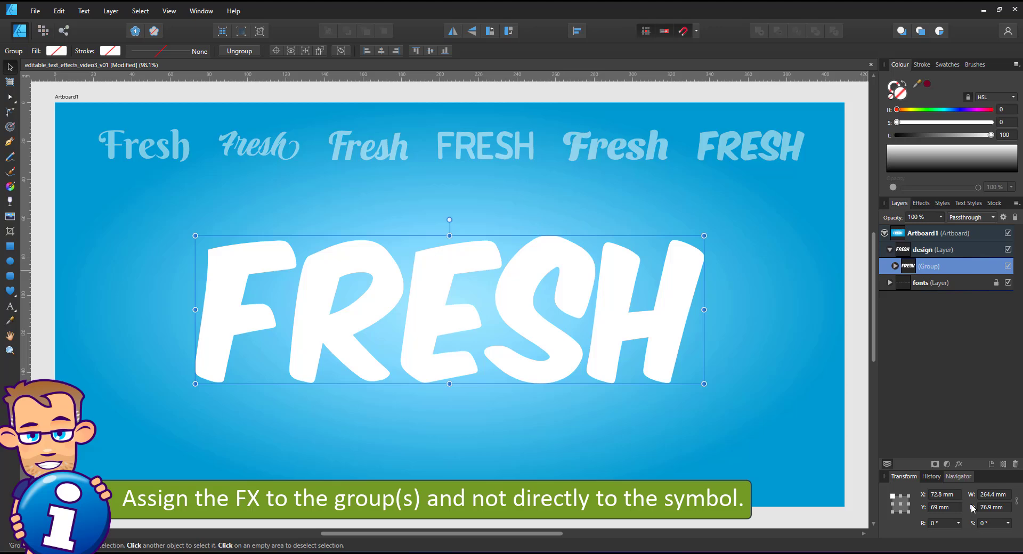
# Step: Give the Fresh group a dark blue Colour Overlay (H 226, S 100, L 20) and a Gaussian Blur with a 19.2 px radius
pyautogui.click(958, 464)
pyautogui.click(569, 265)
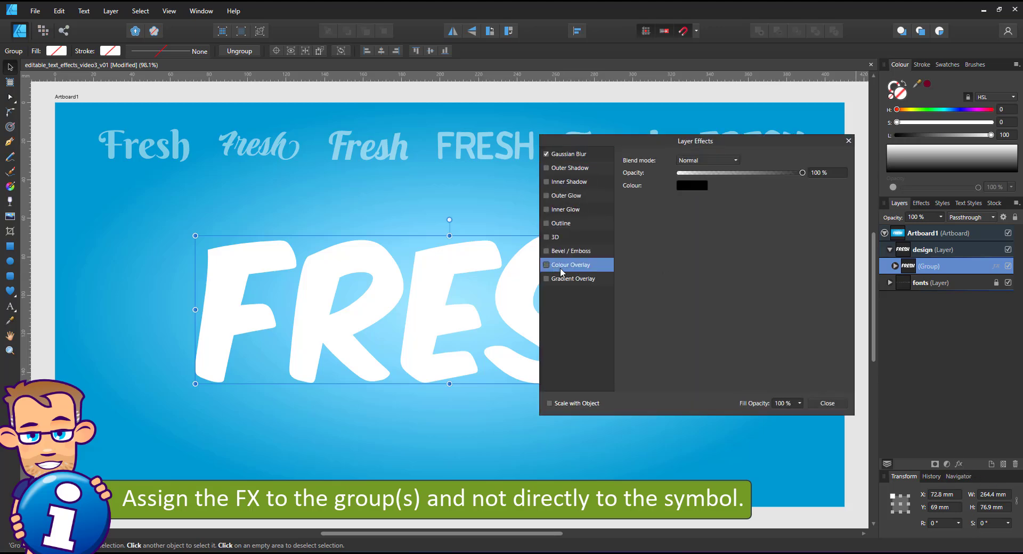
pyautogui.click(547, 265)
pyautogui.click(732, 233)
pyautogui.click(654, 246)
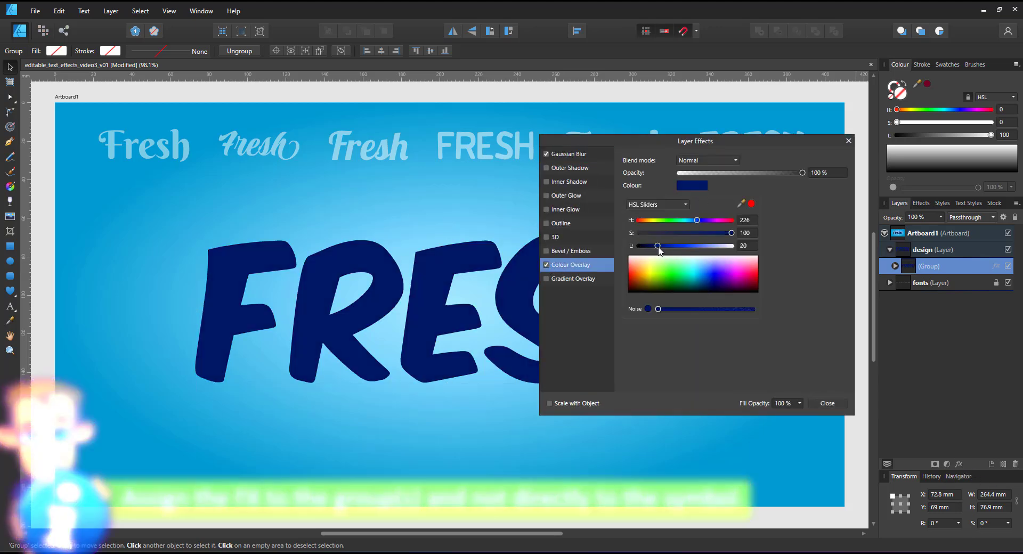
pyautogui.click(576, 156)
pyautogui.moveTo(680, 161); pyautogui.dragTo(745, 174)
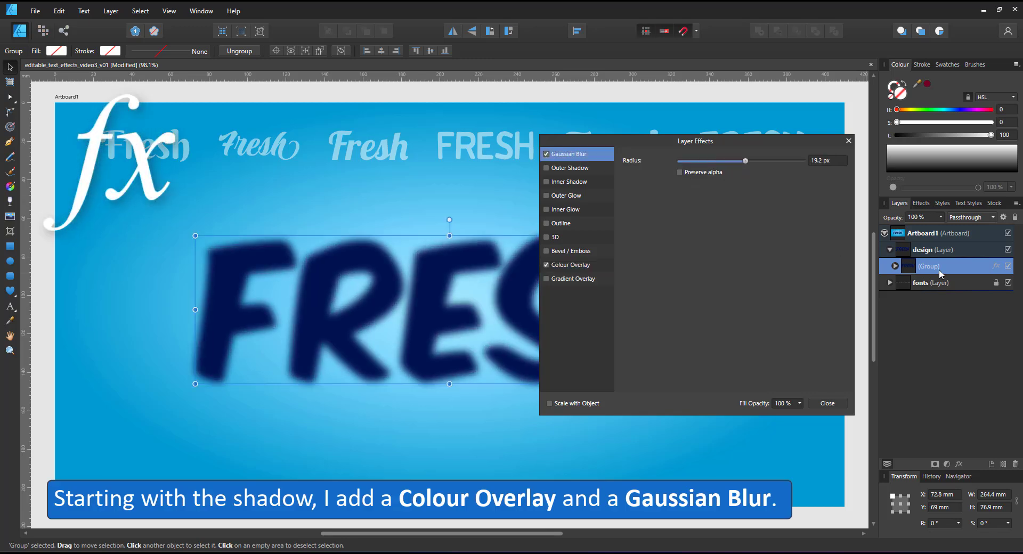
# Step: Duplicate the blurred group, leaving the lower copy at 20 % opacity and the upper one unblurred at X 69.2 mm, Y 64 mm
pyautogui.hotkey('ctrl', 'j')
pyautogui.click(938, 281)
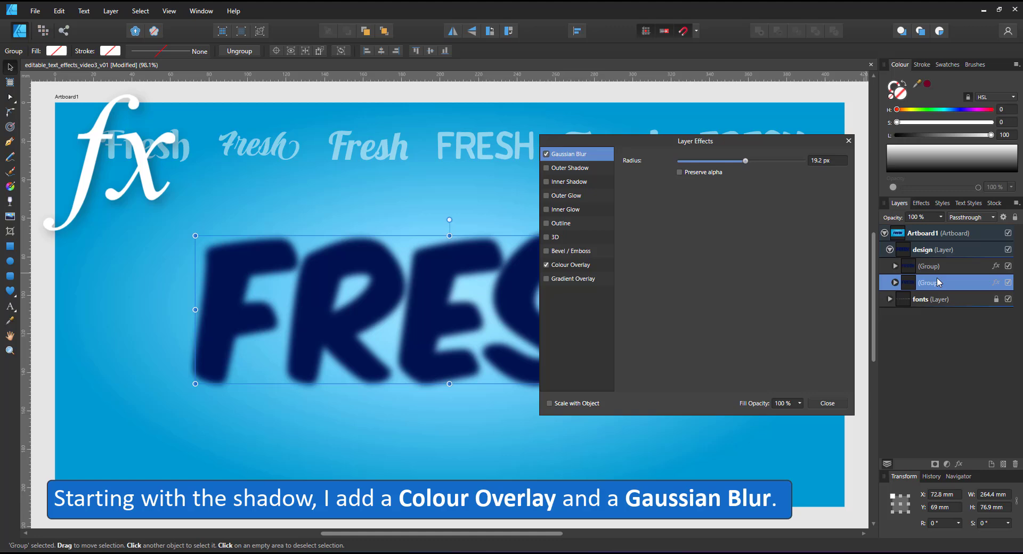
pyautogui.press('2')
pyautogui.click(942, 268)
pyautogui.click(546, 154)
# Step: Change the upper Fresh group's Colour Overlay to green with H 151, S 100, L 24
pyautogui.click(548, 264)
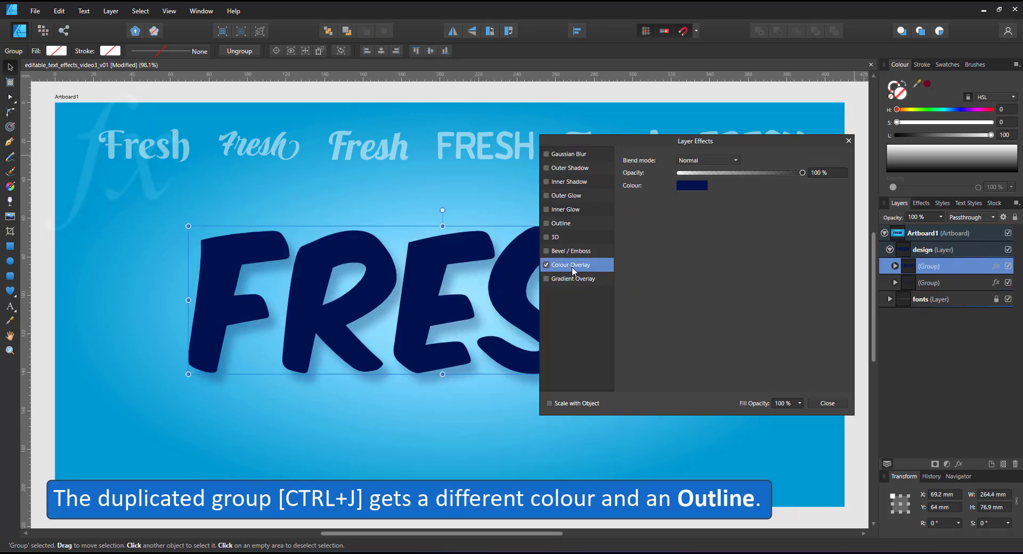
pyautogui.click(701, 187)
pyautogui.moveTo(699, 220); pyautogui.dragTo(658, 246)
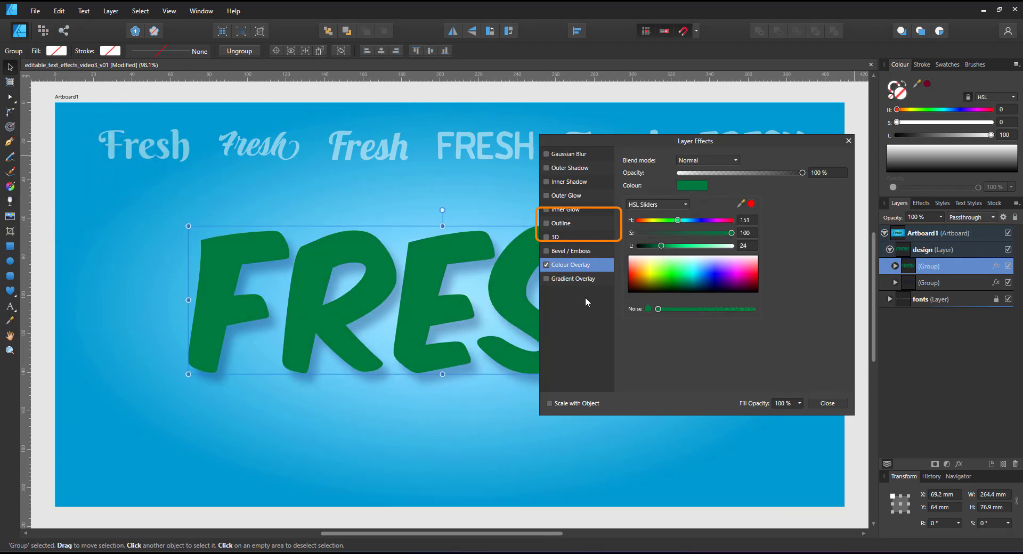
# Step: Add a 50 px outside Outline to the upper Fresh group in its overlay green (H 151, S 100, L 24)
pyautogui.click(546, 223)
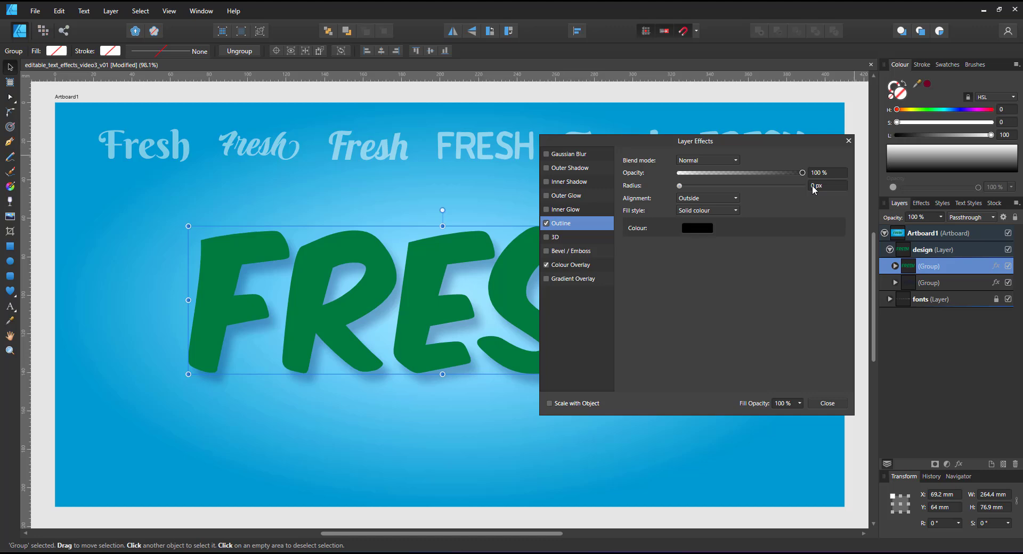
pyautogui.click(814, 184)
pyautogui.write('10')
pyautogui.press('Return')
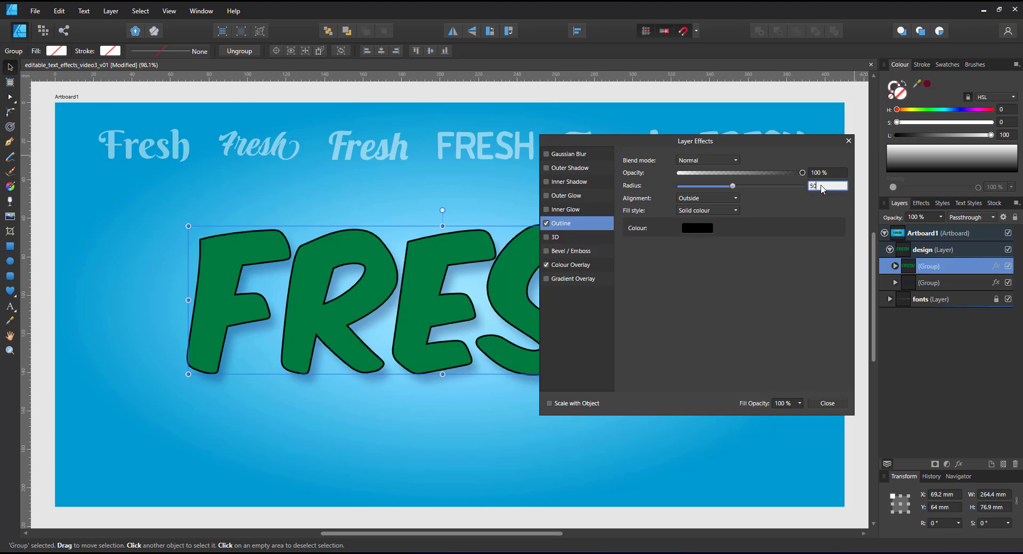
pyautogui.press('Return')
pyautogui.click(697, 228)
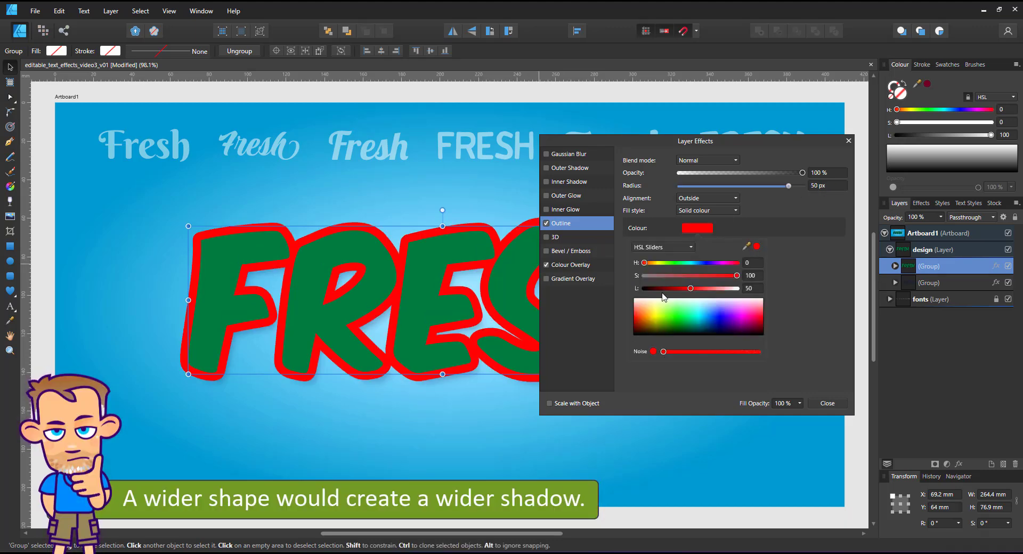
pyautogui.moveTo(757, 247); pyautogui.dragTo(494, 329)
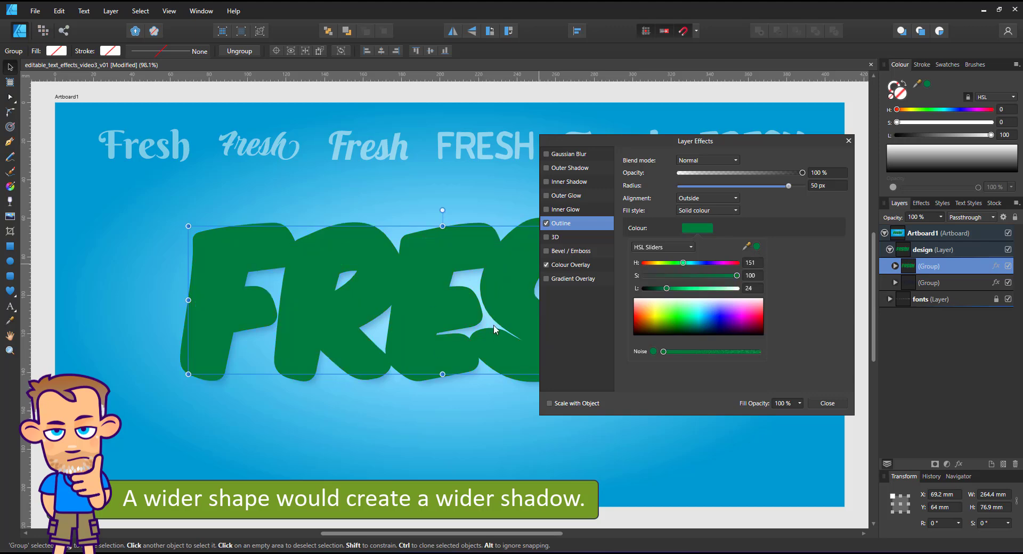
# Step: Give the lower shadow group a 50 px outside Outline and turn off its Gaussian Blur
pyautogui.click(937, 283)
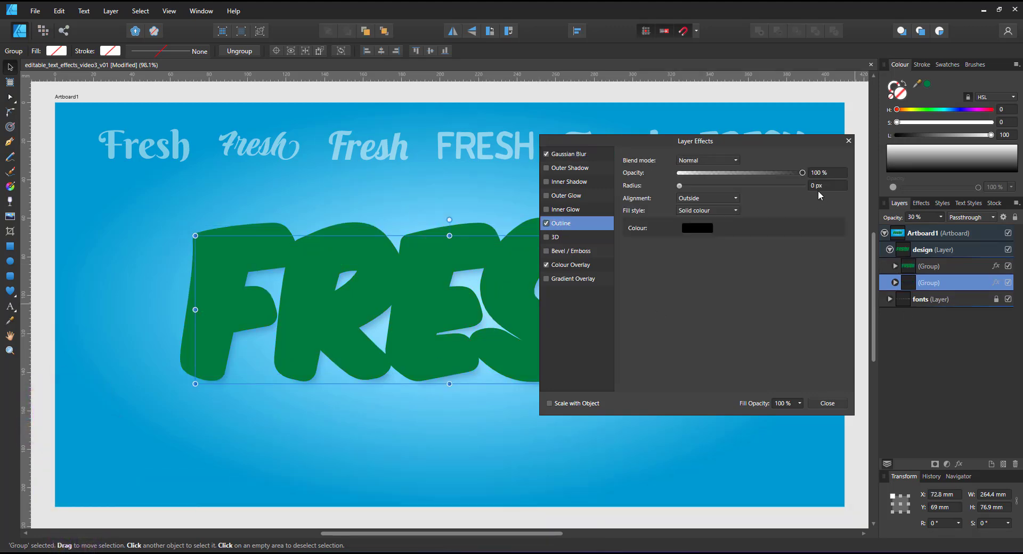
pyautogui.click(820, 186)
pyautogui.write('50')
pyautogui.press('Return')
pyautogui.click(546, 154)
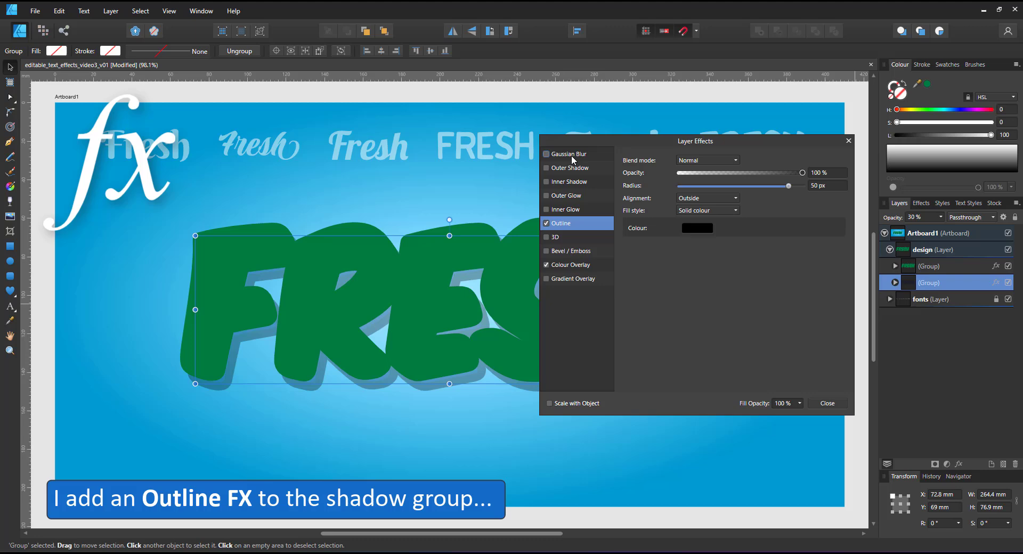
# Step: Colour the shadow group's Outline dark blue with H 230, S 100, L 20 to match its Colour Overlay
pyautogui.click(700, 227)
pyautogui.click(704, 262)
pyautogui.click(662, 275)
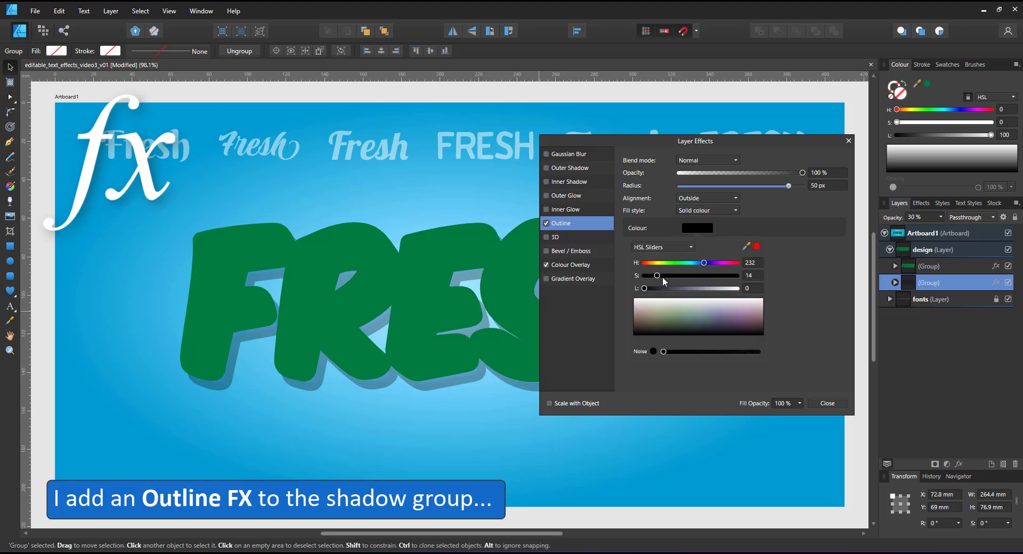
pyautogui.click(658, 288)
pyautogui.click(688, 275)
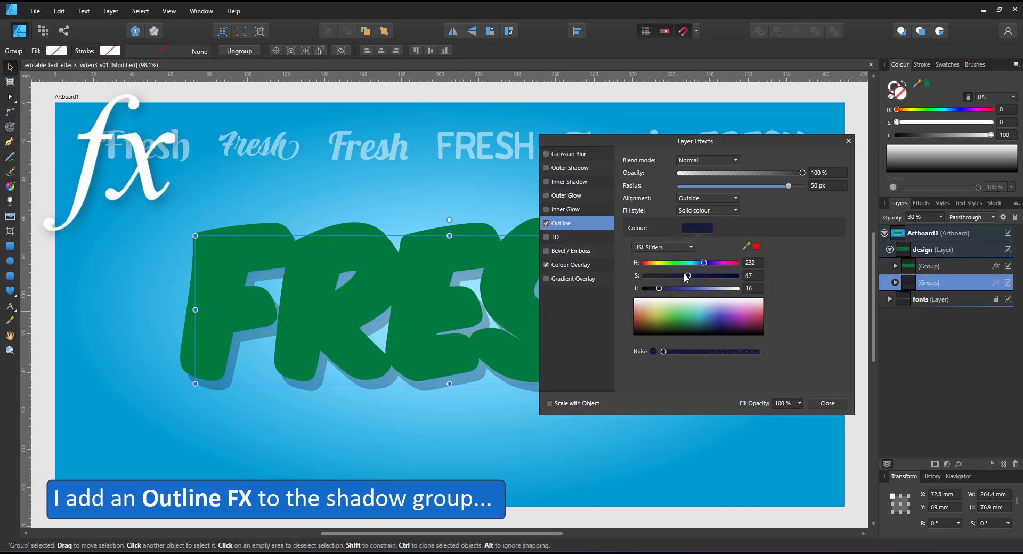
pyautogui.click(576, 264)
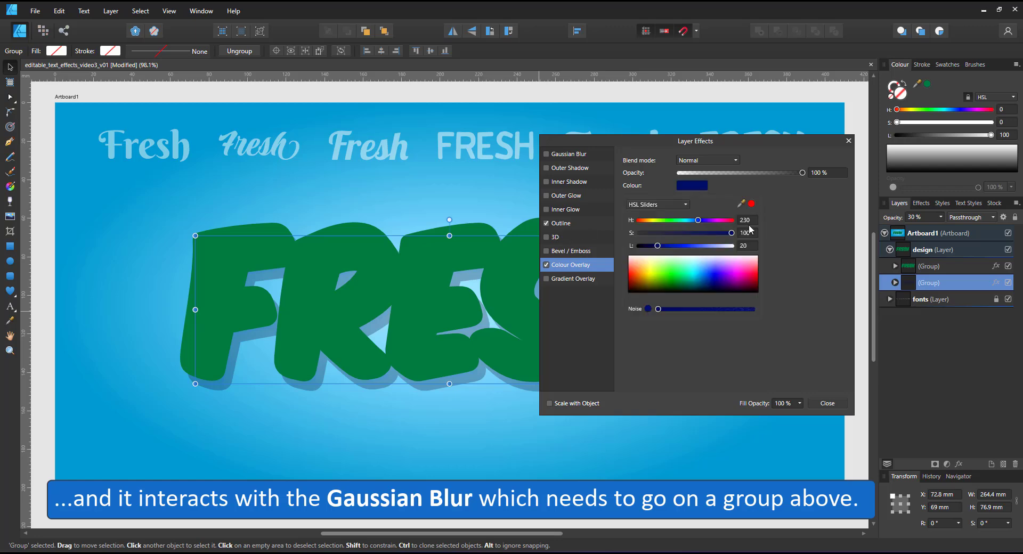
pyautogui.click(565, 224)
pyautogui.click(751, 262)
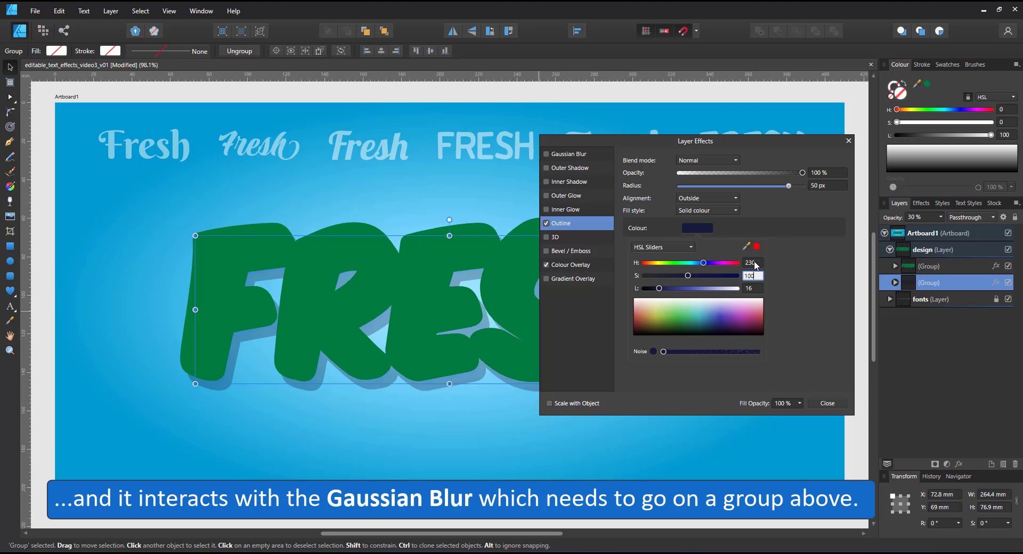
pyautogui.press('Tab')
pyautogui.write('2')
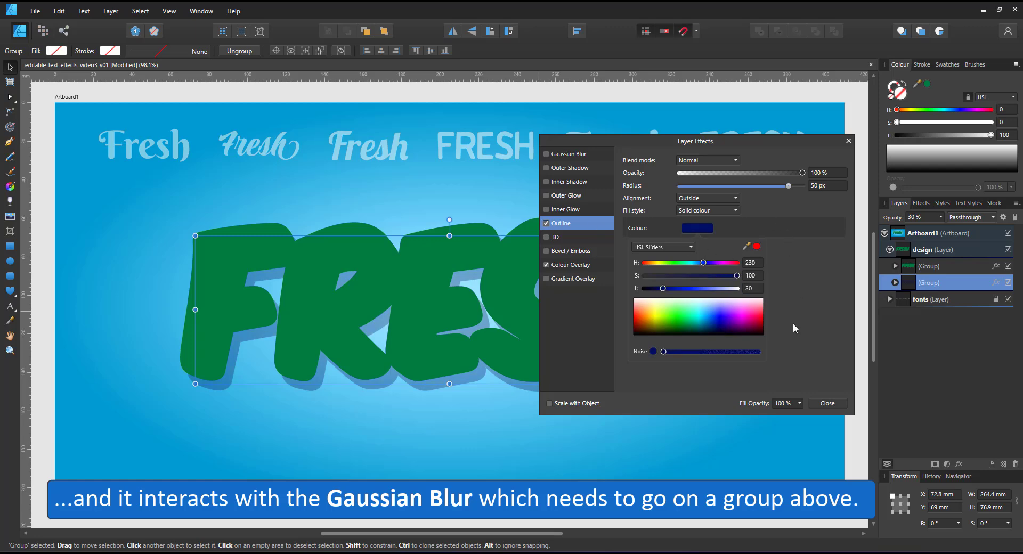
# Step: Wrap the shadow group in another group and apply a 5.7 px Gaussian Blur to the outer group
pyautogui.click(546, 154)
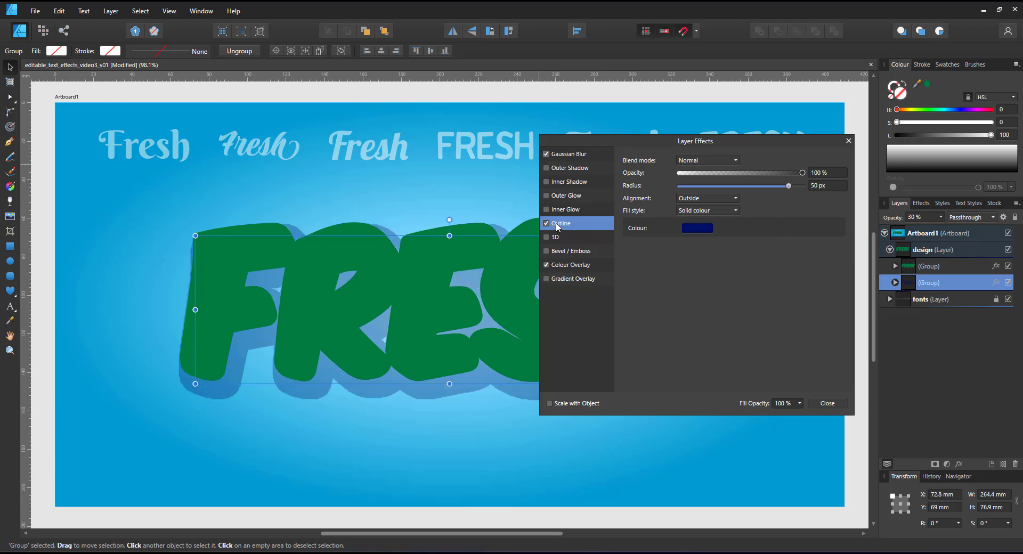
pyautogui.click(546, 155)
pyautogui.click(928, 298)
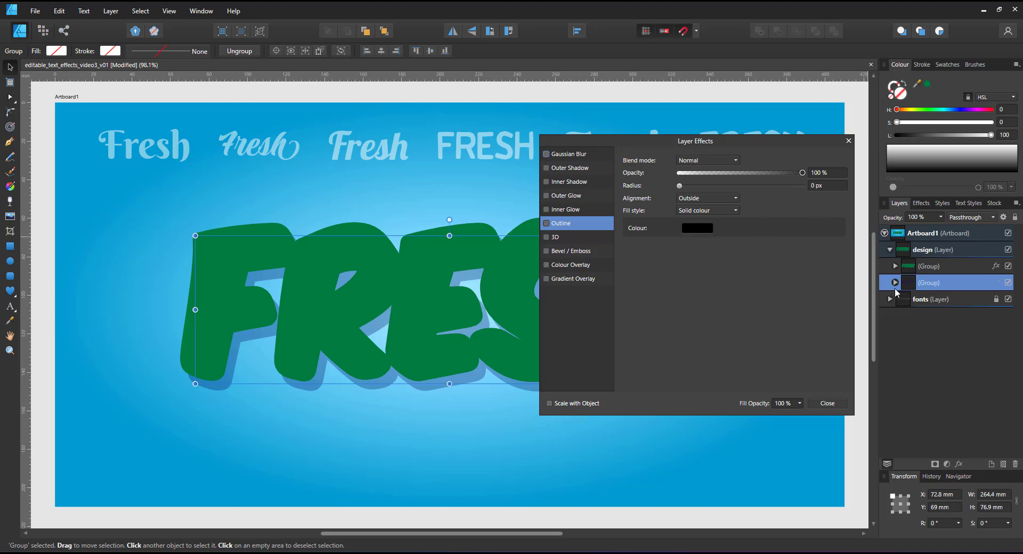
pyautogui.click(895, 282)
pyautogui.click(900, 298)
pyautogui.click(937, 298)
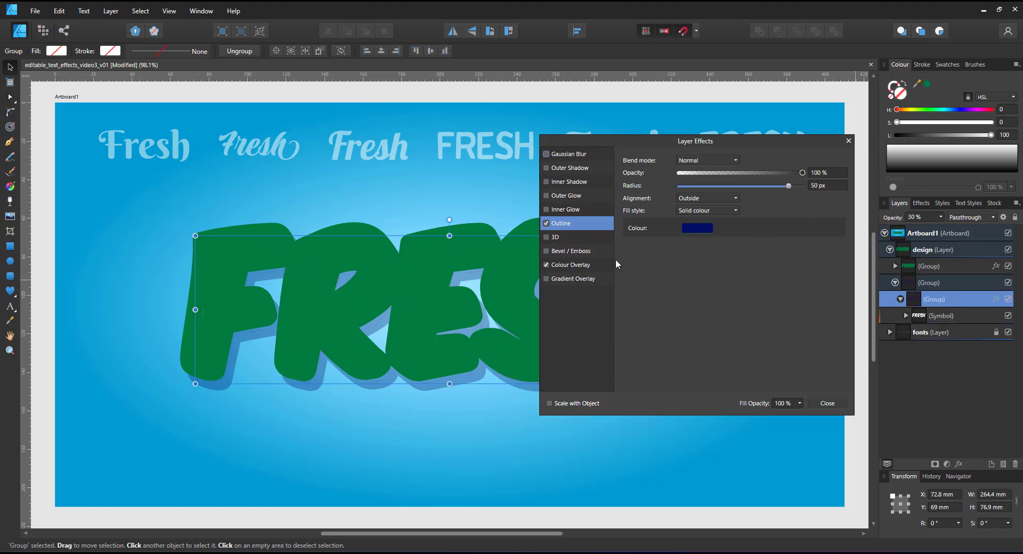
pyautogui.click(946, 283)
pyautogui.moveTo(678, 160); pyautogui.dragTo(721, 166)
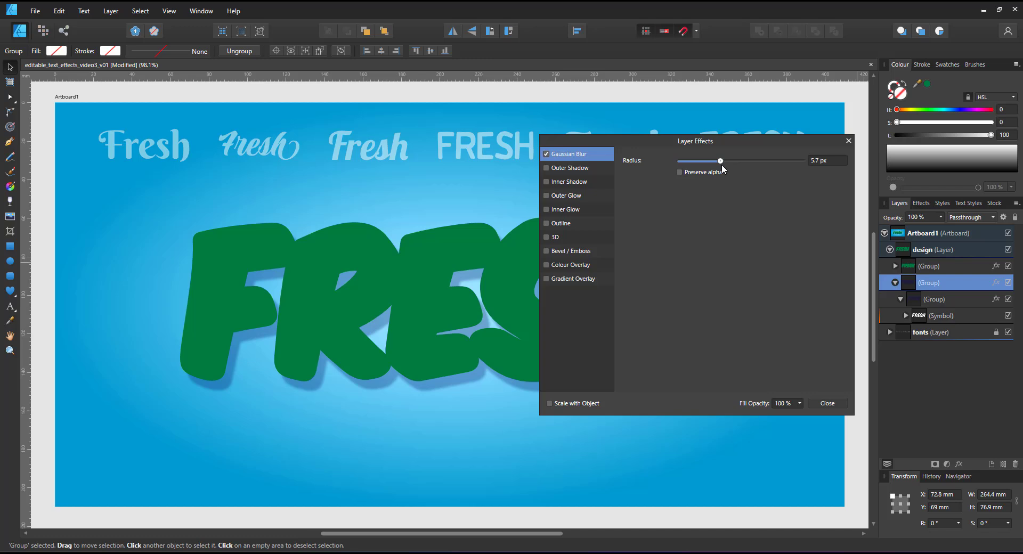
# Step: Wrap the outlined green group in another group and add an Inner Shadow with a 40.6 px radius and 100 % opacity
pyautogui.click(934, 267)
pyautogui.click(558, 225)
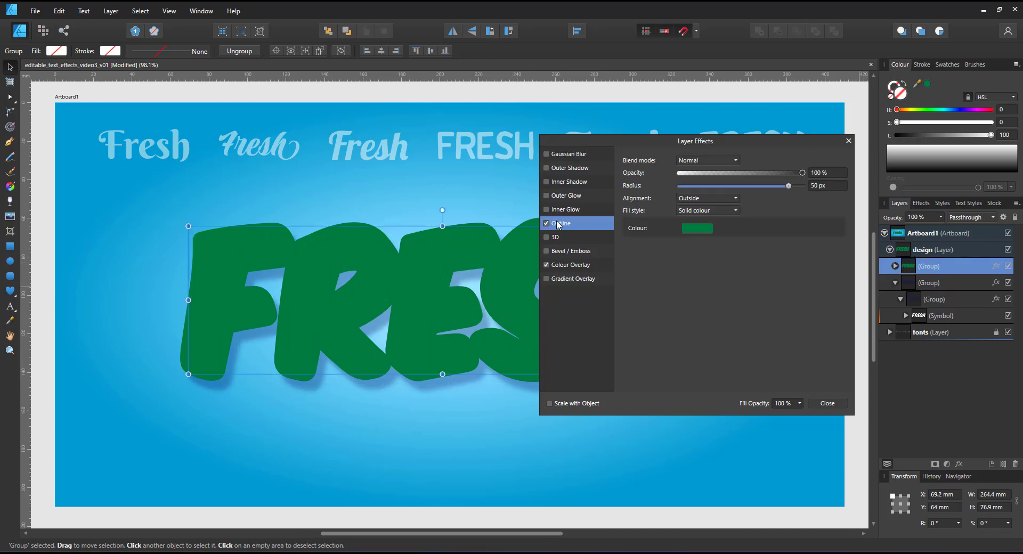
pyautogui.click(550, 183)
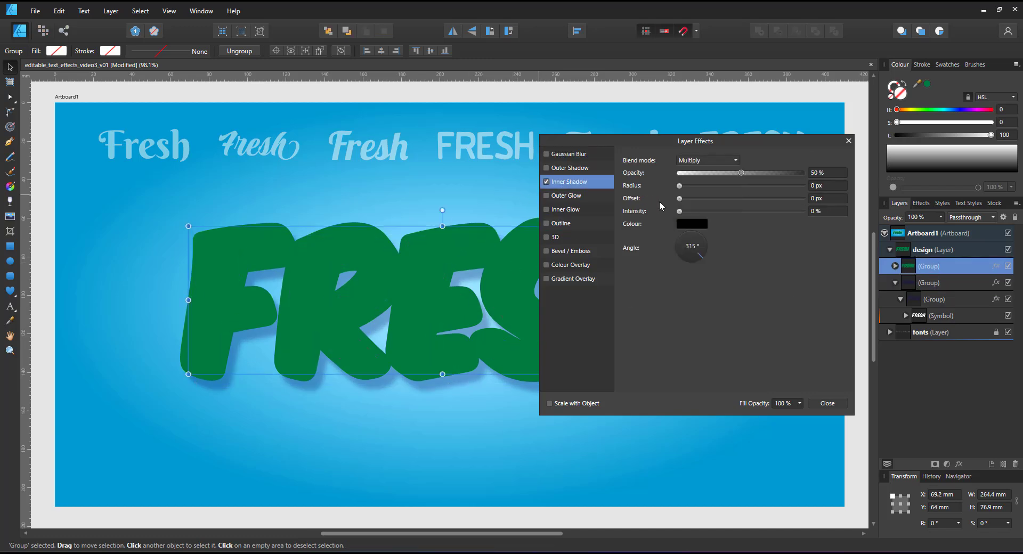
pyautogui.moveTo(679, 186); pyautogui.dragTo(781, 175)
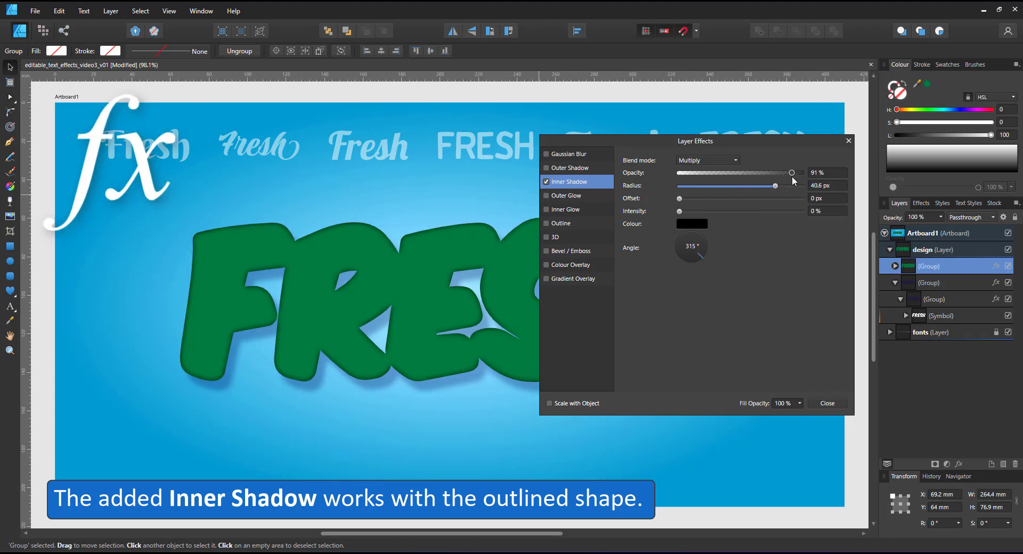
pyautogui.click(826, 404)
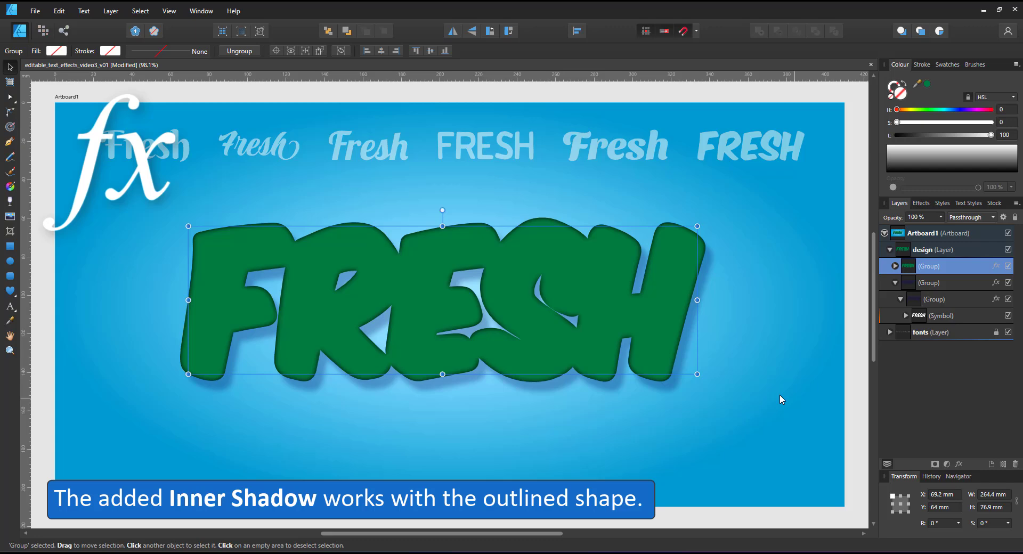
# Step: Duplicate the green group to X 66.7 mm, Y 60.4 mm and replace the copy's Inner Shadow with a white 36.8 px Inner Glow
pyautogui.moveTo(500, 258); pyautogui.dragTo(495, 251)
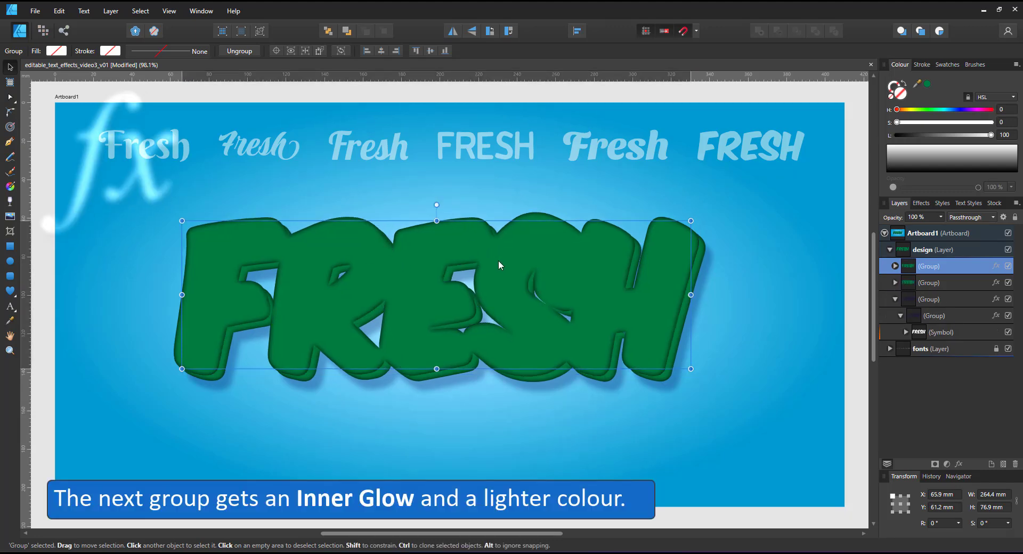
pyautogui.click(994, 266)
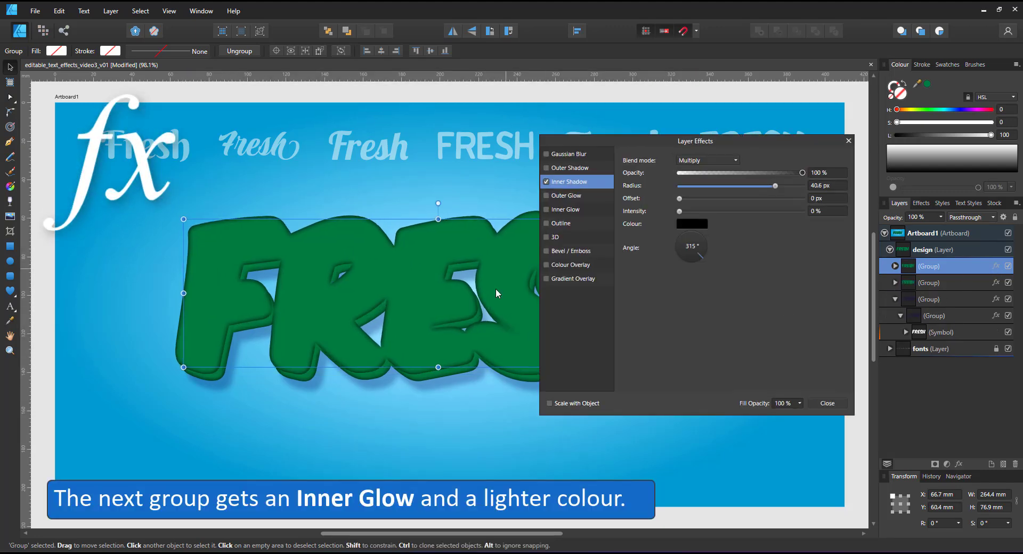
pyautogui.click(938, 287)
pyautogui.click(930, 266)
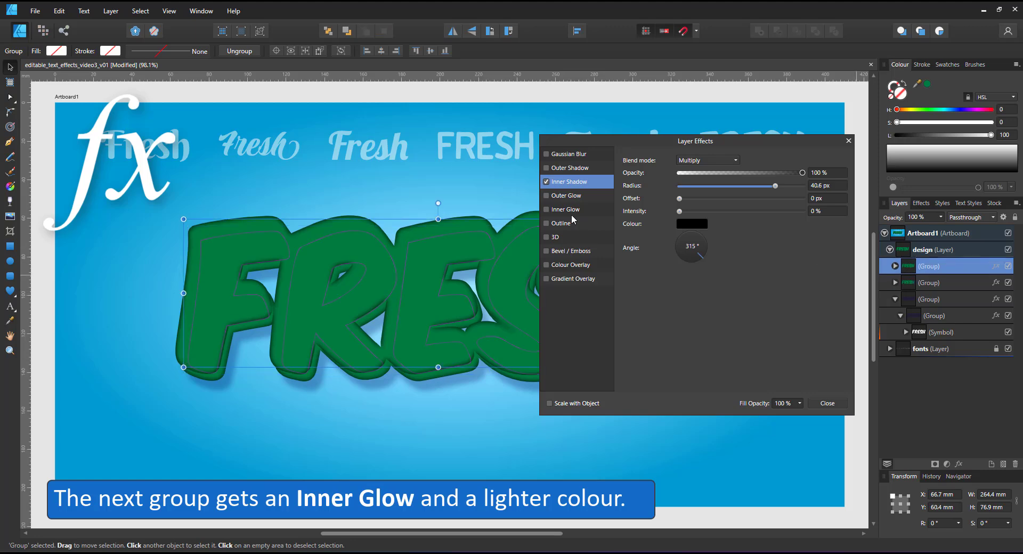
pyautogui.click(545, 209)
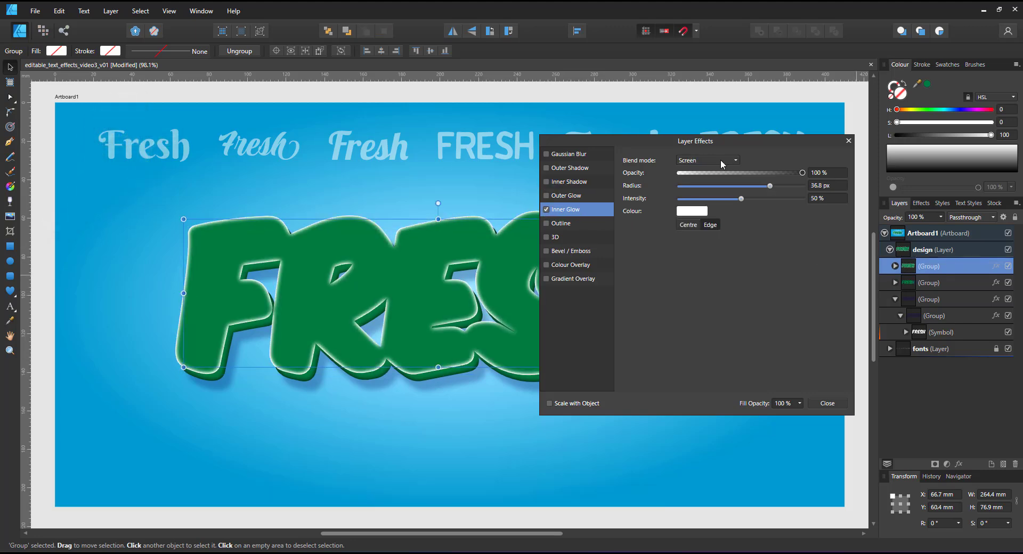
# Step: Lighten the Outline and Colour Overlay of the copy's nested group to green with H 151, S 99, L 45
pyautogui.click(895, 266)
pyautogui.click(931, 281)
pyautogui.click(690, 228)
pyautogui.moveTo(666, 288); pyautogui.dragTo(686, 294)
pyautogui.click(553, 266)
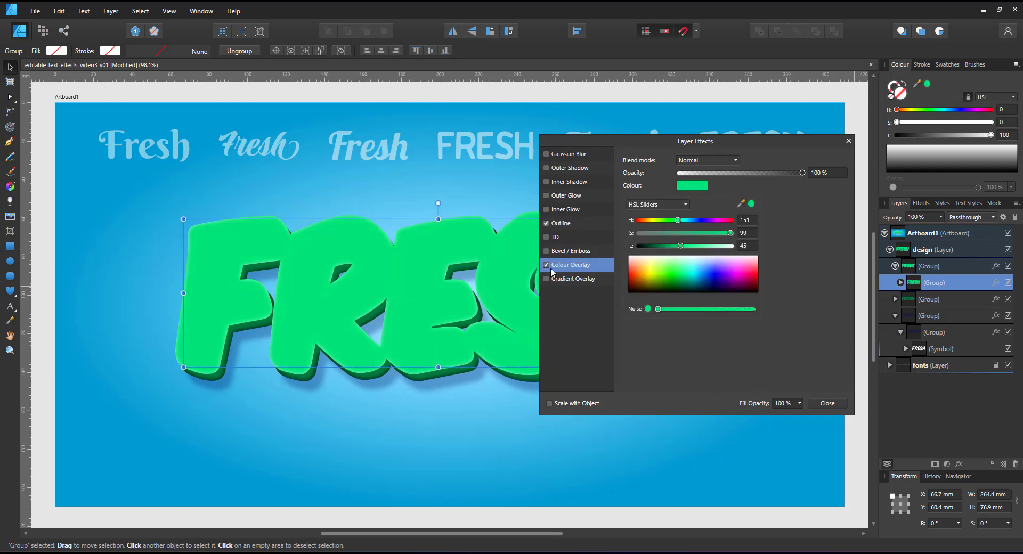
# Step: Adjust the light green group's Inner Glow to 44 % opacity and a 49.7 px radius
pyautogui.click(929, 266)
pyautogui.click(571, 210)
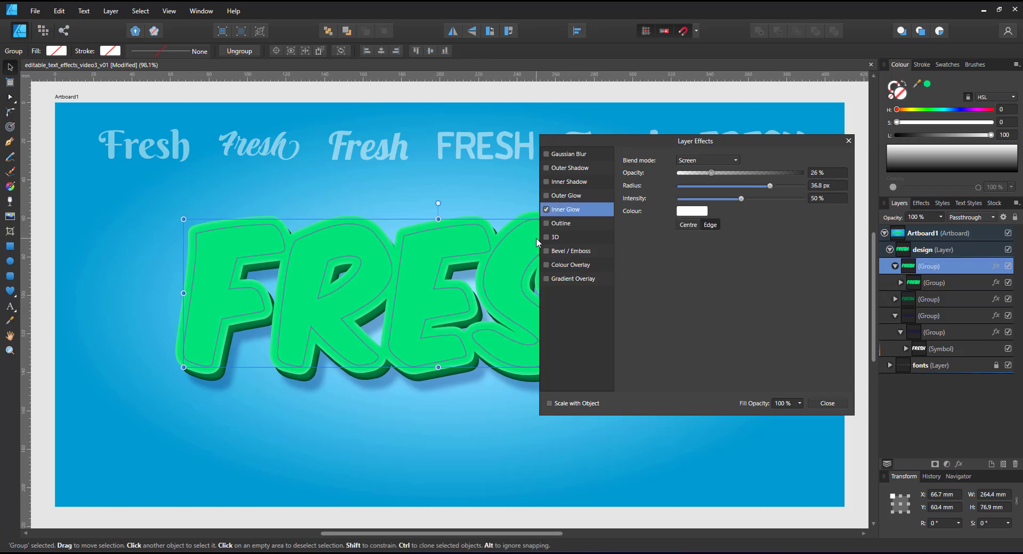
pyautogui.click(758, 172)
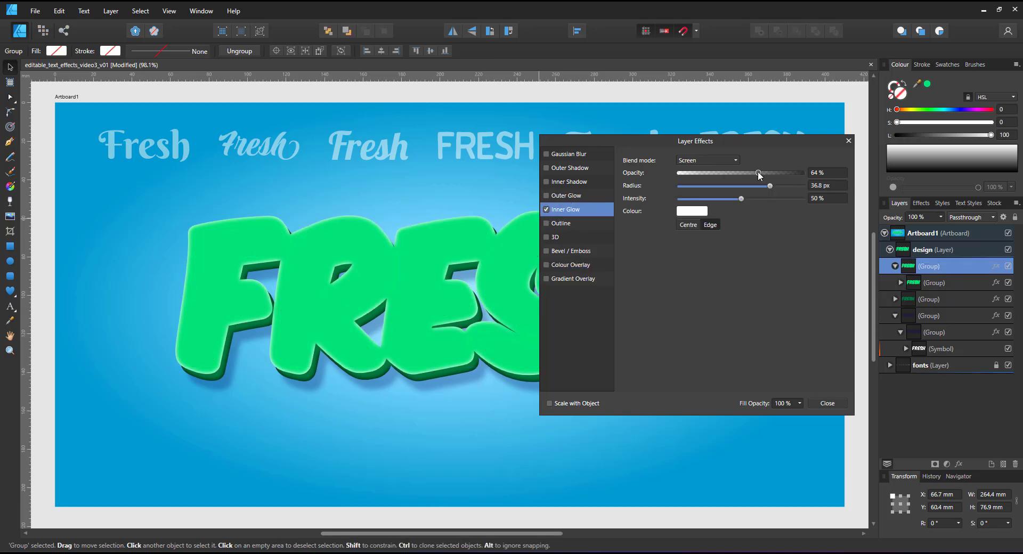
pyautogui.moveTo(739, 173); pyautogui.dragTo(787, 186)
pyautogui.click(826, 403)
# Step: Duplicate the light green group and turn off the copy's Inner Glow and its nested group's Outline and Colour Overlay
pyautogui.hotkey('ctrl', 'j')
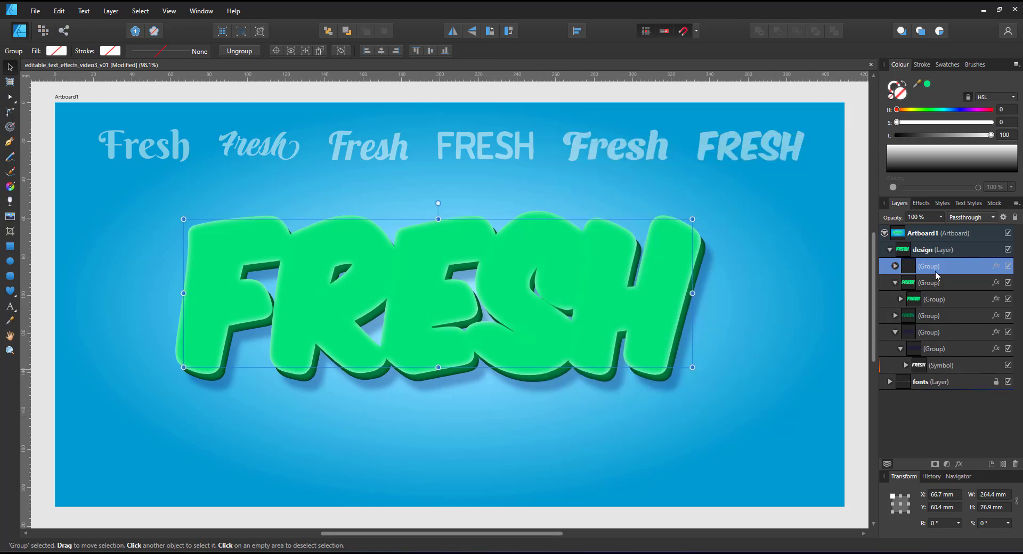
pyautogui.click(995, 266)
pyautogui.click(895, 265)
pyautogui.click(907, 284)
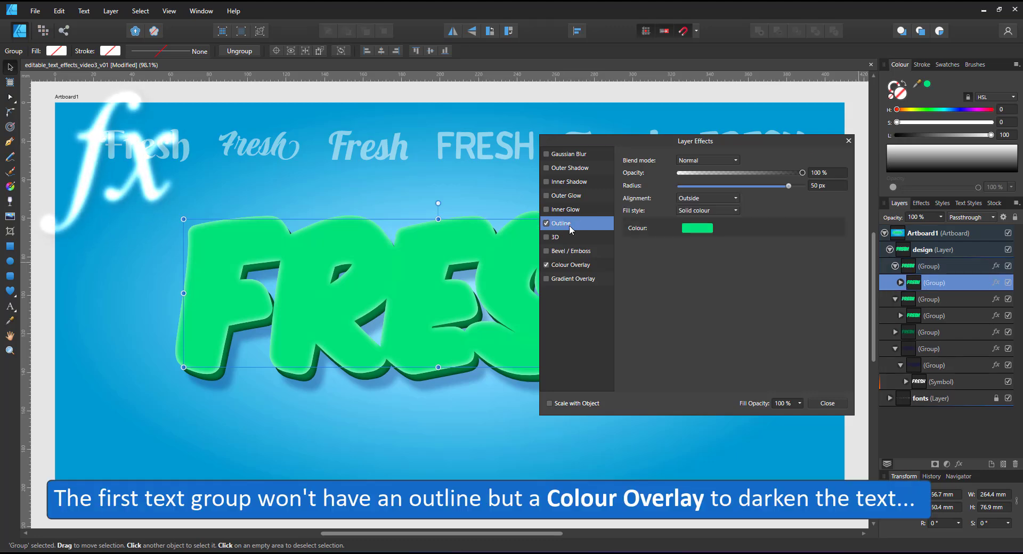
pyautogui.click(545, 223)
pyautogui.click(546, 265)
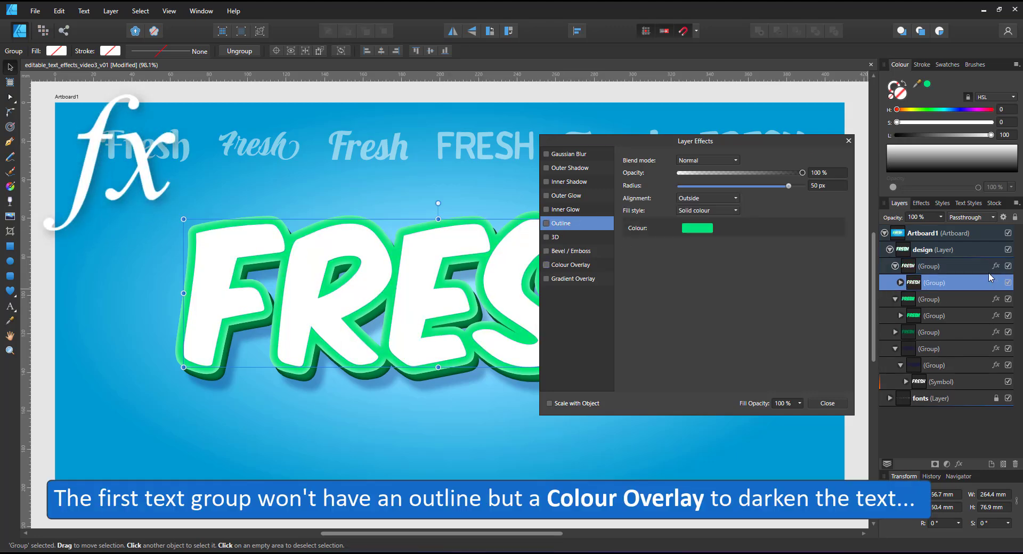
pyautogui.click(513, 236)
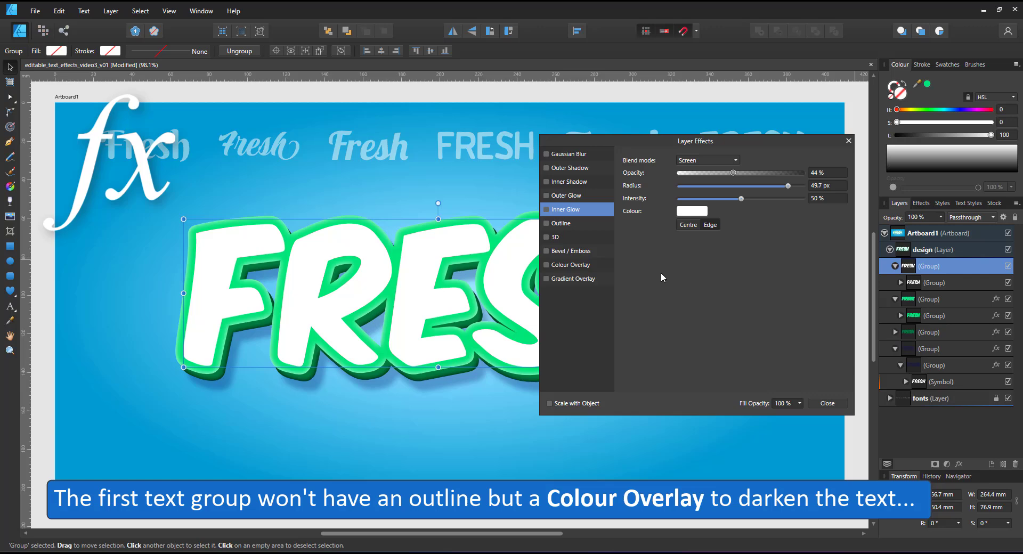
# Step: Give the top Fresh group a black Colour Overlay at 31 % opacity and an Outer Shadow with 17.3 px radius and 17 px offset
pyautogui.click(564, 266)
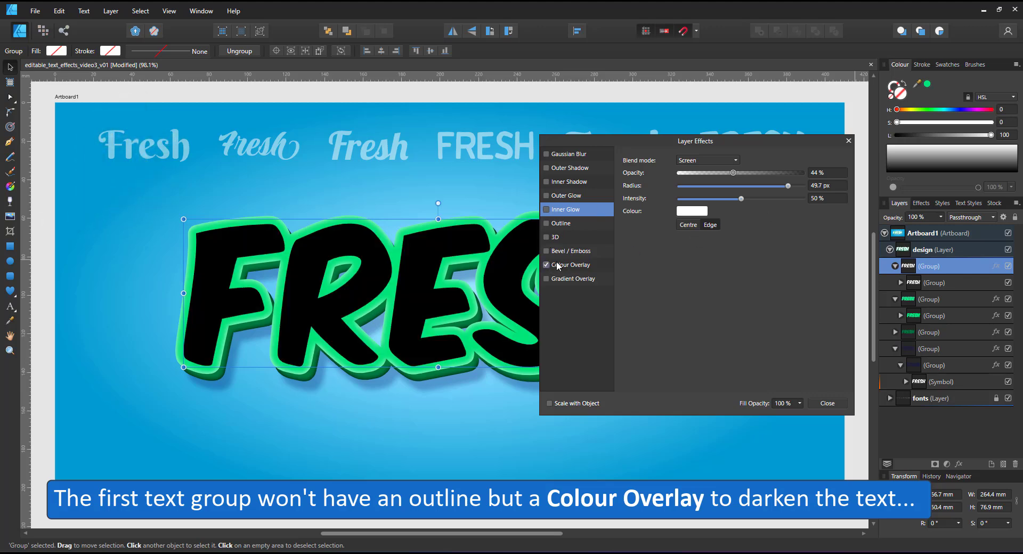
pyautogui.moveTo(708, 173); pyautogui.dragTo(717, 174)
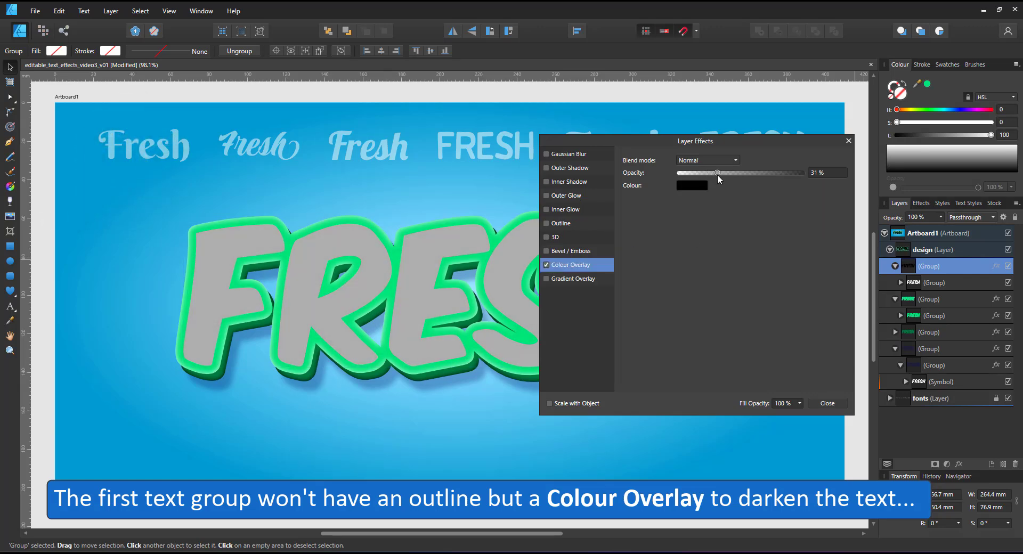
pyautogui.click(557, 168)
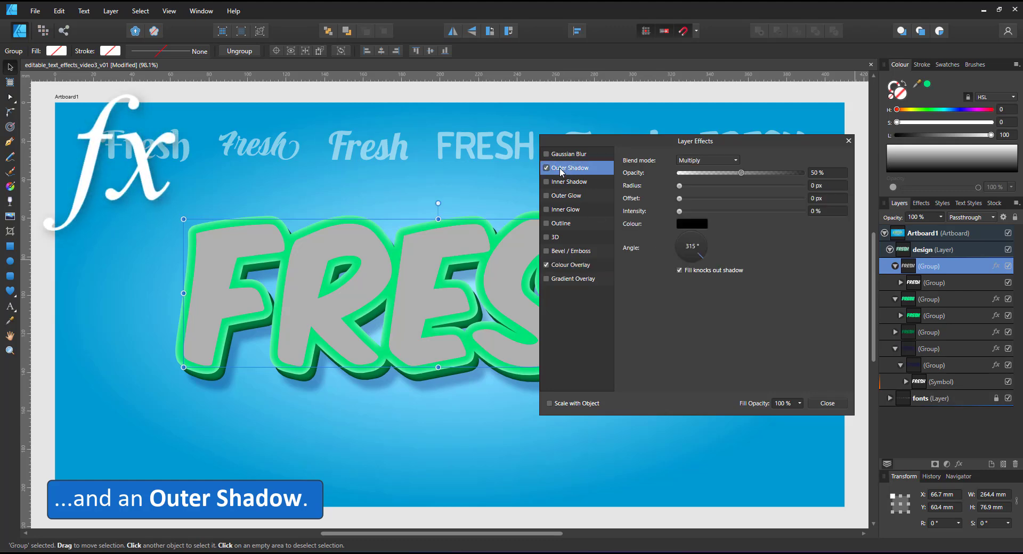
pyautogui.moveTo(717, 186); pyautogui.dragTo(742, 199)
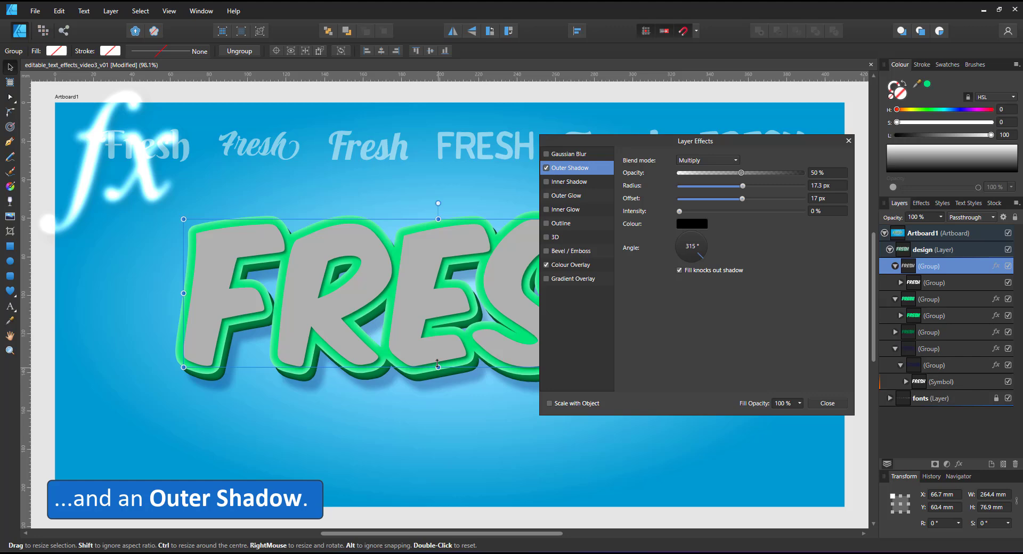
pyautogui.click(1008, 349)
pyautogui.click(1005, 351)
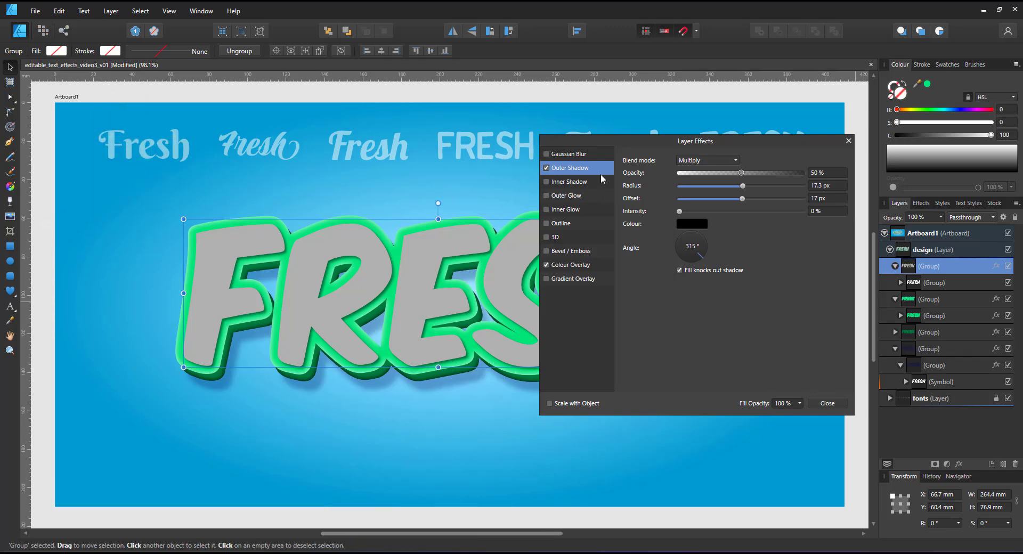
# Step: Set the colour of the top group's Outer Shadow to a dark green using the HSL sliders
pyautogui.click(698, 228)
pyautogui.click(702, 260)
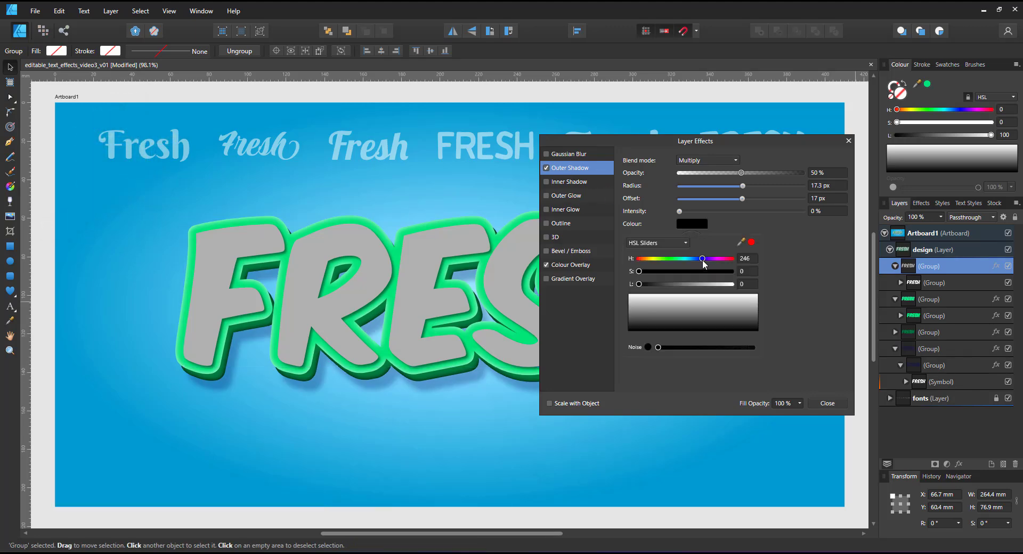
pyautogui.moveTo(660, 273)
pyautogui.mouseDown()
pyautogui.moveTo(732, 272)
pyautogui.moveTo(655, 291)
pyautogui.mouseUp()
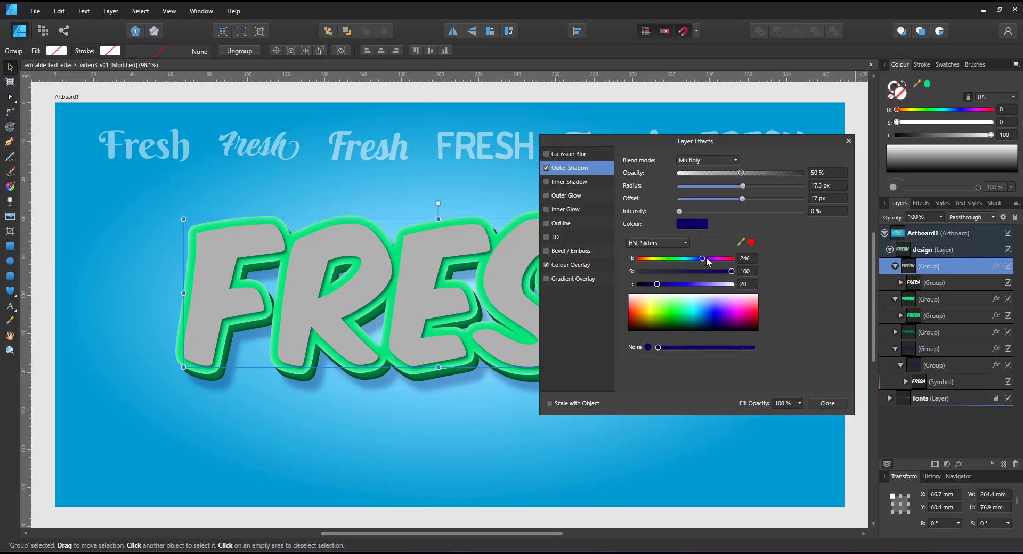
pyautogui.moveTo(705, 257); pyautogui.dragTo(679, 265)
pyautogui.click(650, 285)
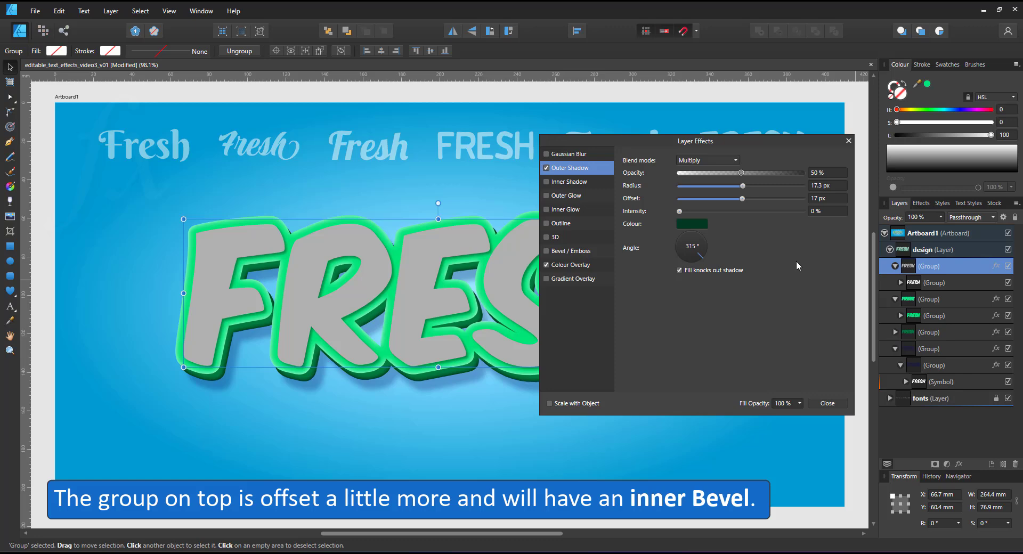
# Step: Duplicate the top Fresh group and turn off the copy's Colour Overlay
pyautogui.hotkey('ctrl', 'j')
pyautogui.click(894, 266)
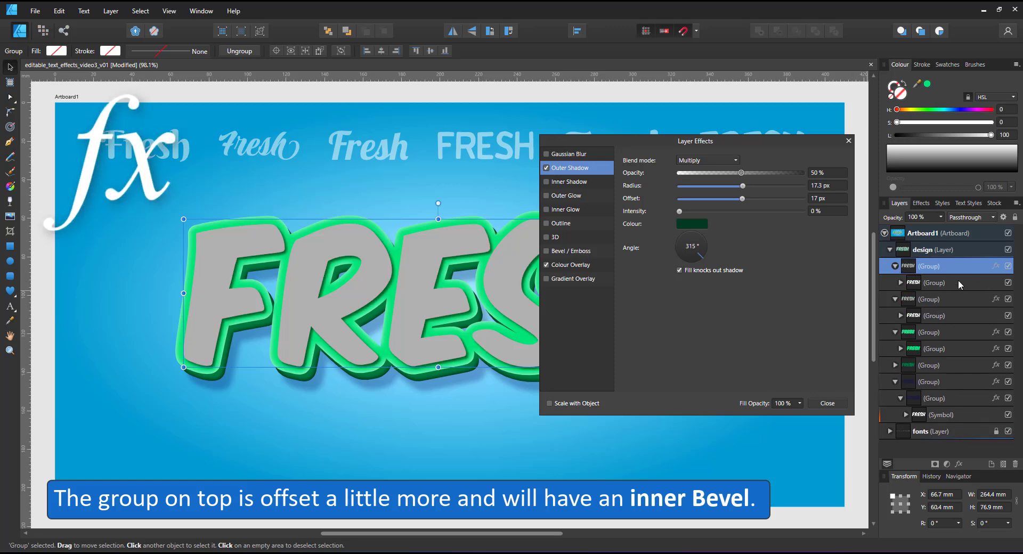
pyautogui.click(546, 264)
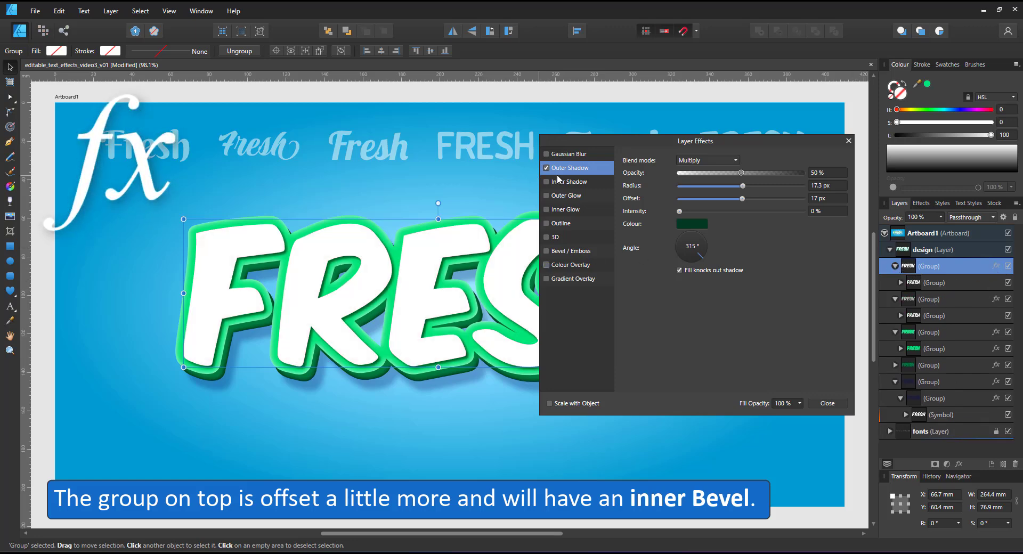
# Step: Turn off the white copy's Outer Shadow and offset it up and left to X 65.7 mm, Y 58.3 mm
pyautogui.click(546, 168)
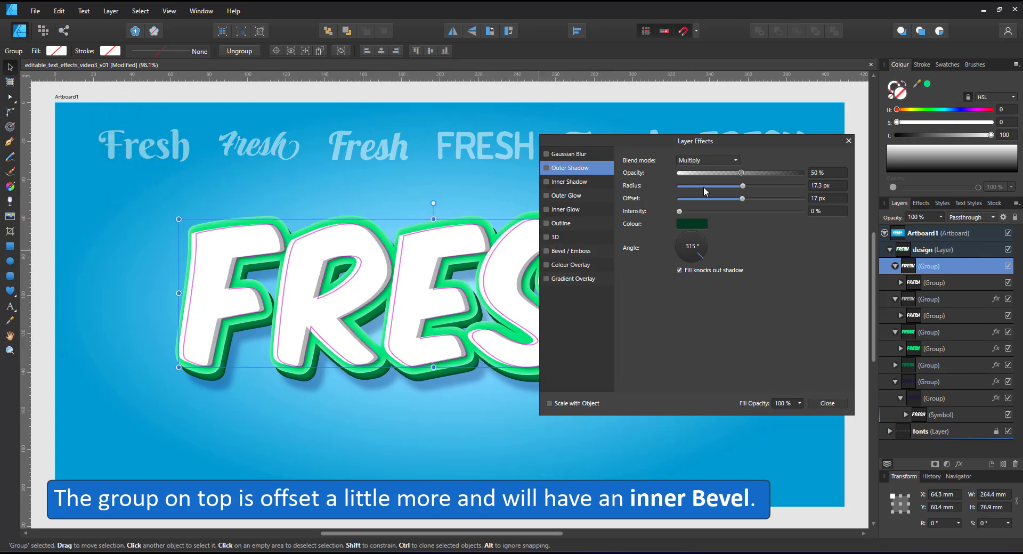
pyautogui.scroll(3, 442, 256)
pyautogui.scroll(-4, 444, 247)
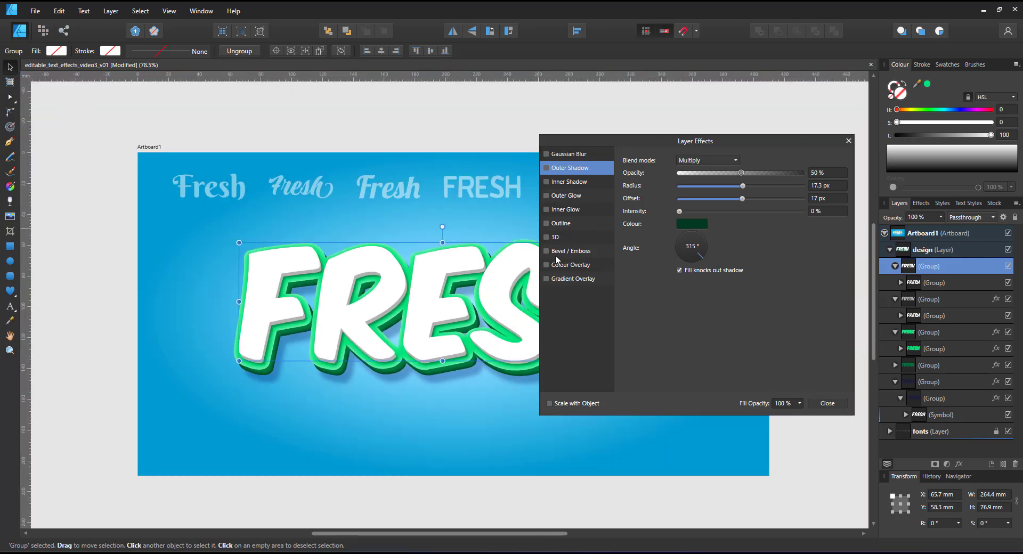
# Step: Give the white group an Inner Bevel / Emboss with a 31.7 px radius, a straight diagonal profile and 23 % shadow opacity
pyautogui.click(562, 252)
pyautogui.moveTo(714, 173); pyautogui.dragTo(741, 183)
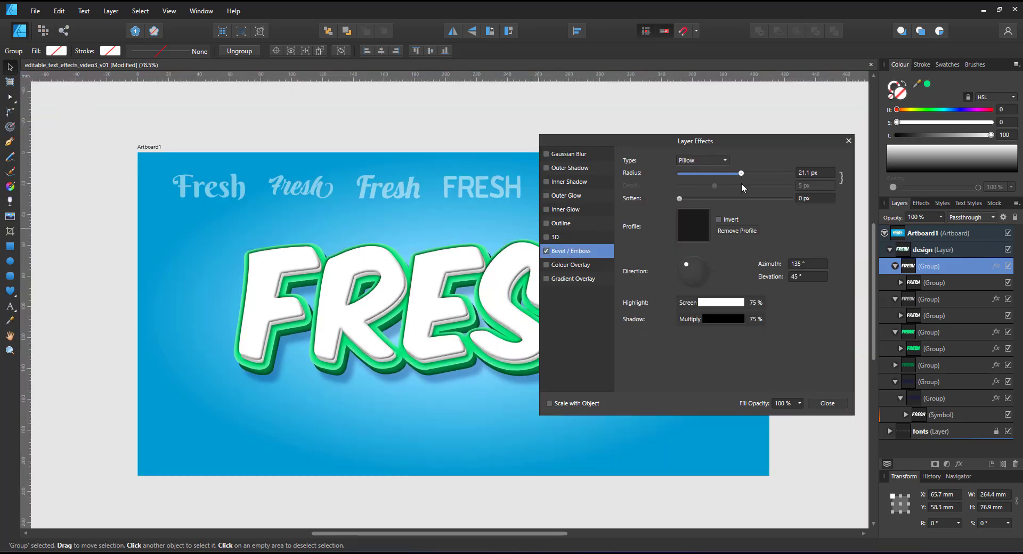
pyautogui.click(692, 225)
pyautogui.click(589, 363)
pyautogui.click(690, 160)
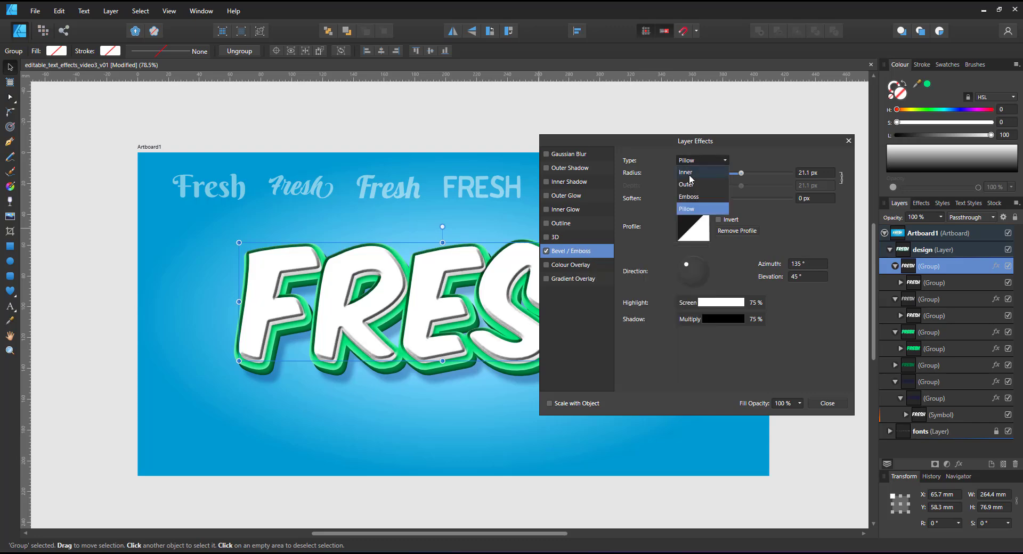
pyautogui.click(691, 176)
pyautogui.moveTo(741, 174); pyautogui.dragTo(754, 173)
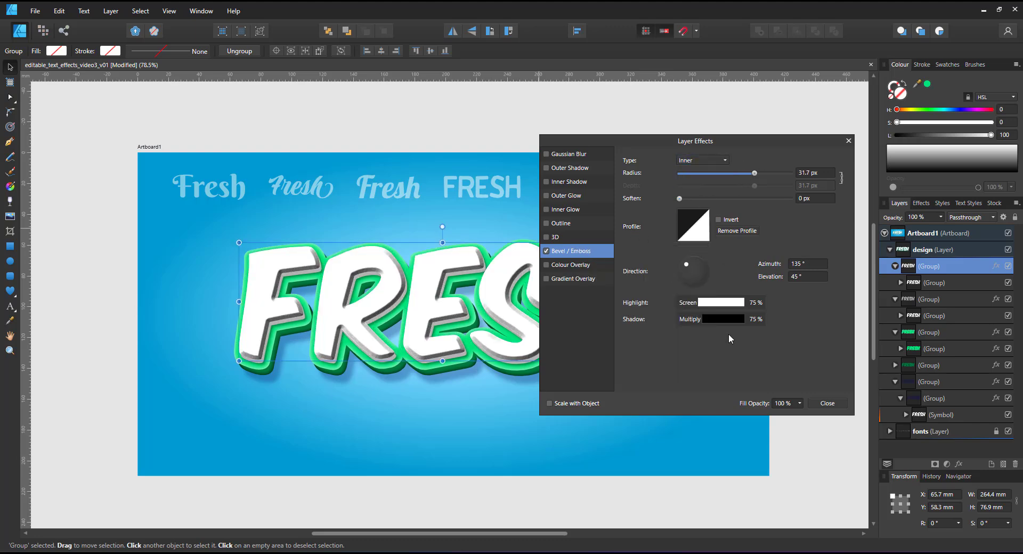
pyautogui.click(724, 319)
pyautogui.moveTo(643, 367); pyautogui.dragTo(628, 369)
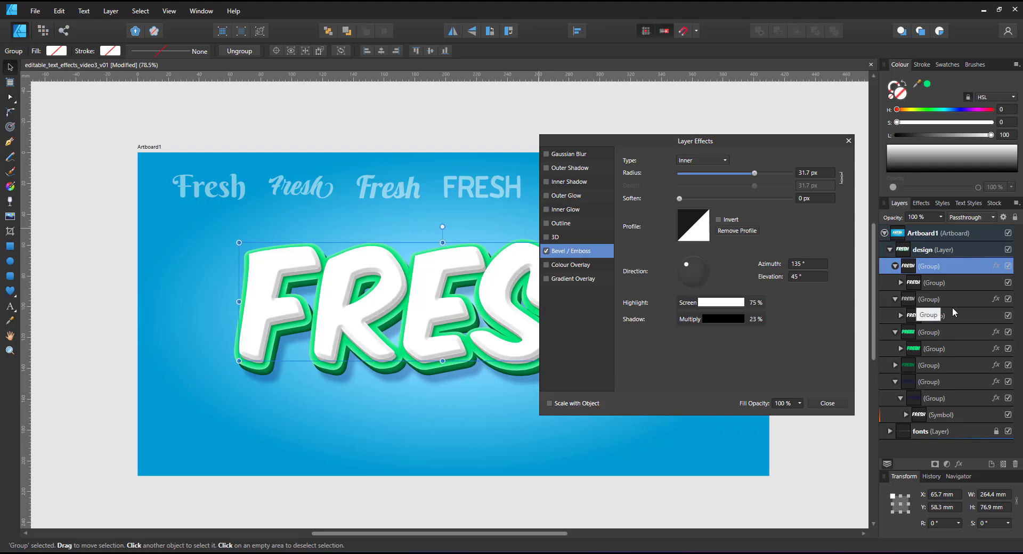
# Step: Increase the Colour Overlay opacity of the darkened group directly beneath the bevelled one, and close its layer effects
pyautogui.click(932, 299)
pyautogui.click(580, 265)
pyautogui.moveTo(722, 172); pyautogui.dragTo(738, 173)
pyautogui.click(848, 141)
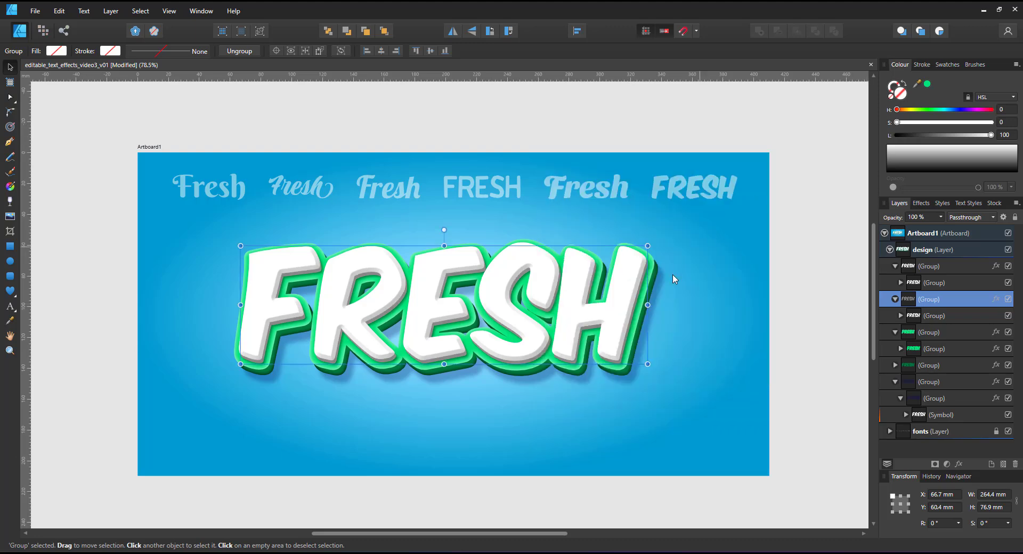
pyautogui.click(413, 409)
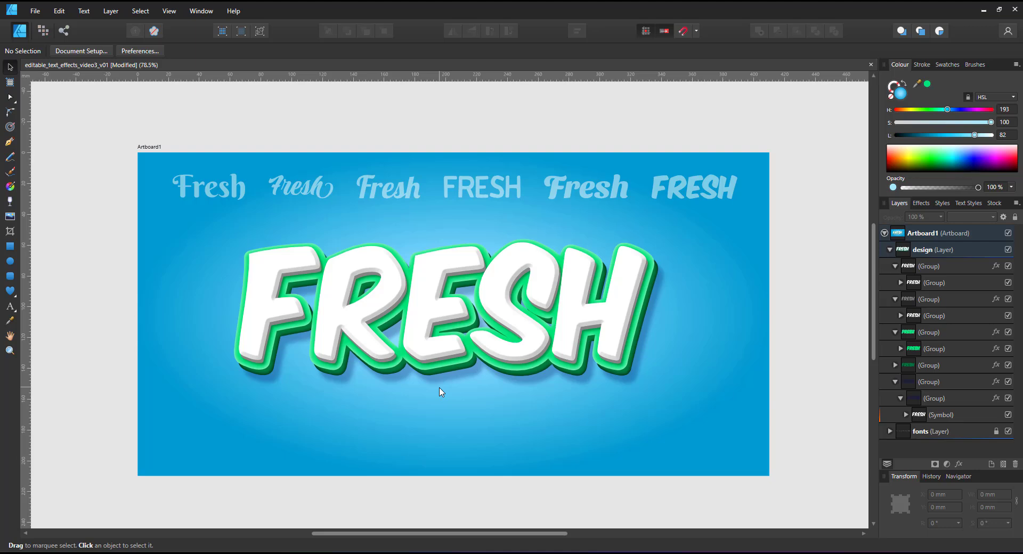
# Step: Try replacing the symbol's text with MINT across all layered copies, and undo the text change
pyautogui.click(10, 307)
pyautogui.moveTo(632, 315); pyautogui.dragTo(212, 309)
pyautogui.write('MINT')
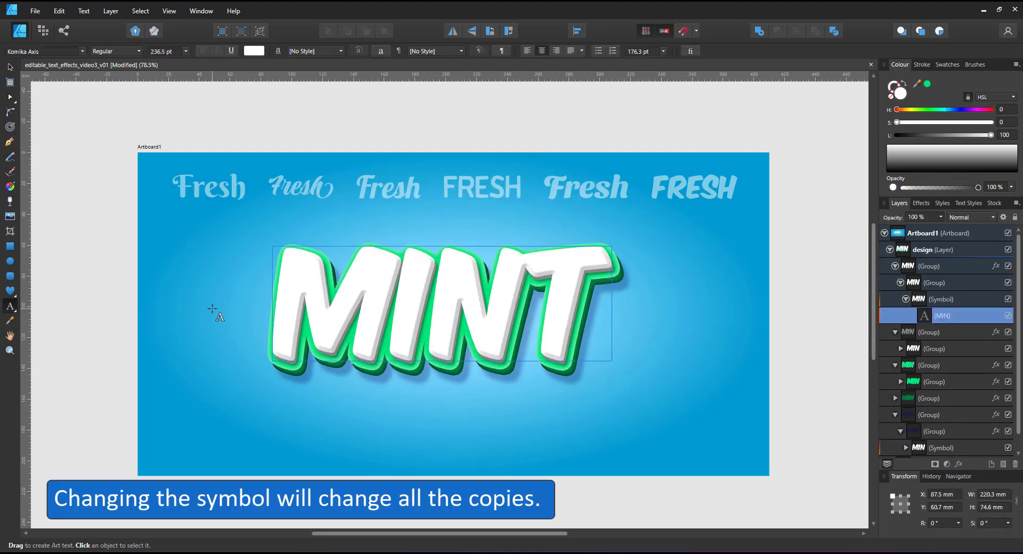
pyautogui.press('Escape')
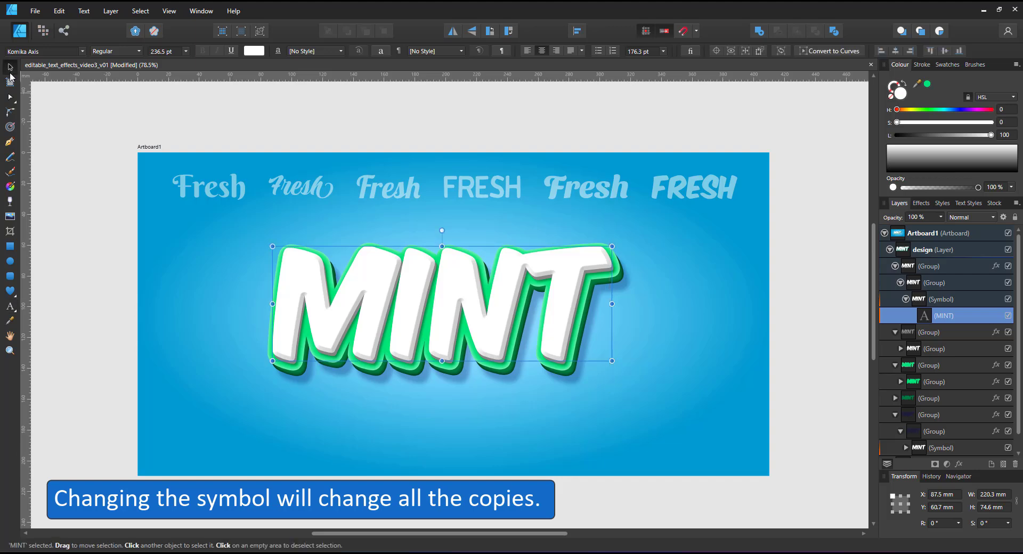
pyautogui.hotkey('ctrl', 'z')
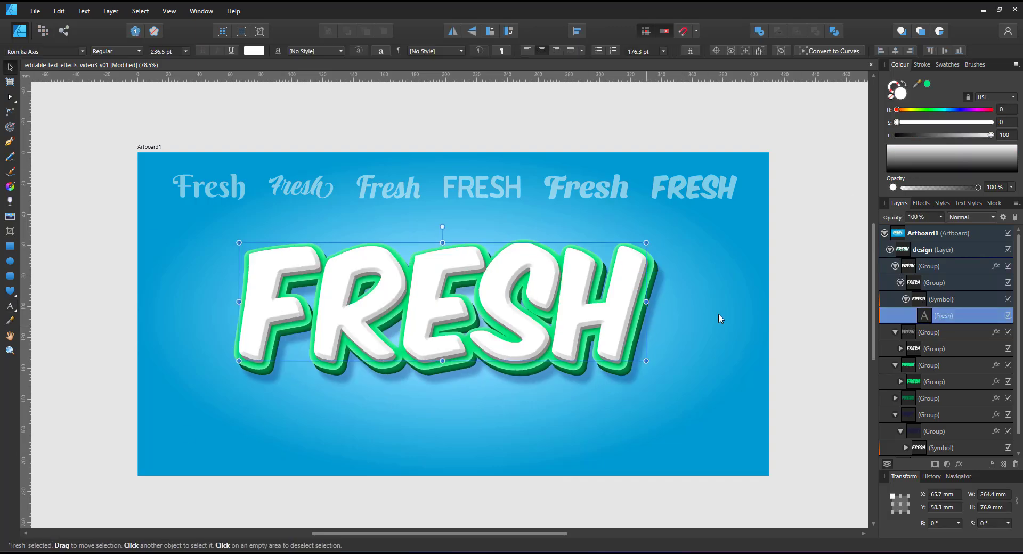
# Step: Apply a vertical linear gradient to the Fresh text from white to turquoise with H 167, S 99, L 45
pyautogui.press('g')
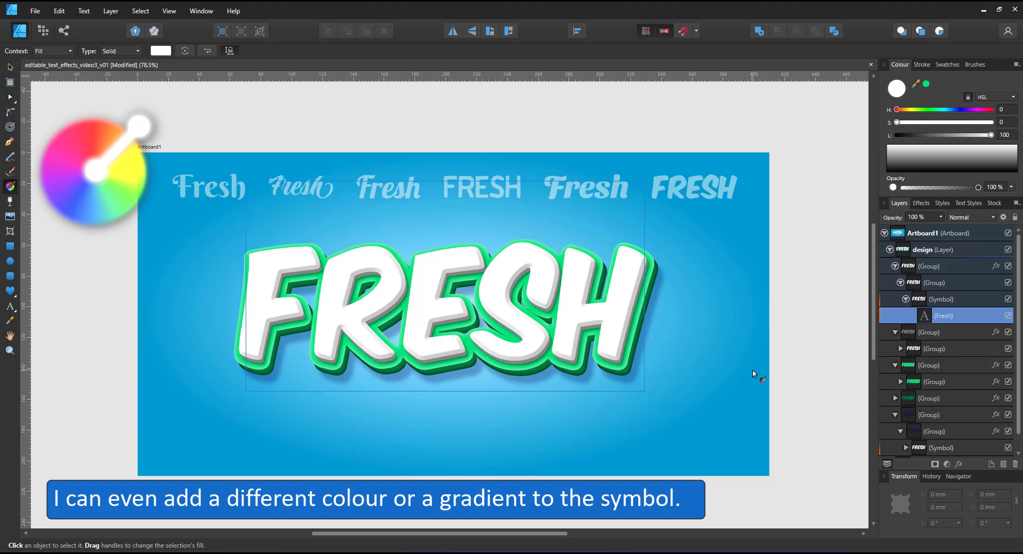
pyautogui.moveTo(578, 266); pyautogui.dragTo(579, 406)
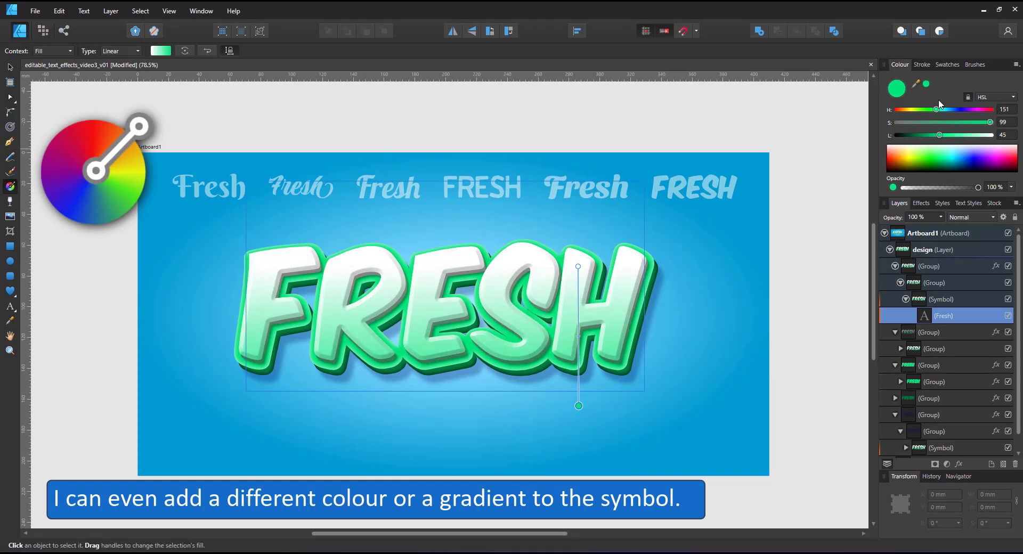
pyautogui.click(946, 109)
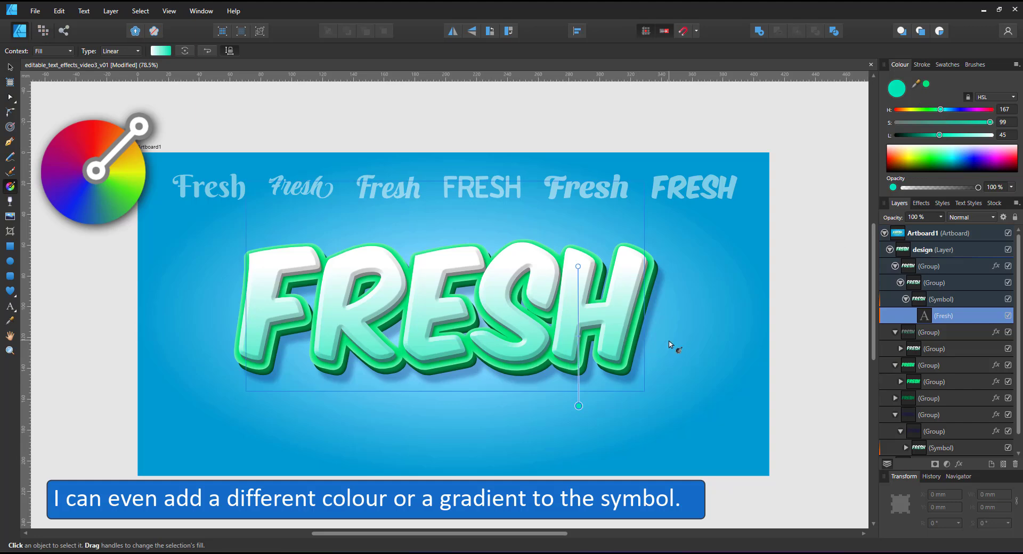
pyautogui.click(10, 67)
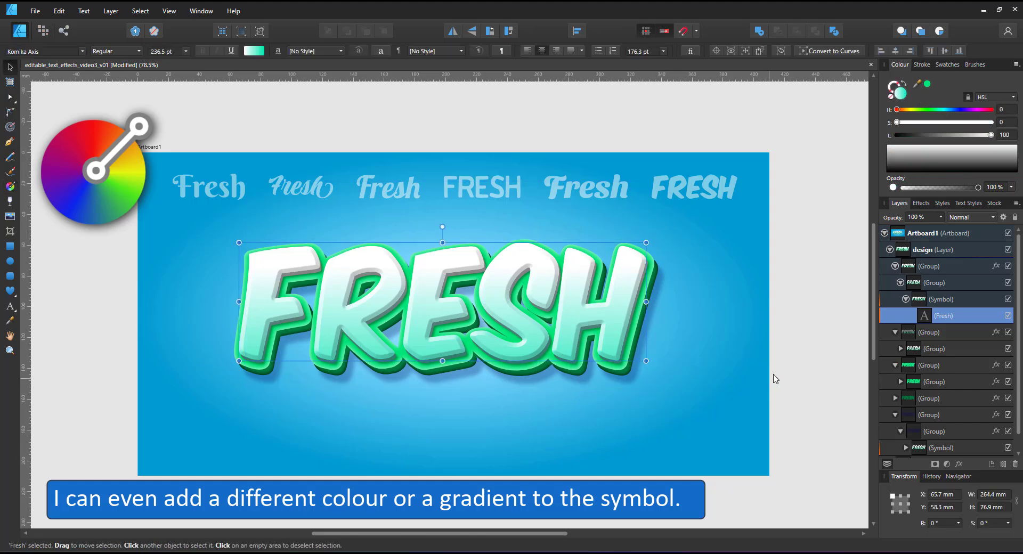
pyautogui.click(785, 371)
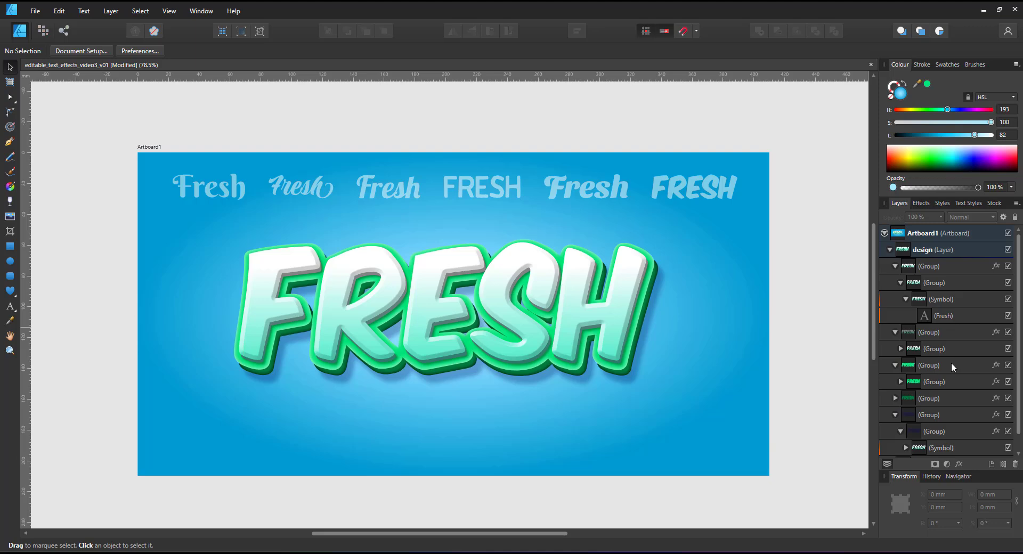
# Step: Collapse the design's groups and add an HSL adjustment to the design layer with a Hue Shift of -180°
pyautogui.click(920, 383)
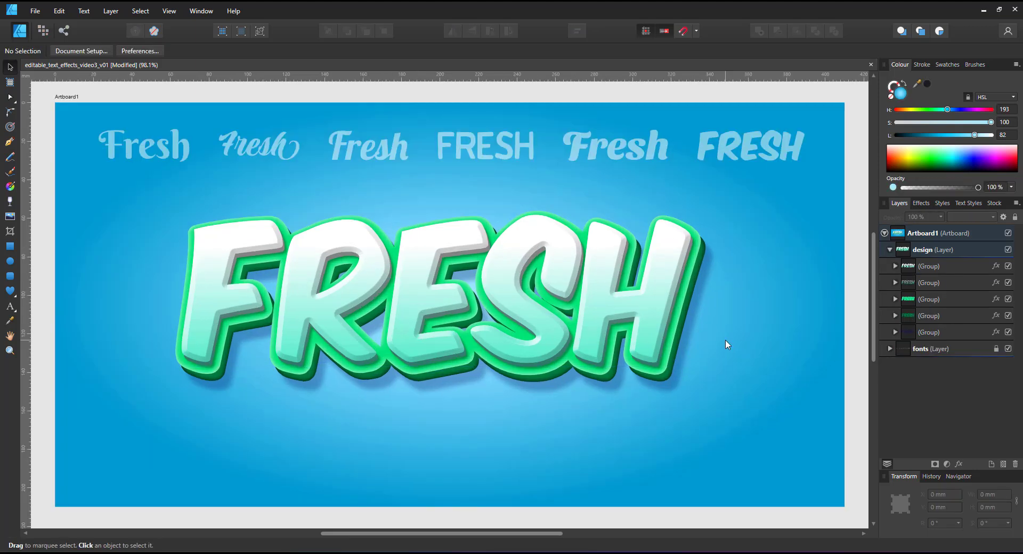
pyautogui.click(967, 251)
pyautogui.click(946, 463)
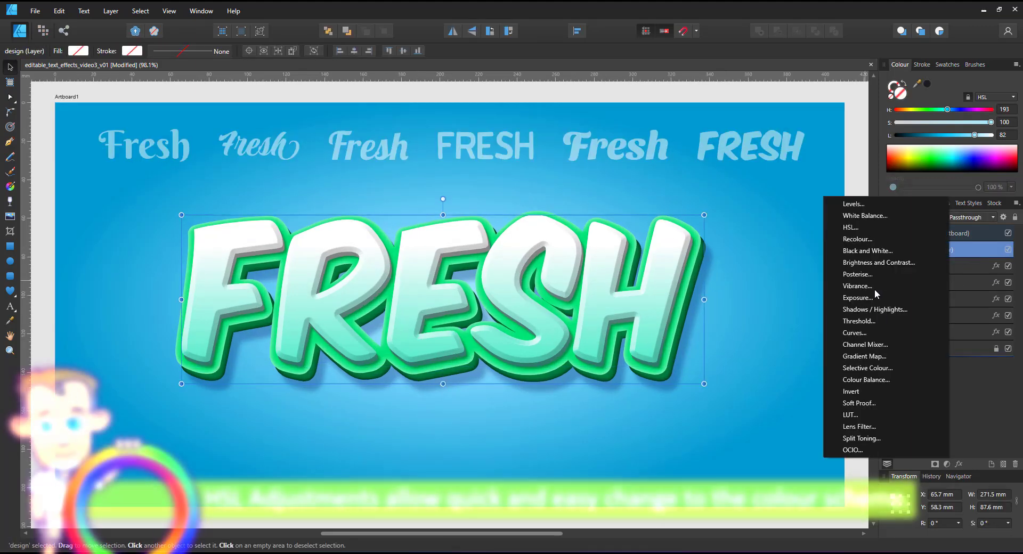
pyautogui.click(852, 227)
pyautogui.moveTo(724, 449); pyautogui.dragTo(641, 451)
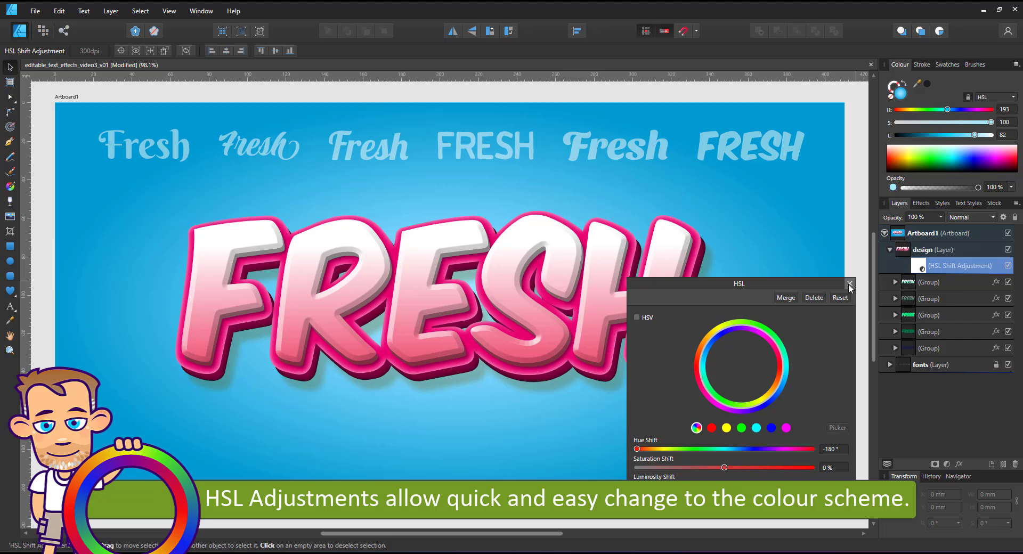
pyautogui.click(680, 507)
pyautogui.moveTo(681, 518)
pyautogui.mouseDown()
pyautogui.moveTo(640, 523)
pyautogui.moveTo(686, 523)
pyautogui.mouseUp()
pyautogui.click(850, 284)
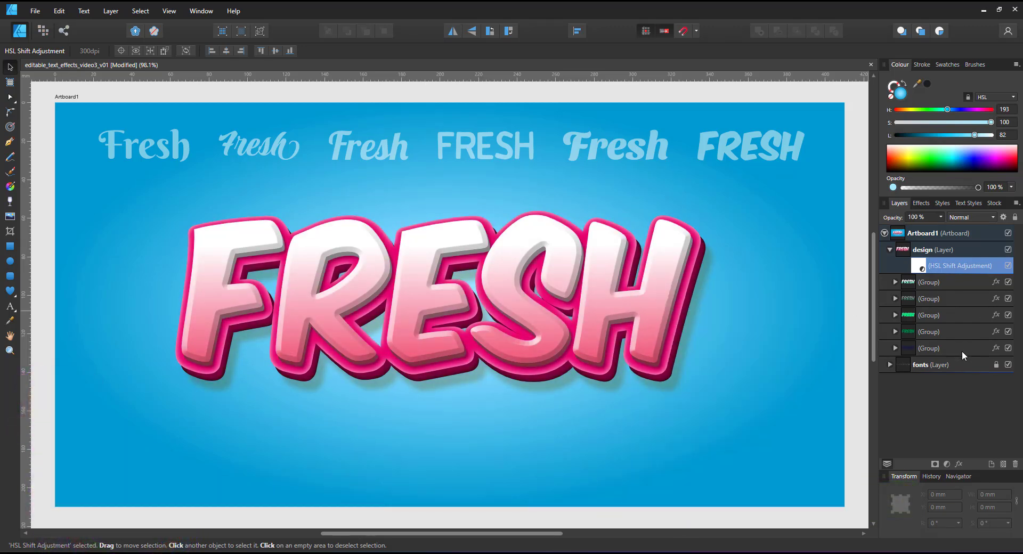
# Step: Toggle the HSL adjustment's visibility to compare the two colour schemes
pyautogui.click(1008, 266)
pyautogui.click(1009, 268)
pyautogui.click(1008, 266)
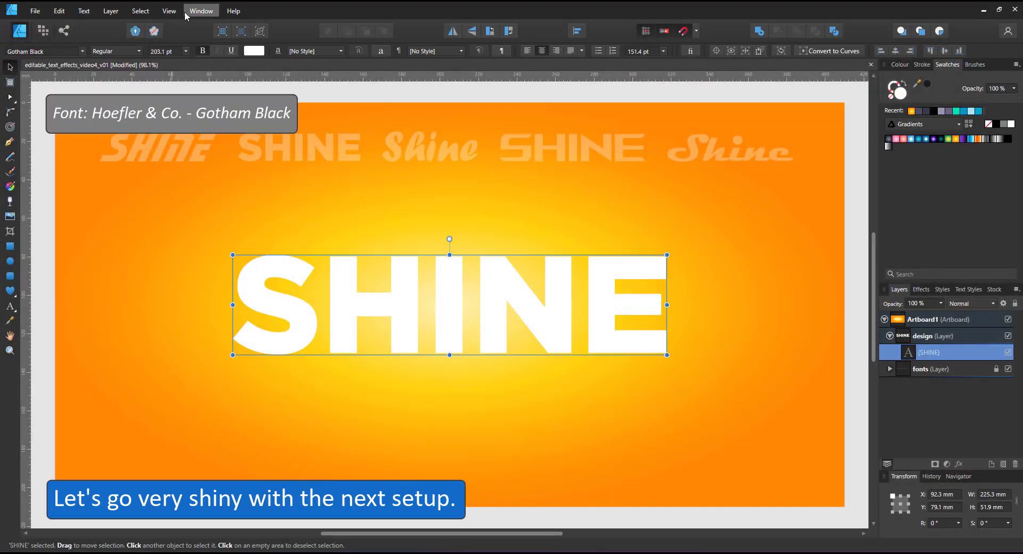
# Step: Create a symbol from the SHINE text in the orange document
pyautogui.click(187, 11)
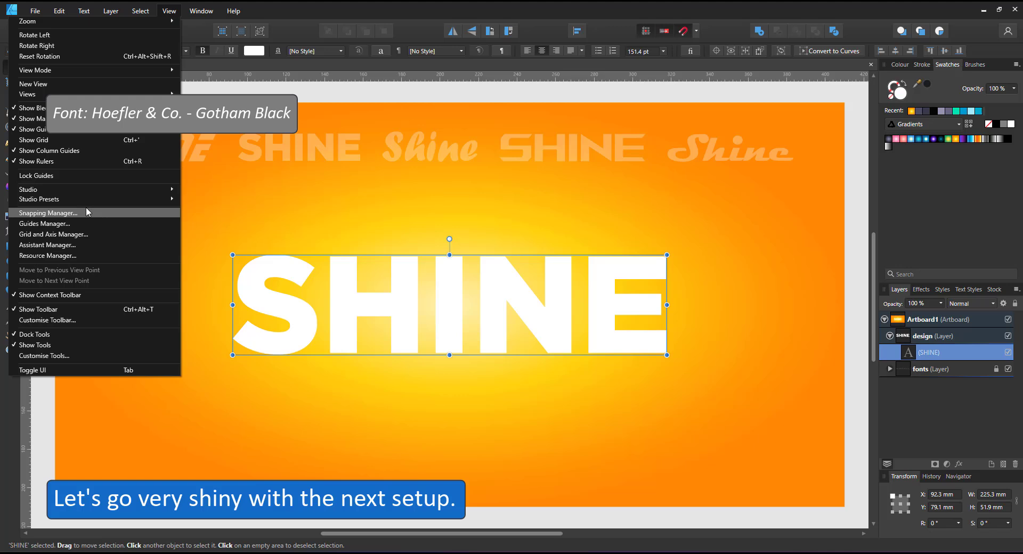
pyautogui.click(207, 387)
pyautogui.click(749, 93)
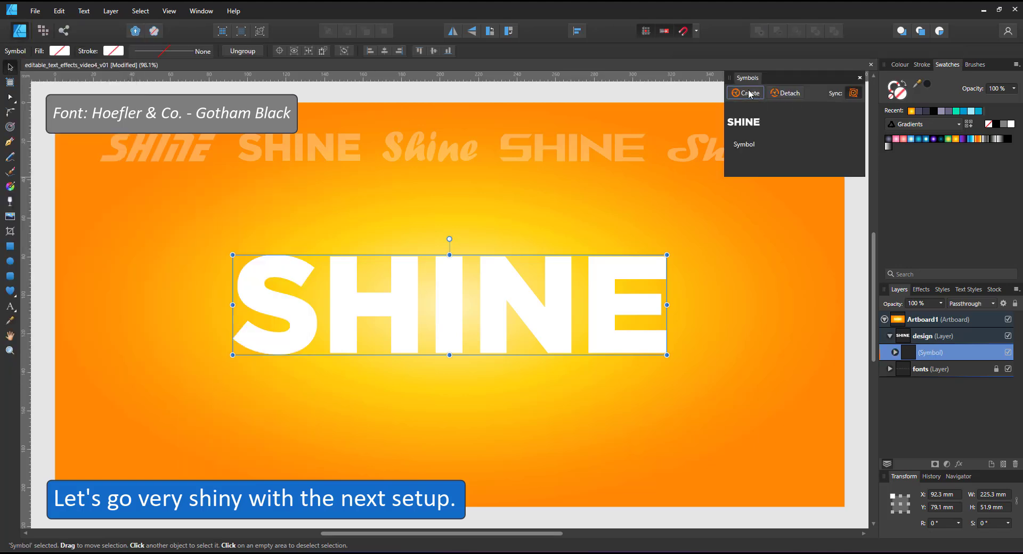
pyautogui.click(859, 78)
# Step: Fill the SHINE symbol with the orange gradient preset and run the gradient vertically across the letters' full height
pyautogui.click(980, 140)
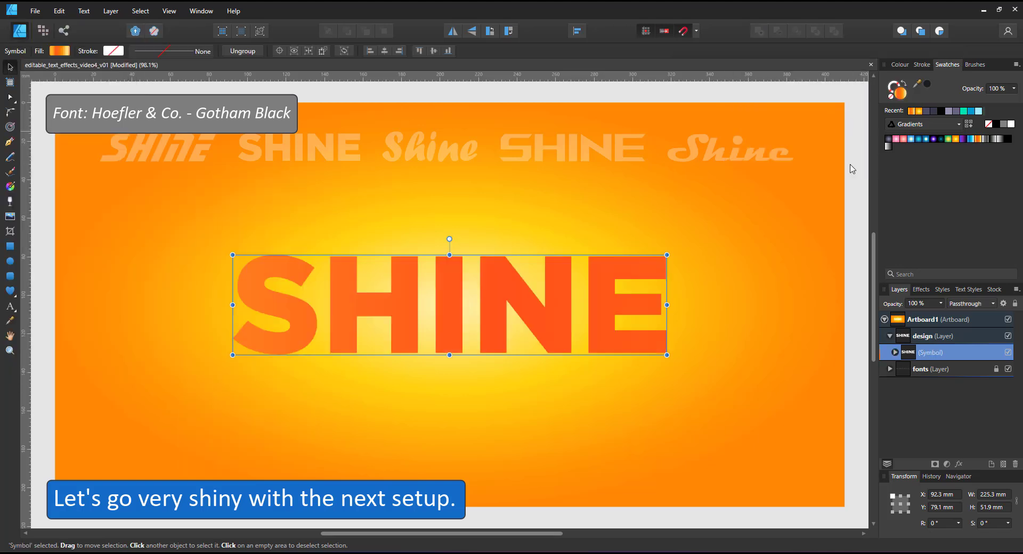
pyautogui.click(10, 186)
pyautogui.moveTo(454, 256); pyautogui.dragTo(454, 355)
# Step: Set the gradient's uppermost stop to yellow with H 55, S 100, L 59
pyautogui.click(900, 65)
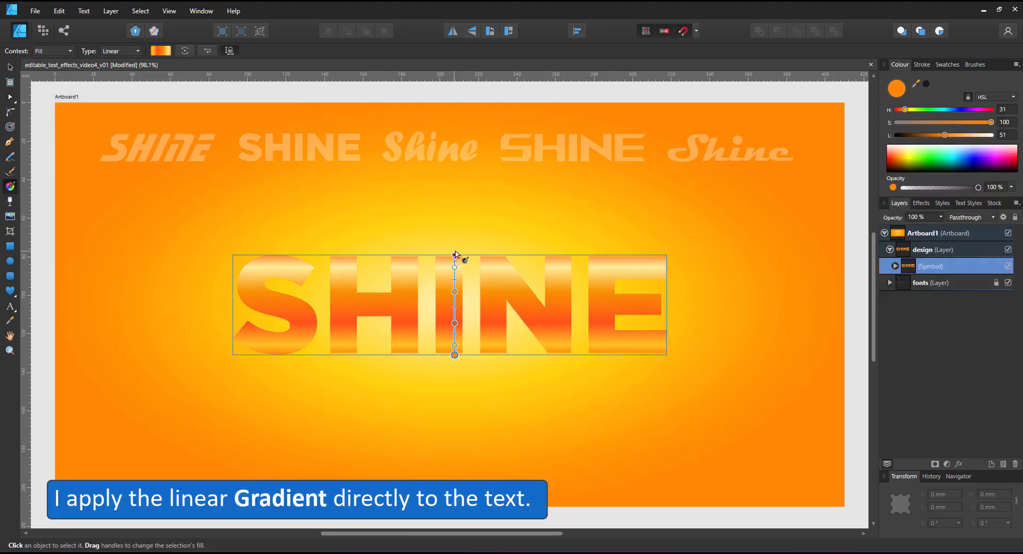
pyautogui.click(454, 255)
pyautogui.moveTo(905, 110); pyautogui.dragTo(911, 109)
pyautogui.moveTo(944, 135); pyautogui.dragTo(951, 134)
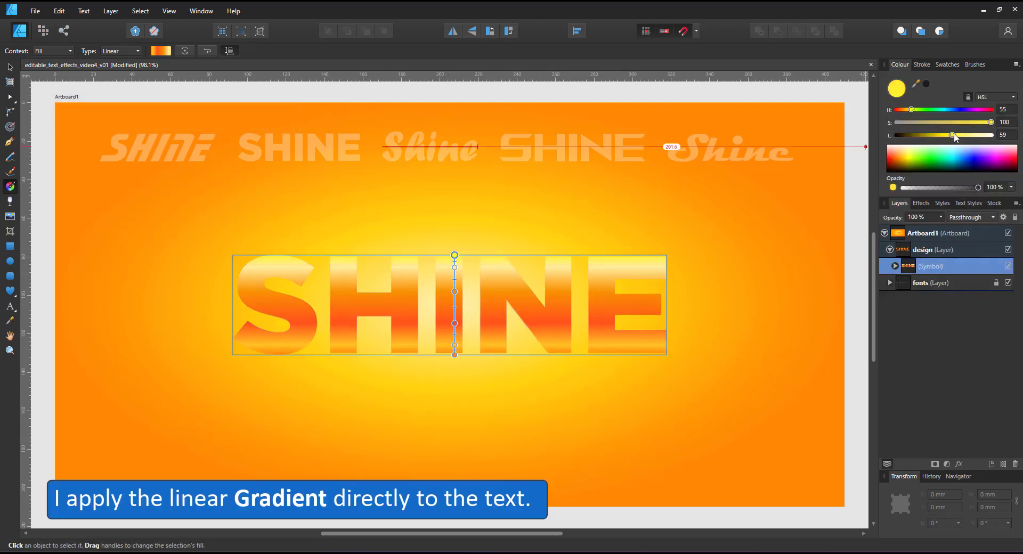
# Step: Recolour the gradient's inner stops to bright yellow and to orange with H 26, S 100, L 55, and group the SHINE symbol
pyautogui.click(456, 268)
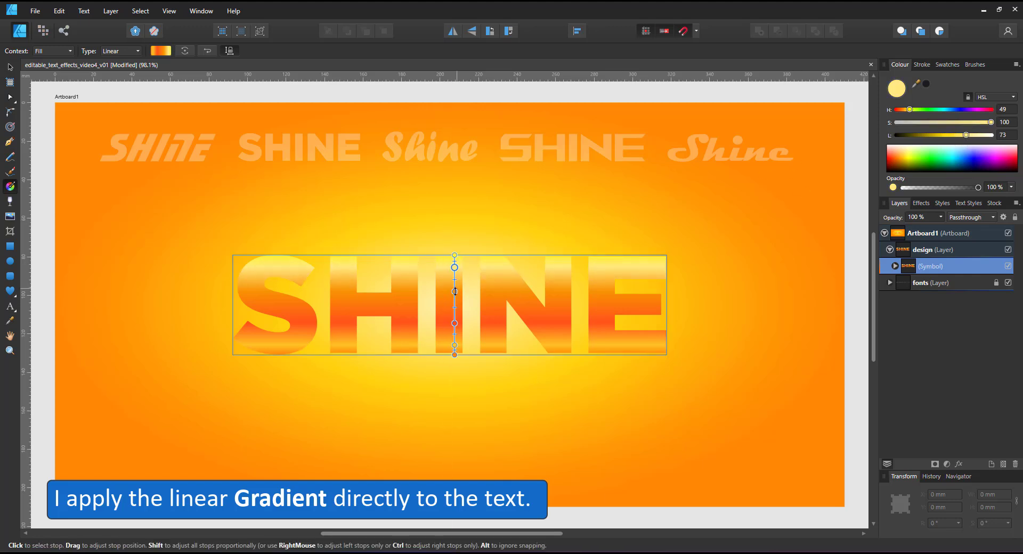
pyautogui.click(454, 322)
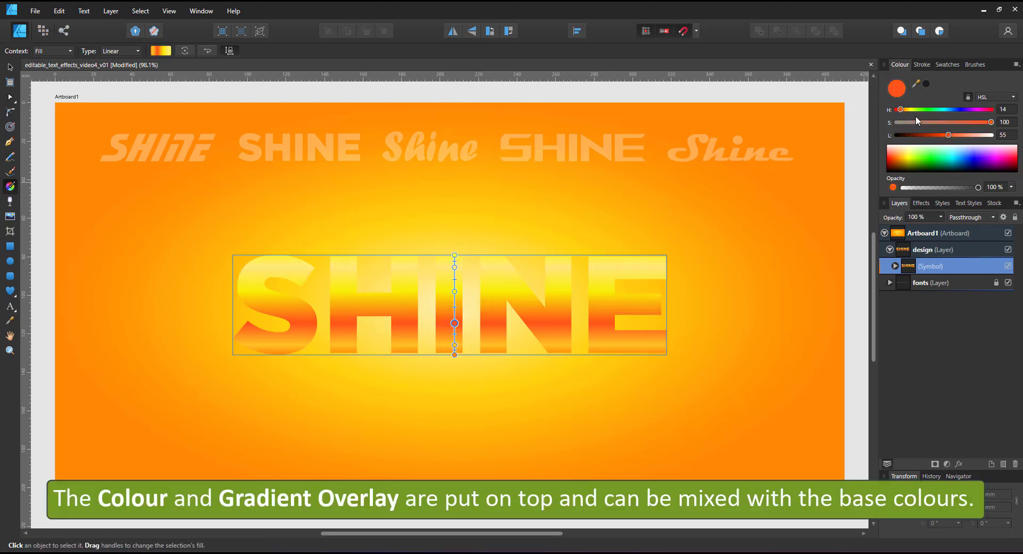
pyautogui.moveTo(900, 109); pyautogui.dragTo(903, 110)
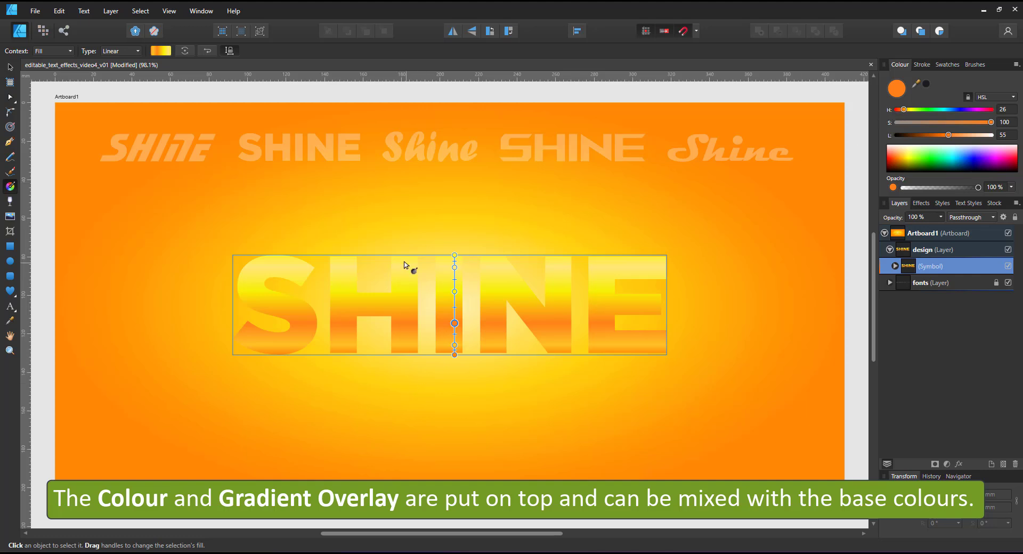
pyautogui.press('v')
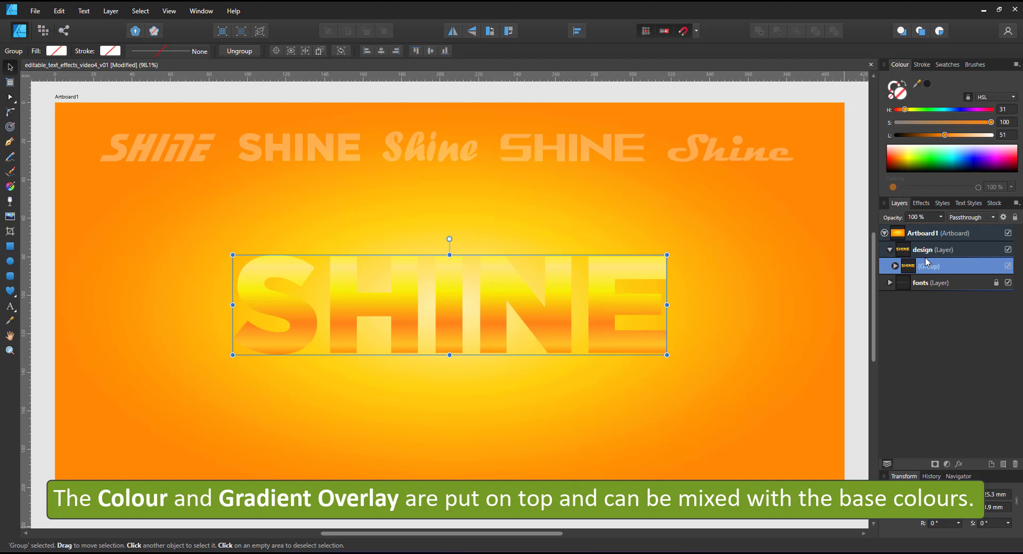
# Step: Duplicate the golden SHINE group, hide the upper copy and select the lower one
pyautogui.hotkey('ctrl', 'j')
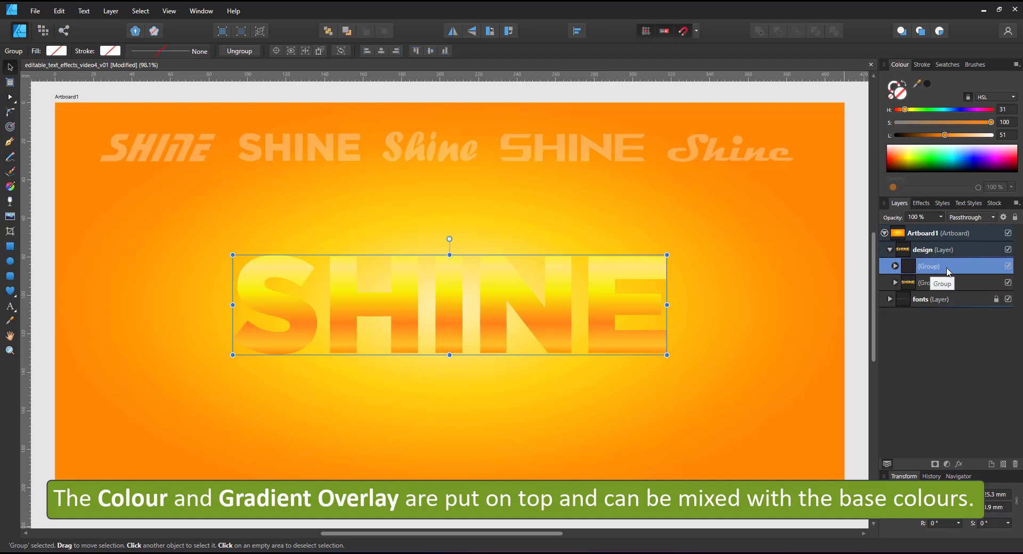
pyautogui.click(1008, 266)
pyautogui.click(942, 283)
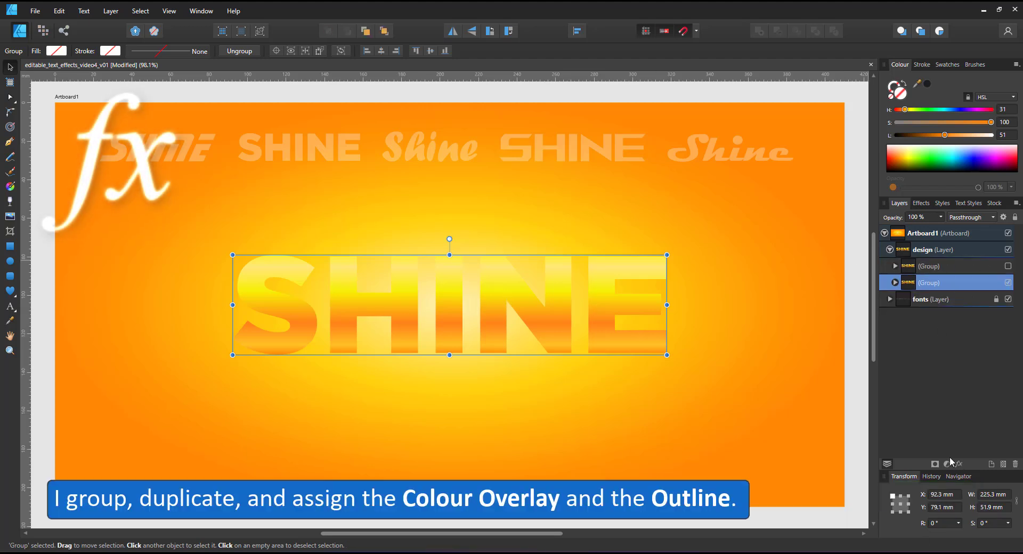
# Step: Add a Colour Overlay and an outside Outline with a radius of 50 px to the lower SHINE group
pyautogui.click(958, 463)
pyautogui.click(545, 265)
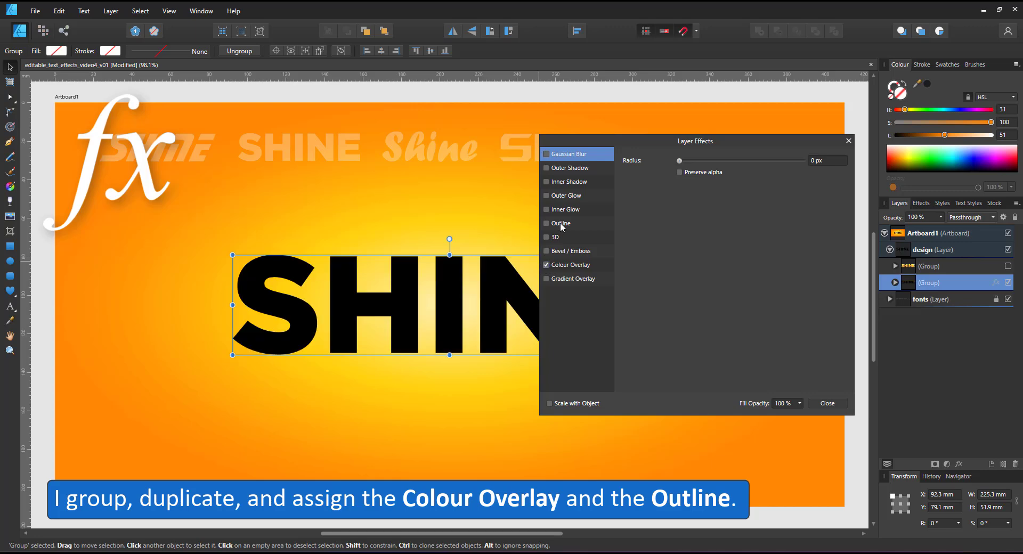
pyautogui.click(560, 224)
pyautogui.moveTo(693, 186); pyautogui.dragTo(802, 186)
pyautogui.click(808, 187)
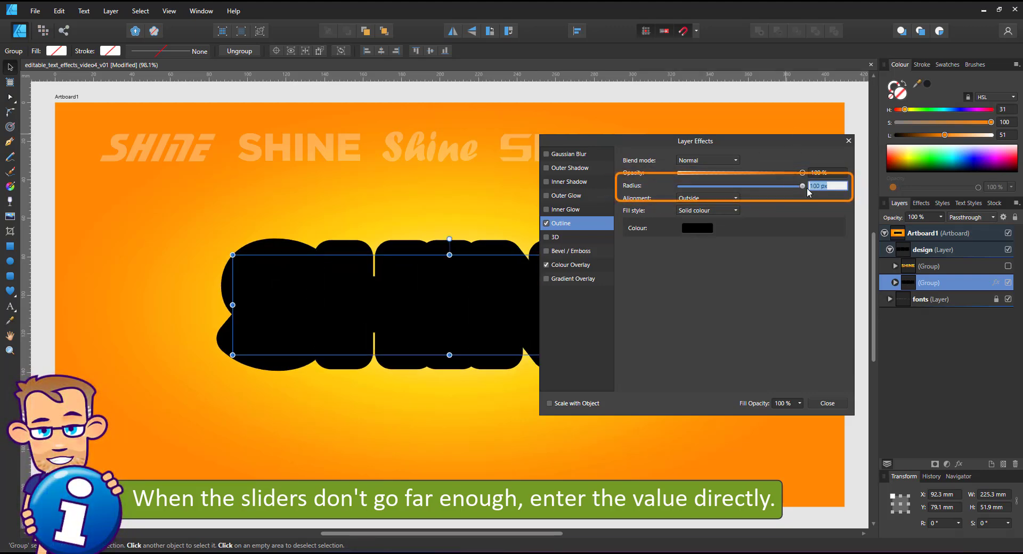
pyautogui.write('120')
pyautogui.press('Return')
pyautogui.click(822, 188)
pyautogui.write('50')
pyautogui.press('Return')
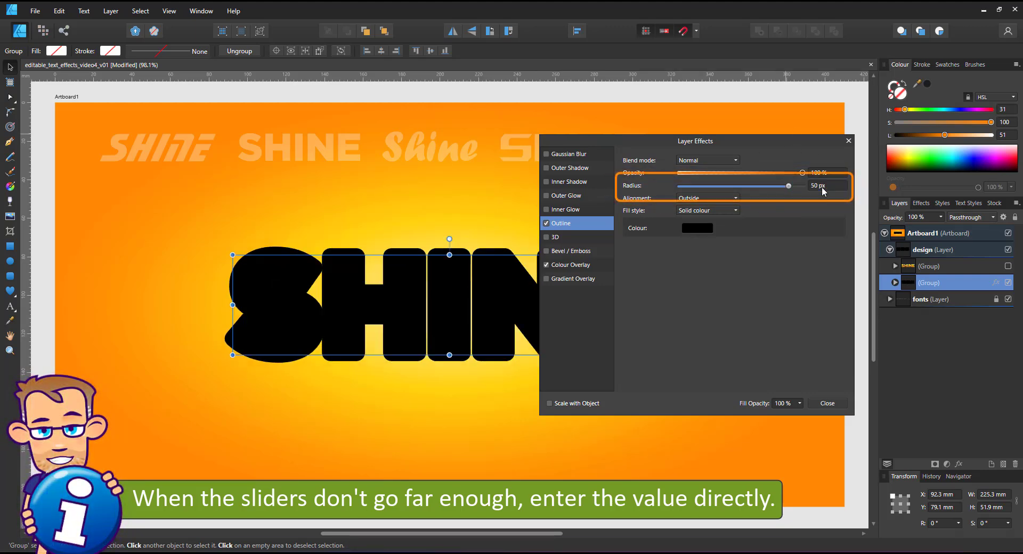
# Step: Colour the outline dark red and apply the same dark red to the Colour Overlay
pyautogui.click(697, 228)
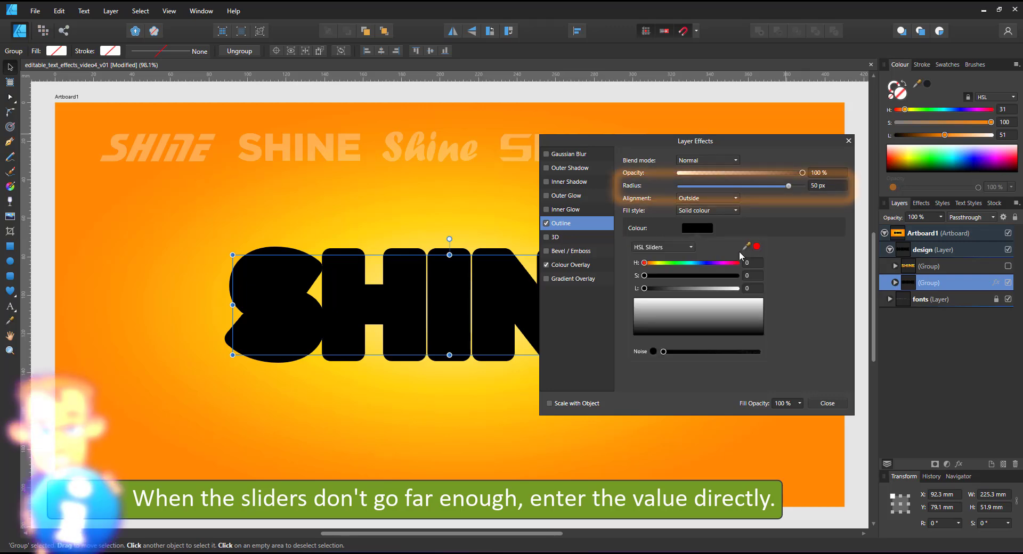
pyautogui.click(755, 246)
pyautogui.moveTo(667, 289); pyautogui.dragTo(658, 289)
pyautogui.click(558, 268)
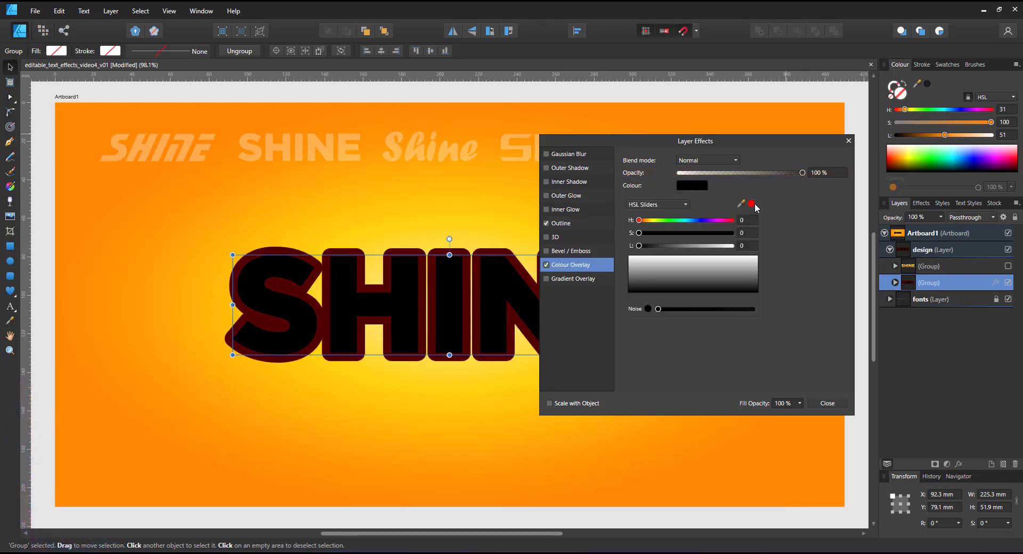
pyautogui.moveTo(741, 203); pyautogui.dragTo(484, 239)
pyautogui.moveTo(741, 204); pyautogui.dragTo(468, 318)
pyautogui.click(751, 204)
# Step: Group the dark red copy, add an 18.5 px Gaussian Blur and blend it in Multiply mode at 60 % opacity
pyautogui.hotkey('ctrl', 'g')
pyautogui.click(557, 154)
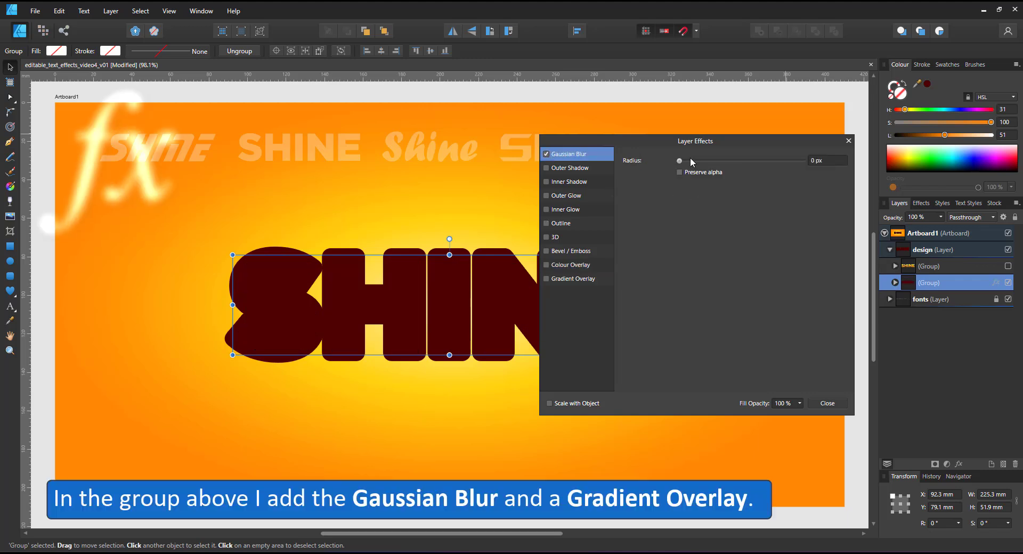
pyautogui.moveTo(679, 160); pyautogui.dragTo(745, 161)
pyautogui.click(958, 217)
pyautogui.click(957, 268)
pyautogui.press('6')
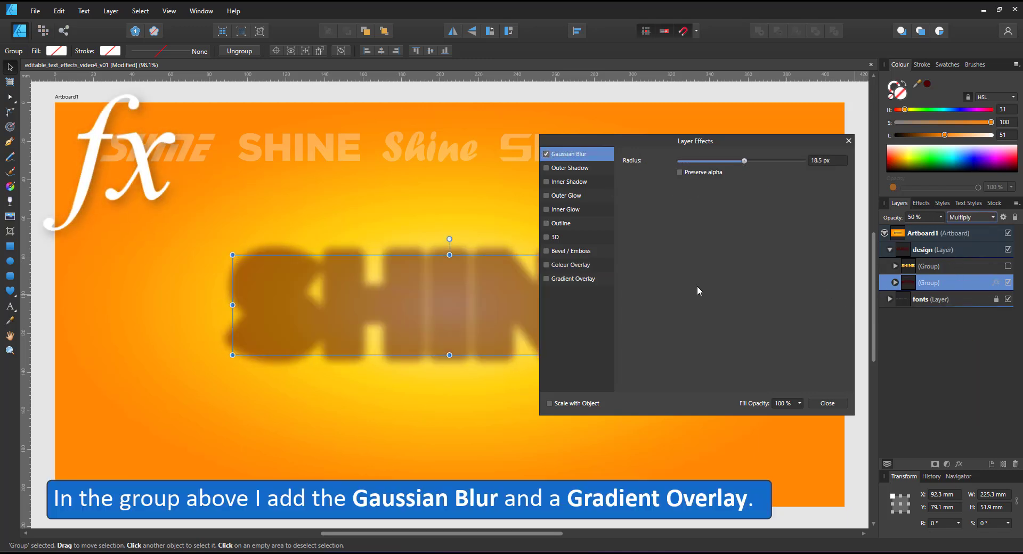
# Step: Add a linear Gradient Overlay instead of a Colour Overlay to the blurred group and make its end stop dark red
pyautogui.click(557, 265)
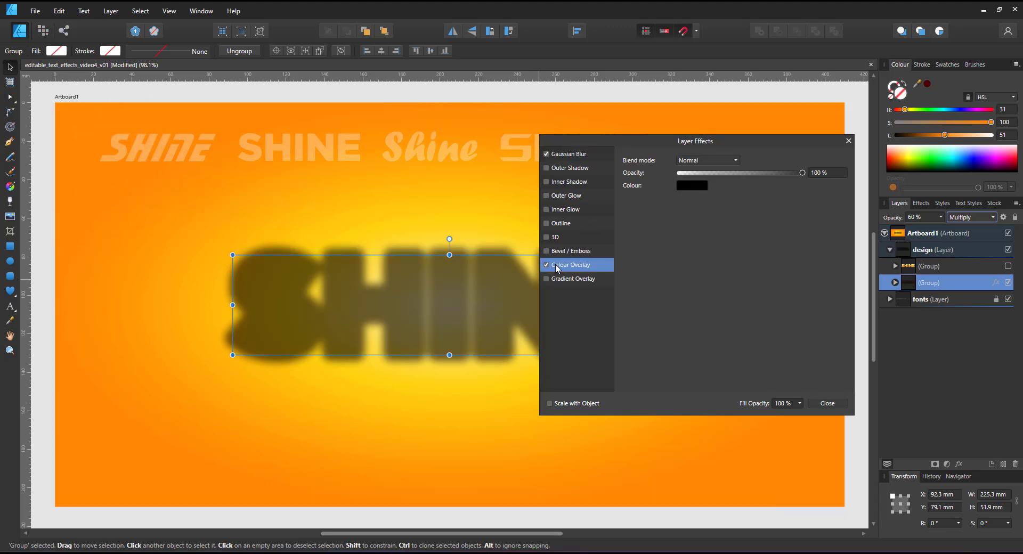
pyautogui.click(546, 265)
pyautogui.click(546, 279)
pyautogui.moveTo(636, 140); pyautogui.dragTo(766, 99)
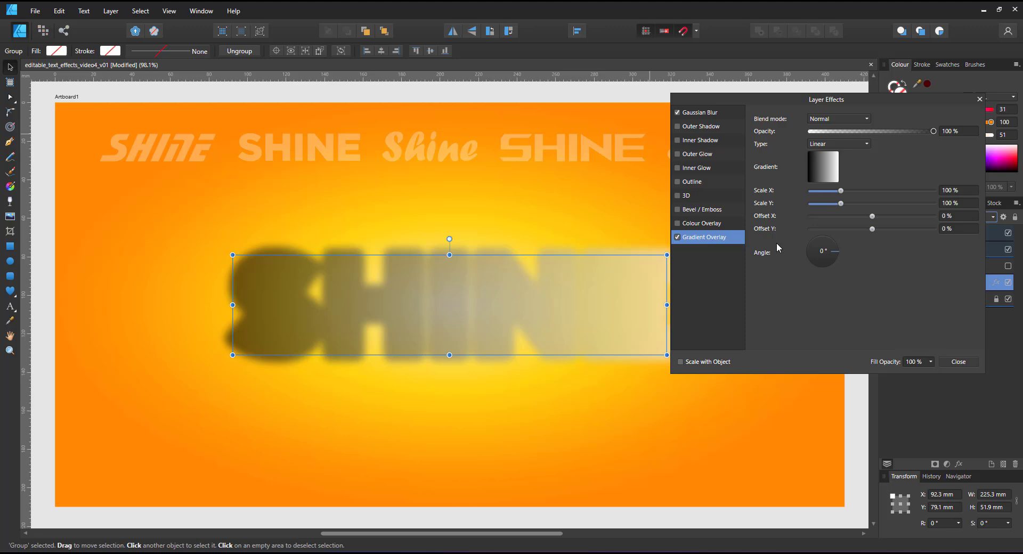
pyautogui.click(809, 177)
pyautogui.click(905, 209)
pyautogui.click(788, 245)
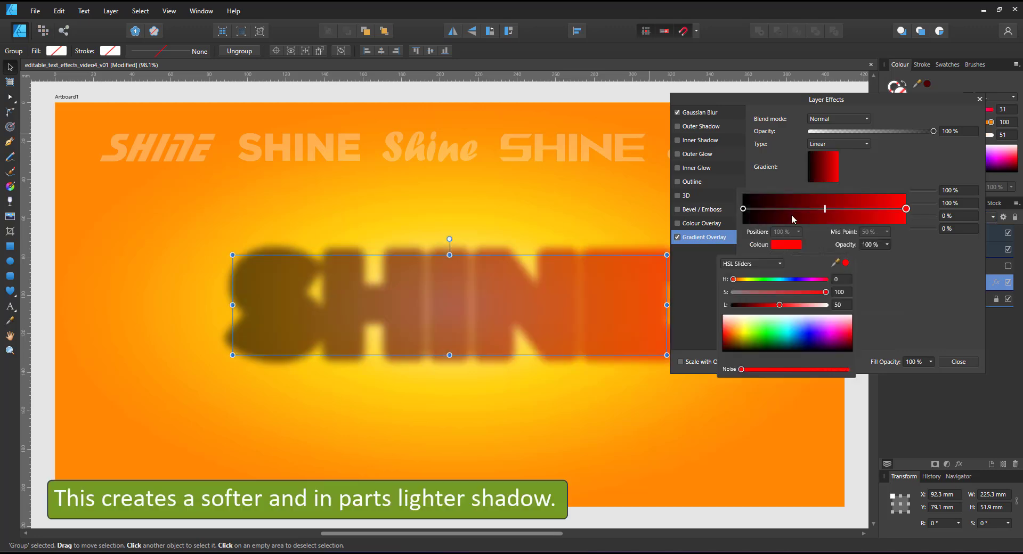
pyautogui.click(746, 305)
# Step: Sample the end stop's dark red and apply it to the start stop of the shadow's gradient
pyautogui.click(752, 216)
pyautogui.click(743, 208)
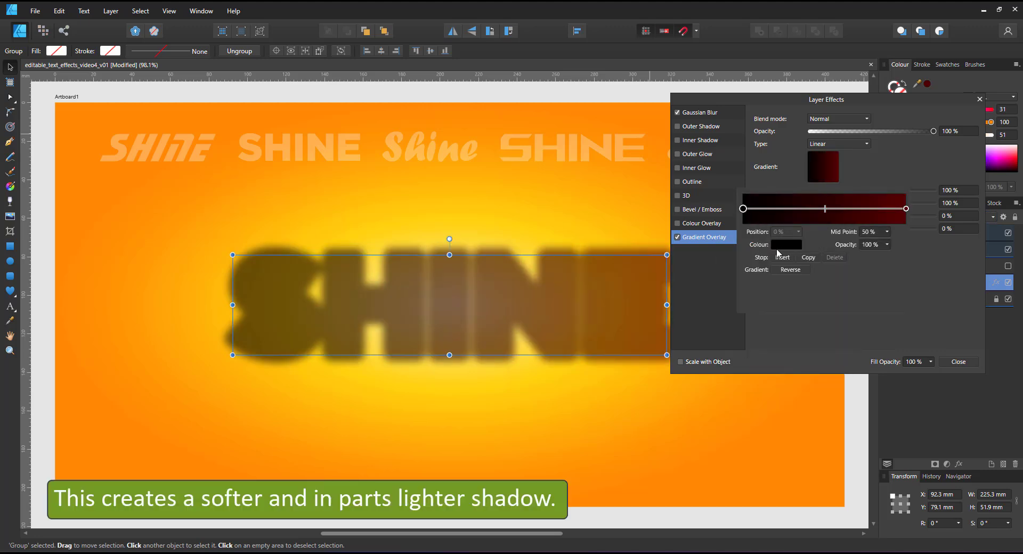
pyautogui.click(779, 246)
pyautogui.moveTo(835, 262); pyautogui.dragTo(898, 209)
pyautogui.click(845, 262)
# Step: Insert a gradient stop at 47 %, colour it orange with H 21, S 100, L 45, and close the effect settings
pyautogui.click(821, 211)
pyautogui.click(818, 209)
pyautogui.click(781, 245)
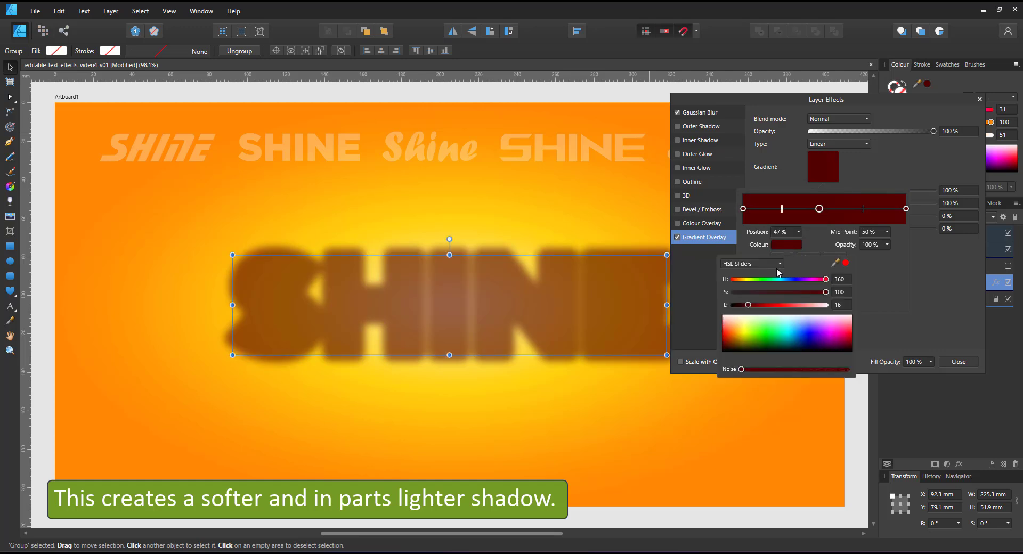
pyautogui.click(768, 306)
pyautogui.moveTo(768, 307); pyautogui.dragTo(775, 304)
pyautogui.click(740, 279)
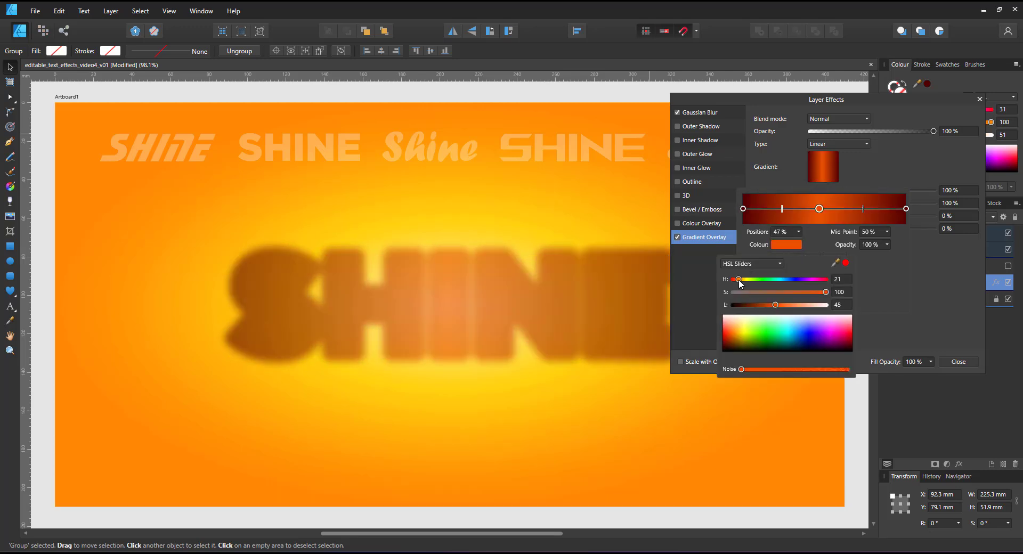
pyautogui.click(980, 101)
pyautogui.click(978, 103)
pyautogui.click(978, 102)
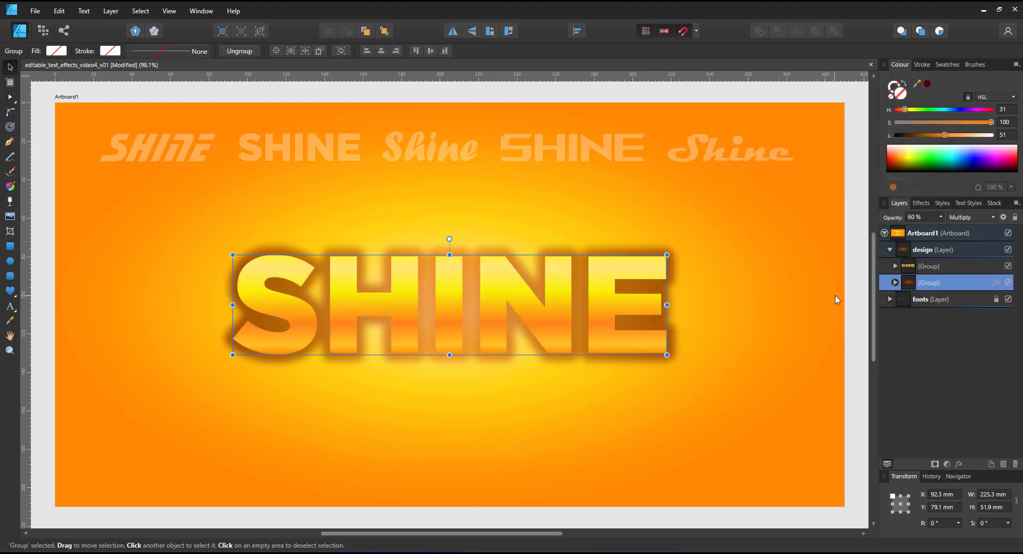
# Step: Review the layer effects on the shadow's outer group and its nested group
pyautogui.click(995, 283)
pyautogui.moveTo(873, 102); pyautogui.dragTo(737, 162)
pyautogui.click(895, 283)
pyautogui.click(946, 299)
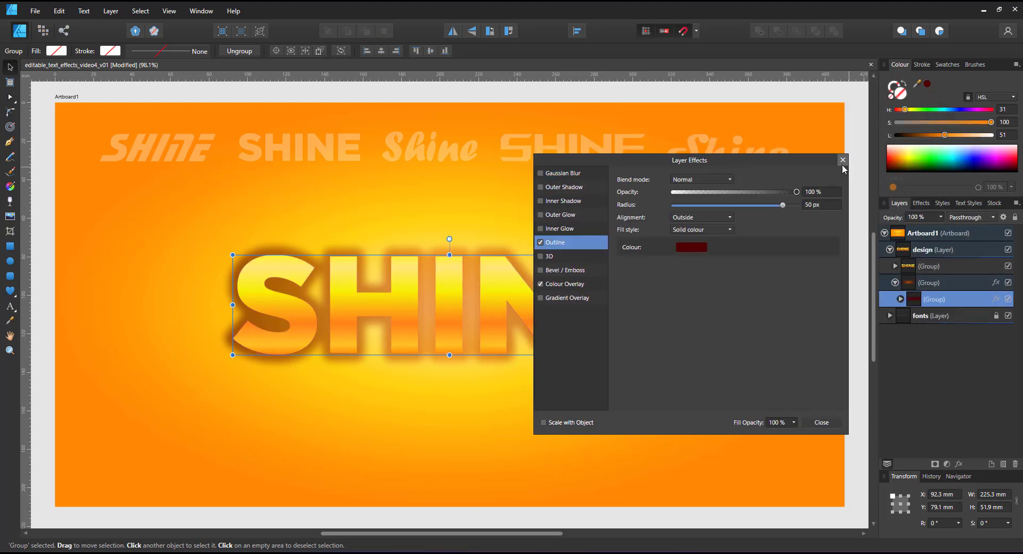
pyautogui.click(842, 160)
# Step: Duplicate the golden SHINE group, hide the upper copy and nest the visible copy inside another group
pyautogui.click(930, 265)
pyautogui.hotkey('ctrl', 'j')
pyautogui.click(1007, 266)
pyautogui.click(973, 282)
pyautogui.click(894, 282)
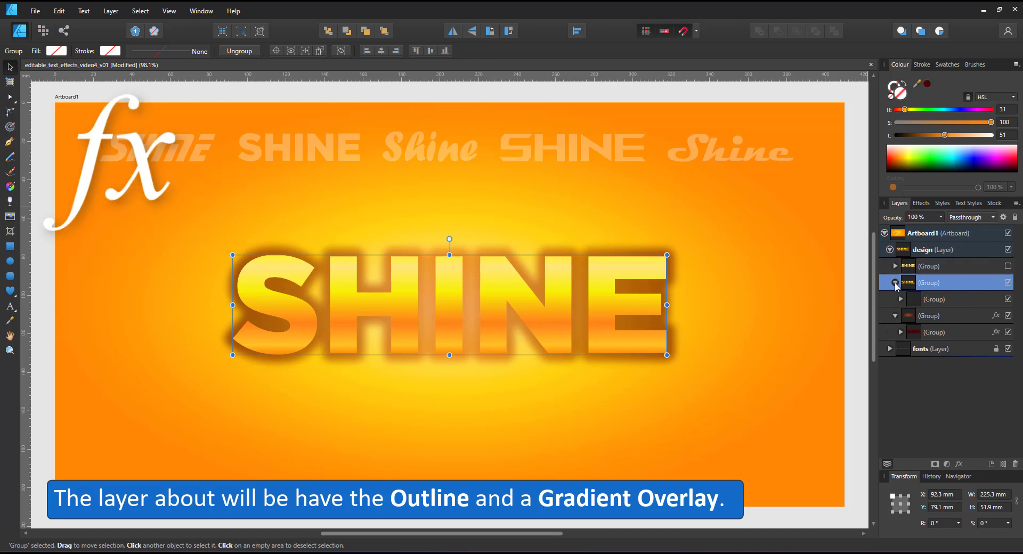
# Step: Add a thick black outside Outline to the nested golden SHINE group and select its parent group
pyautogui.click(944, 302)
pyautogui.click(958, 463)
pyautogui.click(540, 242)
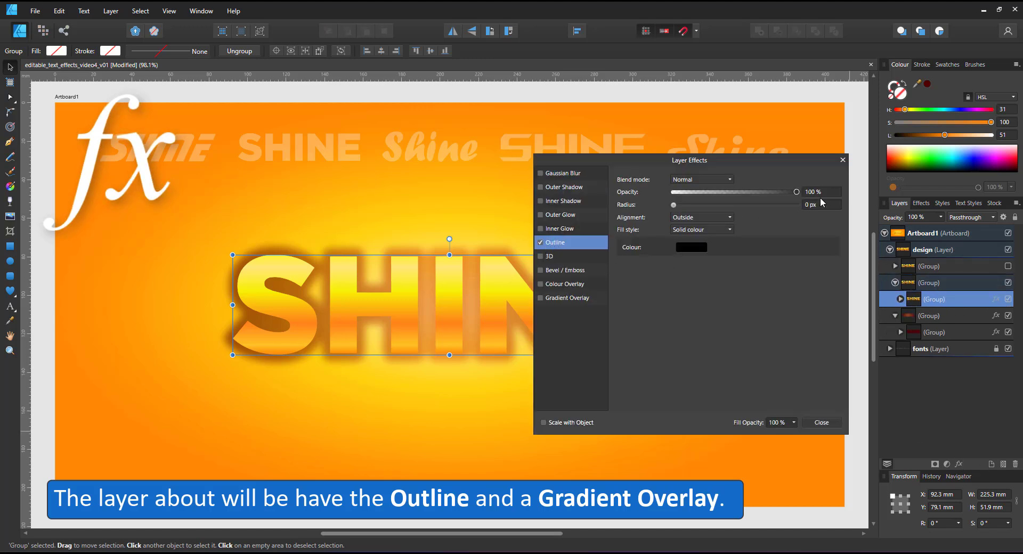
pyautogui.press('Return')
pyautogui.click(922, 282)
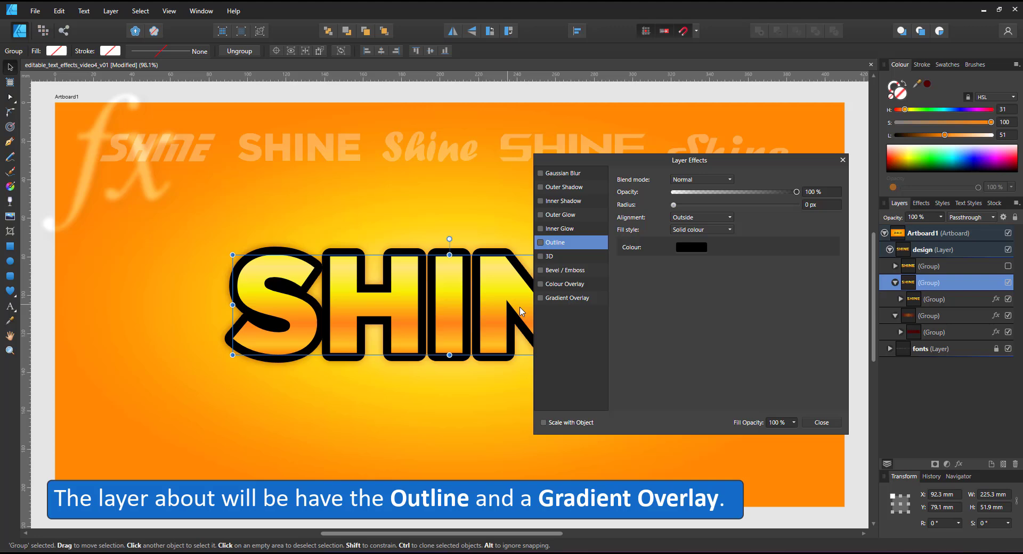
# Step: Move the blurred shadow group down to Y 85.2 mm and set its opacity to 100 %
pyautogui.click(463, 345)
pyautogui.moveTo(464, 349); pyautogui.dragTo(463, 361)
pyautogui.press('0')
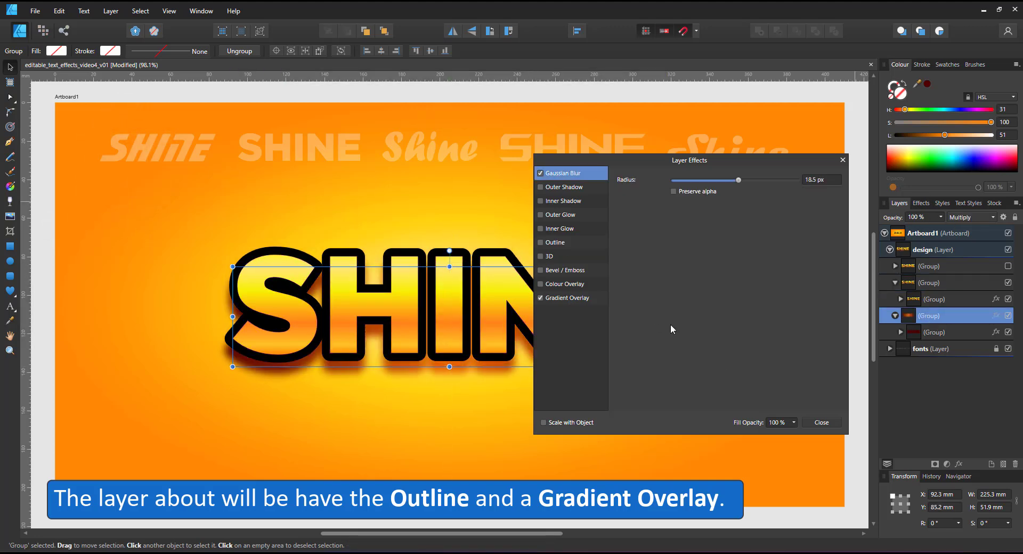
# Step: Add a 90° linear Gradient Overlay to the outlined parent group and set its lower stop to H 0, S 100, L 9
pyautogui.click(540, 298)
pyautogui.click(565, 298)
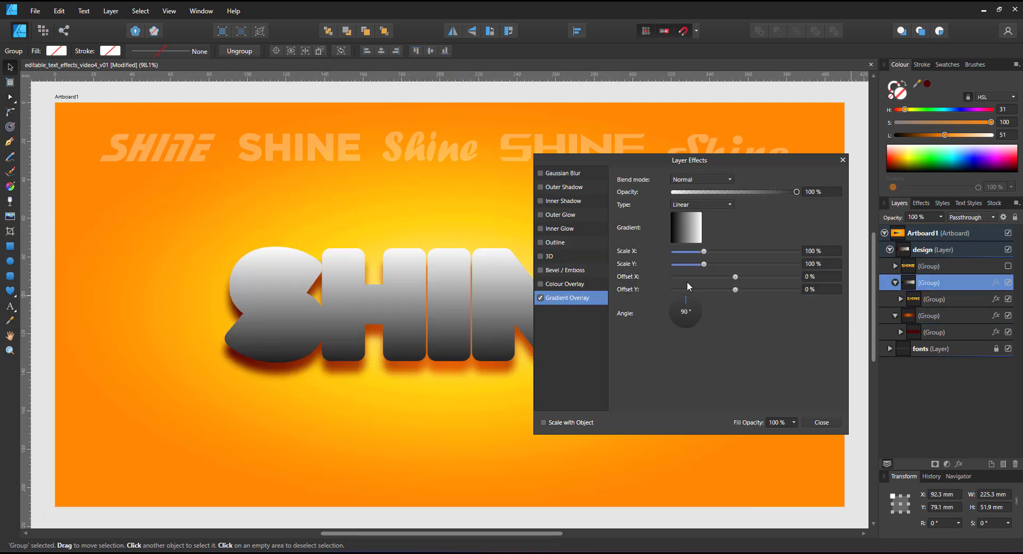
pyautogui.click(685, 227)
pyautogui.click(649, 306)
pyautogui.click(687, 352)
pyautogui.click(608, 364)
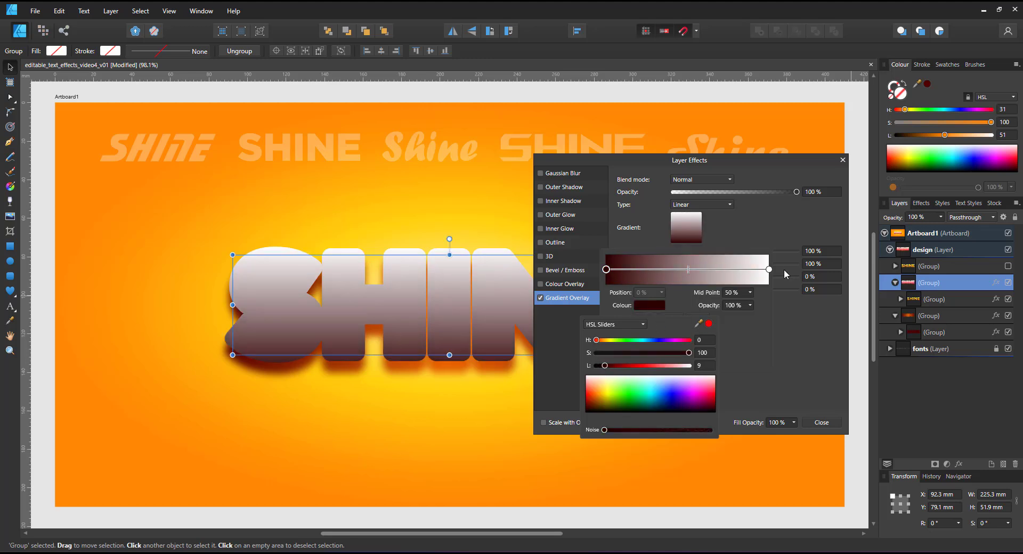
# Step: Set the overlay gradient's upper stop to pure red with H 0, S 100, L 50
pyautogui.click(769, 270)
pyautogui.click(649, 305)
pyautogui.click(586, 393)
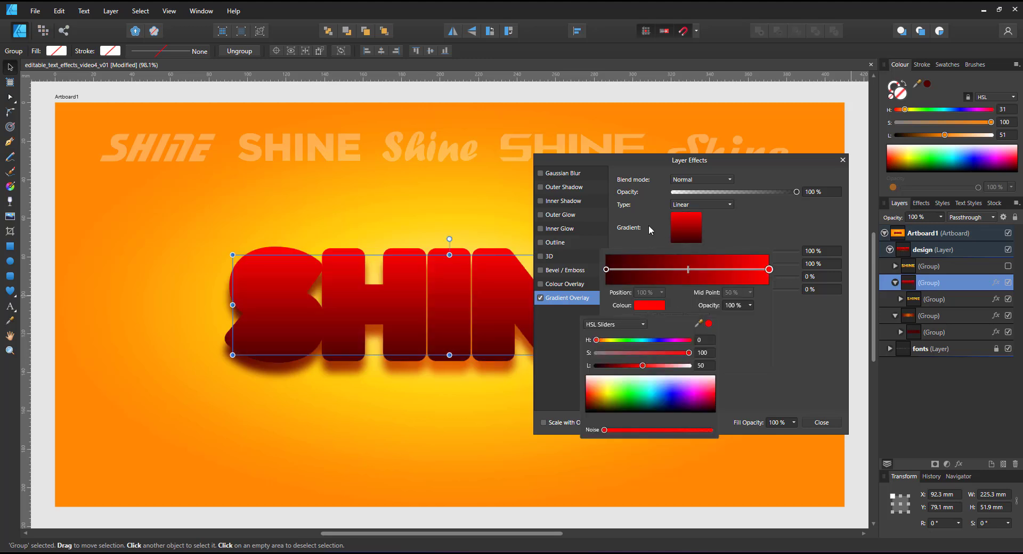
# Step: Add an inner Bevel / Emboss lit from above to the red group and increase its radius
pyautogui.click(540, 270)
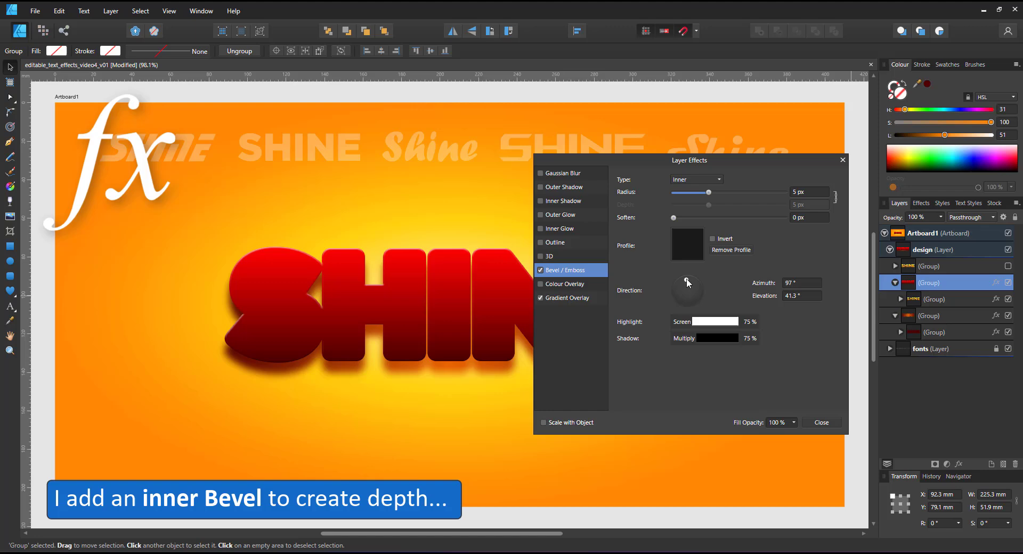
pyautogui.moveTo(687, 282); pyautogui.dragTo(689, 272)
pyautogui.moveTo(708, 192); pyautogui.dragTo(722, 194)
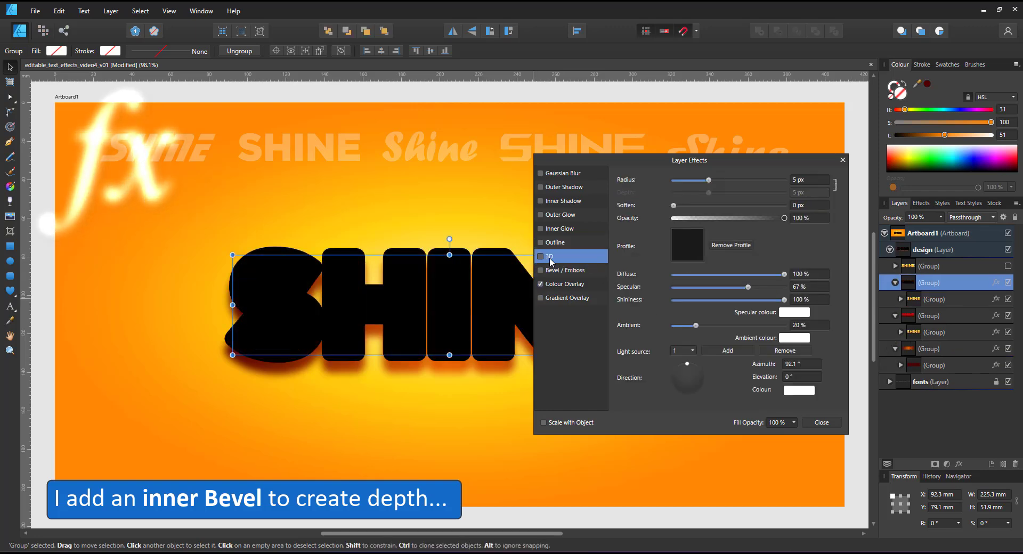
# Step: On a duplicated group with a black Colour Overlay, add a 3D effect with radius 16.4 px, specular 100 % and shininess 85 %
pyautogui.click(551, 260)
pyautogui.moveTo(708, 180); pyautogui.dragTo(729, 180)
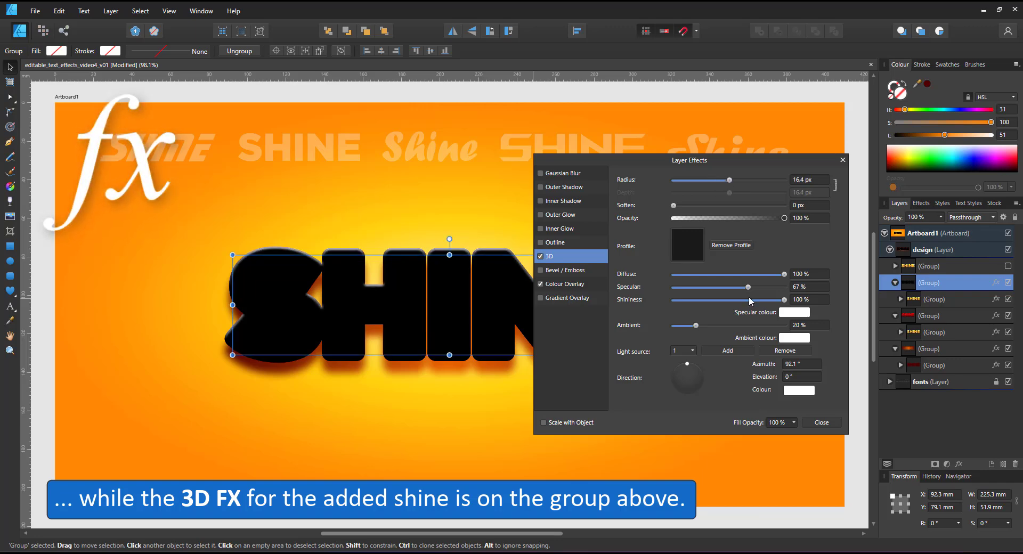
pyautogui.moveTo(748, 287)
pyautogui.mouseDown()
pyautogui.moveTo(786, 288)
pyautogui.moveTo(767, 300)
pyautogui.mouseUp()
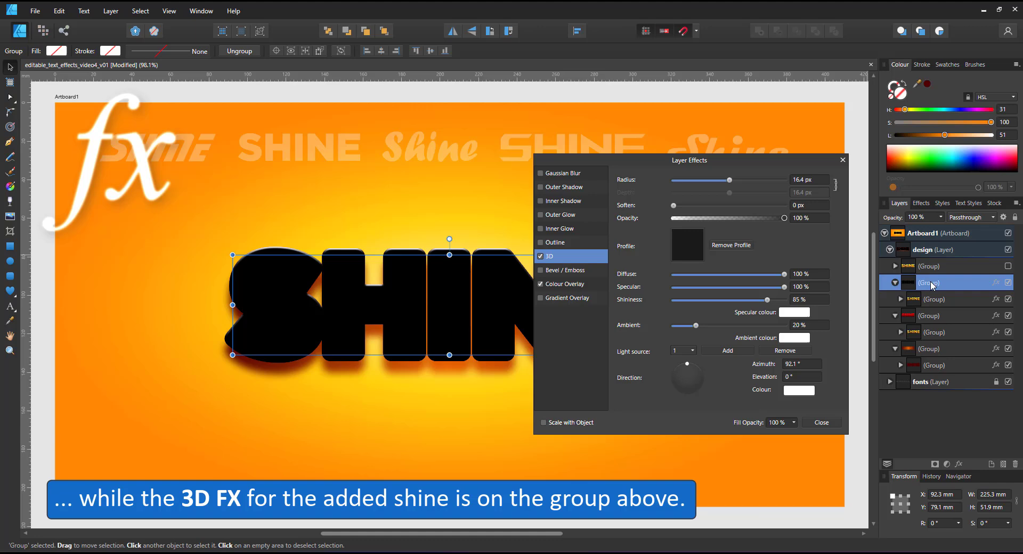
# Step: Add a second 3D light source from below at azimuth -89.4° and elevation 0°, coloured grey with L 36
pyautogui.click(723, 353)
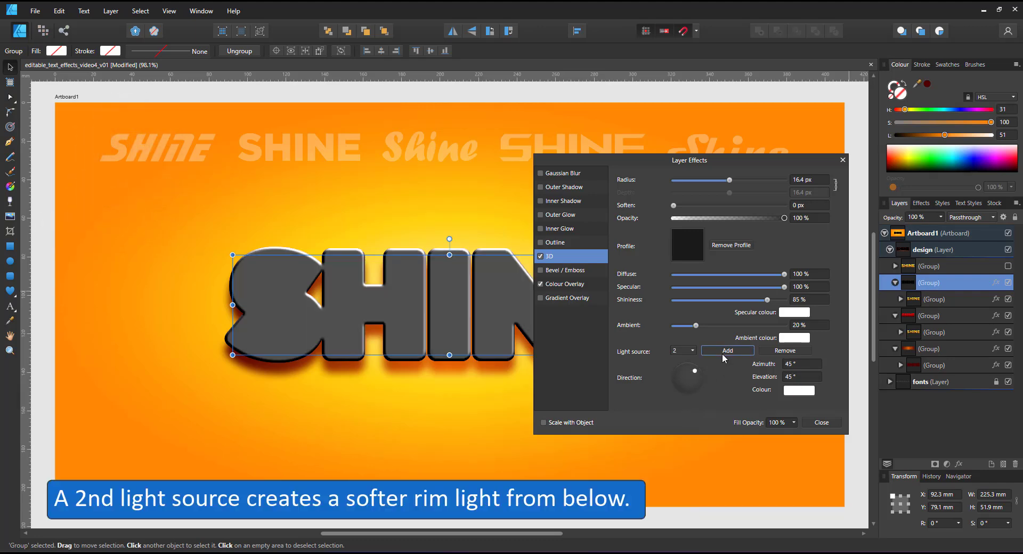
pyautogui.moveTo(687, 363); pyautogui.dragTo(688, 404)
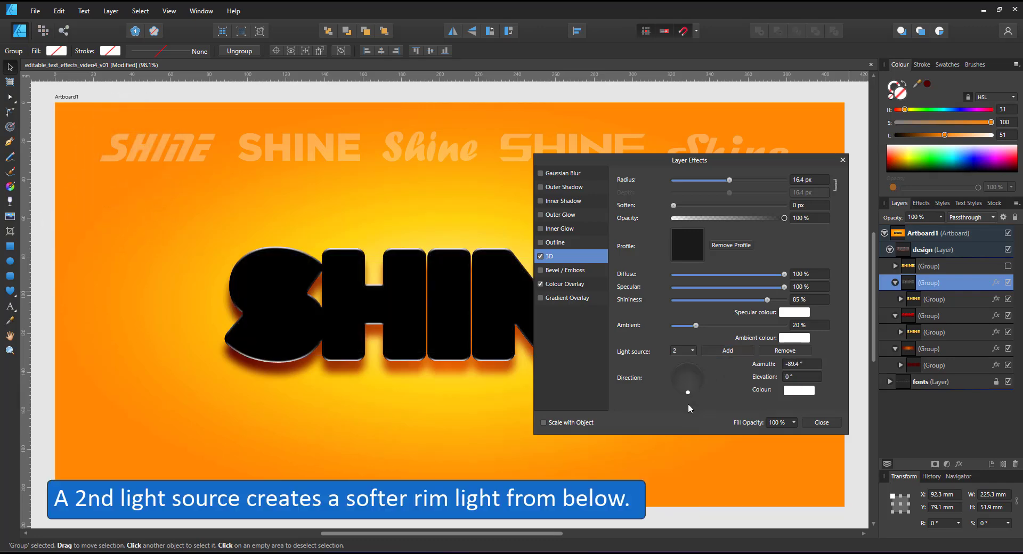
pyautogui.click(790, 391)
pyautogui.click(779, 451)
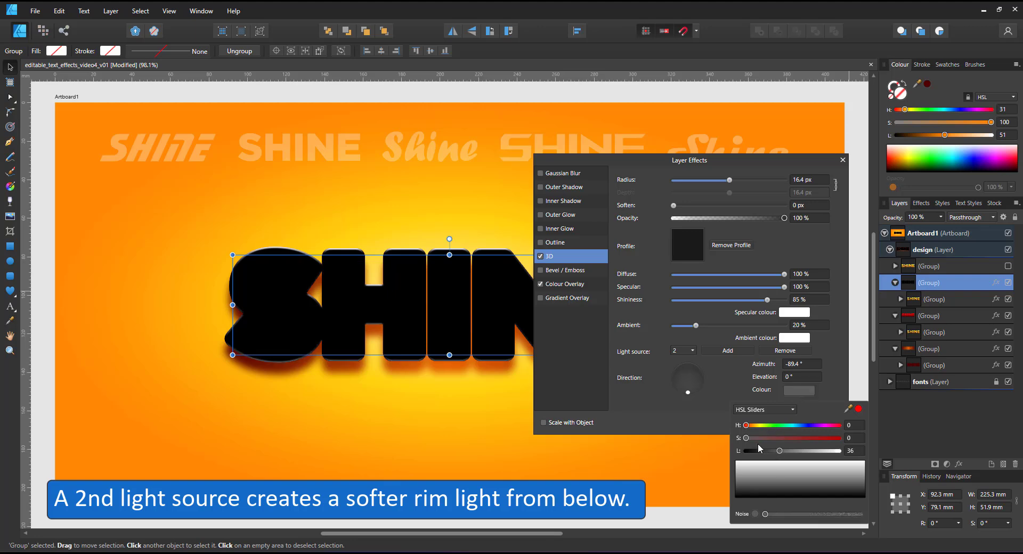
pyautogui.click(845, 165)
pyautogui.click(842, 160)
# Step: Set the blend mode of the black 3D group to Screen
pyautogui.click(964, 218)
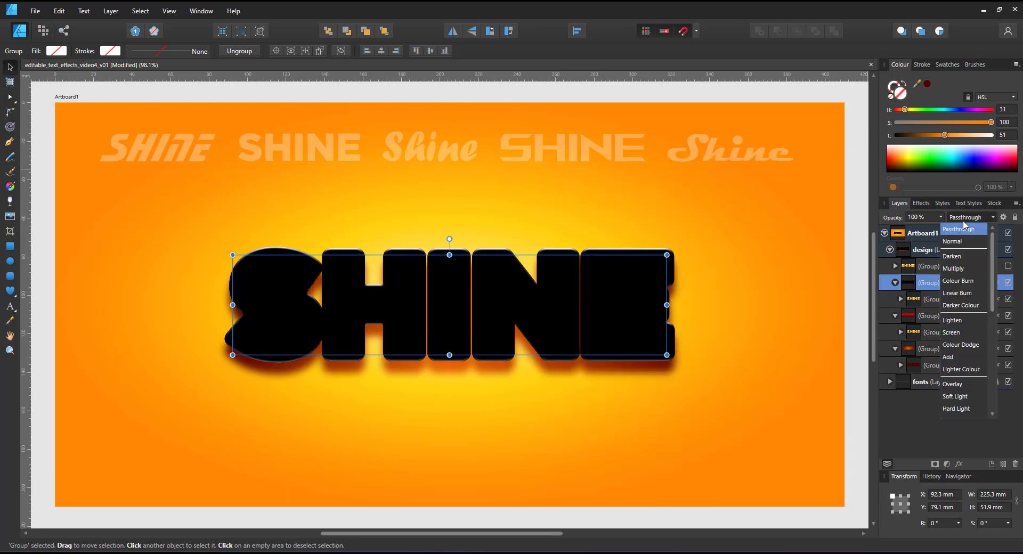
pyautogui.click(951, 332)
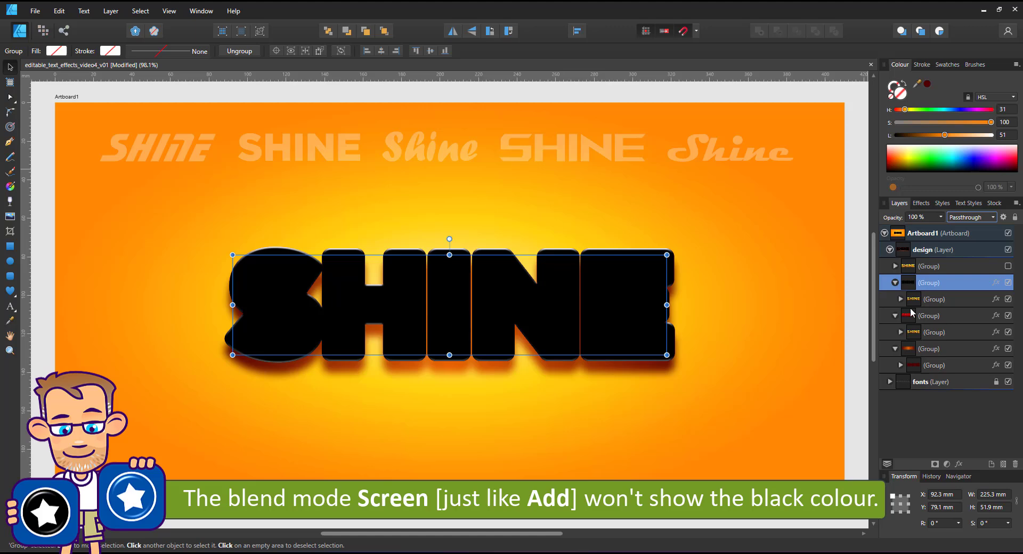
pyautogui.click(988, 218)
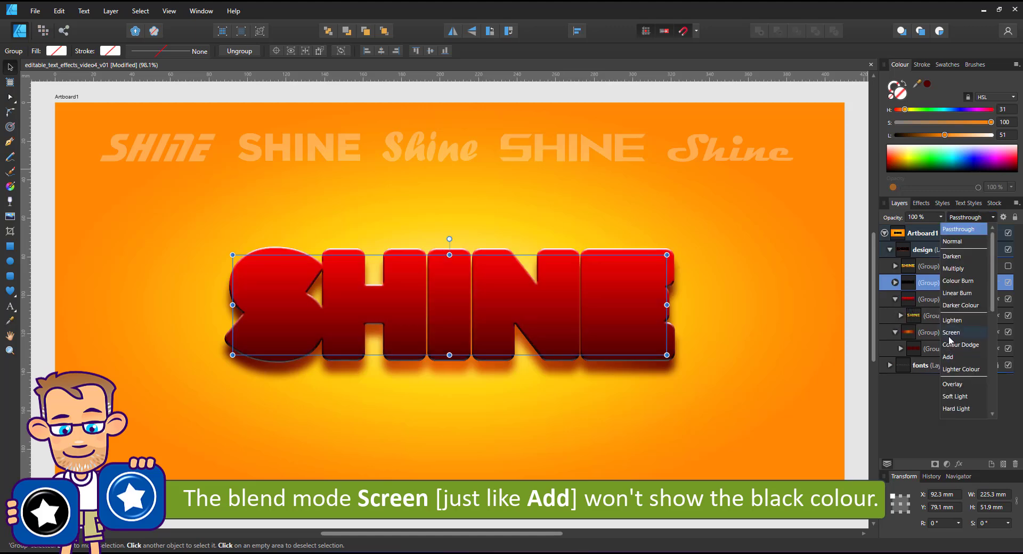
pyautogui.click(952, 332)
pyautogui.click(972, 217)
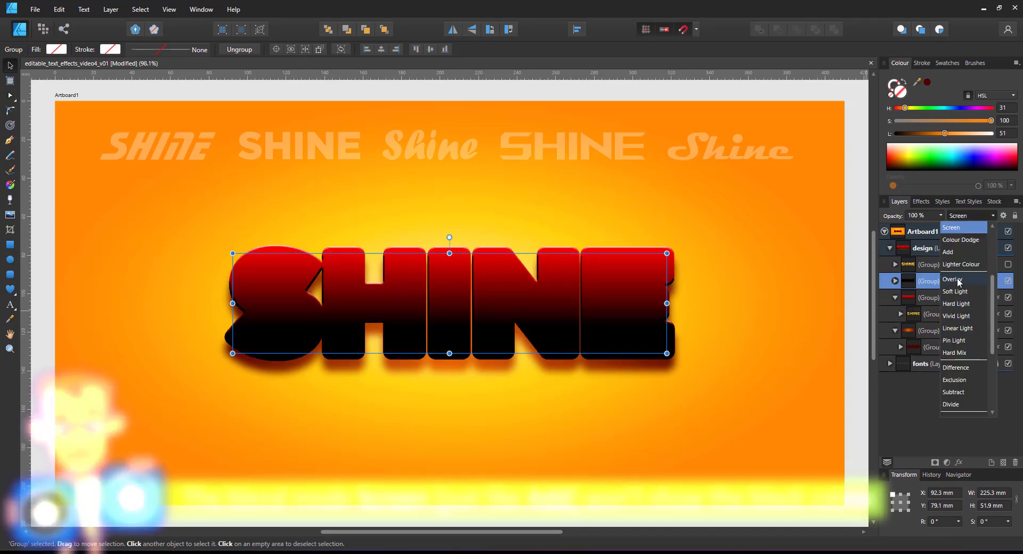
pyautogui.click(941, 257)
# Step: Set the red group's bevel radius to 14.3 px and its shadow colour to dark red with H 0, S 100, L 21
pyautogui.click(995, 297)
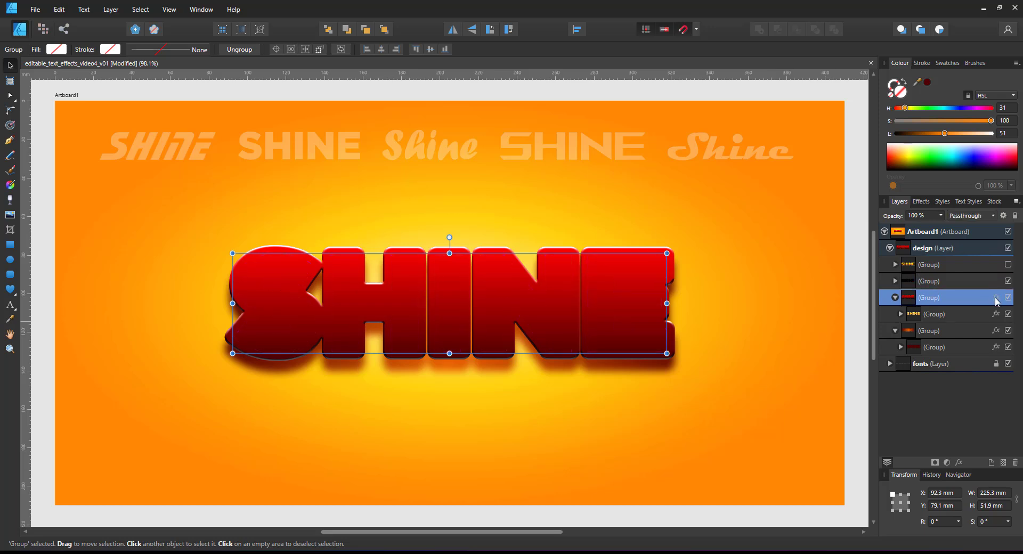
pyautogui.moveTo(722, 191); pyautogui.dragTo(727, 191)
pyautogui.click(717, 336)
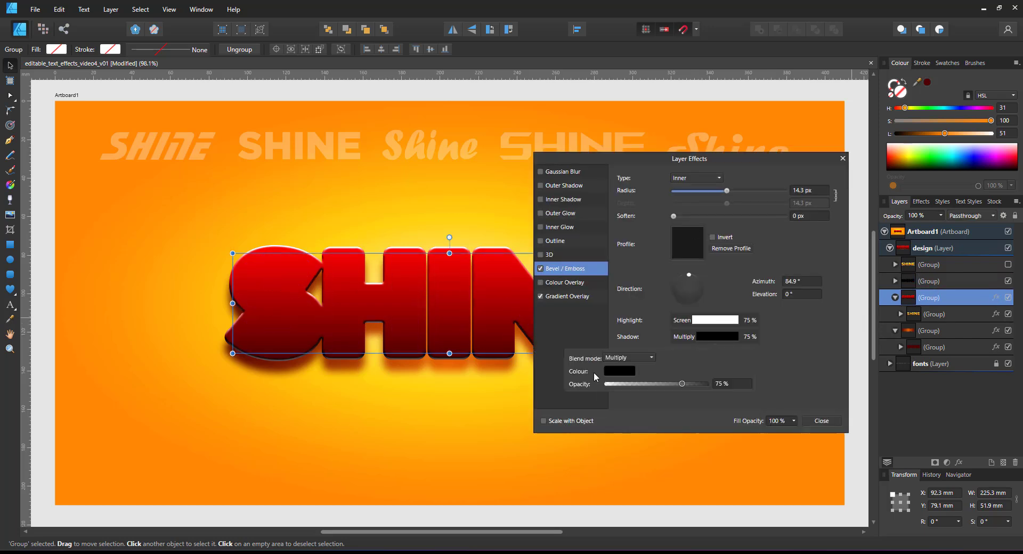
pyautogui.click(619, 371)
pyautogui.moveTo(566, 431); pyautogui.dragTo(585, 432)
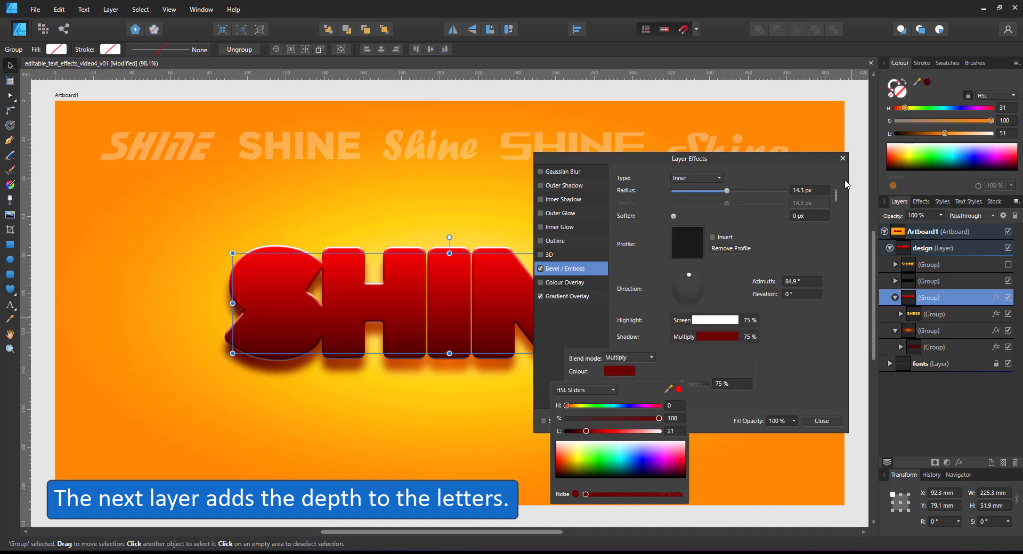
pyautogui.click(842, 158)
# Step: Make the golden text group visible again, duplicate it and move the top copy up slightly to Y 76.8 mm
pyautogui.click(1005, 264)
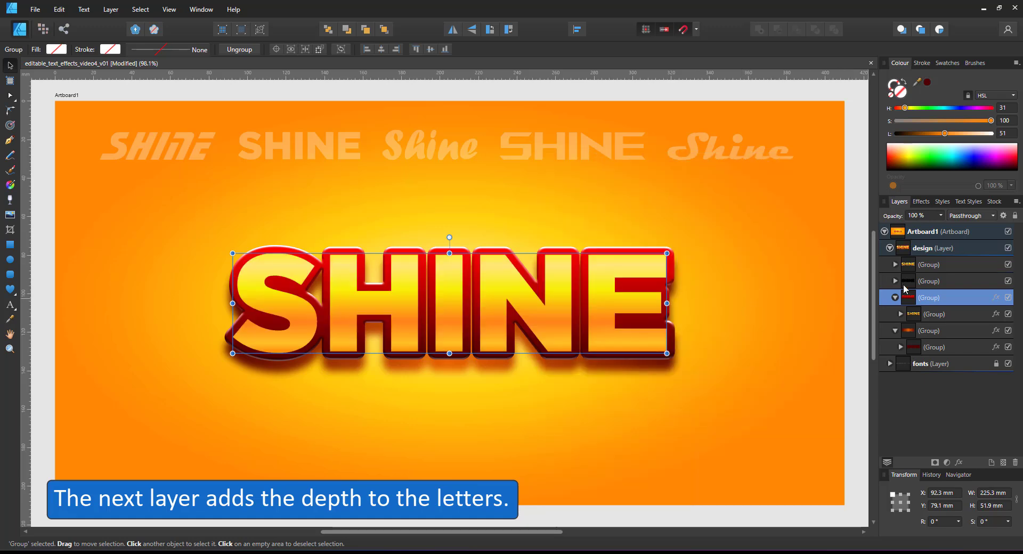
pyautogui.click(930, 264)
pyautogui.hotkey('ctrl', 'j')
pyautogui.moveTo(609, 281); pyautogui.dragTo(656, 269)
pyautogui.scroll(2, 635, 282)
# Step: Add a dark red Colour Overlay with H 0, S 100, L 23 to the group nested in the lower golden copy
pyautogui.click(930, 281)
pyautogui.click(895, 280)
pyautogui.click(932, 297)
pyautogui.click(959, 461)
pyautogui.click(540, 282)
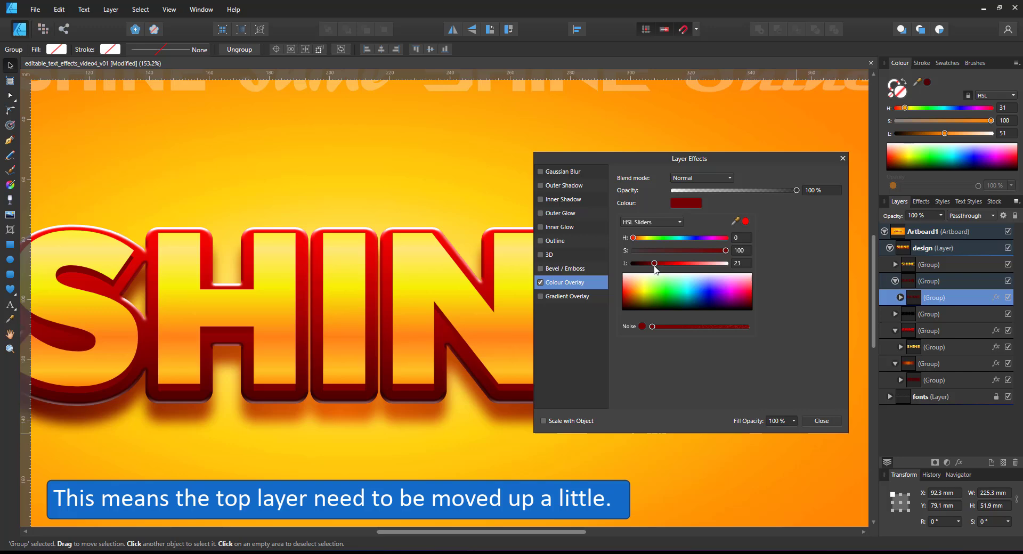
# Step: Add an Outer Shadow to the same nested group with radius 100 px and opacity 100 %
pyautogui.click(541, 182)
pyautogui.click(540, 184)
pyautogui.moveTo(673, 203); pyautogui.dragTo(686, 204)
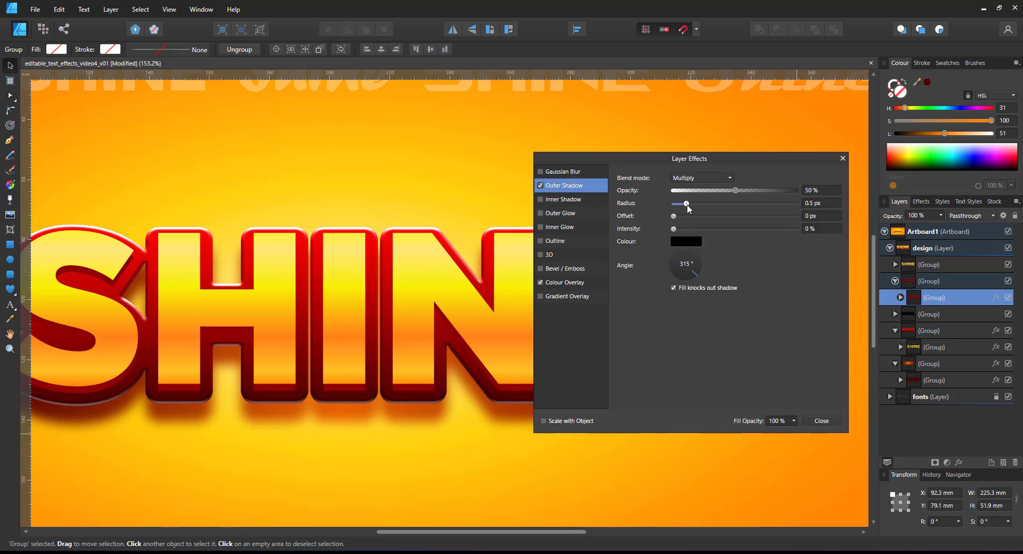
pyautogui.moveTo(761, 203); pyautogui.dragTo(798, 203)
pyautogui.moveTo(735, 190); pyautogui.dragTo(840, 188)
pyautogui.click(842, 158)
pyautogui.scroll(-2, 452, 309)
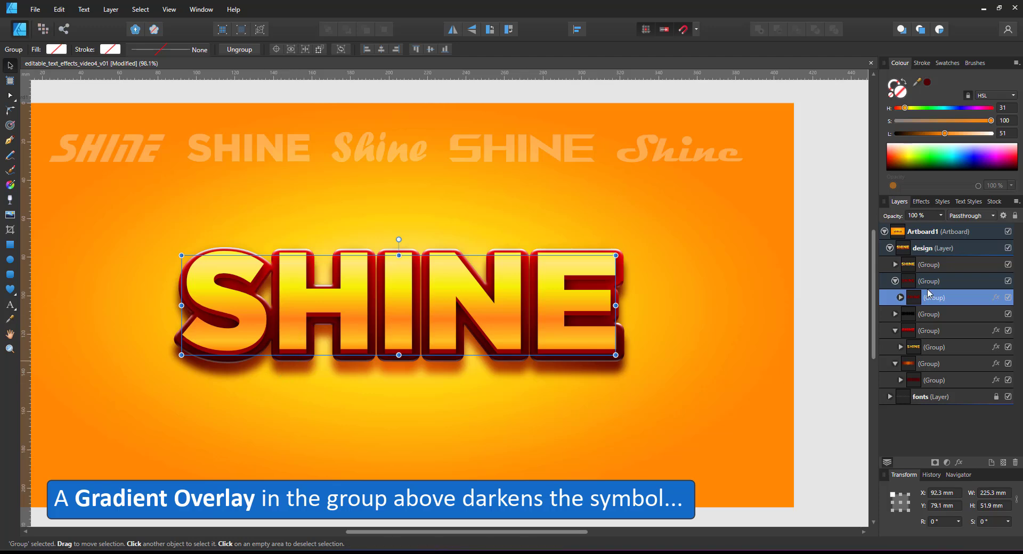
# Step: Try a black-to-white Gradient Overlay at 90° in Multiply mode in place of the nested group's Colour Overlay
pyautogui.click(996, 297)
pyautogui.click(540, 296)
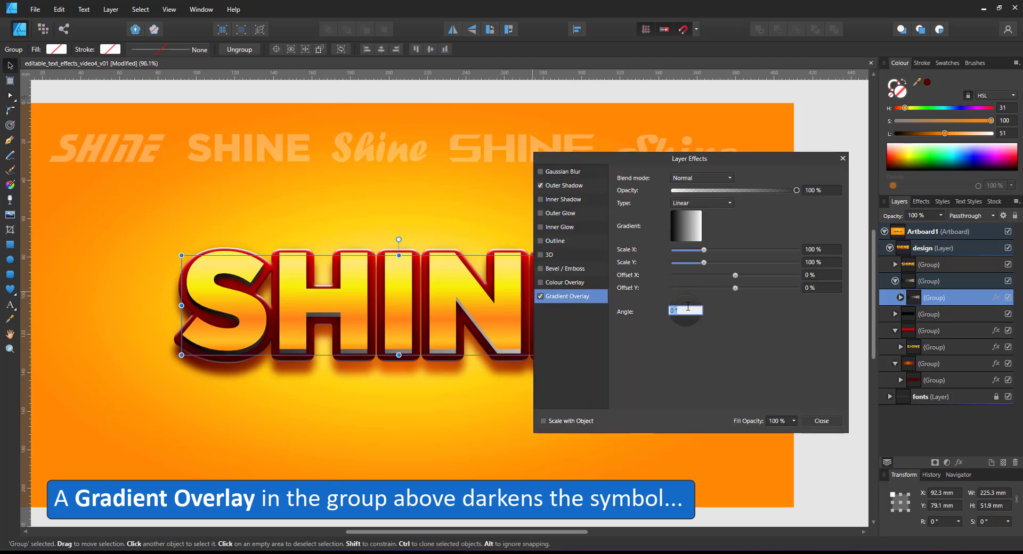
pyautogui.write('90')
pyautogui.press('Return')
pyautogui.click(702, 177)
pyautogui.click(693, 220)
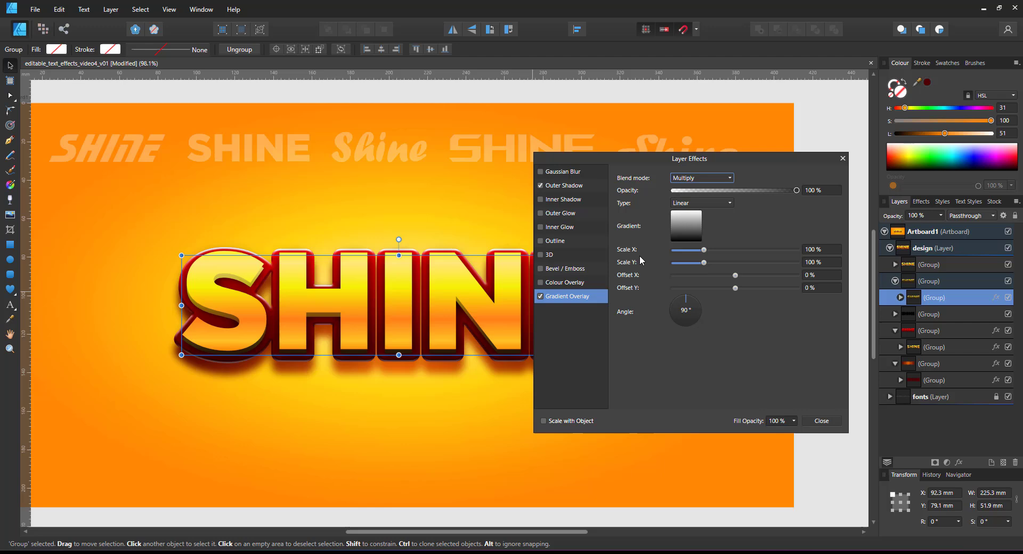
pyautogui.click(540, 296)
# Step: Enable the nested group's Colour Overlay again and lighten its colour to bright red
pyautogui.click(540, 282)
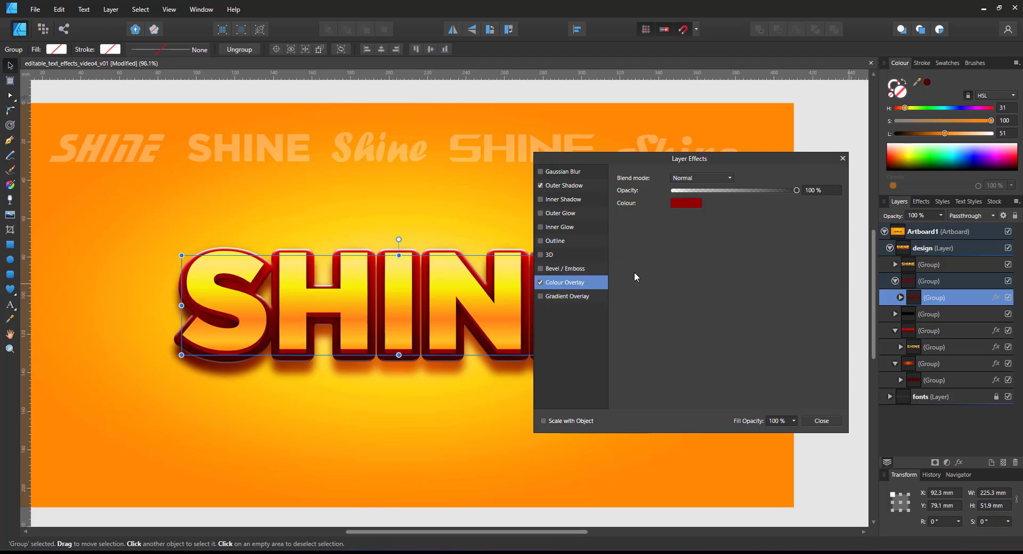
pyautogui.click(685, 203)
pyautogui.moveTo(659, 263); pyautogui.dragTo(682, 264)
# Step: Add a linear Gradient Overlay at 90° to the enclosing parent group in Multiply mode with 70 % opacity
pyautogui.click(925, 282)
pyautogui.click(540, 296)
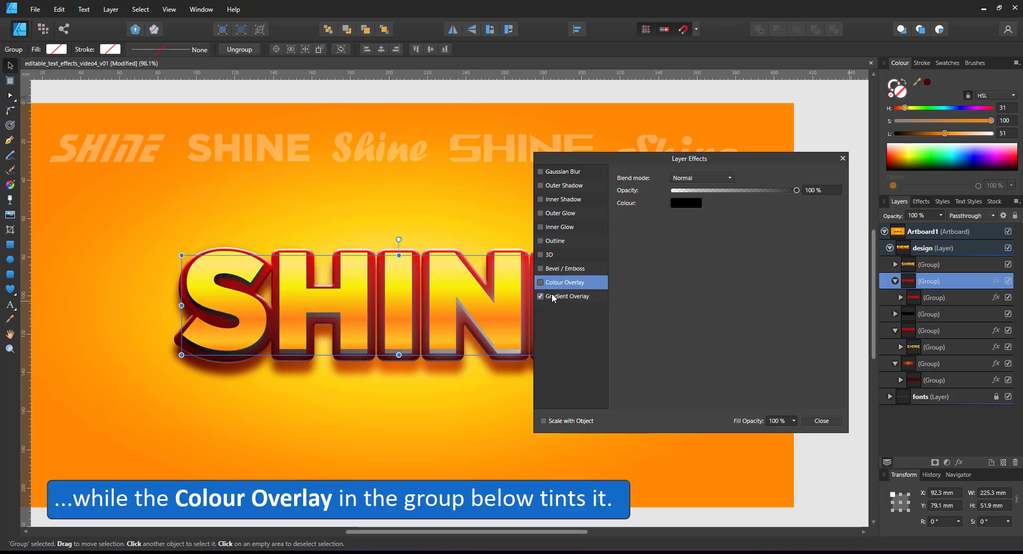
pyautogui.click(554, 296)
pyautogui.click(698, 178)
pyautogui.click(679, 218)
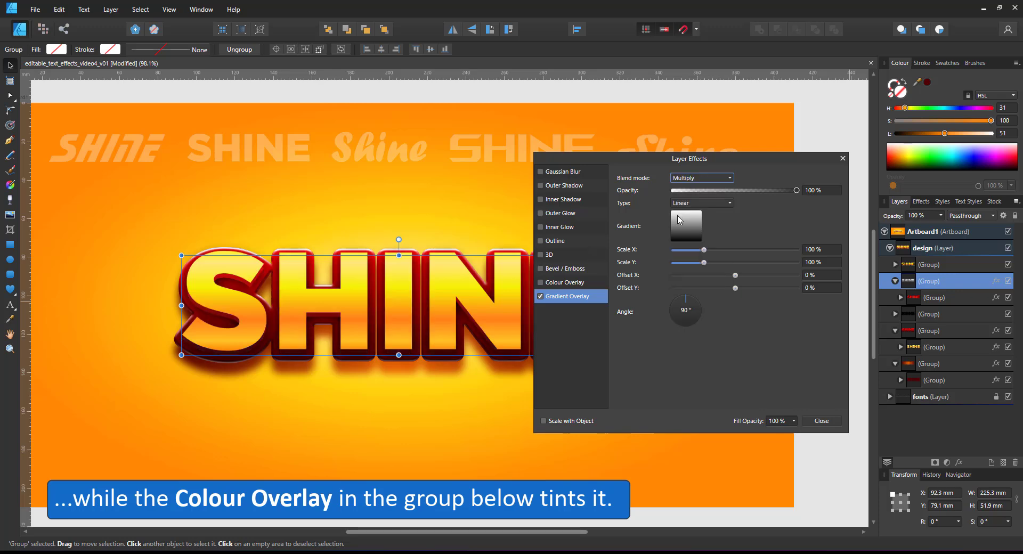
pyautogui.moveTo(796, 190); pyautogui.dragTo(759, 190)
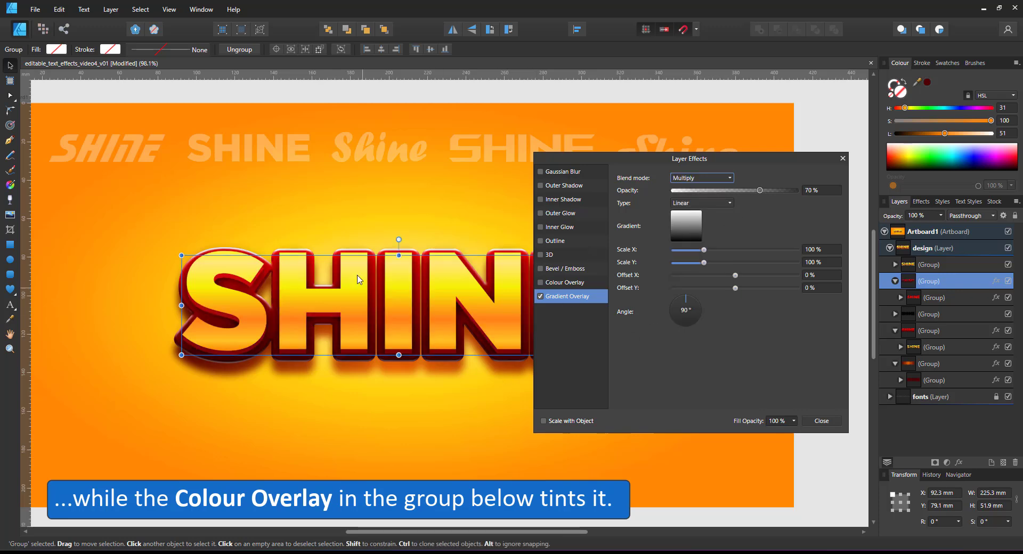
# Step: Darken the white end stop of the parent group's overlay gradient to grey
pyautogui.click(692, 238)
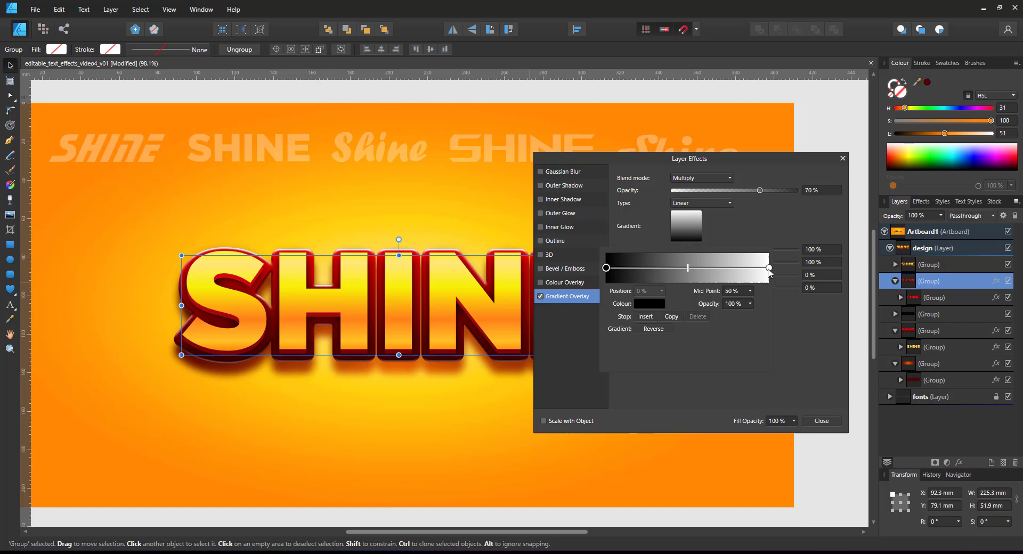
pyautogui.click(768, 267)
pyautogui.click(650, 303)
pyautogui.moveTo(644, 364); pyautogui.dragTo(657, 363)
pyautogui.click(842, 159)
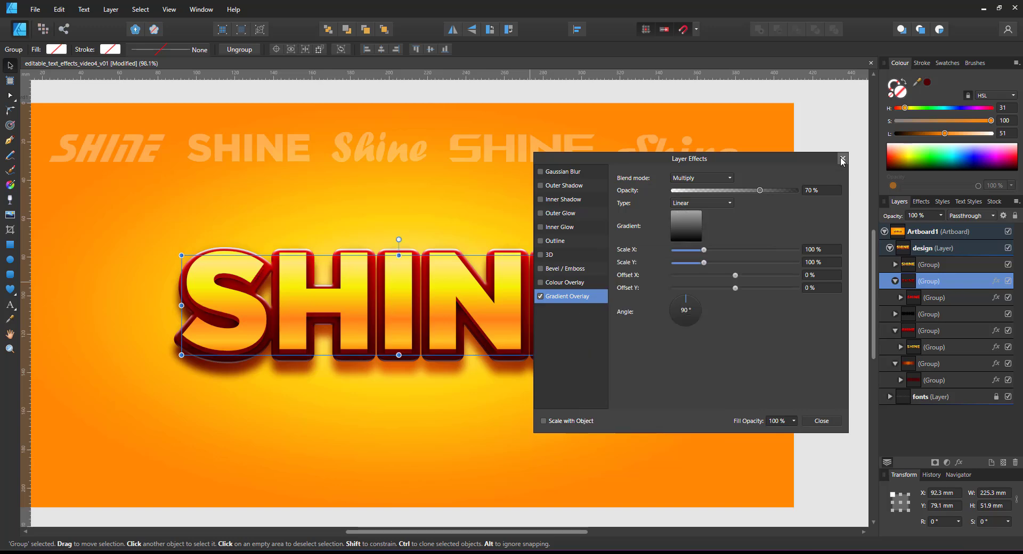
# Step: Set the nested group's red Colour Overlay to Multiply mode with 80 % opacity
pyautogui.click(937, 330)
pyautogui.click(933, 298)
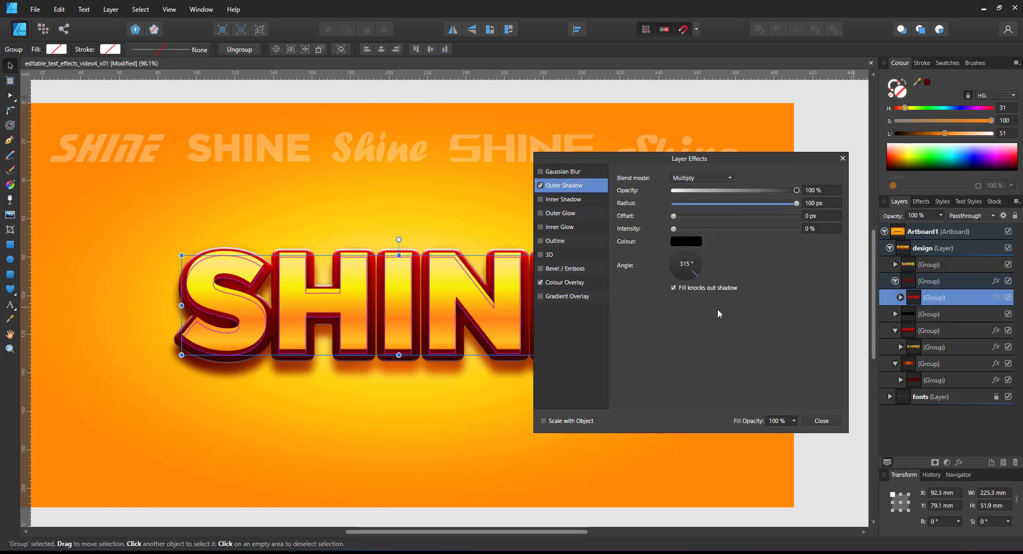
pyautogui.click(558, 282)
pyautogui.click(700, 177)
pyautogui.click(687, 209)
pyautogui.moveTo(753, 190); pyautogui.dragTo(767, 191)
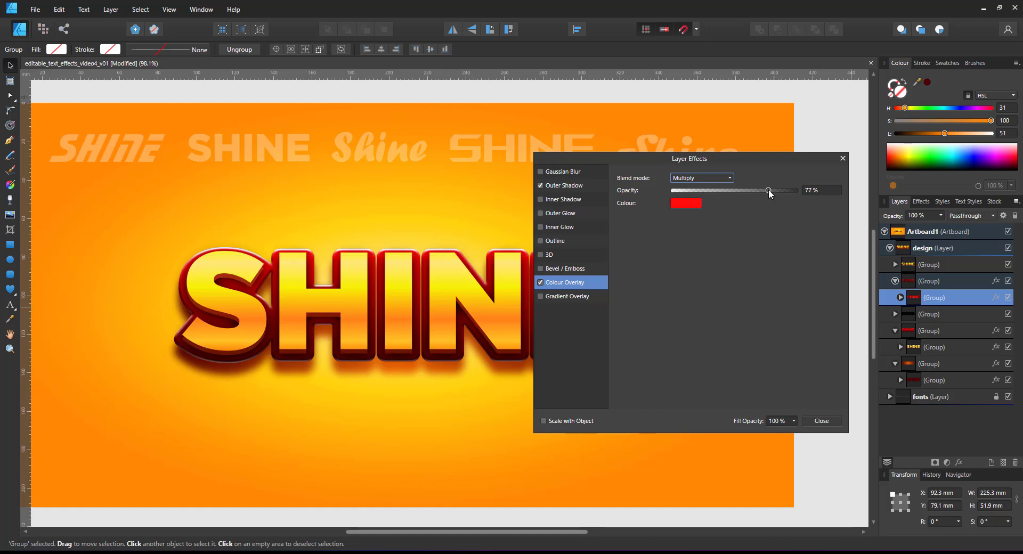
pyautogui.click(820, 190)
pyautogui.write('80')
pyautogui.click(843, 158)
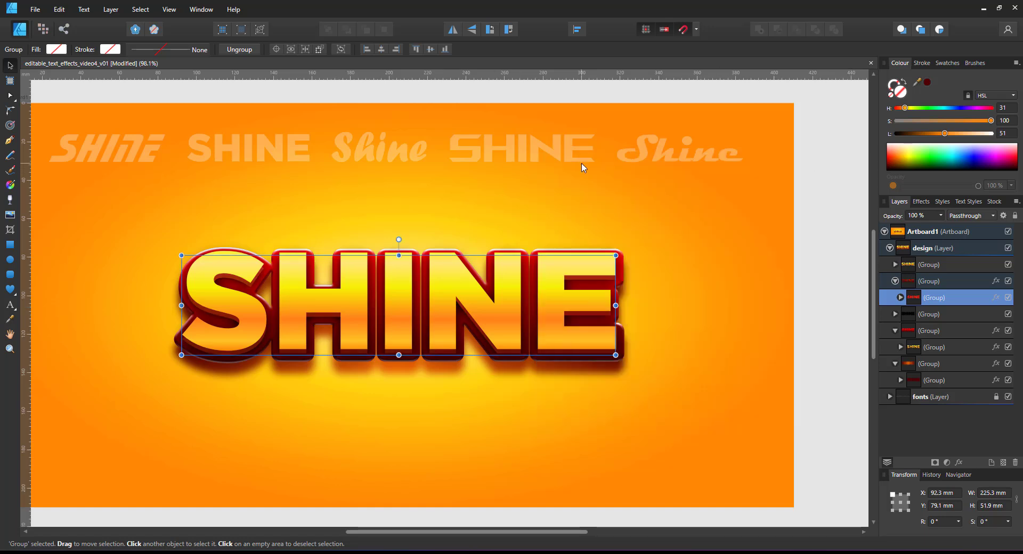
# Step: Add an Inner Bevel / Emboss with radius 16.4 px to the group nested in the top golden text group
pyautogui.click(931, 265)
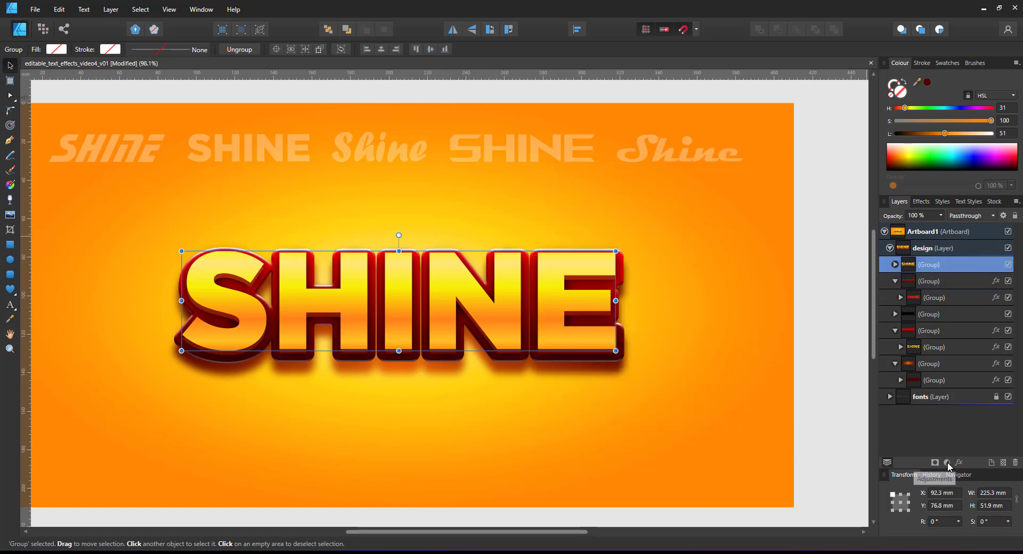
pyautogui.click(895, 264)
pyautogui.click(937, 281)
pyautogui.click(959, 461)
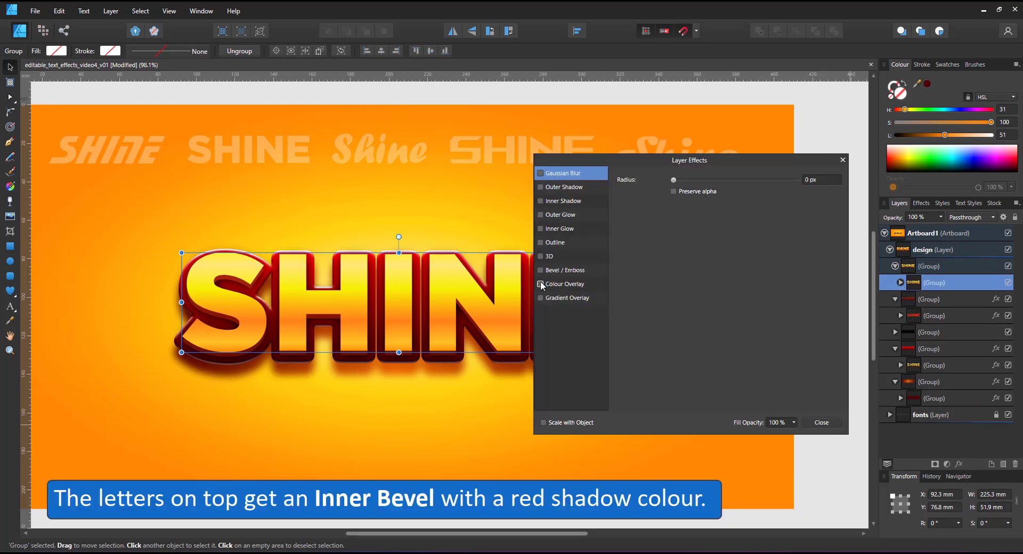
pyautogui.click(557, 271)
pyautogui.moveTo(708, 195); pyautogui.dragTo(731, 196)
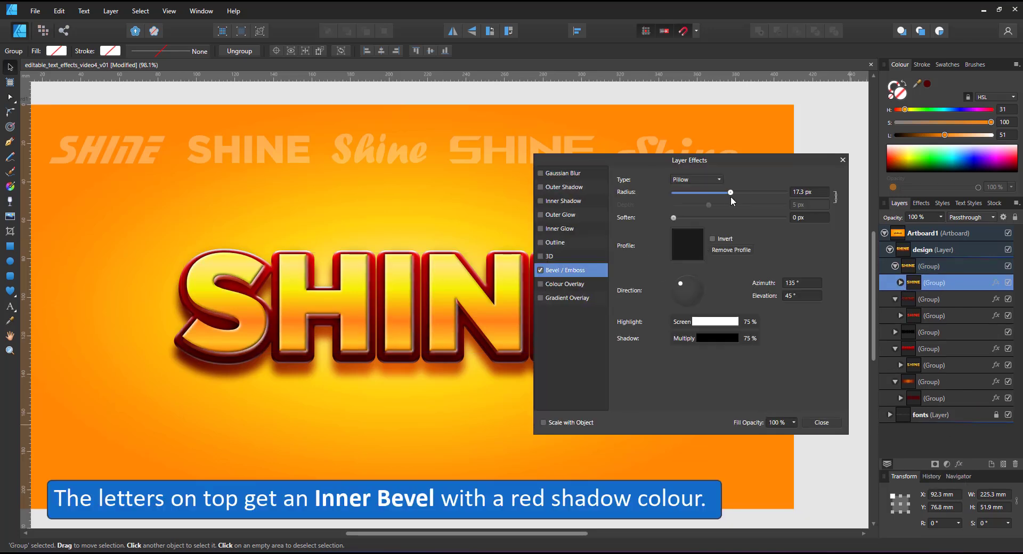
pyautogui.click(696, 181)
pyautogui.click(682, 189)
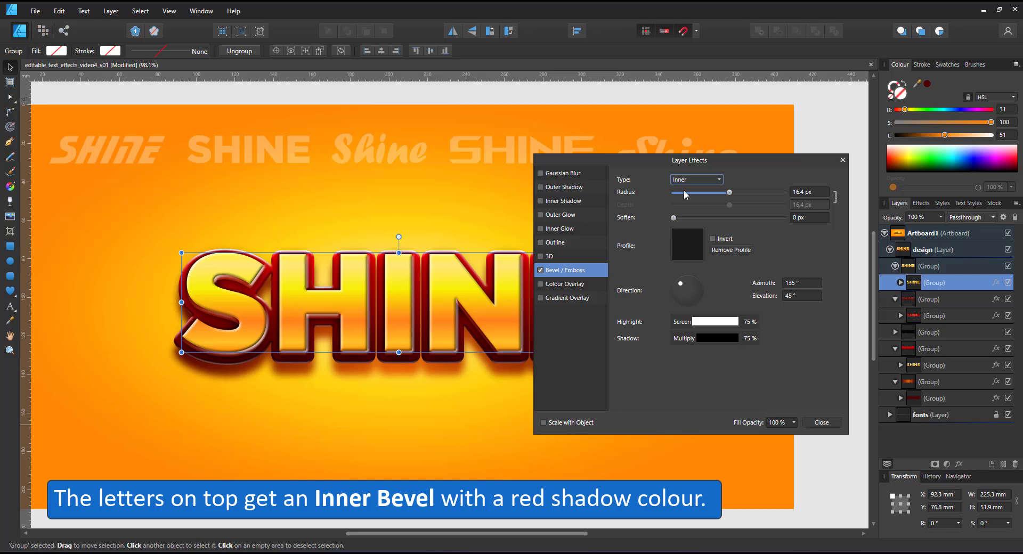
# Step: Give the bevel a straight diagonal profile and a pure red shadow colour with H 0, S 100, L 50
pyautogui.click(679, 253)
pyautogui.click(585, 379)
pyautogui.click(757, 206)
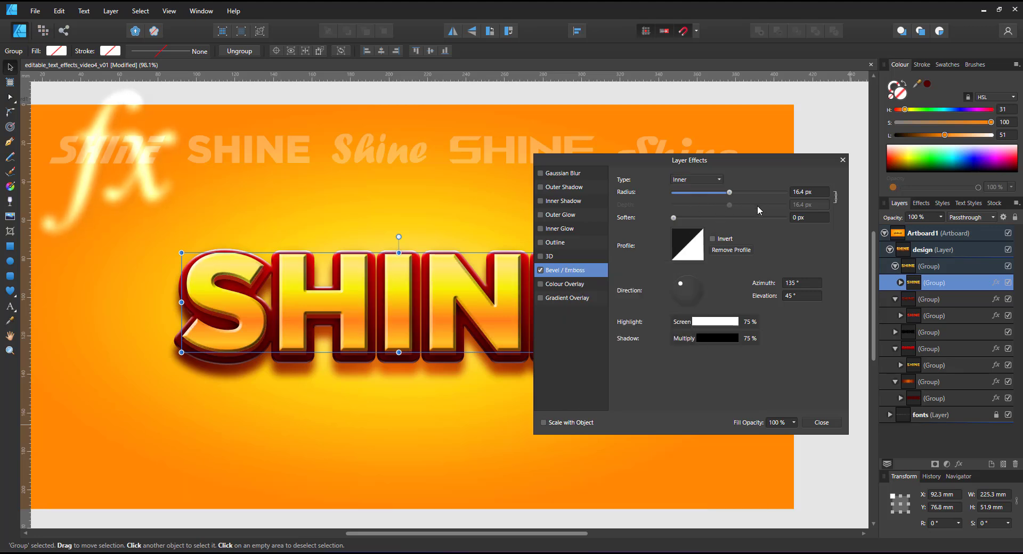
pyautogui.click(709, 338)
pyautogui.click(618, 373)
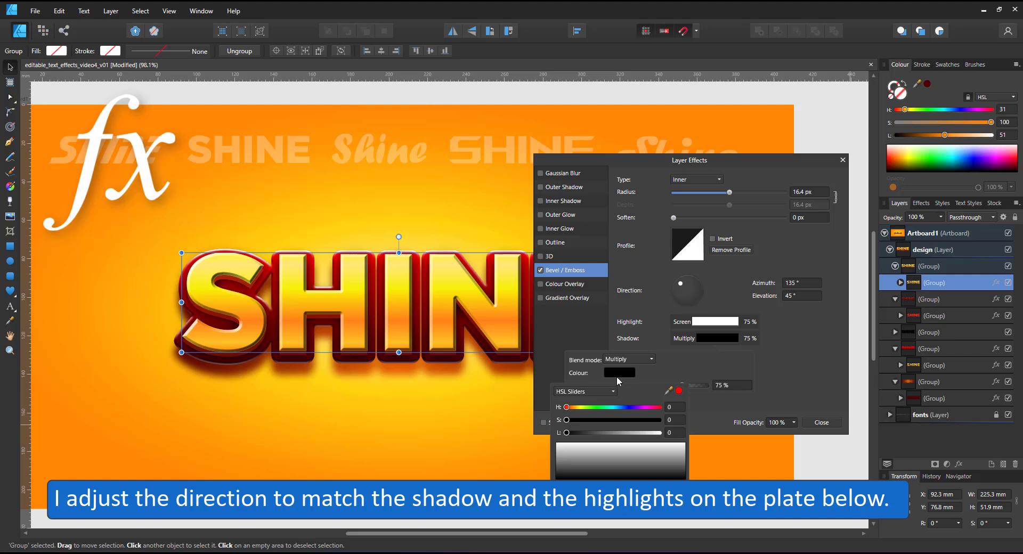
pyautogui.click(679, 391)
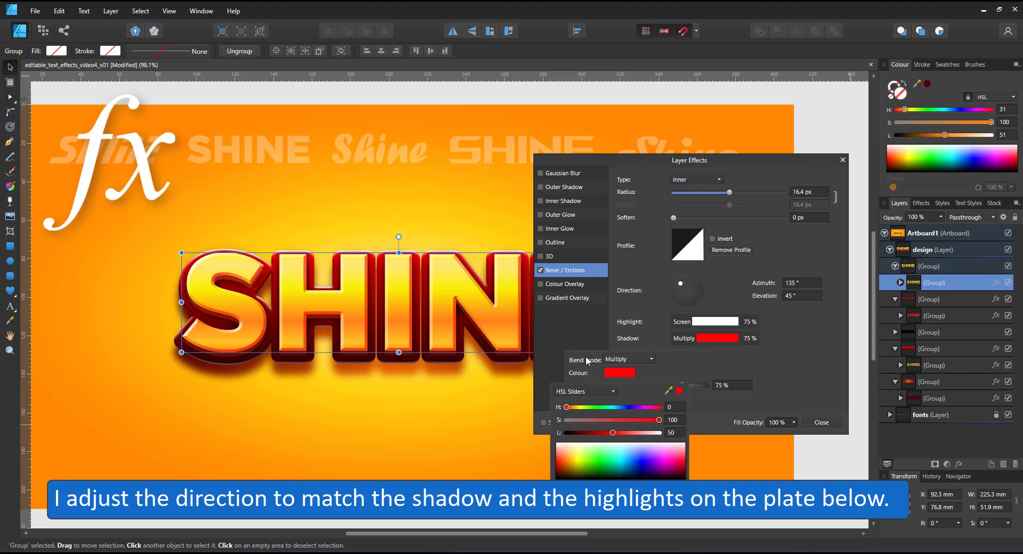
# Step: Light the bevel from directly above with azimuth 90° and elevation 35.1°
pyautogui.click(685, 279)
pyautogui.moveTo(686, 277); pyautogui.dragTo(688, 282)
pyautogui.click(799, 284)
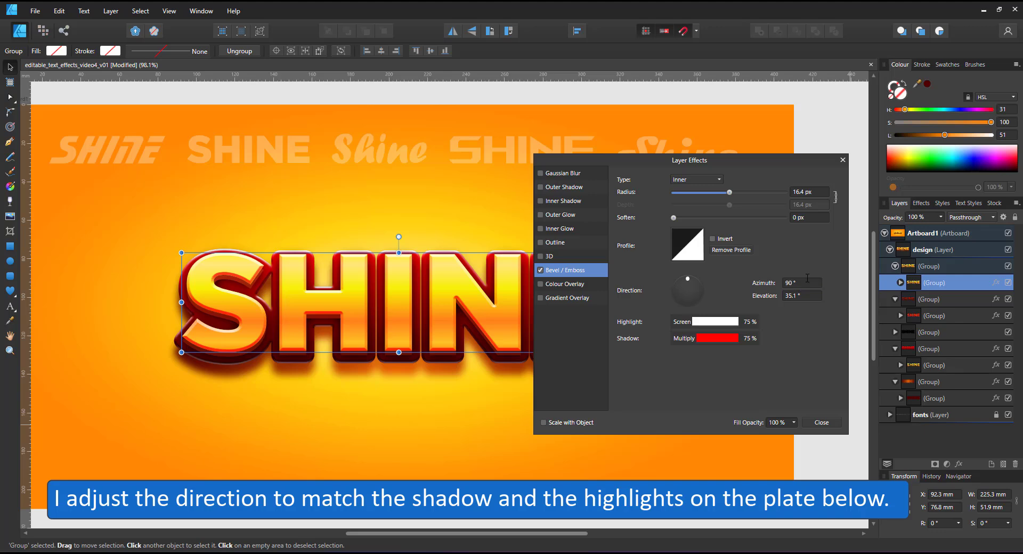
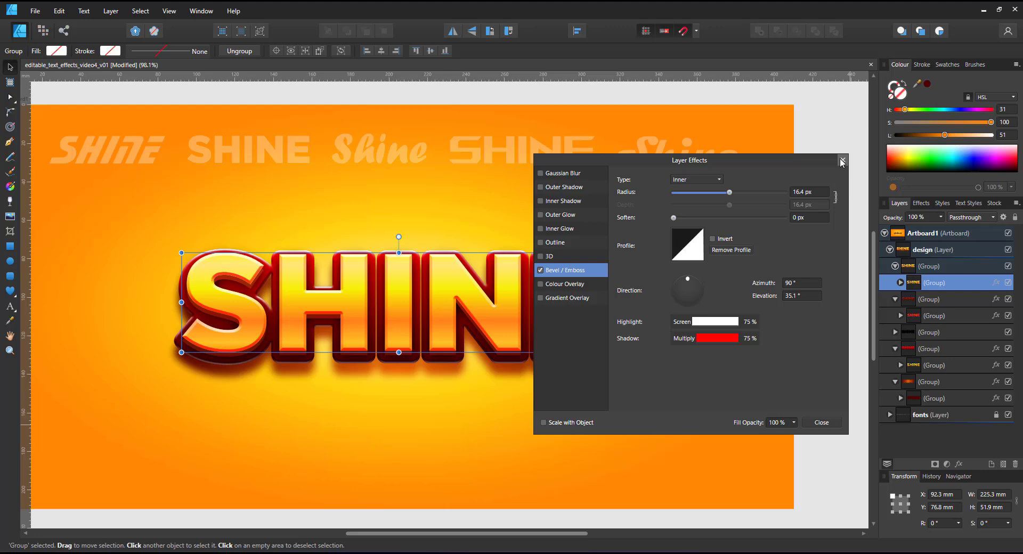
# Step: Add a 3D effect to the top golden parent group with specular 84 %, shininess 47 % and radius 76.7 px
pyautogui.click(930, 265)
pyautogui.click(546, 257)
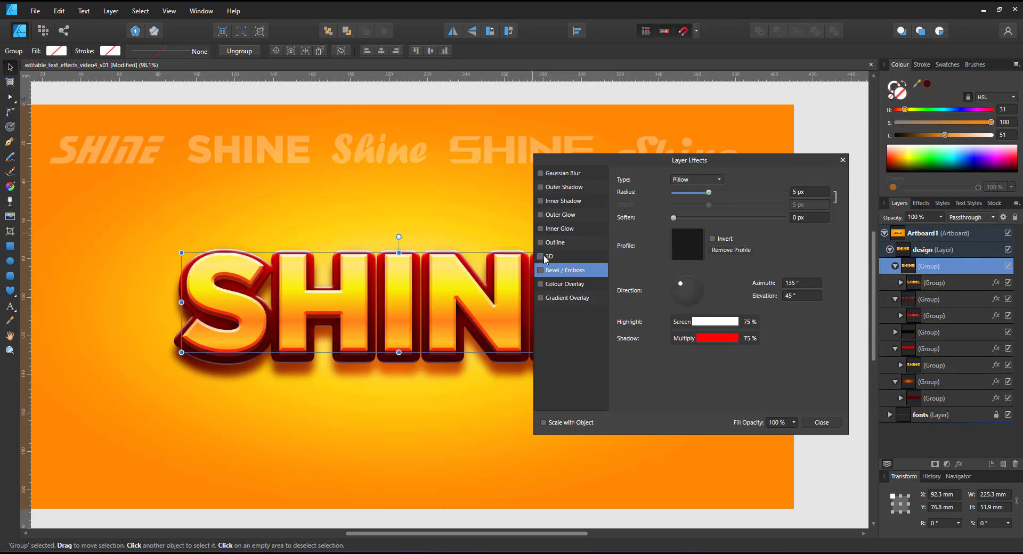
pyautogui.click(548, 257)
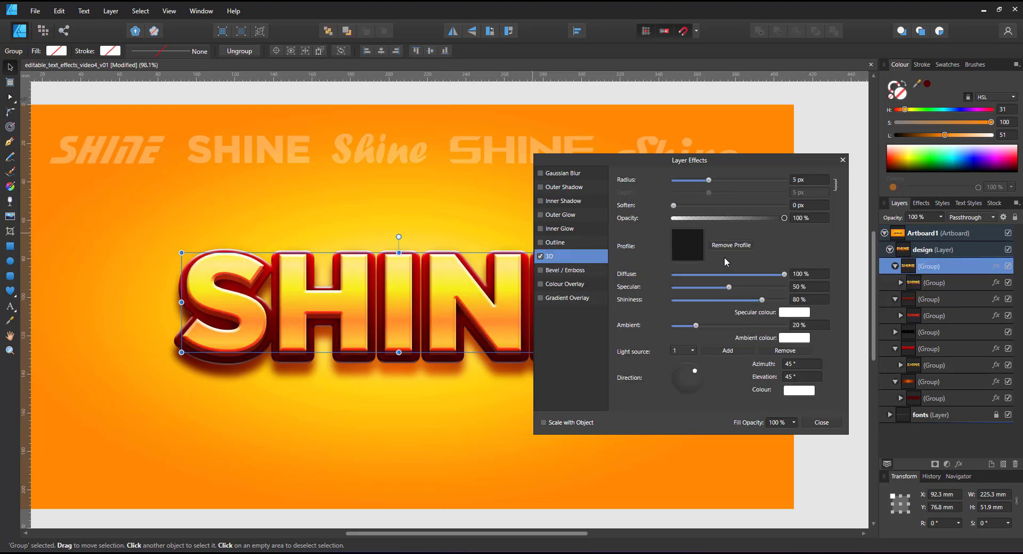
pyautogui.moveTo(725, 300)
pyautogui.mouseDown()
pyautogui.moveTo(742, 300)
pyautogui.moveTo(725, 300)
pyautogui.mouseUp()
pyautogui.click(741, 300)
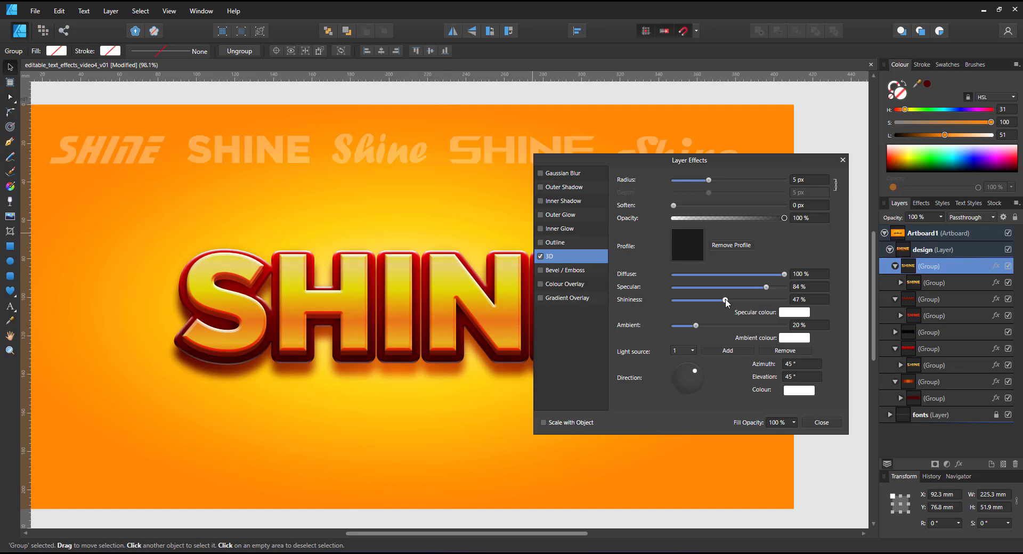
pyautogui.moveTo(708, 180); pyautogui.dragTo(778, 181)
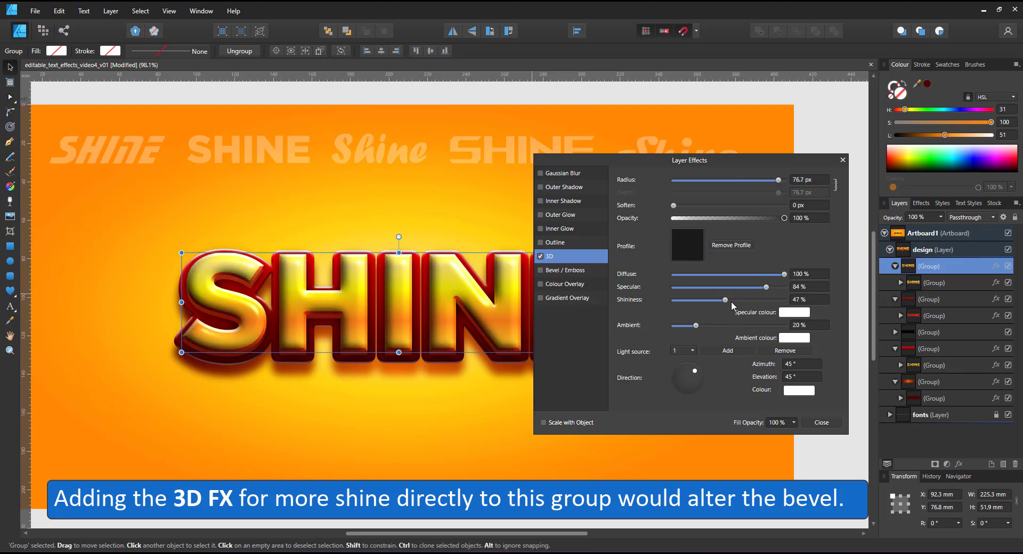
# Step: Aim the golden group's 3D light from above with azimuth 91.7° and elevation 53.1°, and switch that 3D effect off
pyautogui.moveTo(688, 373); pyautogui.dragTo(687, 372)
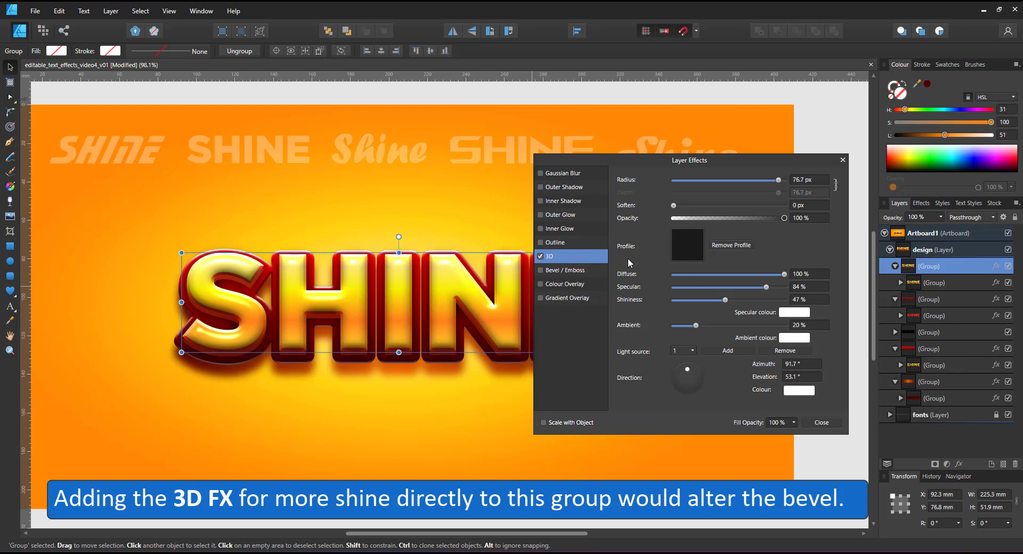
pyautogui.click(540, 256)
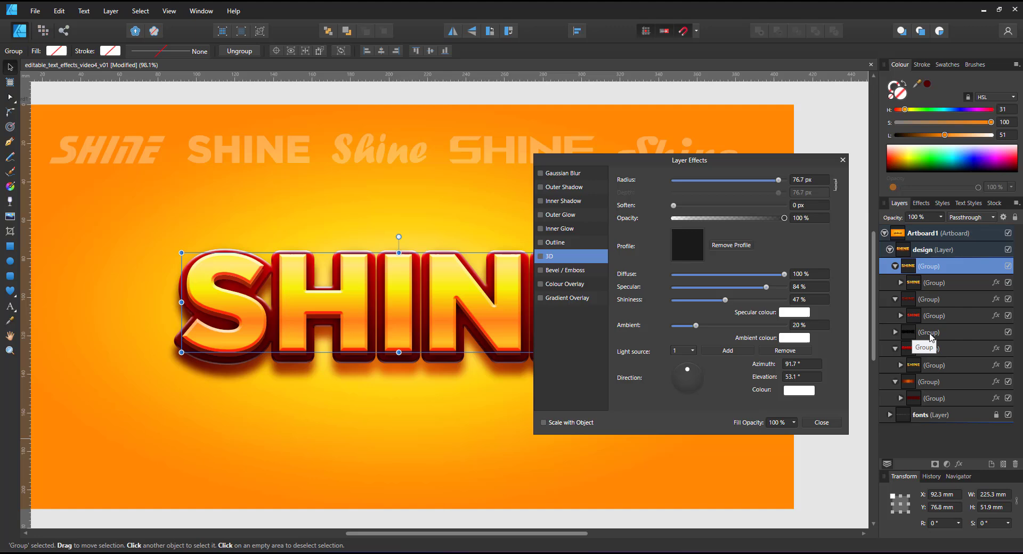
# Step: Duplicate the black highlight group that uses Add blending, place the copy at the top of the design layer and expand it
pyautogui.click(929, 337)
pyautogui.hotkey('ctrl', 'j')
pyautogui.moveTo(918, 332); pyautogui.dragTo(940, 264)
pyautogui.click(895, 266)
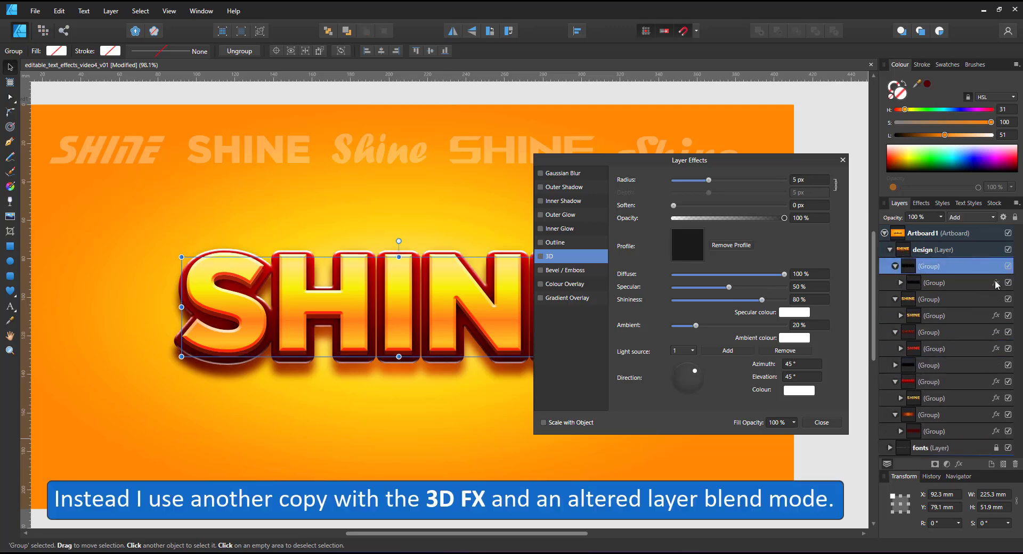
pyautogui.click(995, 283)
pyautogui.click(900, 282)
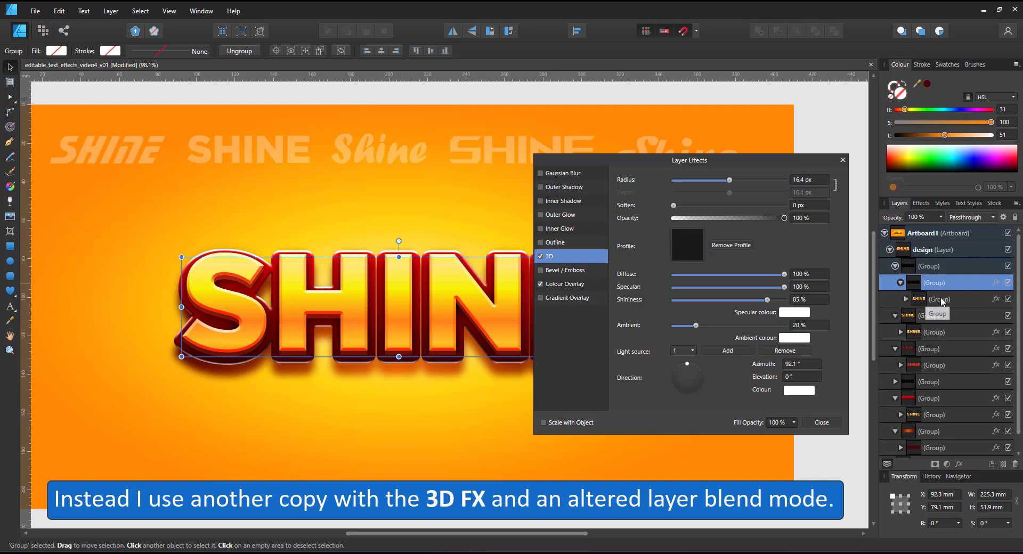
pyautogui.click(939, 299)
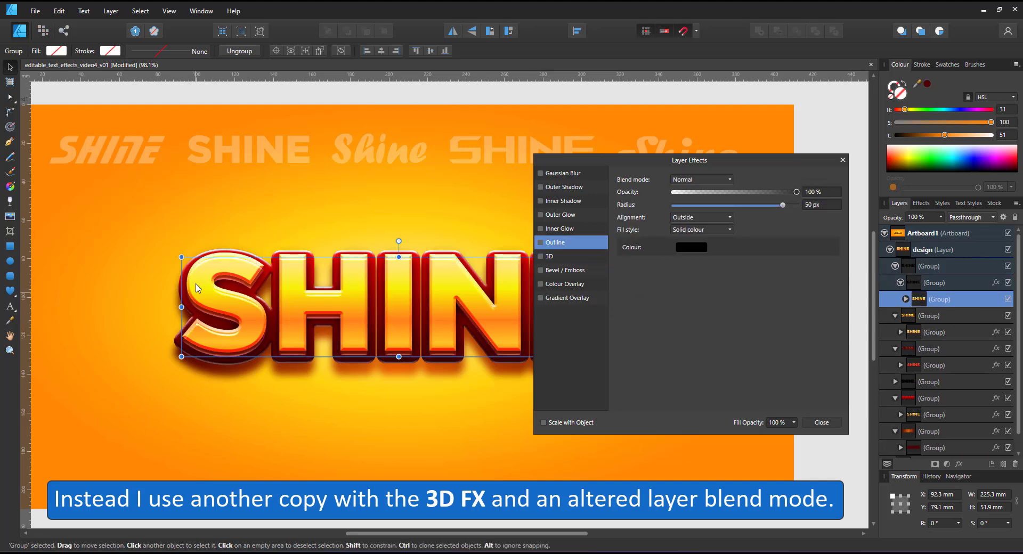
pyautogui.moveTo(233, 274); pyautogui.dragTo(234, 270)
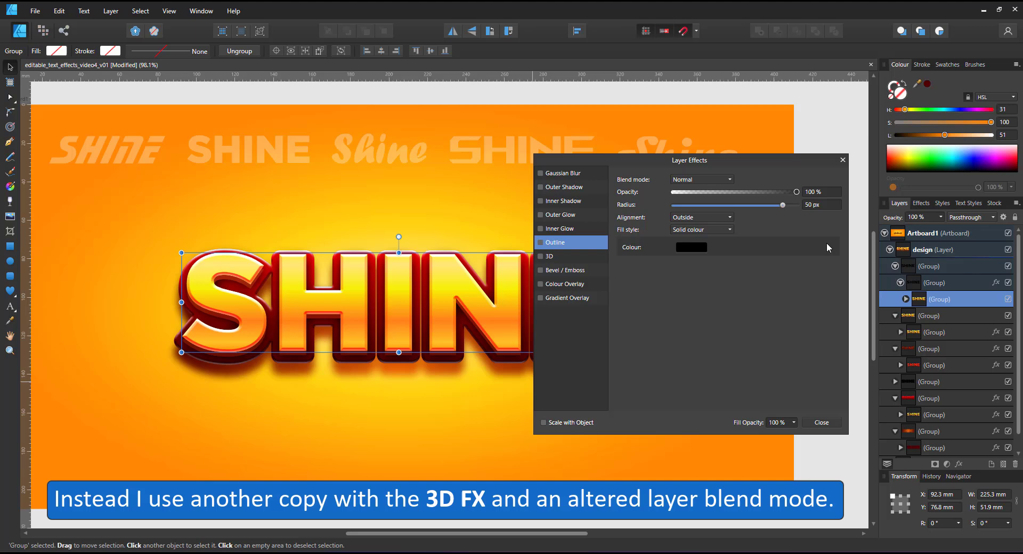
pyautogui.hotkey('ctrl', 'z')
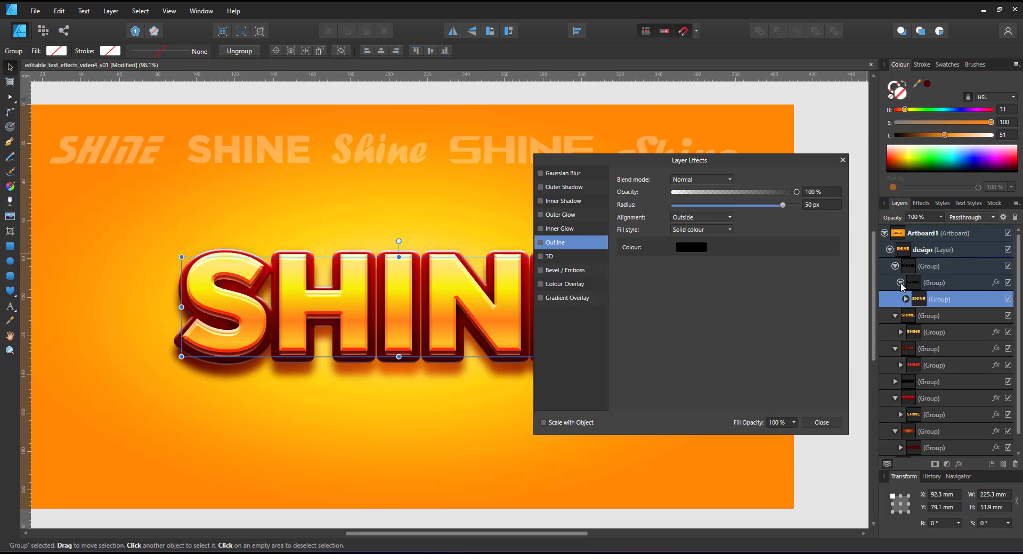
# Step: Move the whole copied highlight group up to Y 76.8 mm so it lines up with the golden letters
pyautogui.click(931, 270)
pyautogui.moveTo(212, 275); pyautogui.dragTo(212, 272)
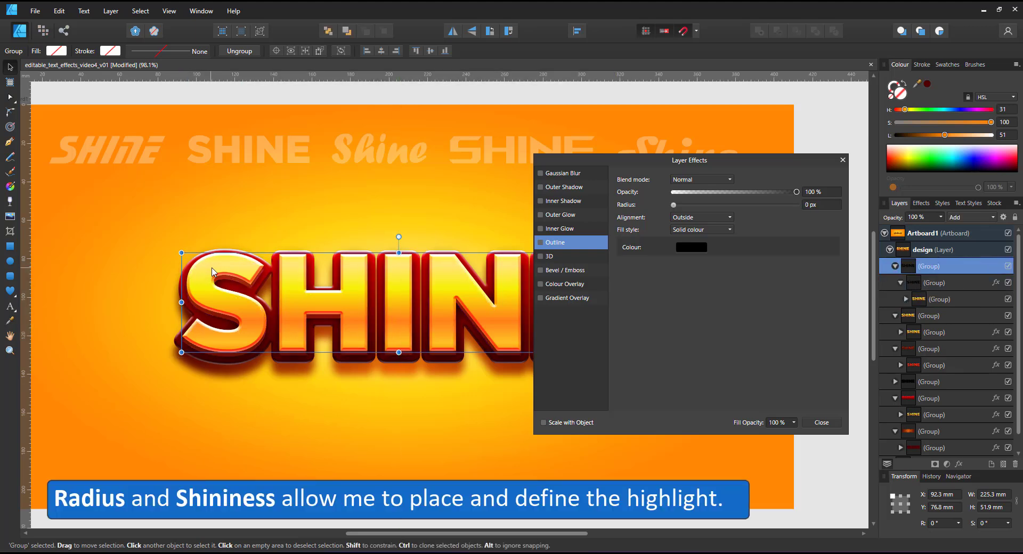
# Step: Widen the nested copy's 3D radius to 85.2 px and aim its light at azimuth 91.5° and elevation 44.8°
pyautogui.click(954, 282)
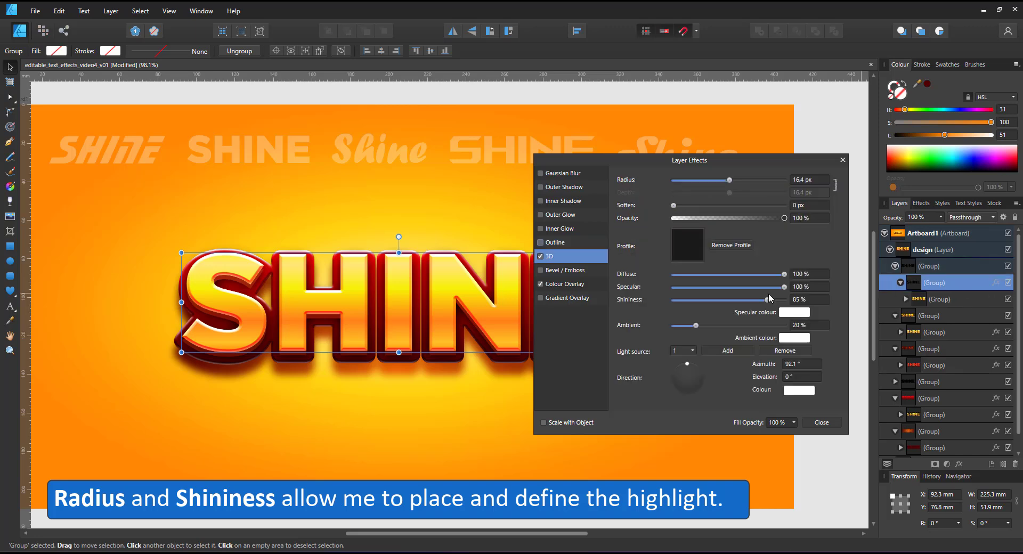
pyautogui.moveTo(725, 180); pyautogui.dragTo(784, 182)
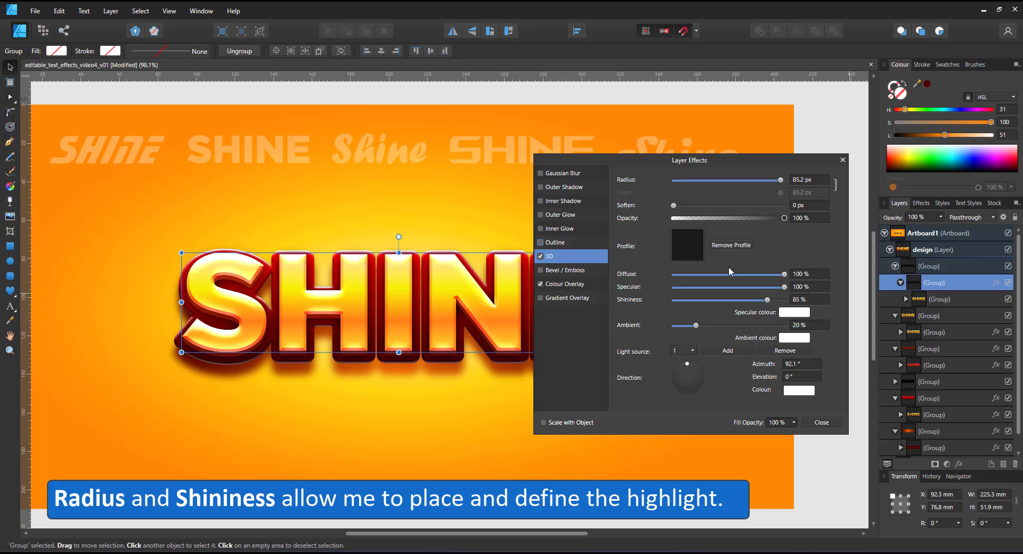
pyautogui.moveTo(686, 364); pyautogui.dragTo(687, 368)
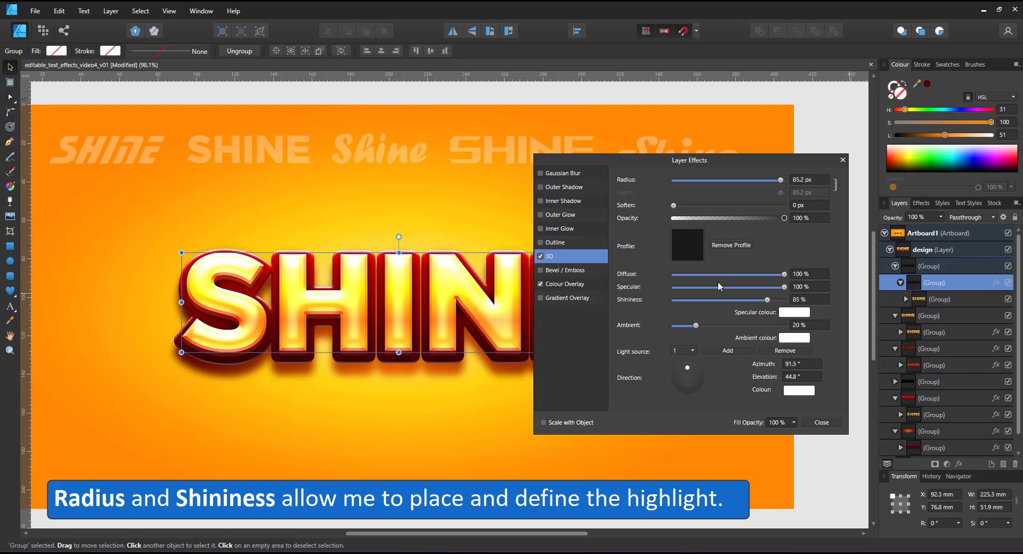
# Step: Lower the 3D shininess to 56 %, increase the radius further, and deselect the artwork
pyautogui.moveTo(767, 300); pyautogui.dragTo(736, 299)
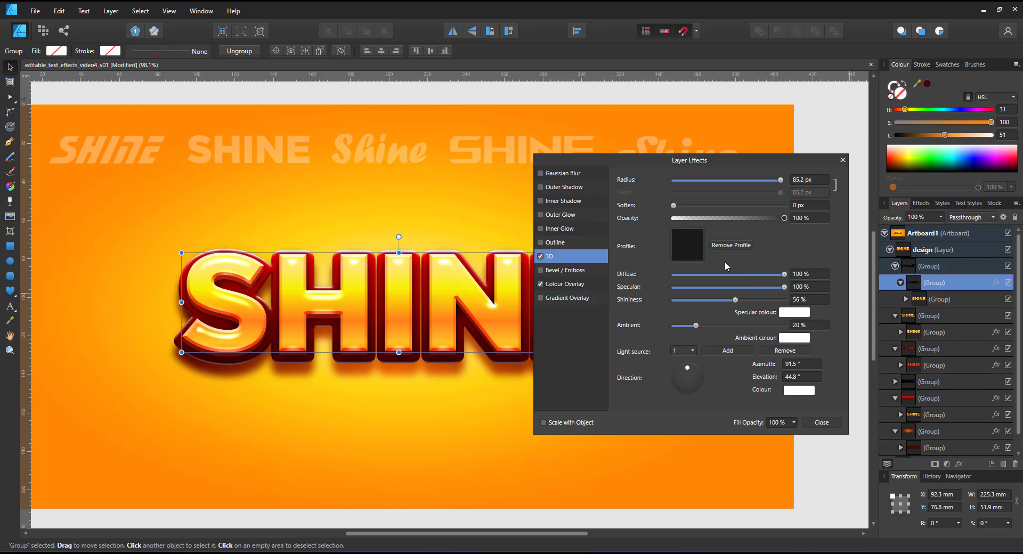
pyautogui.moveTo(780, 180); pyautogui.dragTo(790, 184)
pyautogui.click(843, 160)
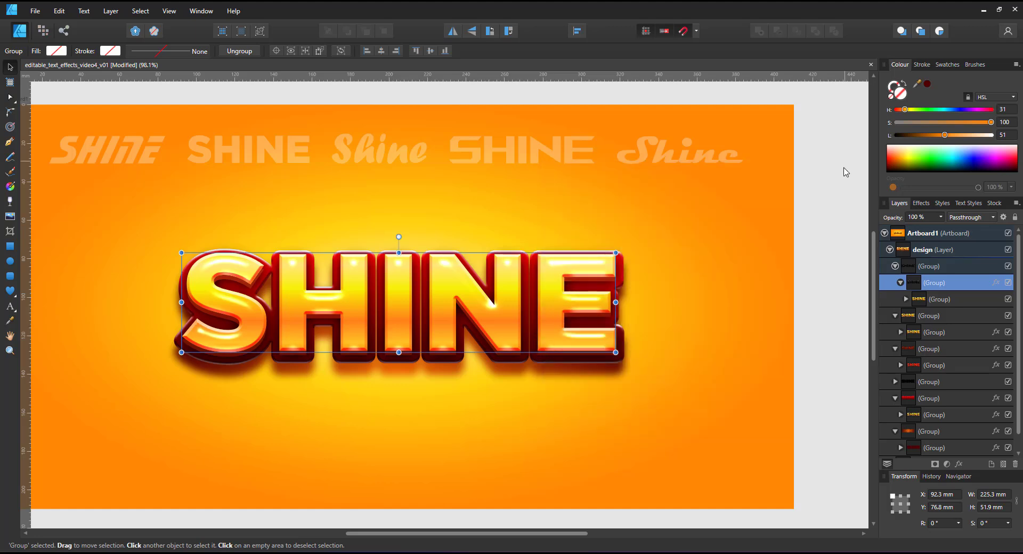
pyautogui.click(825, 266)
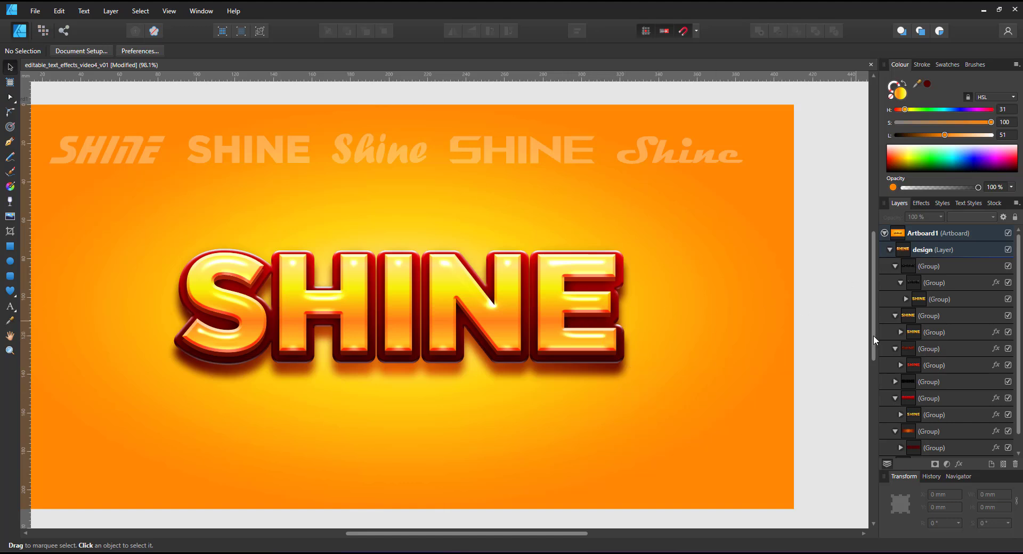
# Step: Replace the wording in the text symbol with SUNSHINE
pyautogui.click(10, 306)
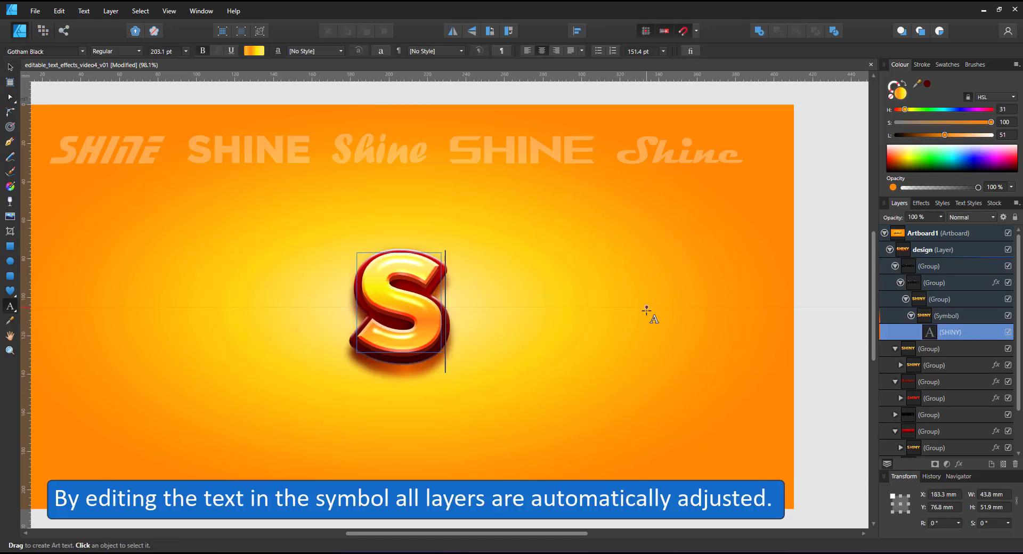
pyautogui.write('UNSHINE')
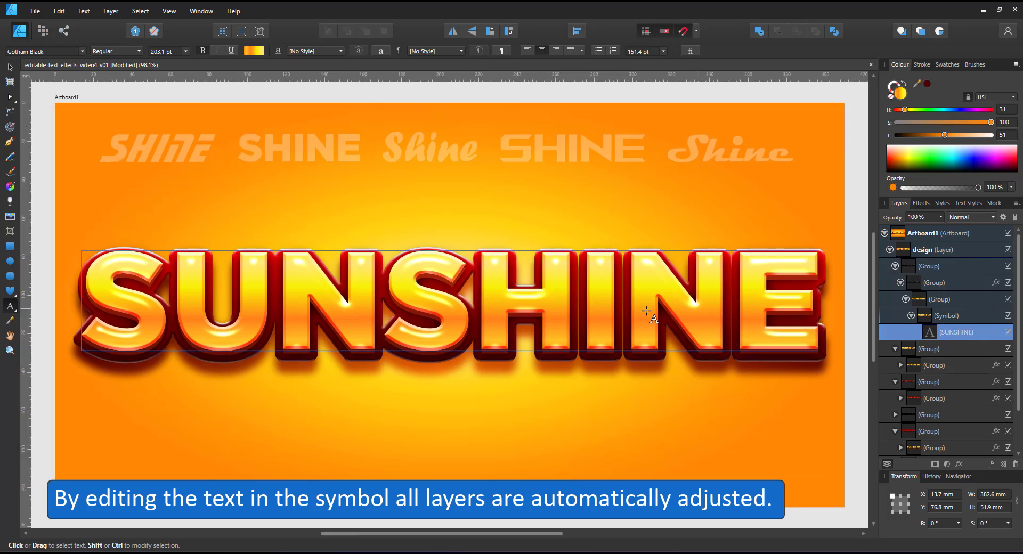
# Step: Change the symbol's wording to Shine in mixed case
pyautogui.press('BackSpace')
pyautogui.press('BackSpace')
pyautogui.press('BackSpace')
pyautogui.press('BackSpace')
pyautogui.press('BackSpace')
pyautogui.press('BackSpace')
pyautogui.press('BackSpace')
pyautogui.write('hine')
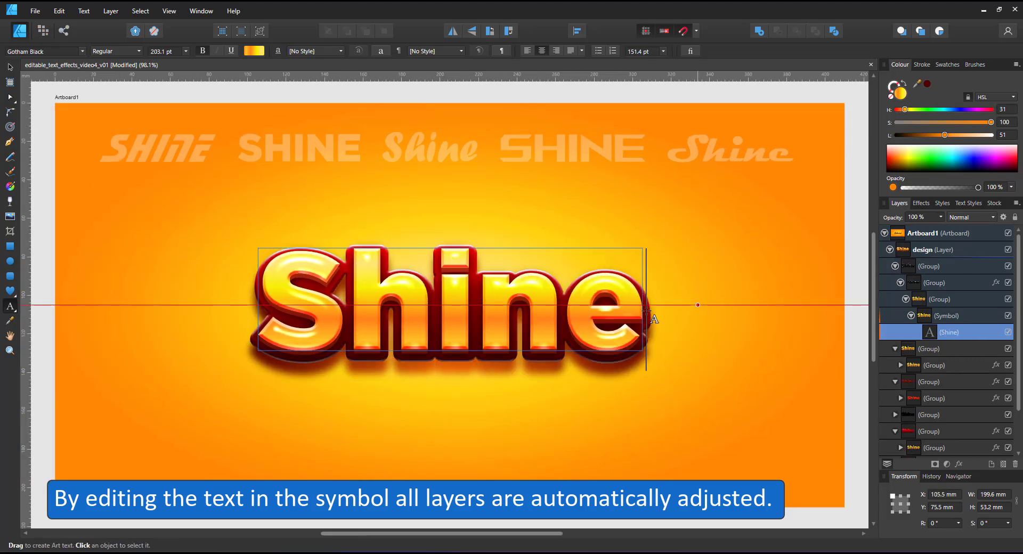
# Step: Restore the symbol's wording to SHINE in capitals and leave text editing
pyautogui.press('BackSpace')
pyautogui.press('BackSpace')
pyautogui.press('BackSpace')
pyautogui.press('BackSpace')
pyautogui.write('HINE')
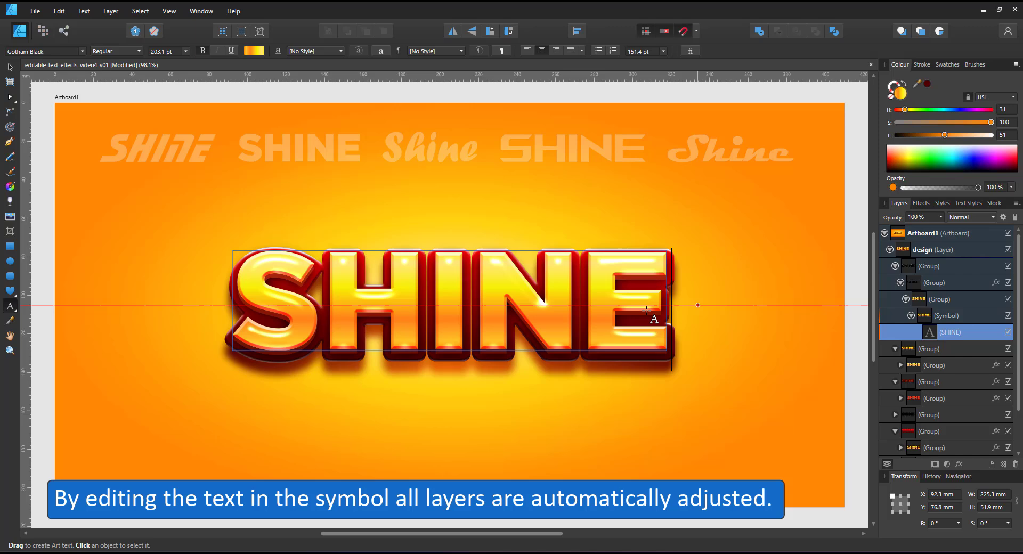
pyautogui.press('Escape')
pyautogui.click(10, 67)
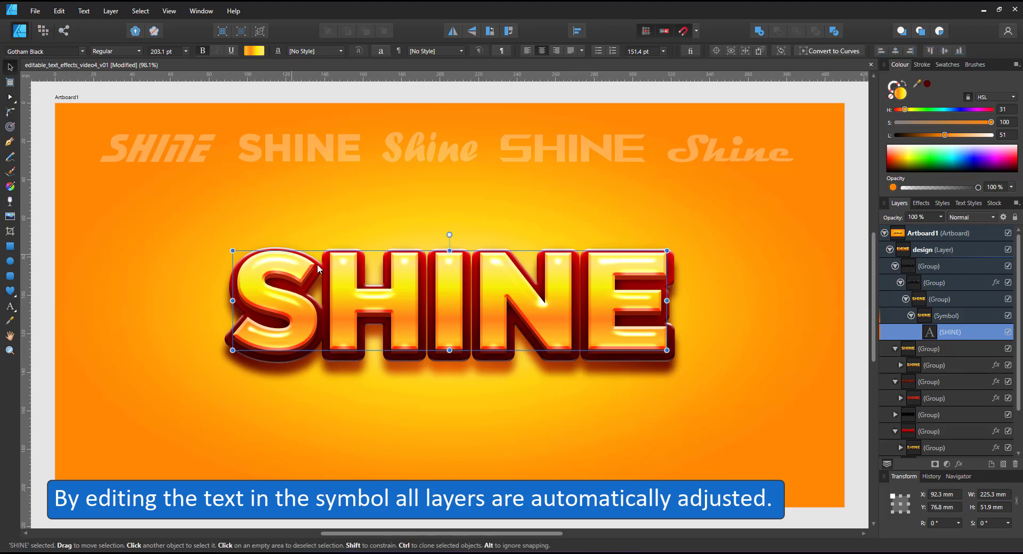
pyautogui.click(286, 214)
# Step: Draw a white five-pointed star about 42.2 mm wide over the top of the S, with inner radius 10 %
pyautogui.click(932, 269)
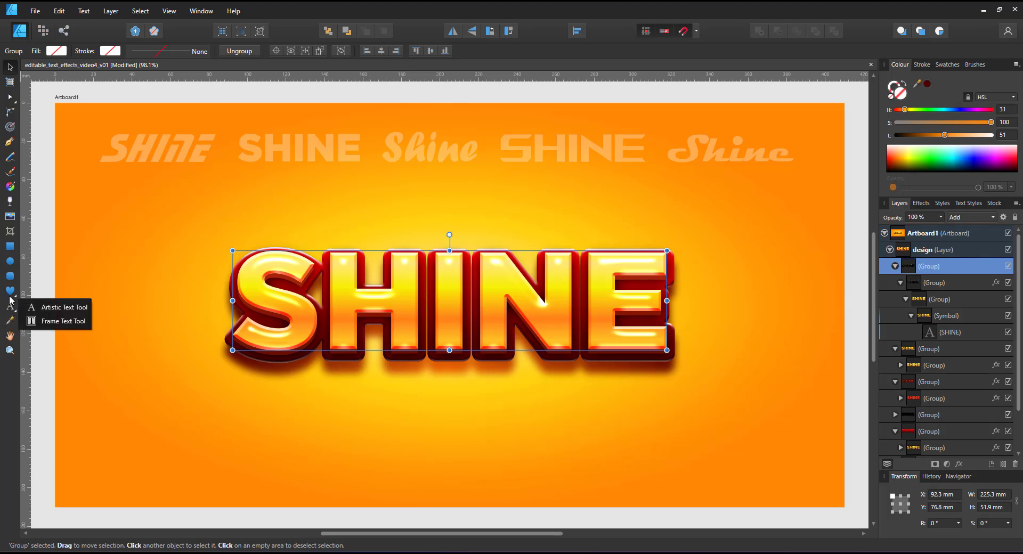
pyautogui.click(10, 292)
pyautogui.click(32, 347)
pyautogui.moveTo(217, 207); pyautogui.dragTo(298, 289)
pyautogui.click(888, 146)
pyautogui.moveTo(266, 235); pyautogui.dragTo(259, 244)
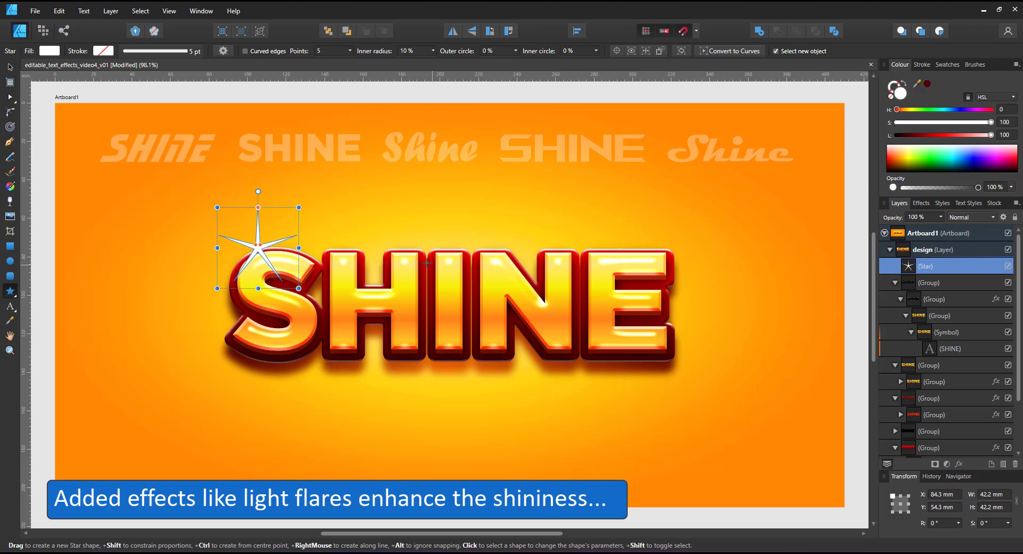
# Step: Soften the star with a blur layer effect and rotate it to -24.7°
pyautogui.click(958, 464)
pyautogui.moveTo(671, 180); pyautogui.dragTo(716, 180)
pyautogui.click(820, 422)
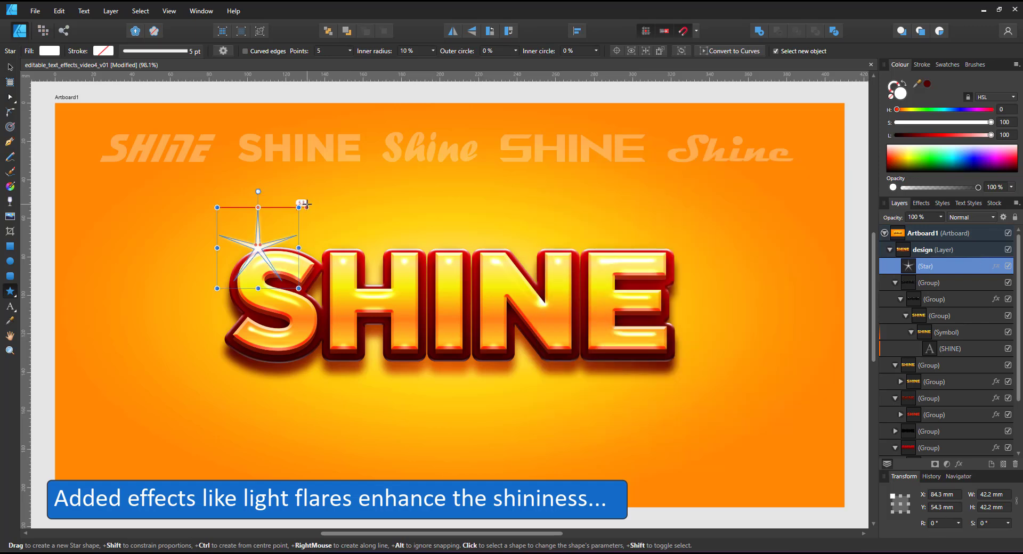
pyautogui.moveTo(302, 204); pyautogui.dragTo(317, 227)
# Step: Set the star's blend mode to Overlay
pyautogui.click(963, 216)
pyautogui.click(954, 369)
pyautogui.click(10, 67)
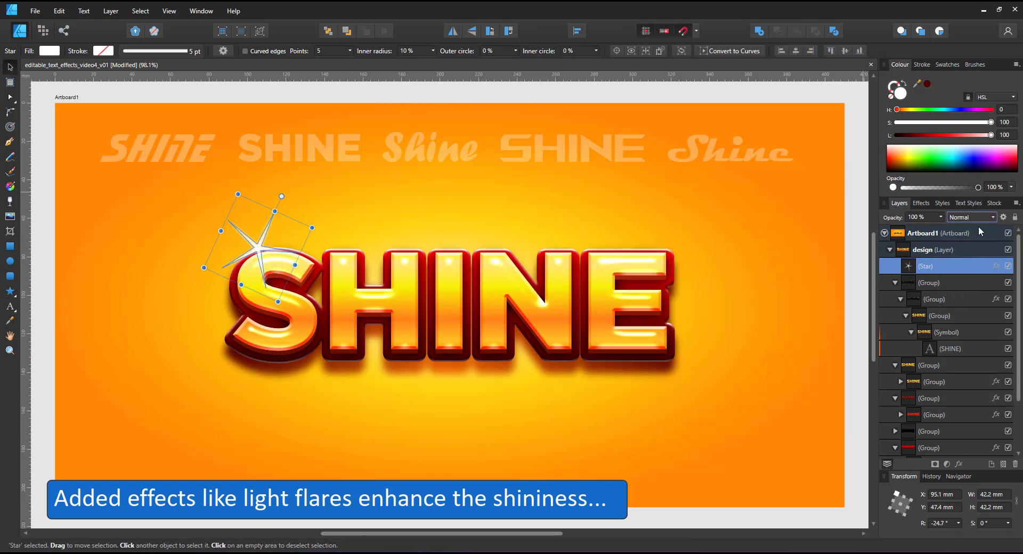
pyautogui.click(978, 217)
pyautogui.click(958, 370)
# Step: Shrink the star over the upper left of the S and place a copy on the H
pyautogui.moveTo(258, 248); pyautogui.dragTo(255, 265)
pyautogui.moveTo(308, 244); pyautogui.dragTo(286, 256)
pyautogui.moveTo(256, 265)
pyautogui.mouseDown()
pyautogui.moveTo(416, 314)
pyautogui.moveTo(361, 249)
pyautogui.moveTo(353, 260)
pyautogui.mouseUp()
# Step: Set the blend mode of both stars to Add
pyautogui.keyDown('shift'); pyautogui.click(255, 264); pyautogui.keyUp('shift')
pyautogui.click(970, 218)
pyautogui.scroll(1, 962, 272)
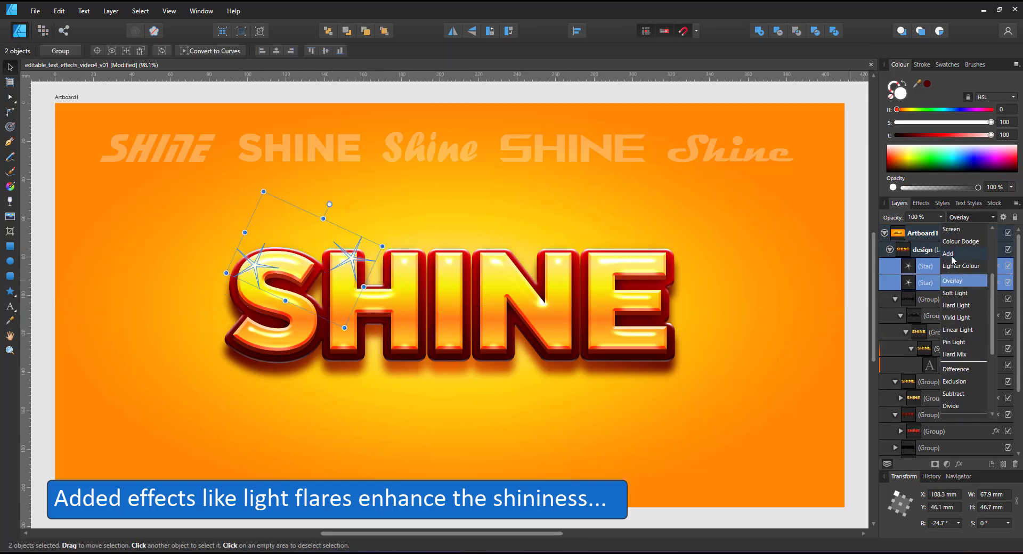
pyautogui.click(950, 255)
# Step: Reposition the second star at the top of the I and place a third star on the lower right of the E
pyautogui.click(363, 269)
pyautogui.click(352, 260)
pyautogui.moveTo(368, 225); pyautogui.dragTo(330, 226)
pyautogui.moveTo(355, 259)
pyautogui.mouseDown()
pyautogui.moveTo(392, 298)
pyautogui.moveTo(451, 260)
pyautogui.moveTo(658, 332)
pyautogui.mouseUp()
pyautogui.click(361, 397)
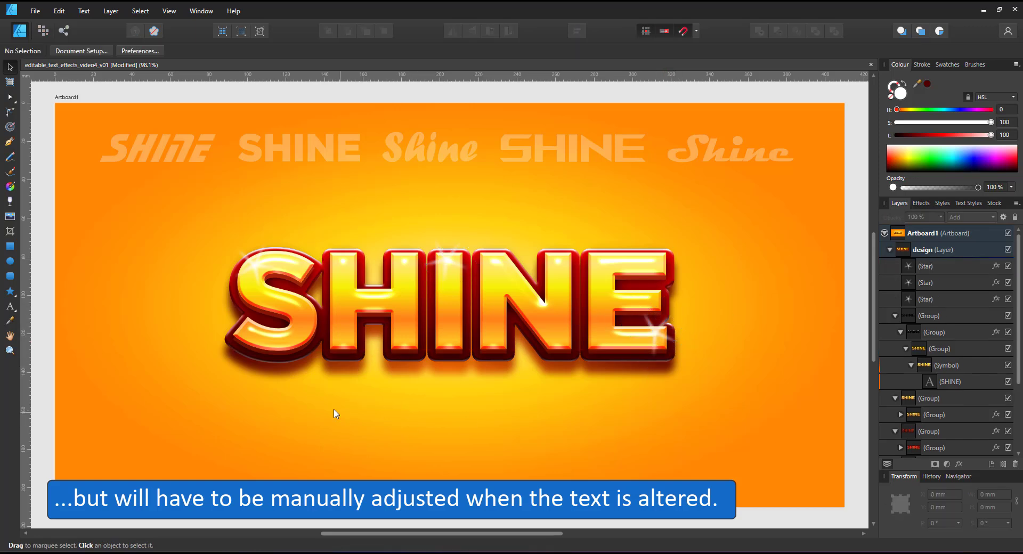
# Step: Enable Scale with Object for the whole SHINE artwork and enlarge it about its centre until the text is about 285.3 mm wide
pyautogui.moveTo(139, 211); pyautogui.dragTo(687, 380)
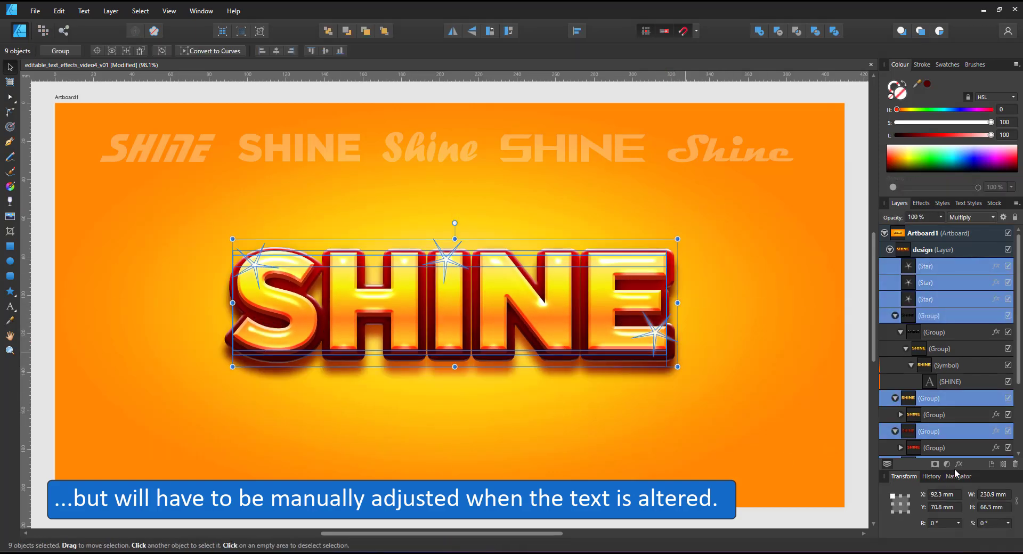
pyautogui.click(958, 465)
pyautogui.click(820, 423)
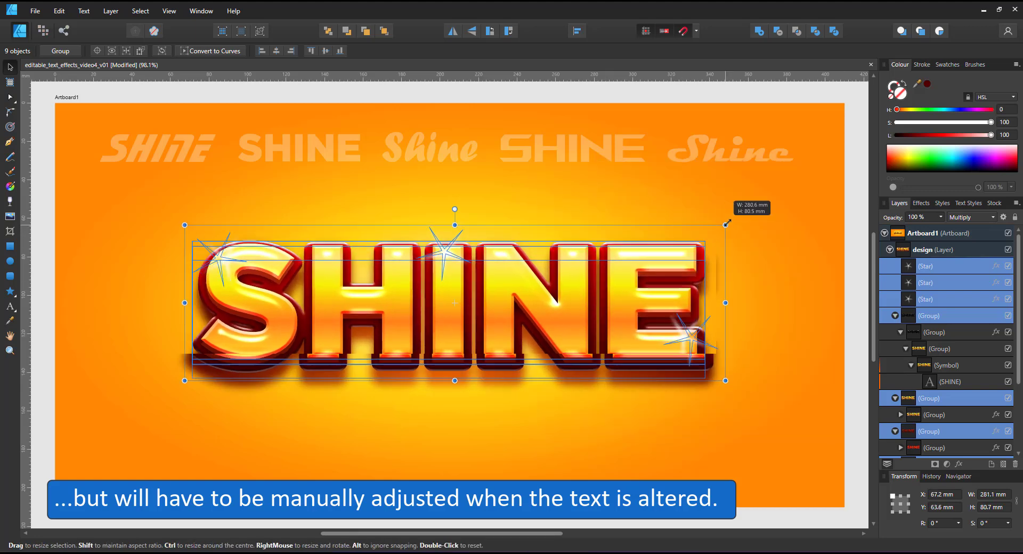
pyautogui.click(782, 355)
# Step: Set the Outline radius to 80 px on the group nested in the bright red group, and widen the nested dark red group's outline
pyautogui.click(992, 424)
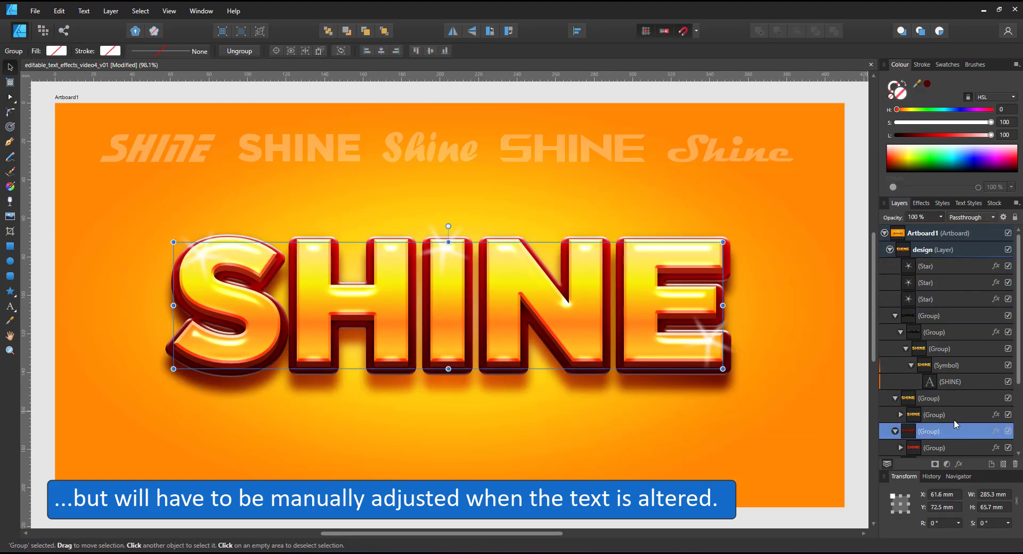
pyautogui.scroll(-3, 937, 382)
pyautogui.click(993, 399)
pyautogui.click(825, 206)
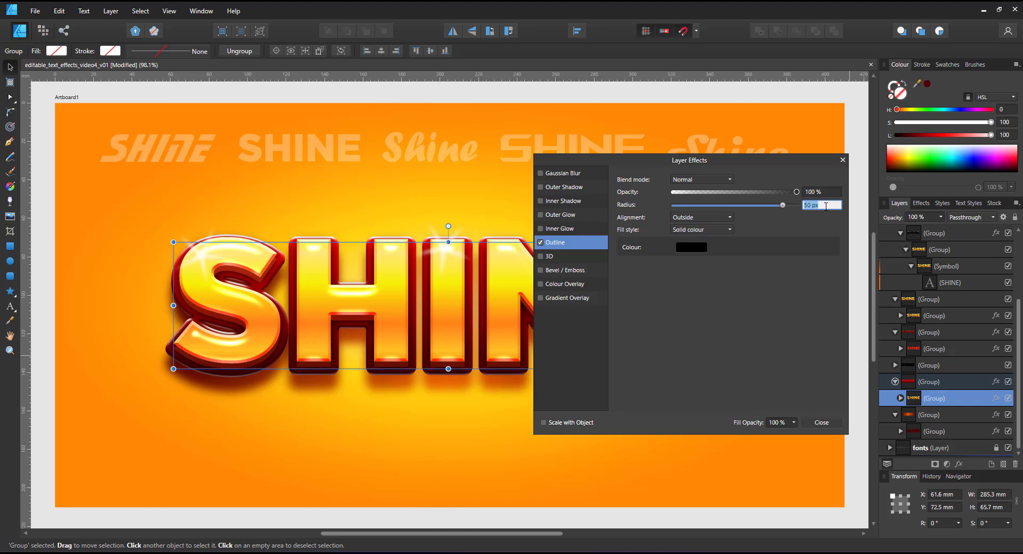
pyautogui.write('80')
pyautogui.press('Return')
pyautogui.click(942, 431)
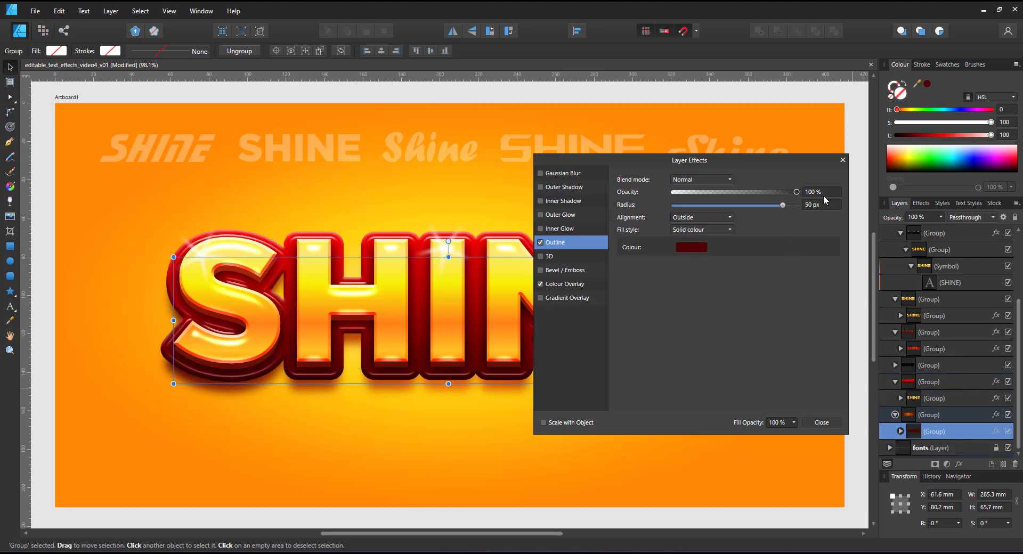
pyautogui.press('Return')
# Step: Set the Outline radius to 80 px on the golden group nested two levels inside the lower black highlight group
pyautogui.click(927, 366)
pyautogui.click(895, 365)
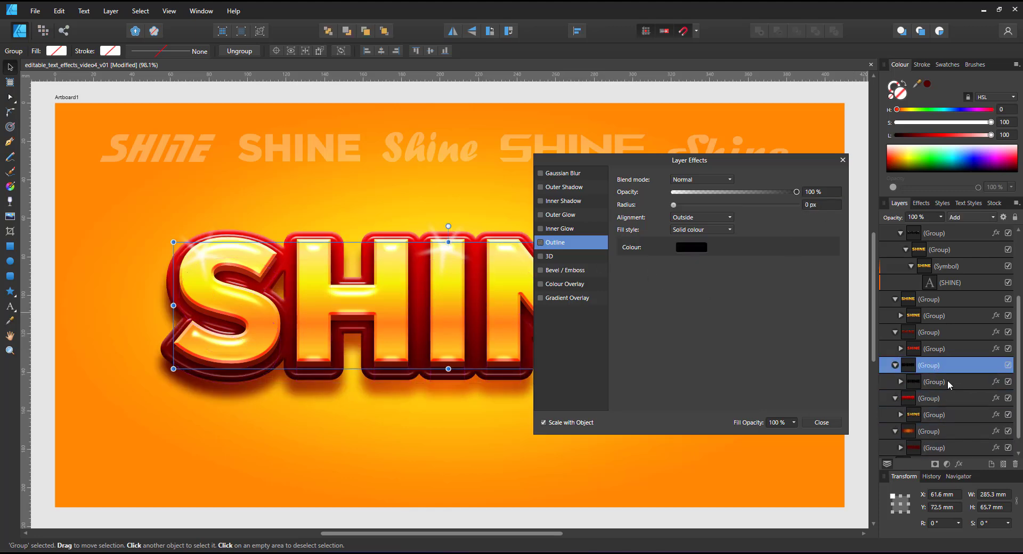
pyautogui.click(948, 382)
pyautogui.click(900, 381)
pyautogui.click(942, 398)
pyautogui.click(825, 205)
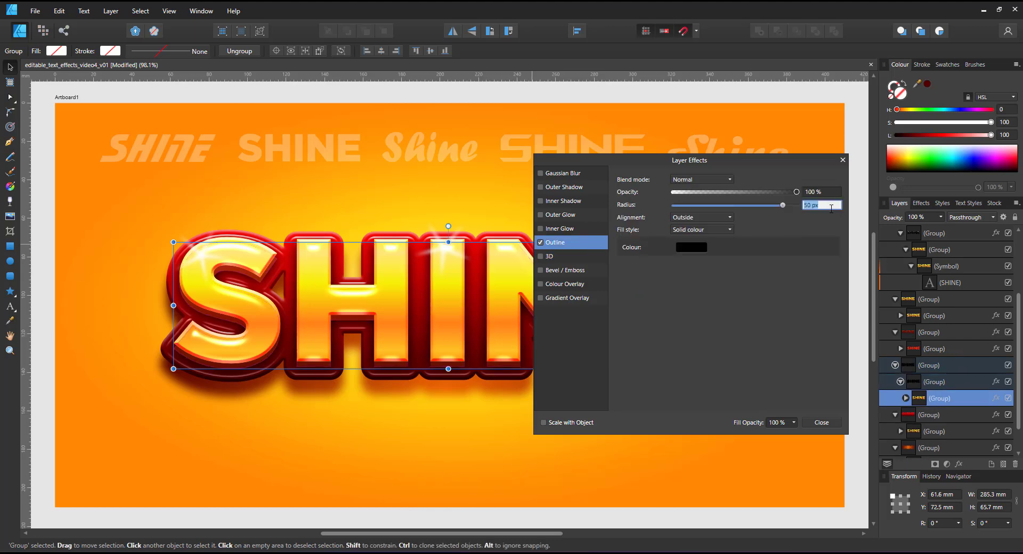
pyautogui.write('80')
pyautogui.press('Return')
pyautogui.click(841, 162)
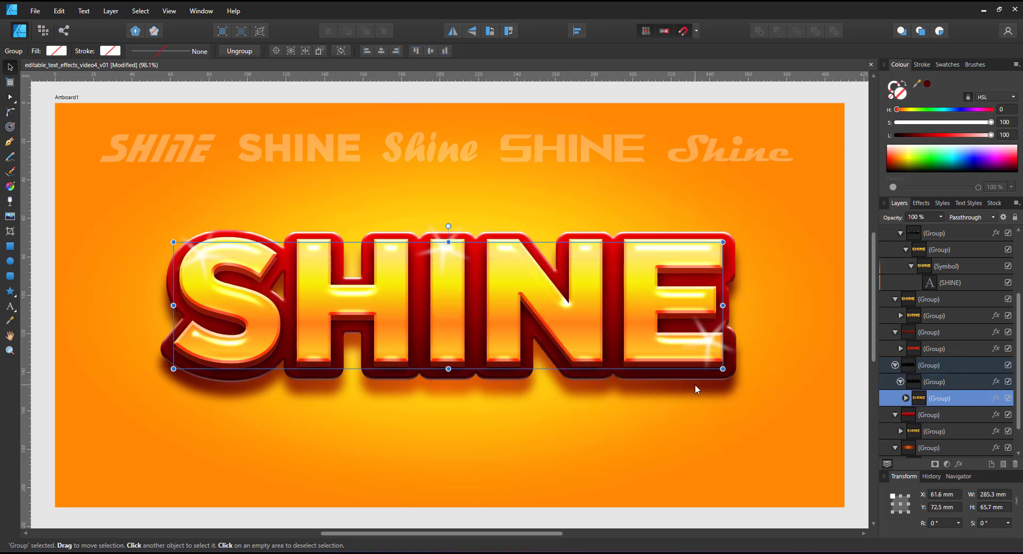
pyautogui.click(813, 482)
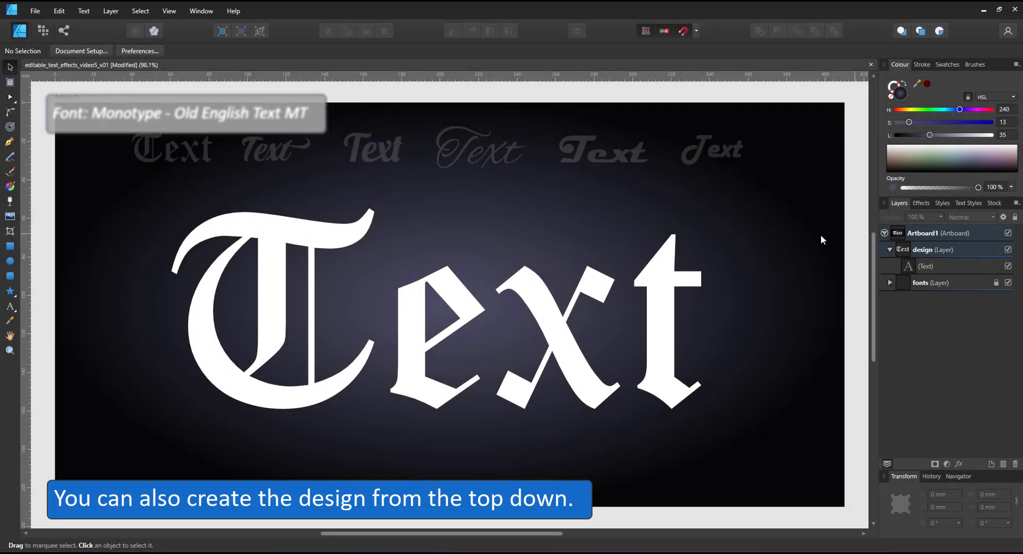
# Step: Create a symbol from the large Old English text and wrap that symbol in a group
pyautogui.click(910, 267)
pyautogui.click(169, 11)
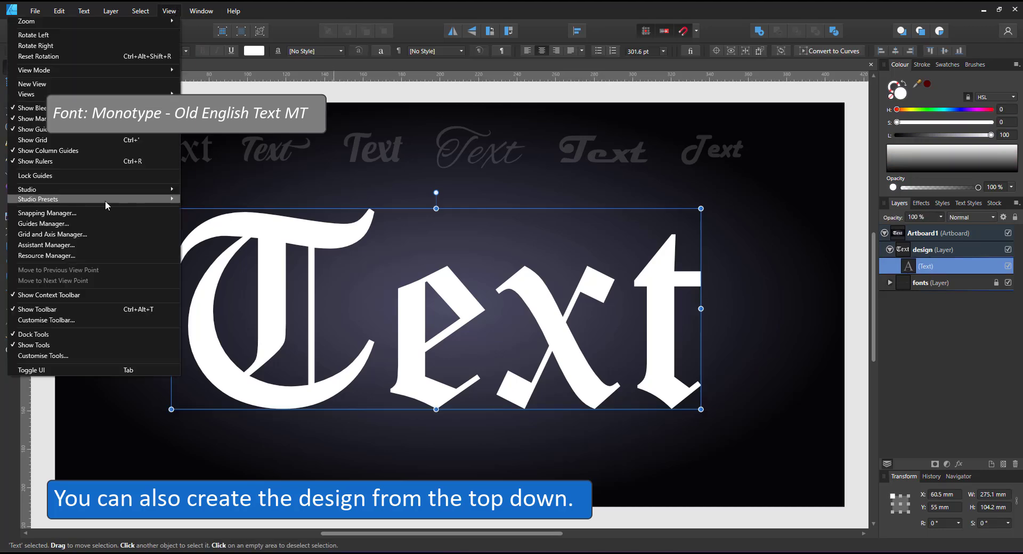
pyautogui.moveTo(98, 191)
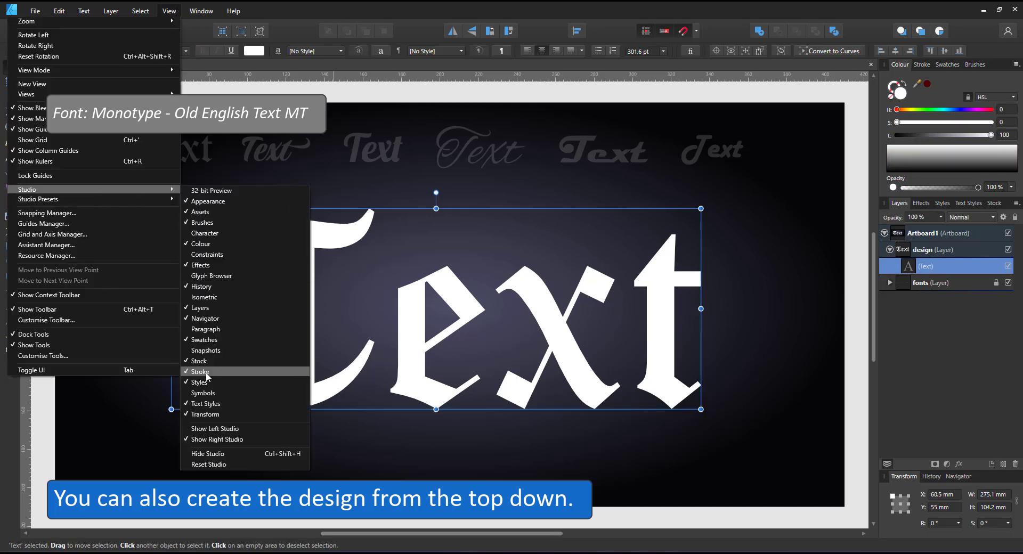
pyautogui.click(222, 394)
pyautogui.click(749, 93)
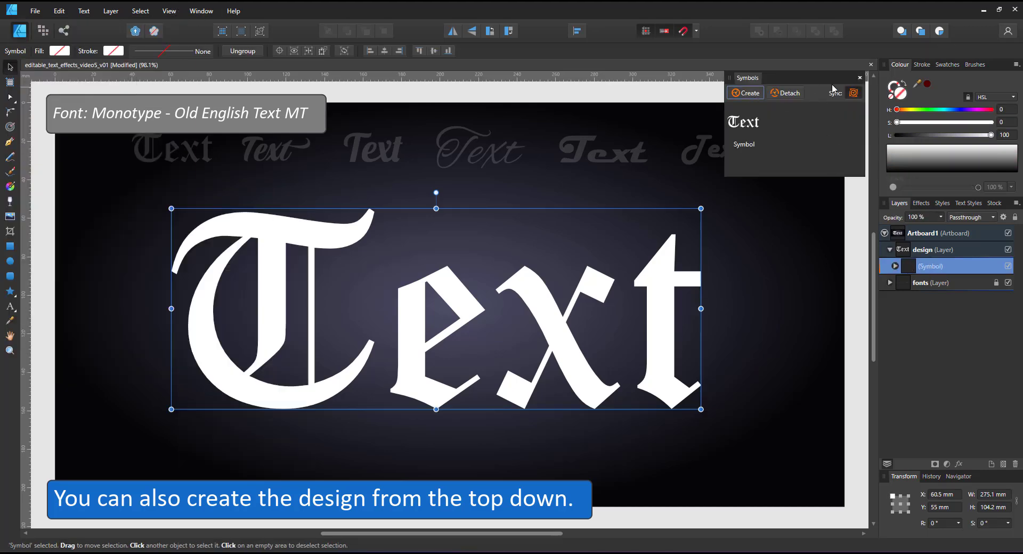
pyautogui.click(859, 77)
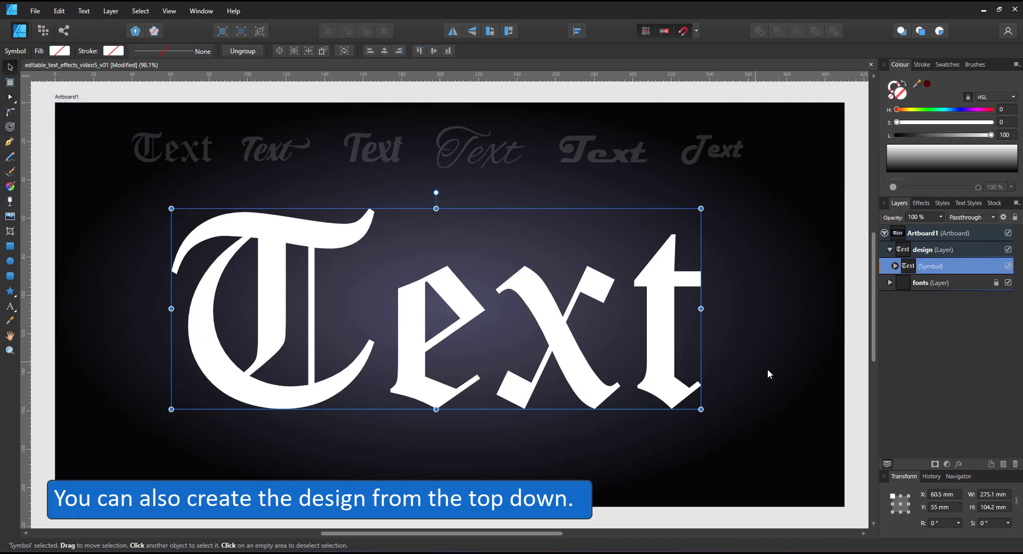
pyautogui.hotkey('ctrl', 'z')
# Step: Add an Inner Bevel / Emboss effect to the group with a straight linear profile and a 100 px radius
pyautogui.click(959, 464)
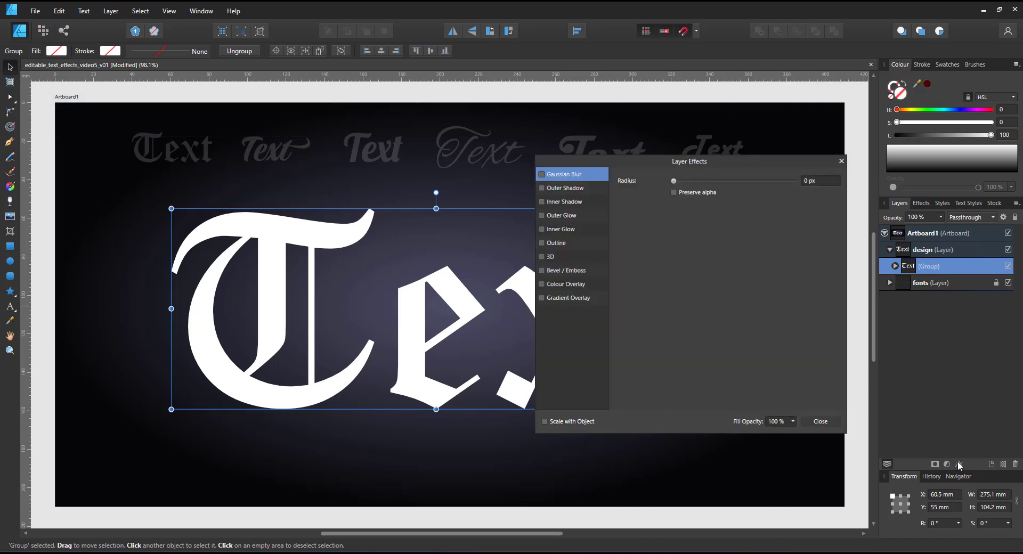
pyautogui.click(541, 270)
pyautogui.click(689, 179)
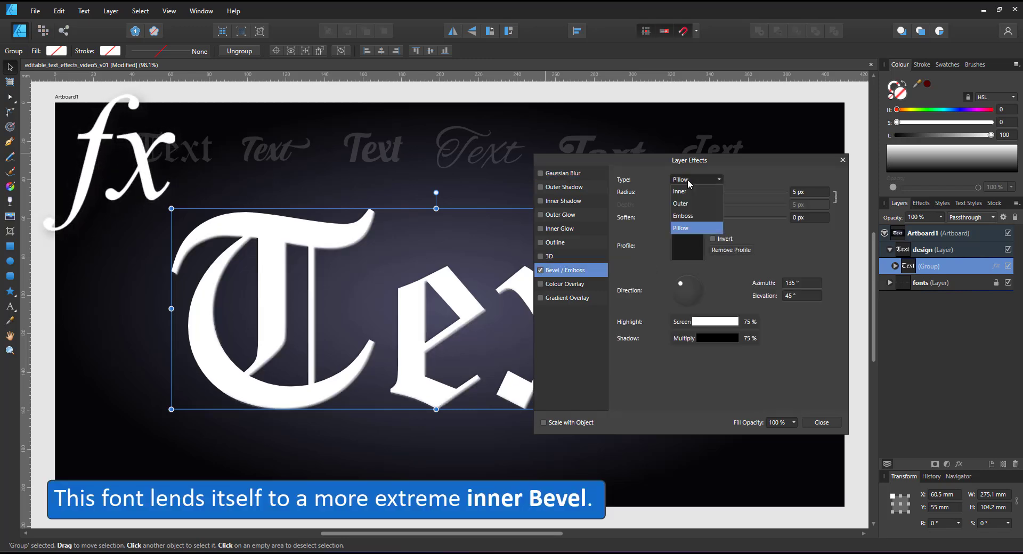
pyautogui.click(679, 191)
pyautogui.moveTo(711, 191); pyautogui.dragTo(763, 192)
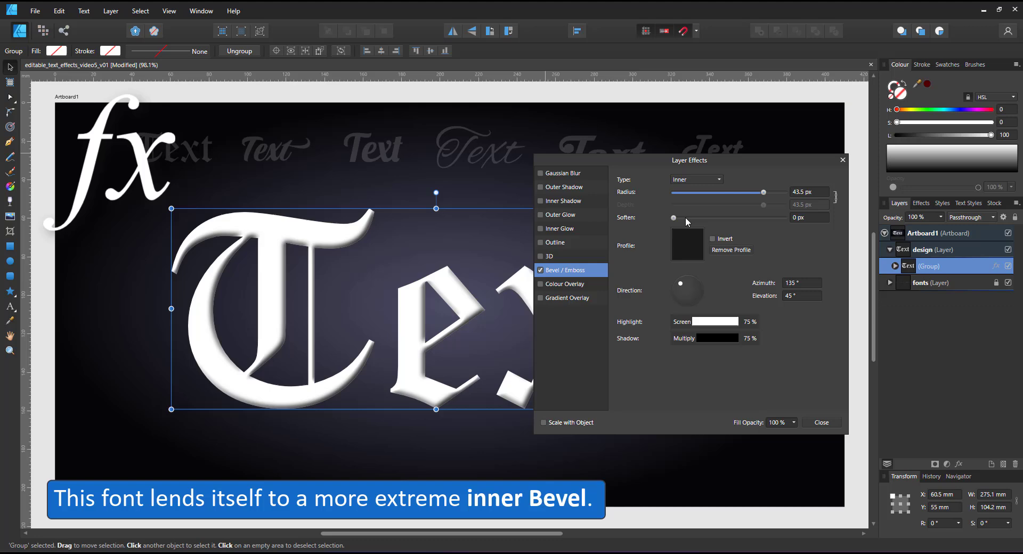
pyautogui.click(687, 245)
pyautogui.click(584, 384)
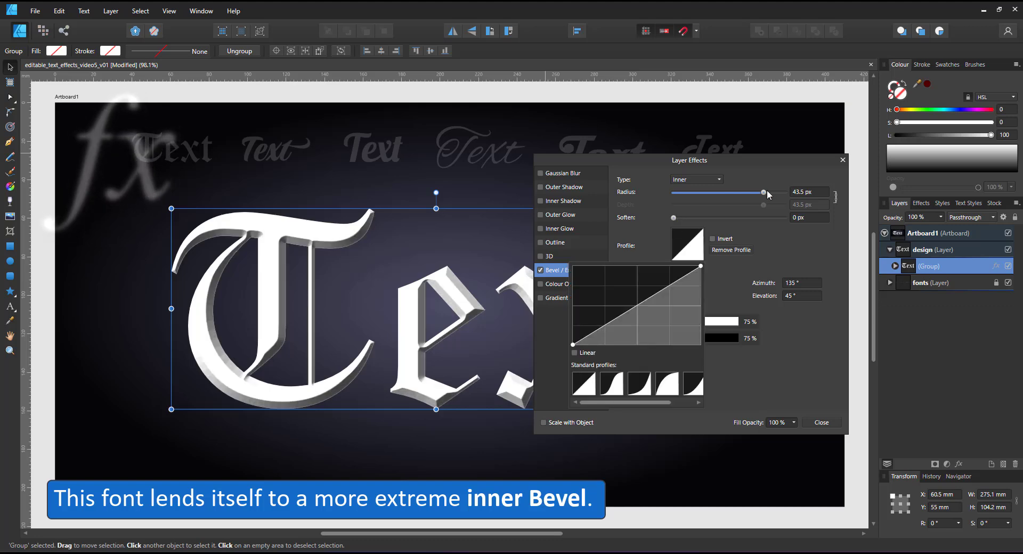
pyautogui.moveTo(766, 191); pyautogui.dragTo(822, 191)
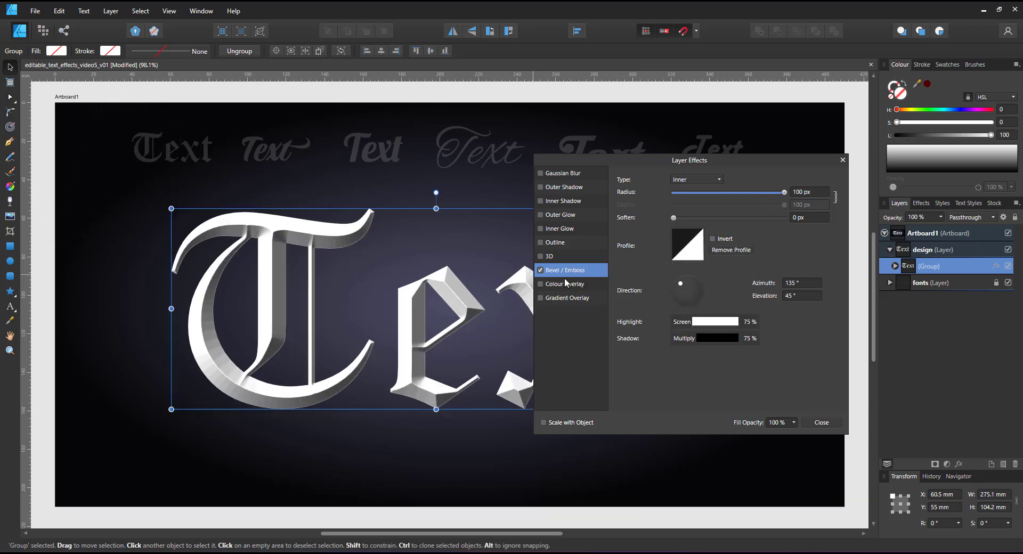
# Step: Fill the text inside the symbol with a metallic grey gradient preset running vertically through the letters, and close the layer effects
pyautogui.click(894, 266)
pyautogui.click(900, 282)
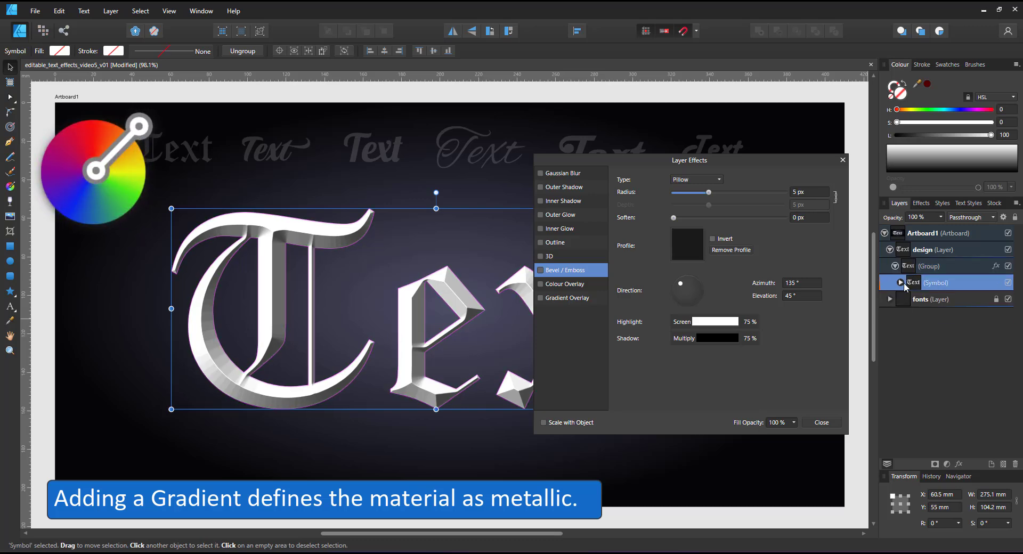
pyautogui.click(936, 299)
pyautogui.click(949, 65)
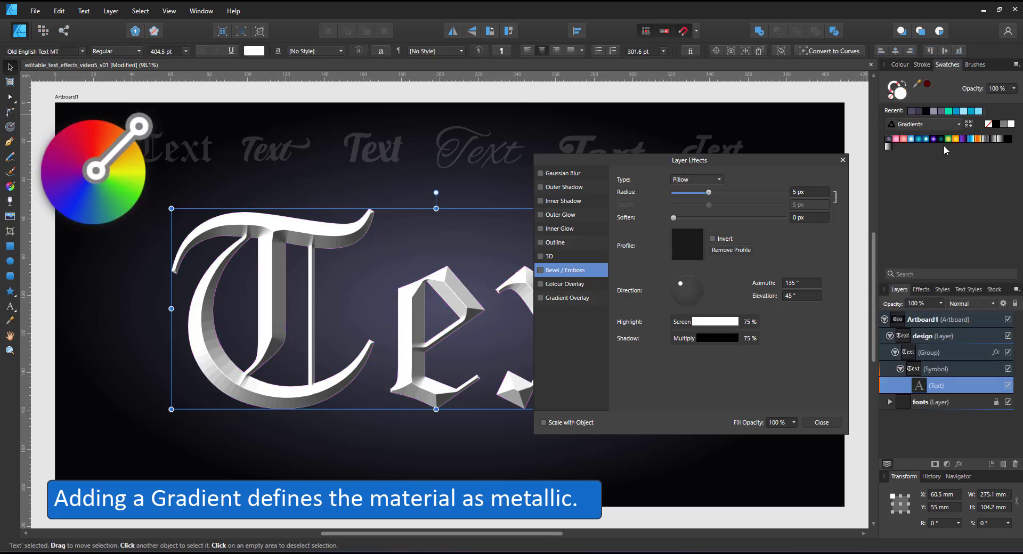
pyautogui.click(984, 139)
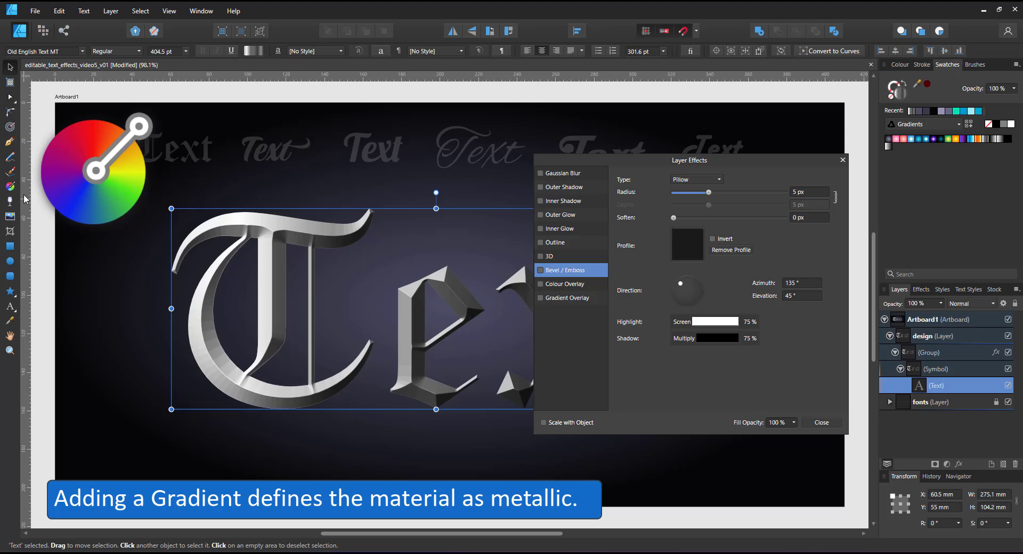
pyautogui.press('g')
pyautogui.moveTo(360, 399)
pyautogui.mouseDown()
pyautogui.moveTo(365, 220)
pyautogui.moveTo(388, 409)
pyautogui.mouseUp()
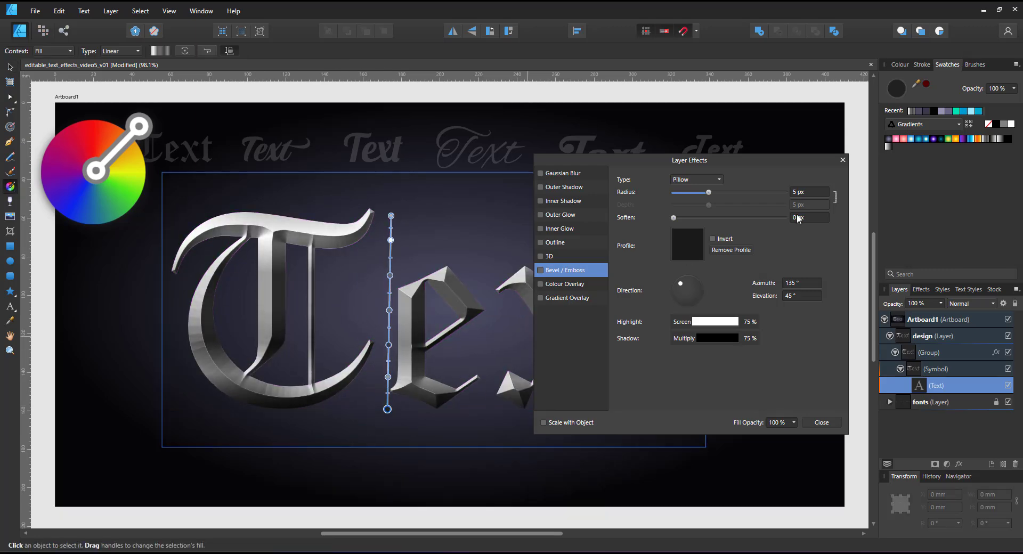
pyautogui.click(842, 160)
# Step: Tint the two lowest stops of the text gradient blue, using hue 230 for the upper one
pyautogui.click(899, 64)
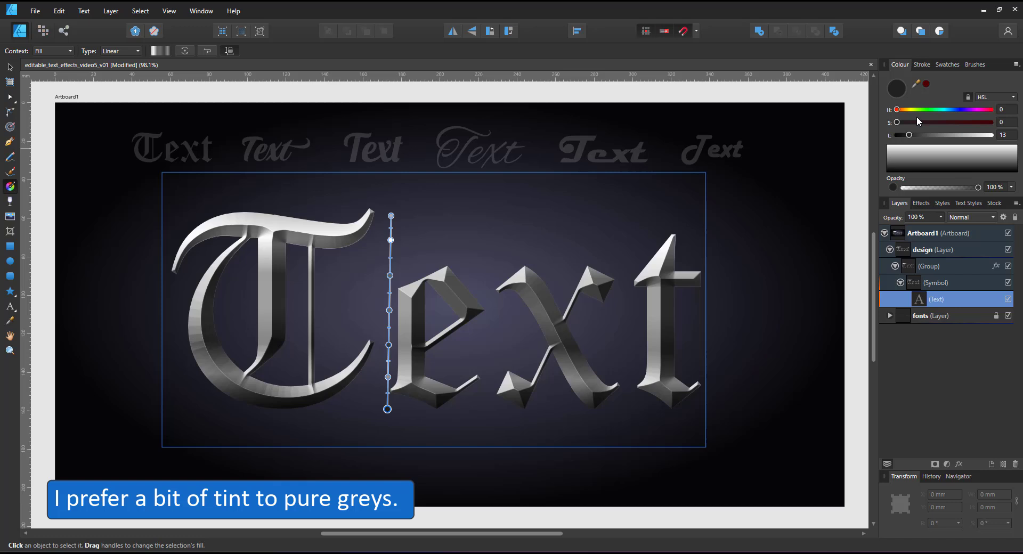
pyautogui.click(934, 122)
pyautogui.click(388, 378)
pyautogui.click(957, 109)
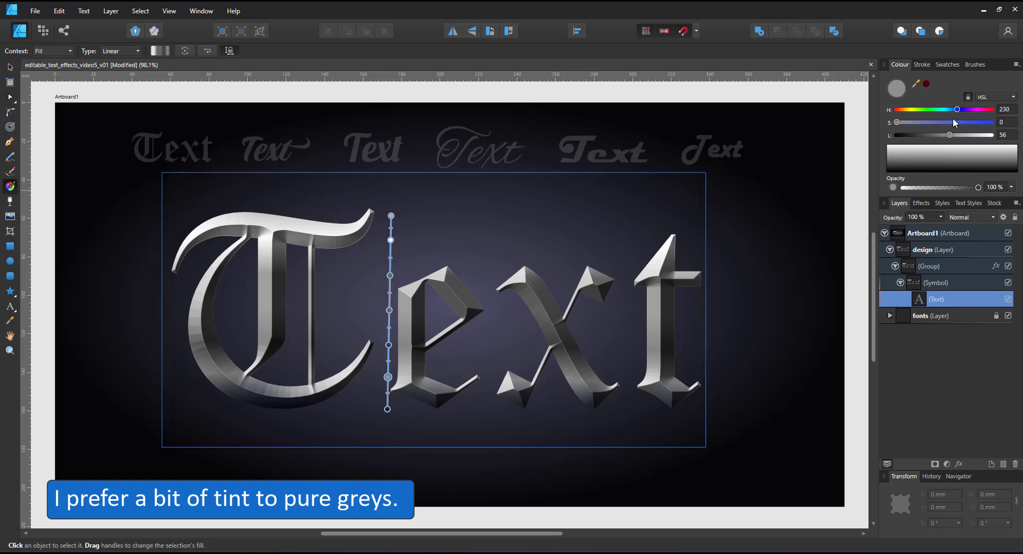
pyautogui.click(934, 122)
pyautogui.moveTo(934, 120); pyautogui.dragTo(958, 122)
# Step: Tint the third gradient stop from the top blue and set the top stop to light blue, HSL 203, 66, 69
pyautogui.click(390, 269)
pyautogui.click(951, 110)
pyautogui.click(932, 123)
pyautogui.click(391, 215)
pyautogui.click(949, 109)
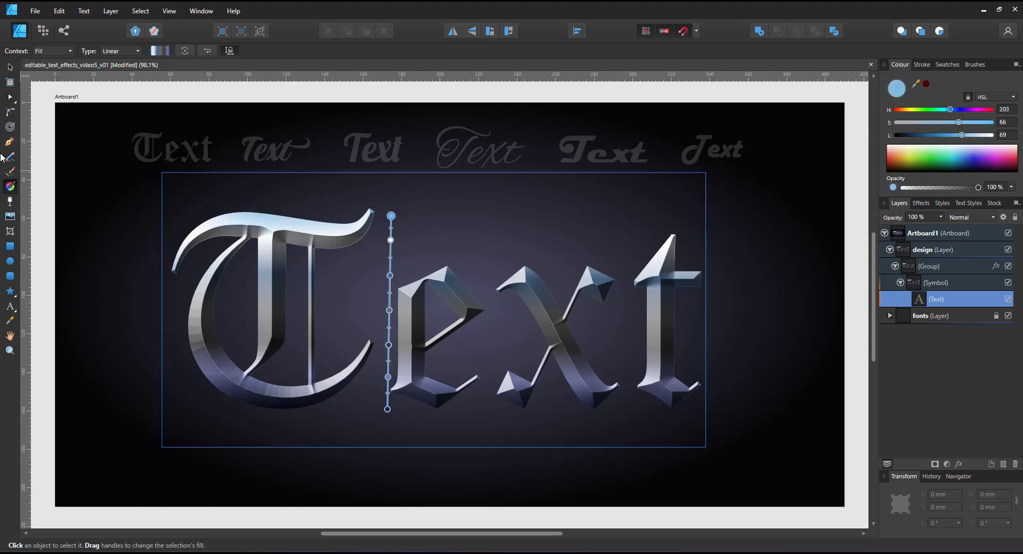
# Step: Enable the 3D effect on the text group and aim its light at about 114.4° azimuth and 48.8° elevation
pyautogui.press('v')
pyautogui.click(996, 266)
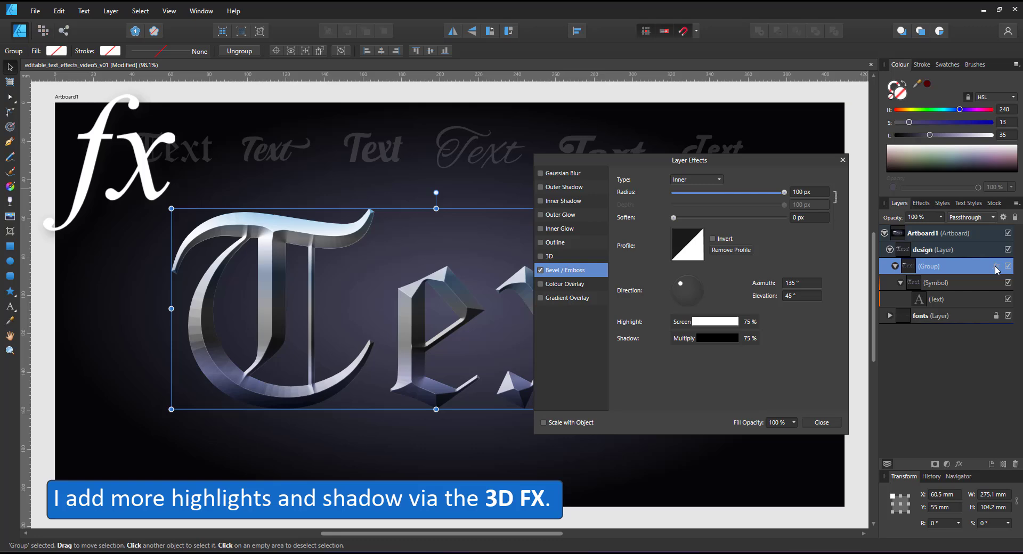
pyautogui.click(540, 256)
pyautogui.click(549, 256)
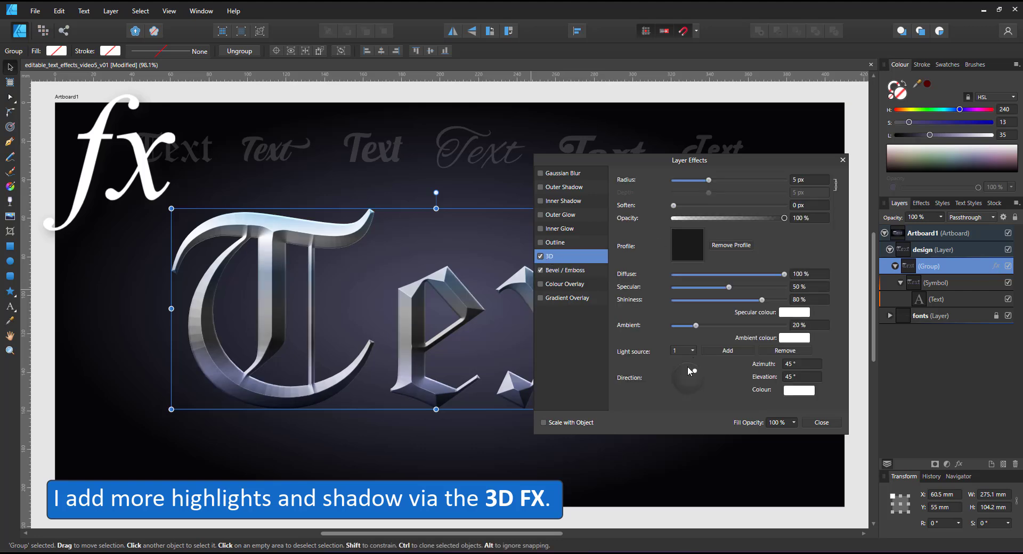
pyautogui.moveTo(687, 366); pyautogui.dragTo(683, 370)
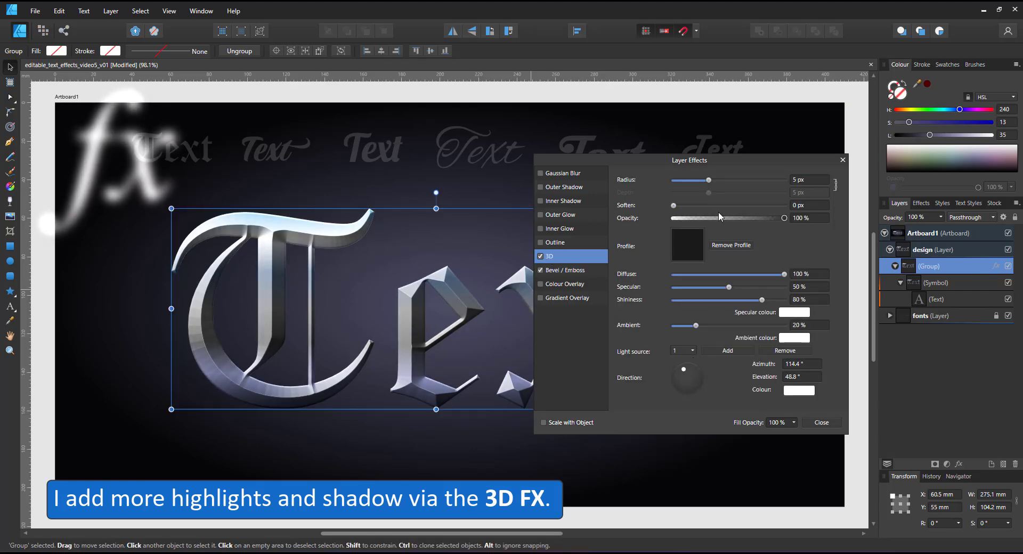
# Step: Set the 3D effect's radius to about 31.2 px, specular to 100% and shininess to 62%, and close the effects
pyautogui.moveTo(708, 180); pyautogui.dragTo(727, 181)
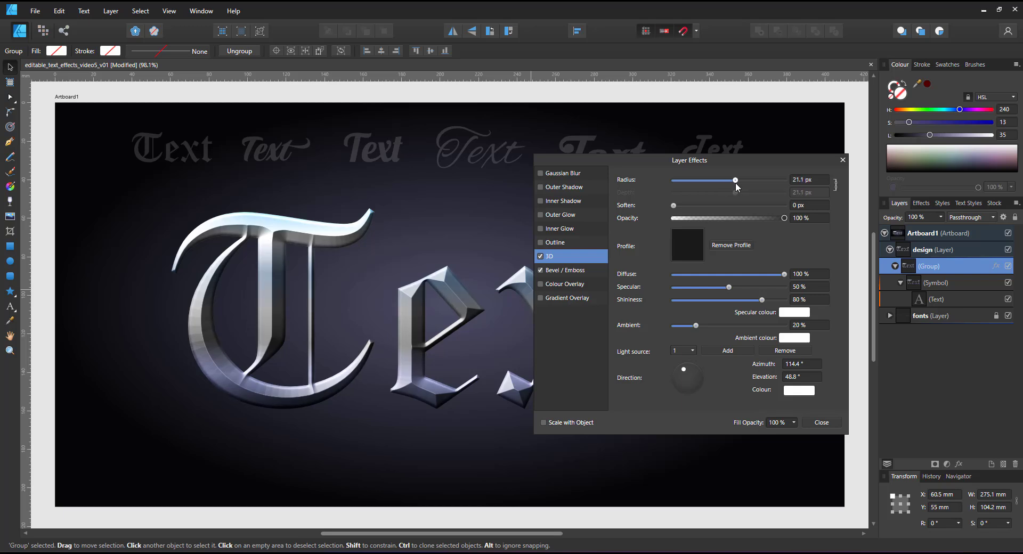
pyautogui.moveTo(728, 287); pyautogui.dragTo(814, 273)
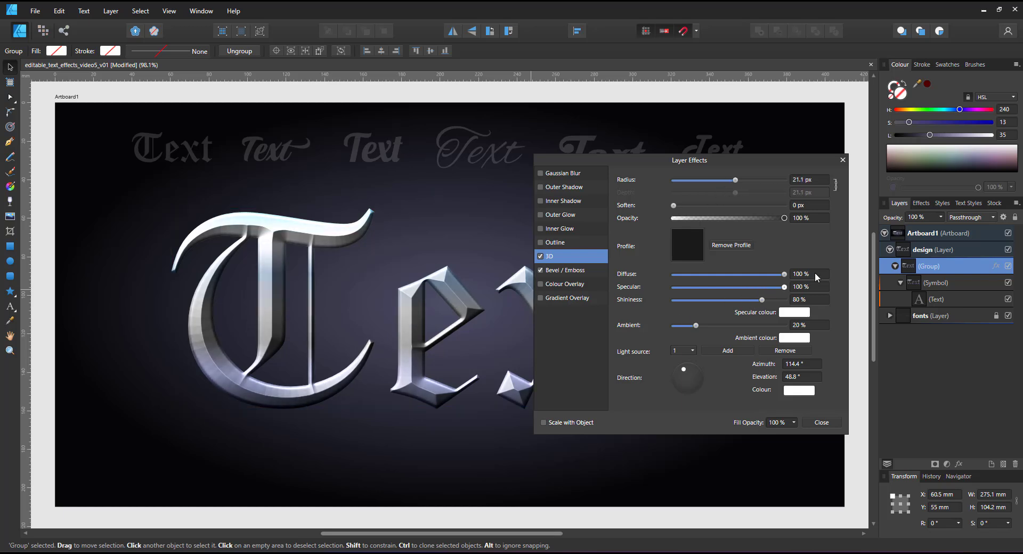
pyautogui.moveTo(763, 299); pyautogui.dragTo(718, 304)
pyautogui.moveTo(735, 180)
pyautogui.mouseDown()
pyautogui.moveTo(755, 183)
pyautogui.moveTo(748, 193)
pyautogui.mouseUp()
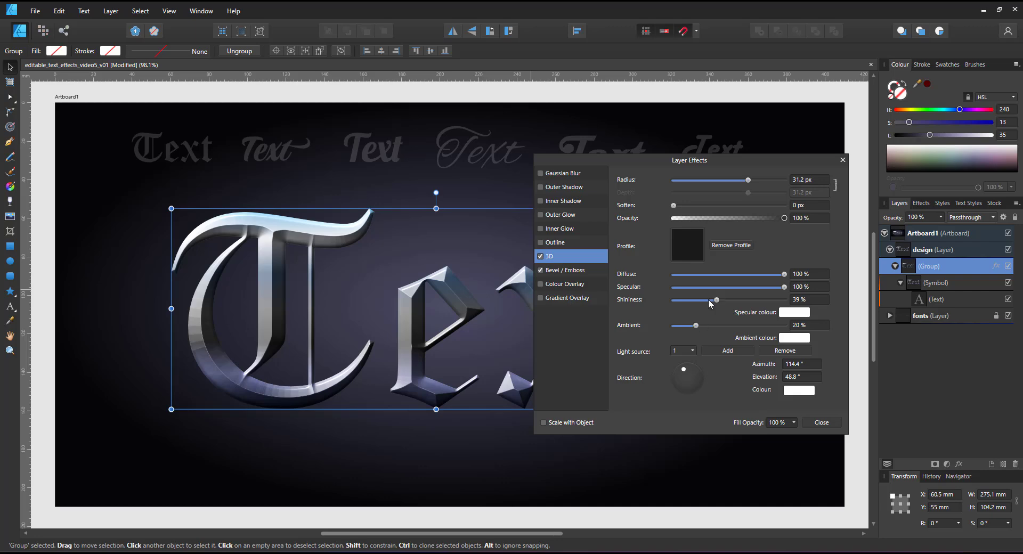
pyautogui.moveTo(717, 302); pyautogui.dragTo(742, 301)
pyautogui.click(821, 422)
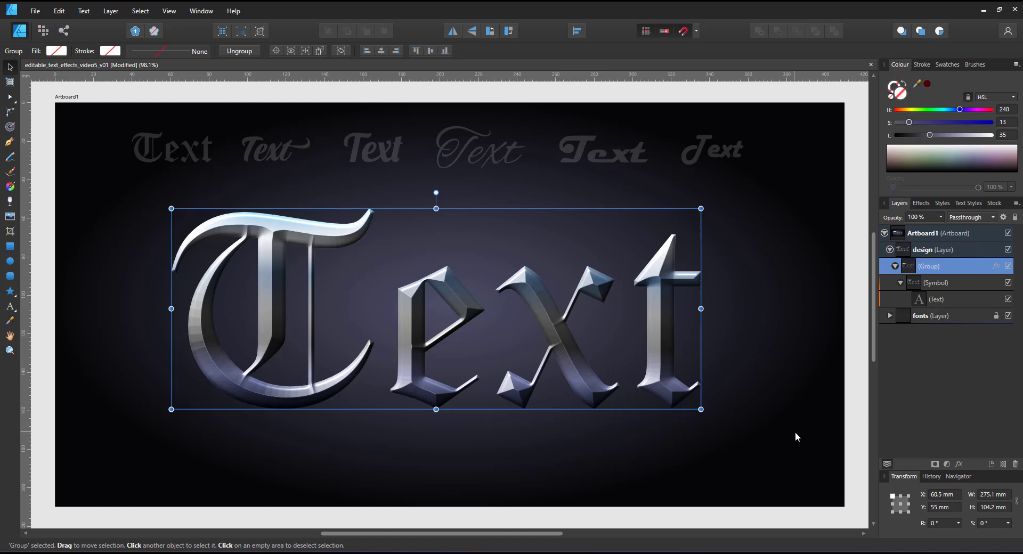
# Step: Duplicate the metallic text group and replace the lower copy's 3D and bevel effects with a 100 px black outside Outline
pyautogui.hotkey('ctrl', 'j')
pyautogui.click(995, 283)
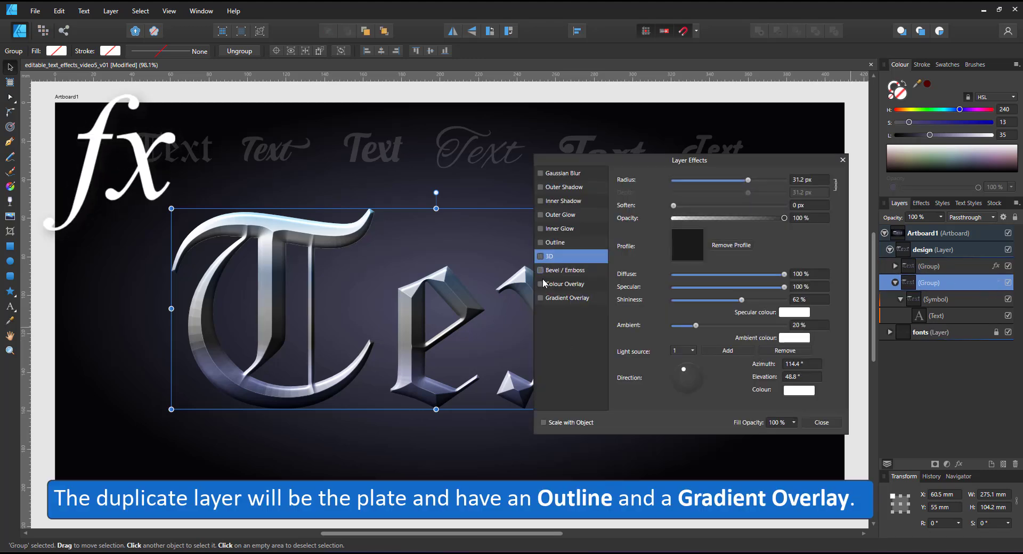
pyautogui.click(541, 243)
pyautogui.moveTo(675, 208); pyautogui.dragTo(782, 205)
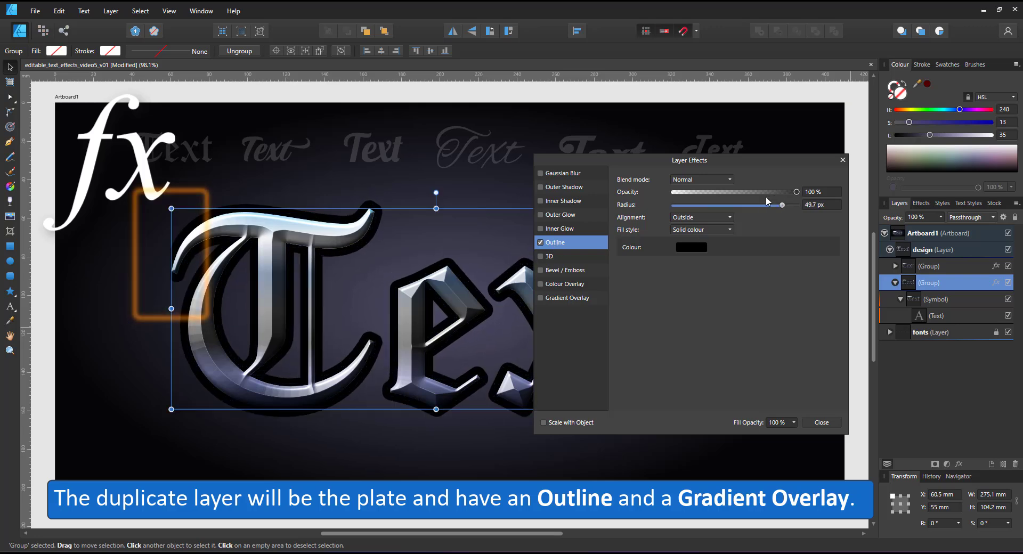
pyautogui.click(811, 204)
pyautogui.write('50')
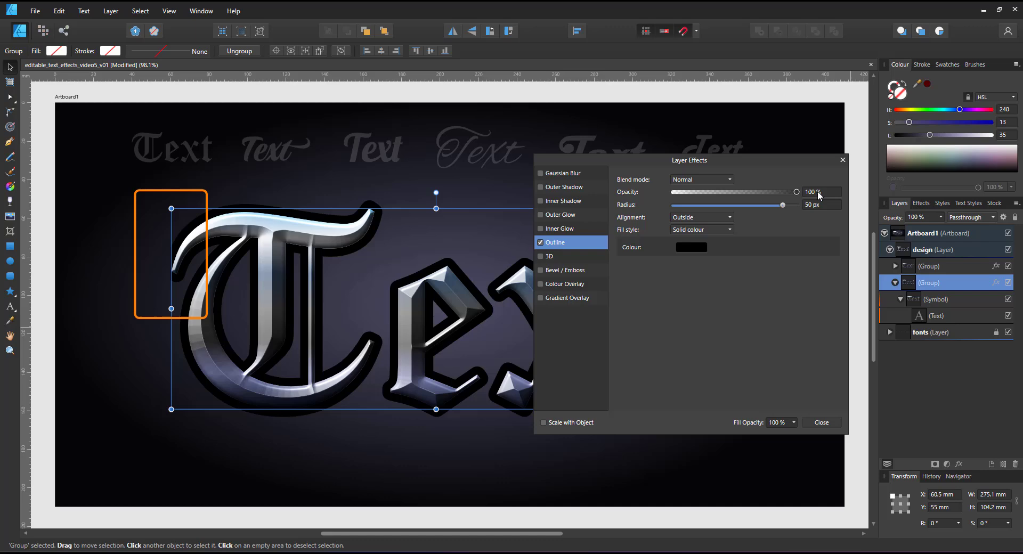
pyautogui.press('Return')
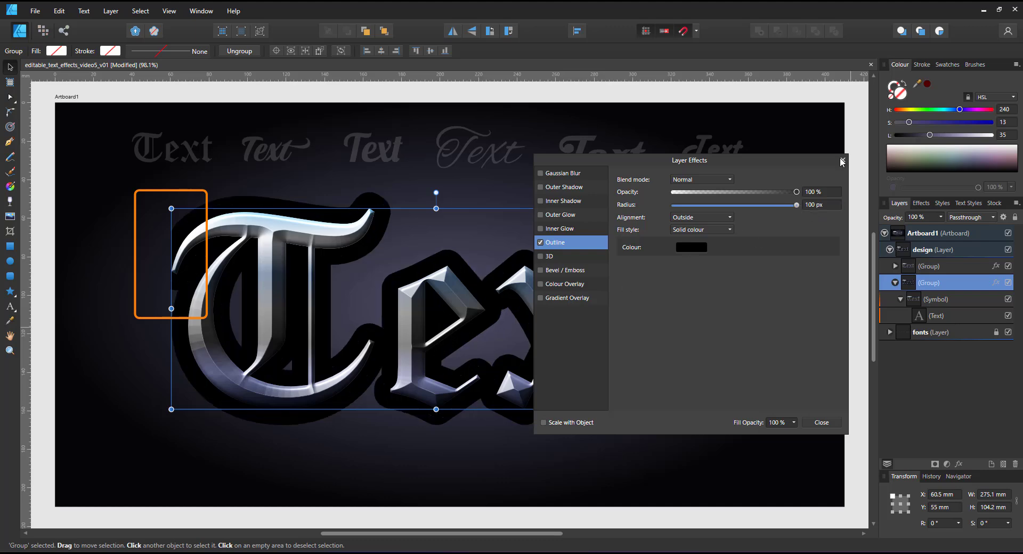
pyautogui.click(841, 160)
pyautogui.scroll(-1, 475, 305)
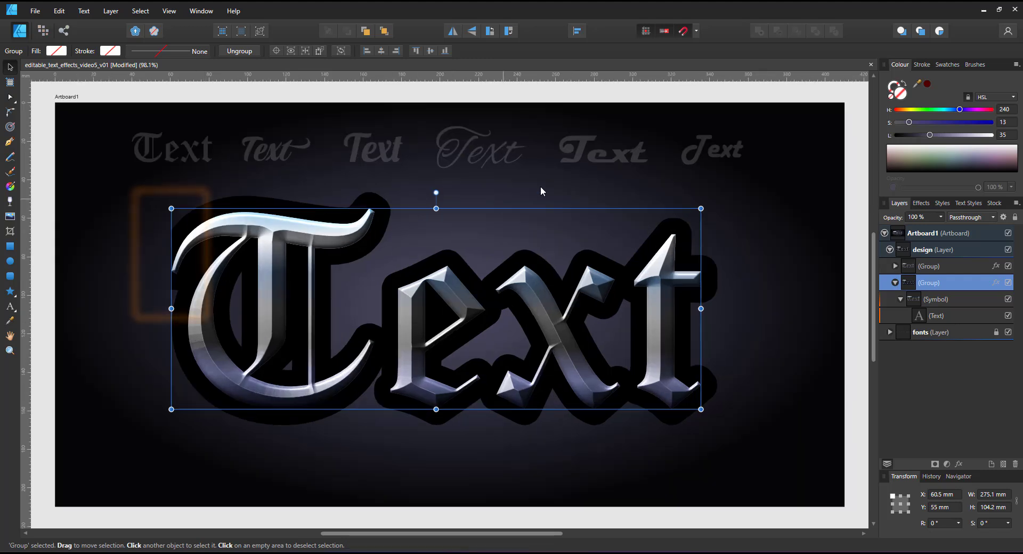
pyautogui.click(540, 189)
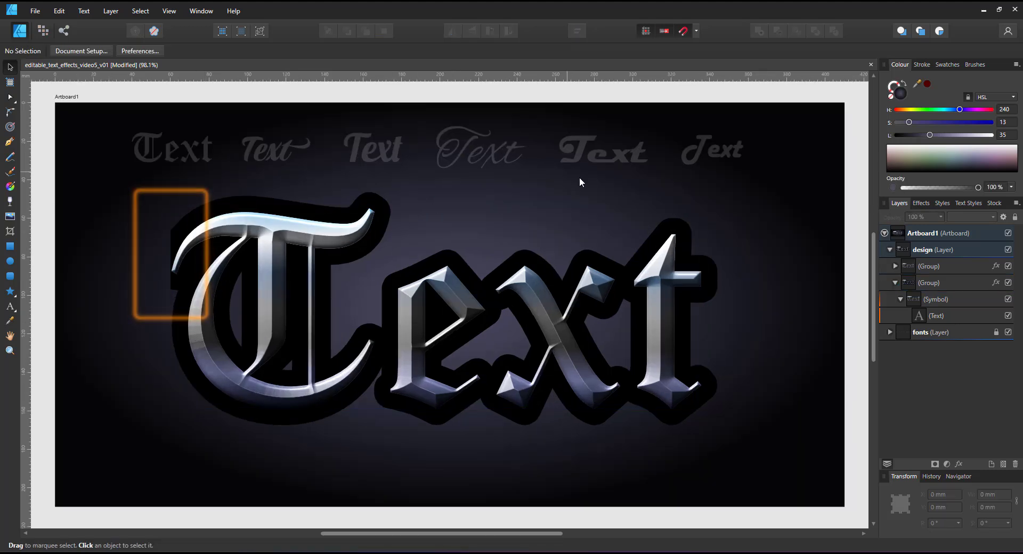
# Step: Wrap the outlined plate group in another group and enable a linear Gradient Overlay on the new group
pyautogui.click(969, 286)
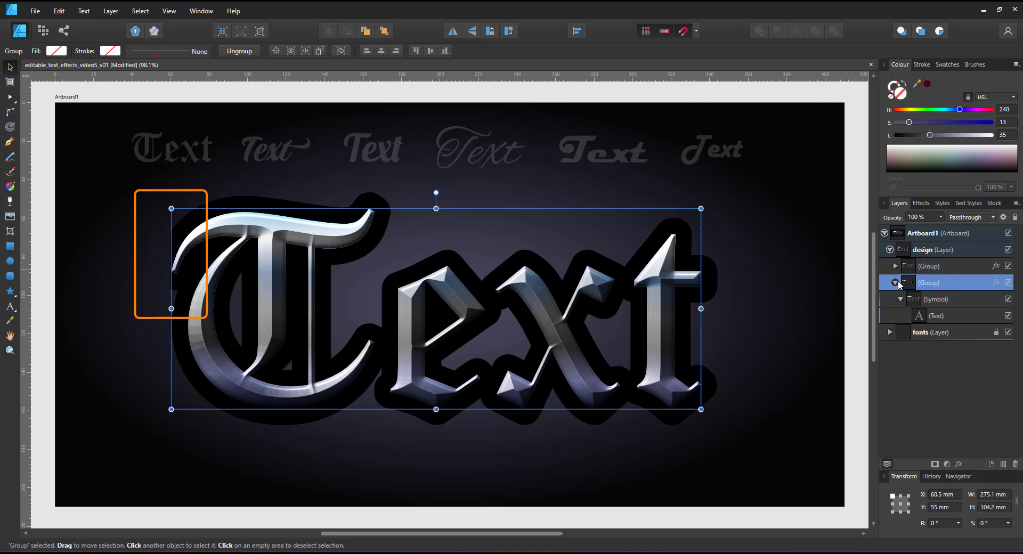
pyautogui.click(932, 297)
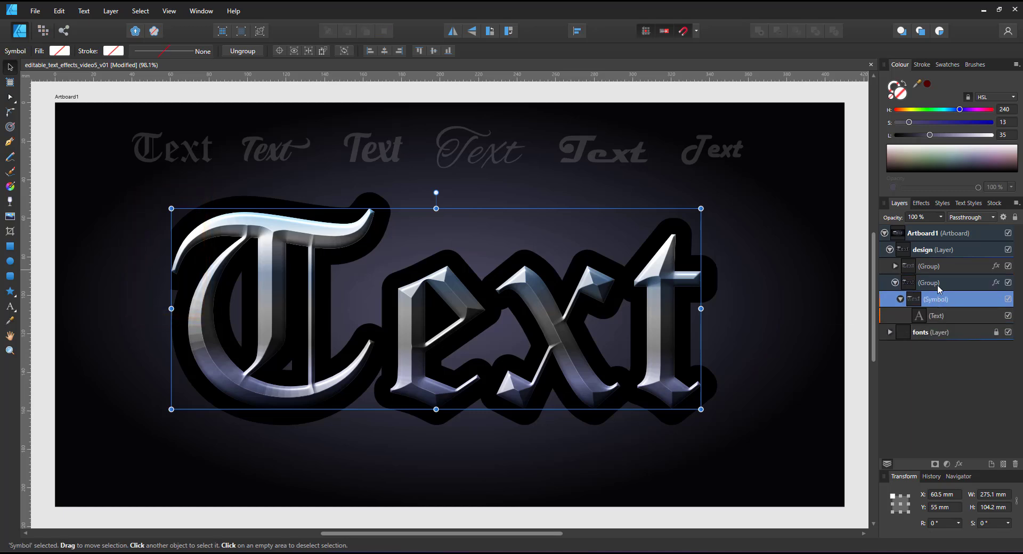
pyautogui.click(937, 287)
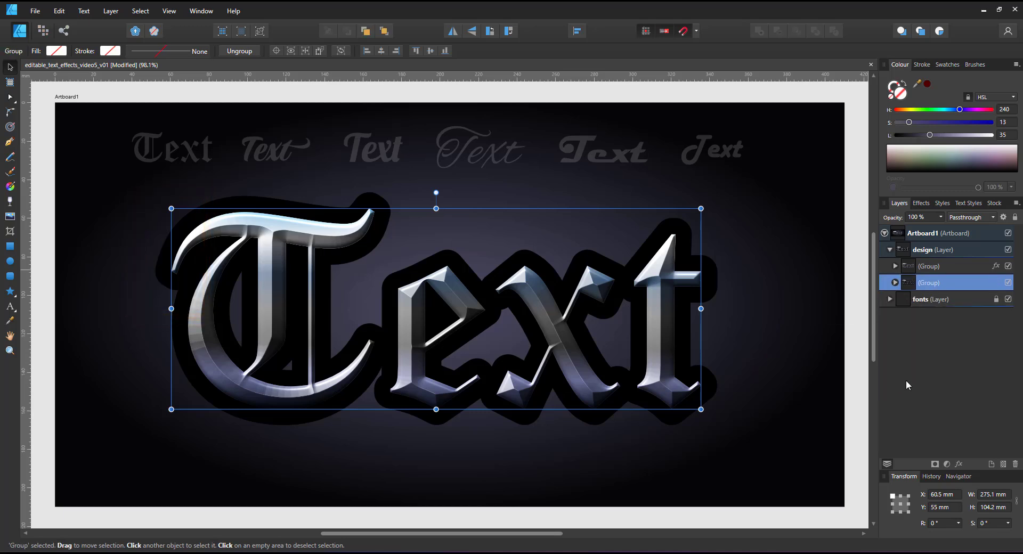
pyautogui.click(959, 464)
pyautogui.click(541, 297)
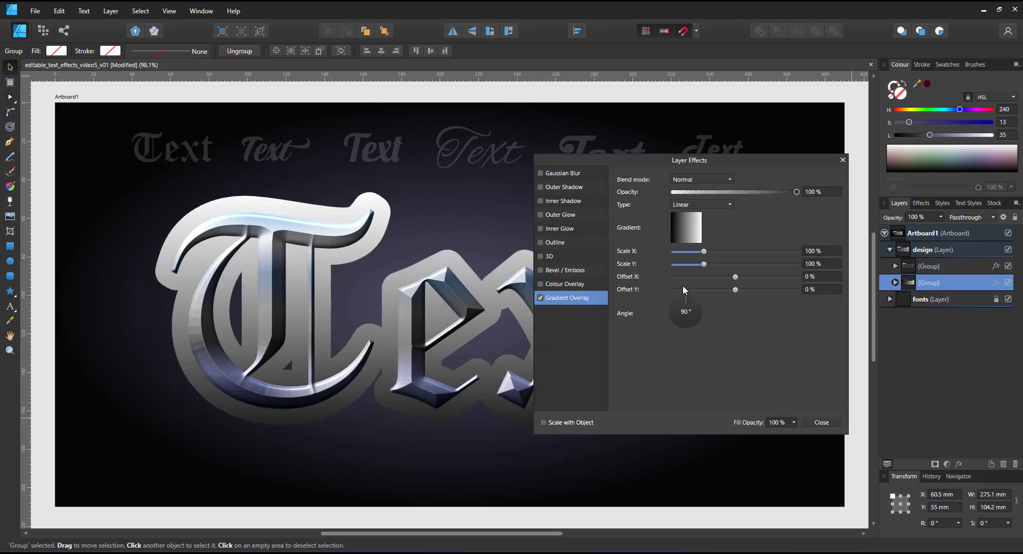
# Step: Insert a gradient stop at 9% in the plate's overlay and colour it dark brown, HSL 25, 100, 13
pyautogui.click(688, 230)
pyautogui.click(621, 270)
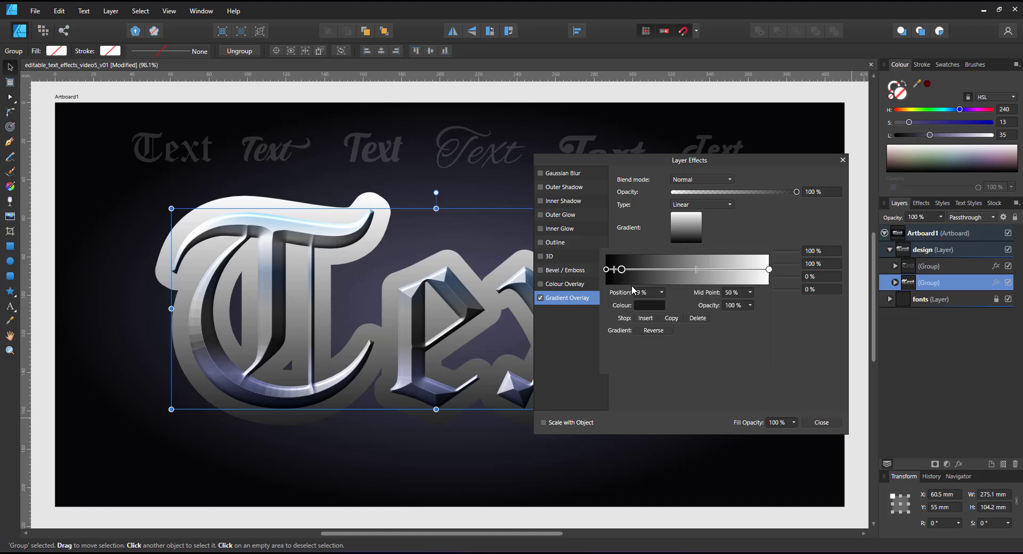
pyautogui.click(649, 305)
pyautogui.click(709, 324)
pyautogui.moveTo(596, 340); pyautogui.dragTo(607, 366)
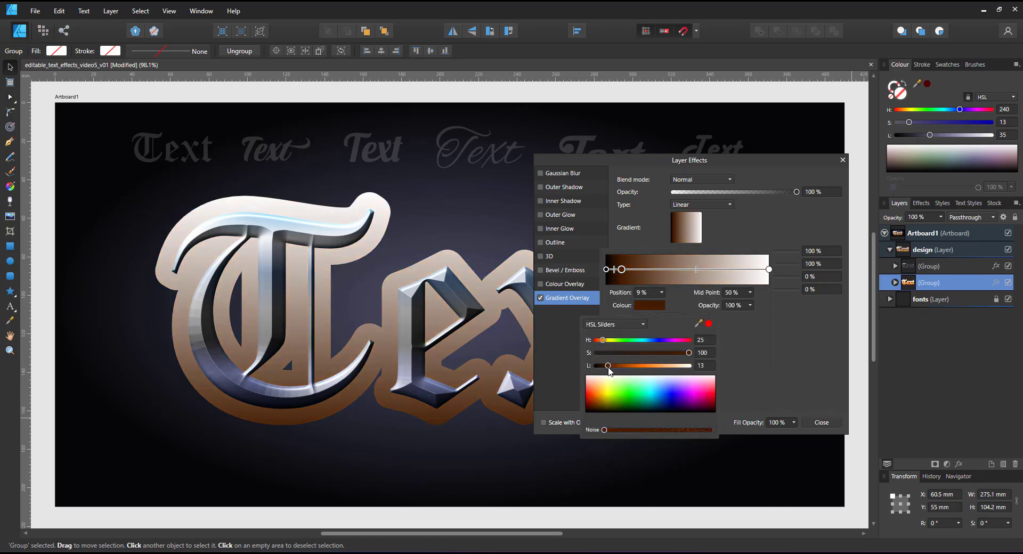
# Step: Reduce the 9% gradient stop's saturation to about 51 and colour the end stop with the dark brown sampled from it, HSL 25, 51, 12
pyautogui.moveTo(688, 352); pyautogui.dragTo(641, 353)
pyautogui.click(769, 269)
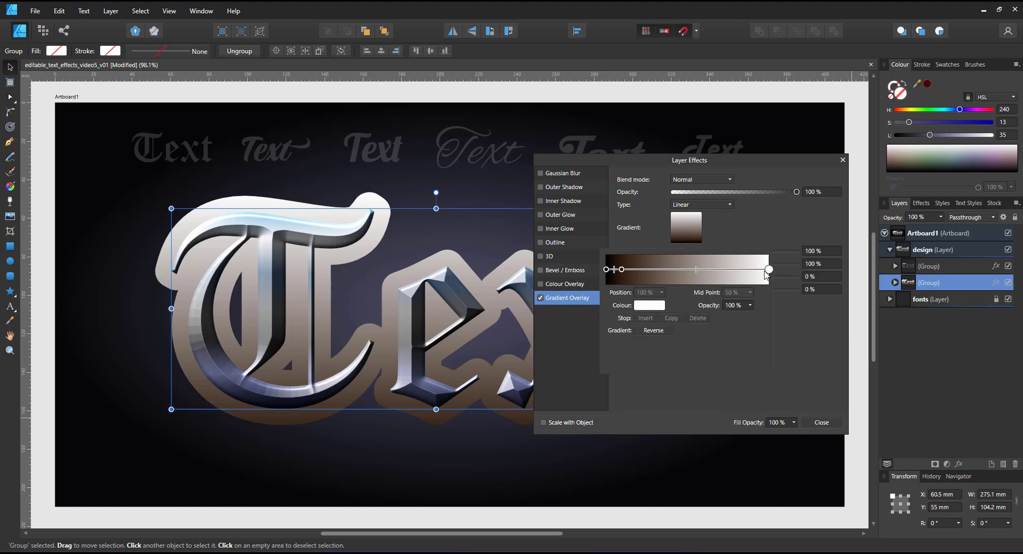
pyautogui.click(651, 309)
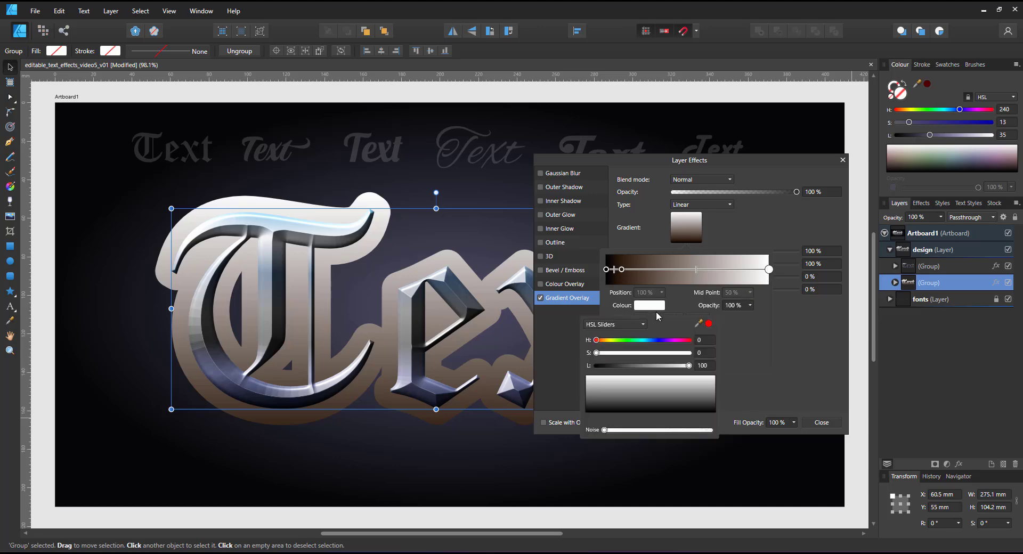
pyautogui.moveTo(698, 323); pyautogui.dragTo(620, 262)
pyautogui.click(707, 324)
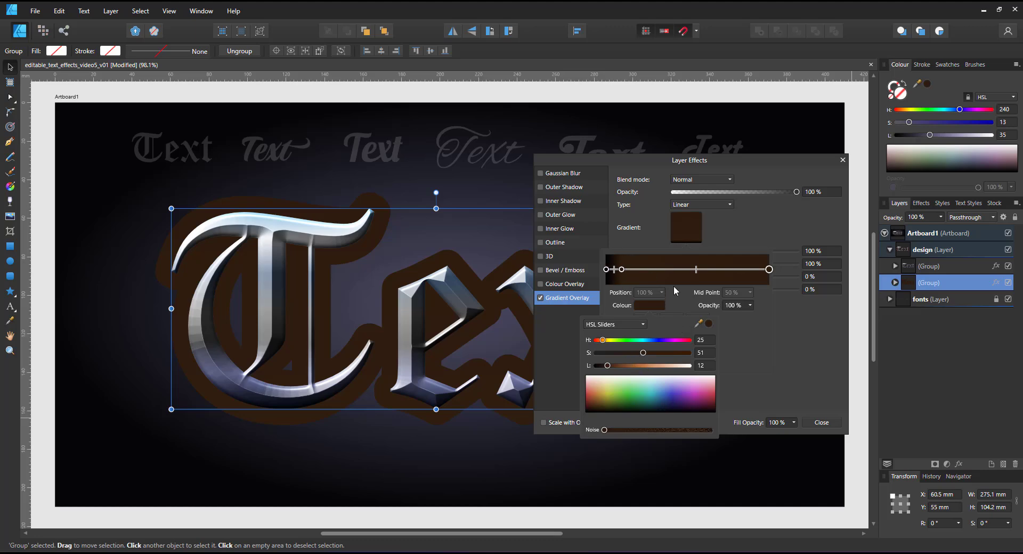
# Step: Insert a gradient stop at 74% in the plate's overlay, colour it HSL 25, 51, 26, and close the effects
pyautogui.click(727, 269)
pyautogui.click(656, 304)
pyautogui.click(621, 366)
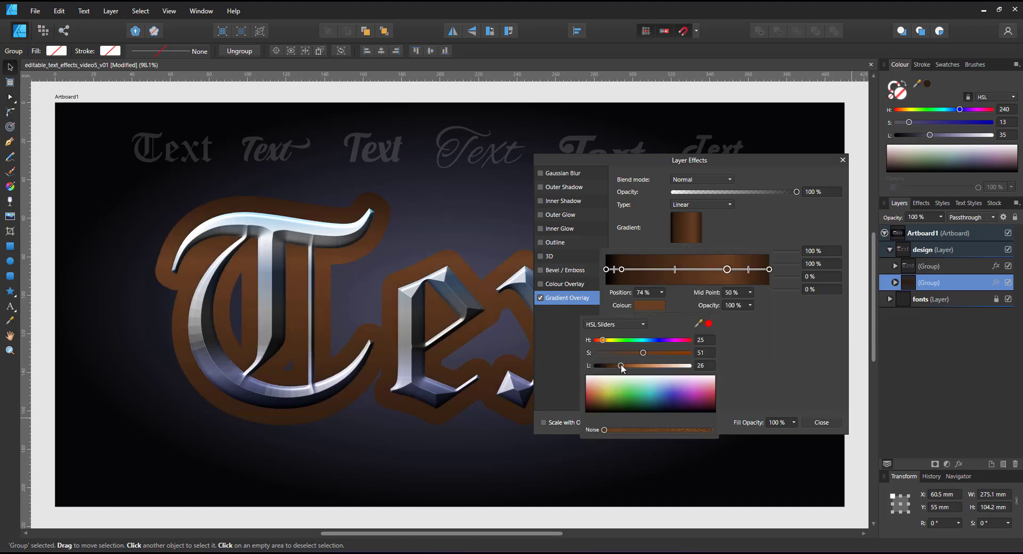
pyautogui.click(820, 425)
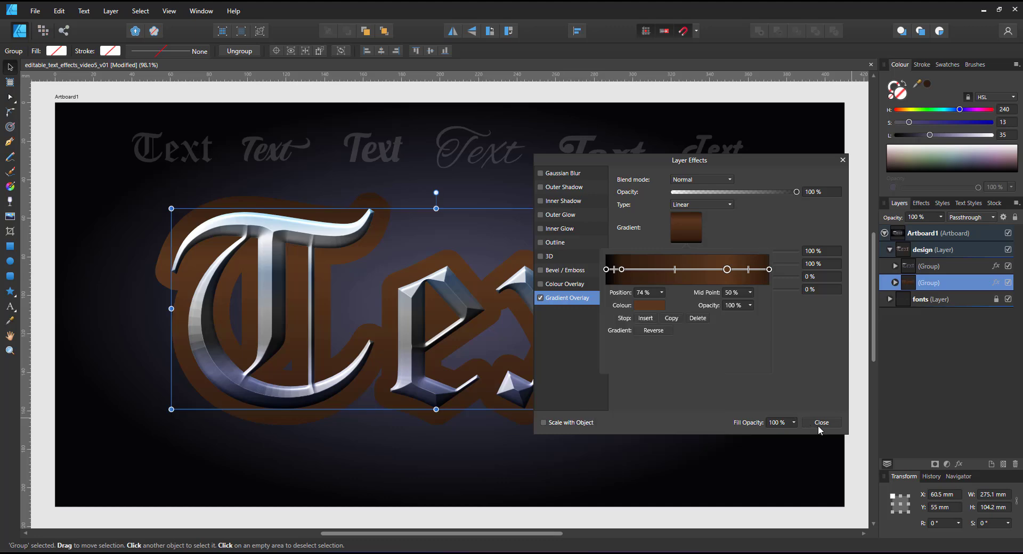
pyautogui.click(819, 426)
pyautogui.click(827, 422)
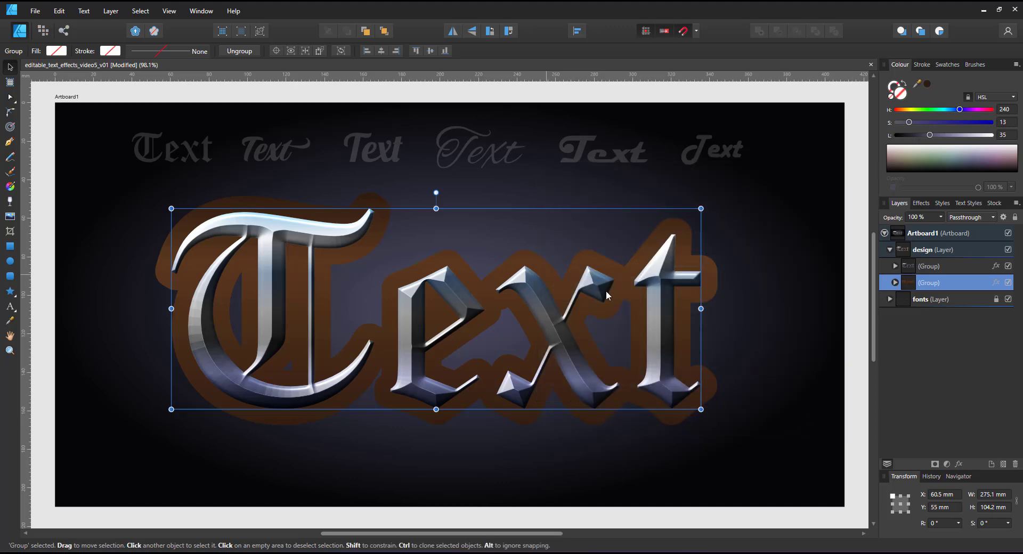
# Step: Add an Inner Bevel / Emboss effect with a radius of about 25.7 px to the plate group
pyautogui.click(995, 282)
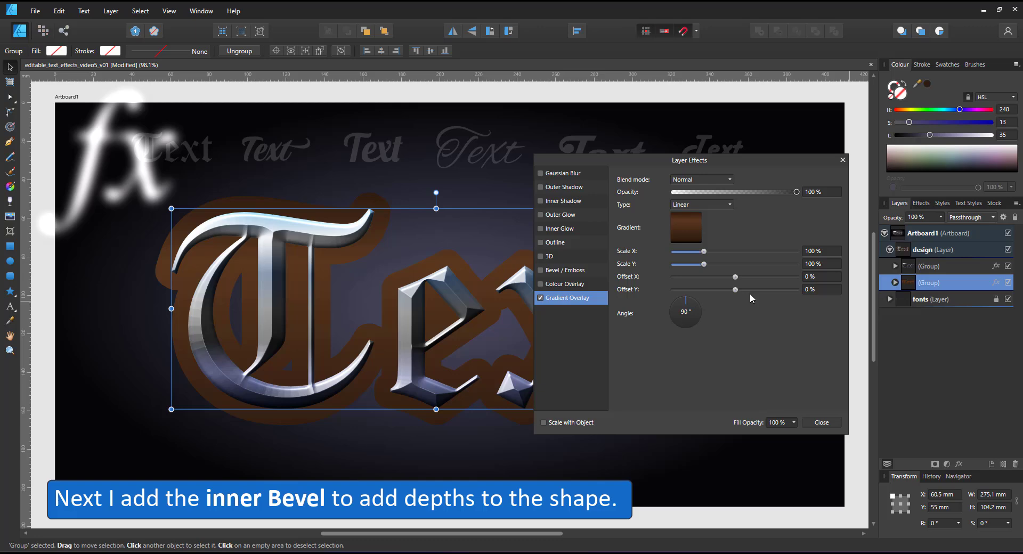
pyautogui.click(540, 270)
pyautogui.click(696, 179)
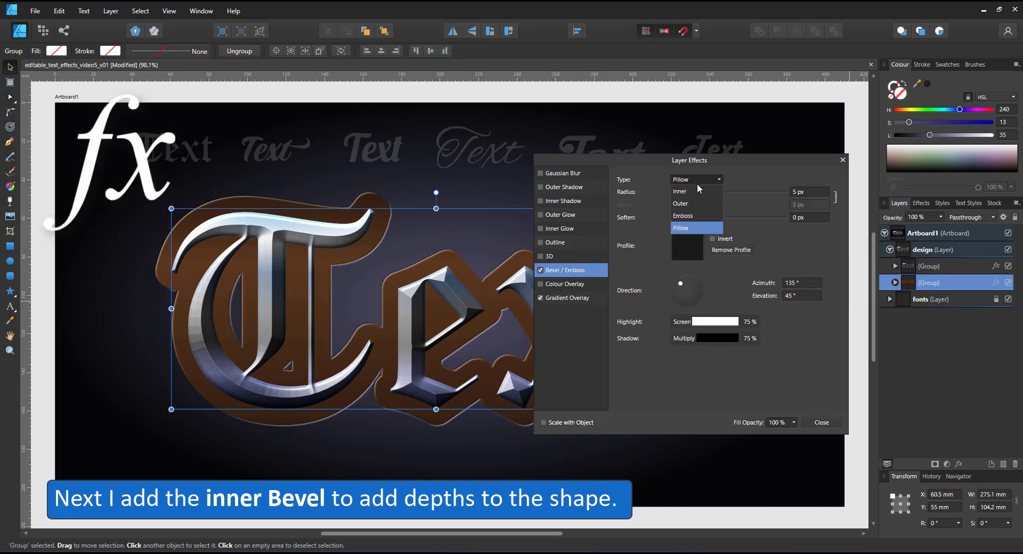
pyautogui.click(693, 192)
pyautogui.moveTo(709, 193); pyautogui.dragTo(741, 192)
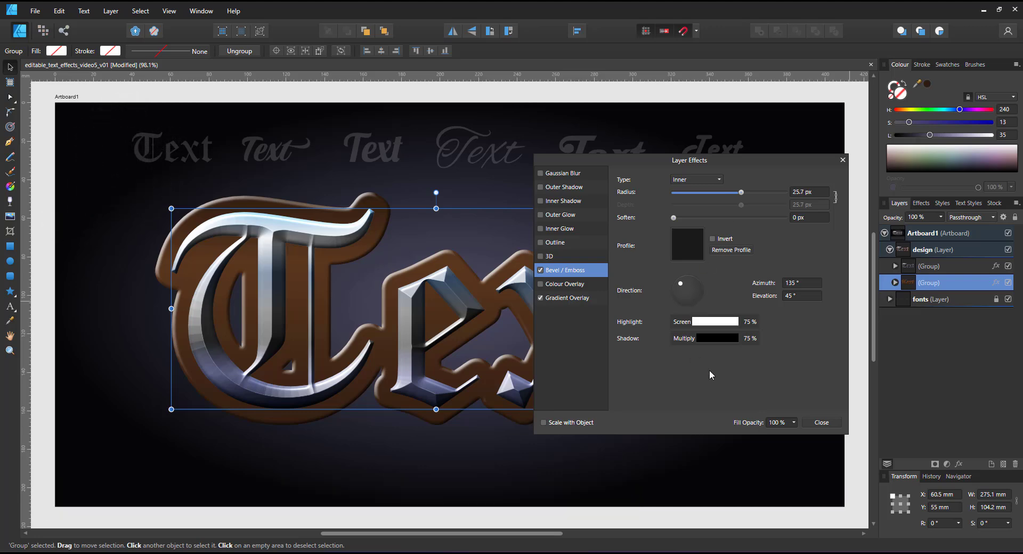
# Step: Shape the plate bevel's profile into an S-curve and set its radius to about 36.7 px
pyautogui.click(694, 249)
pyautogui.click(612, 381)
pyautogui.click(729, 200)
pyautogui.moveTo(740, 192); pyautogui.dragTo(755, 196)
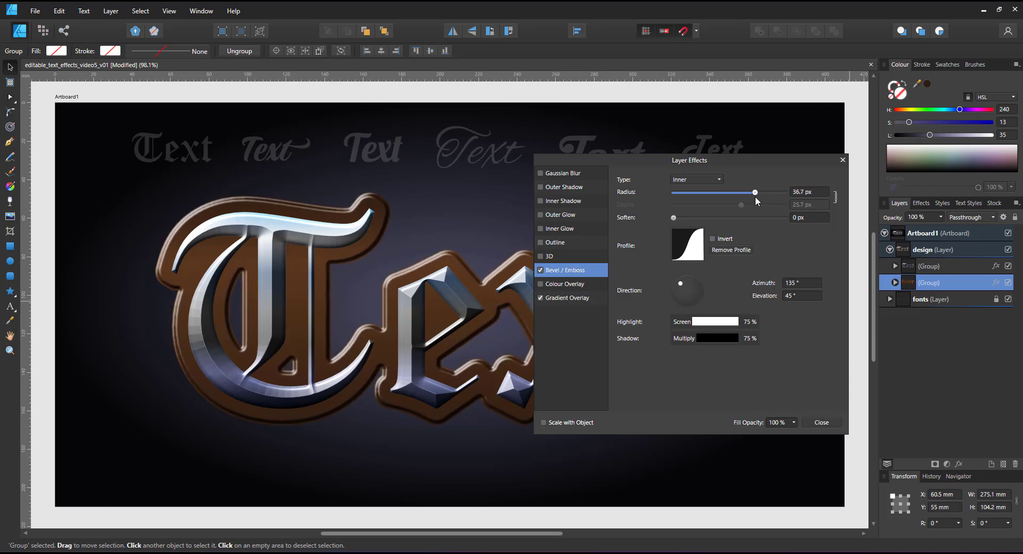
# Step: Colour the plate bevel's highlight orange, HSL 29, 100, 66, at 21% opacity, and set its shadow opacity to 79%
pyautogui.click(712, 324)
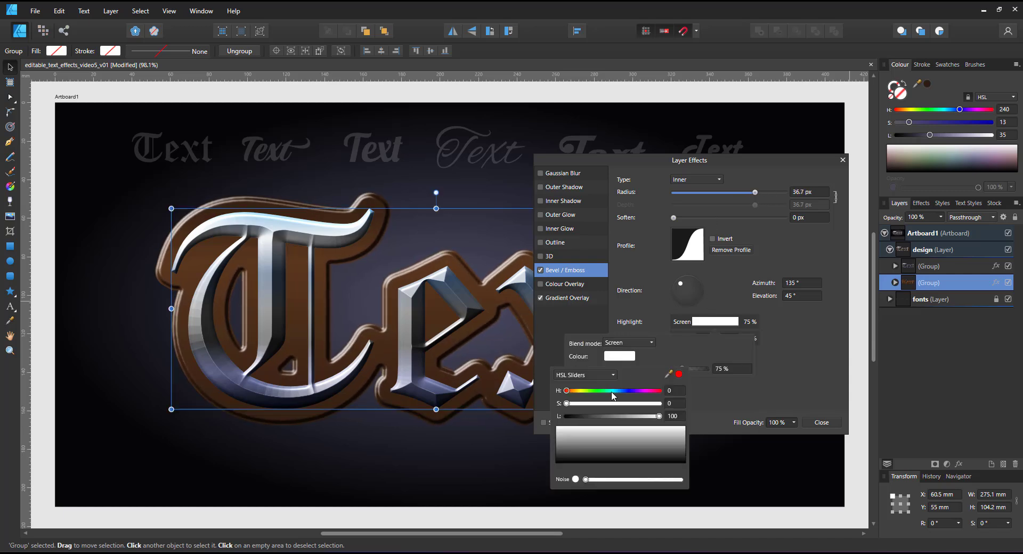
pyautogui.moveTo(569, 403); pyautogui.dragTo(743, 386)
pyautogui.click(630, 416)
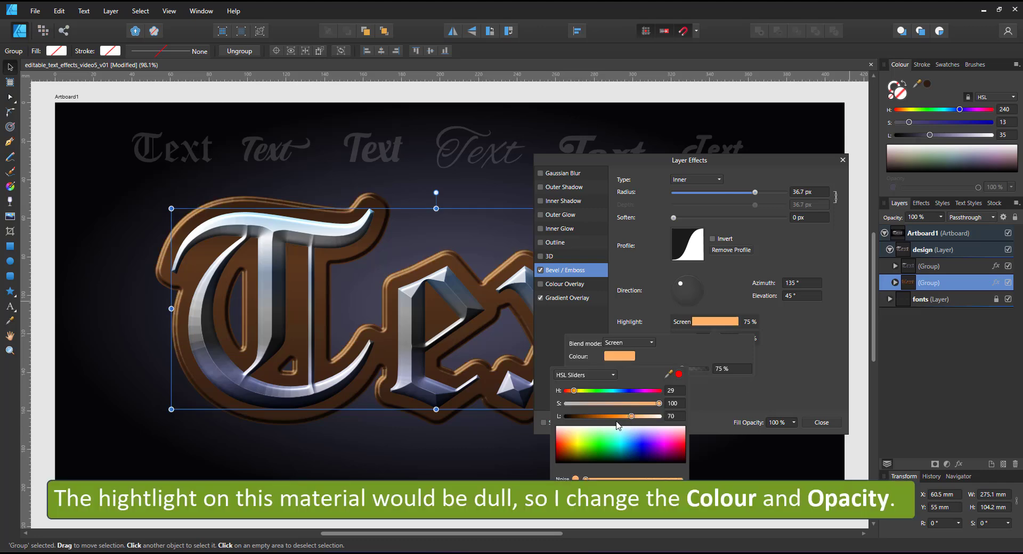
pyautogui.moveTo(624, 425); pyautogui.dragTo(626, 418)
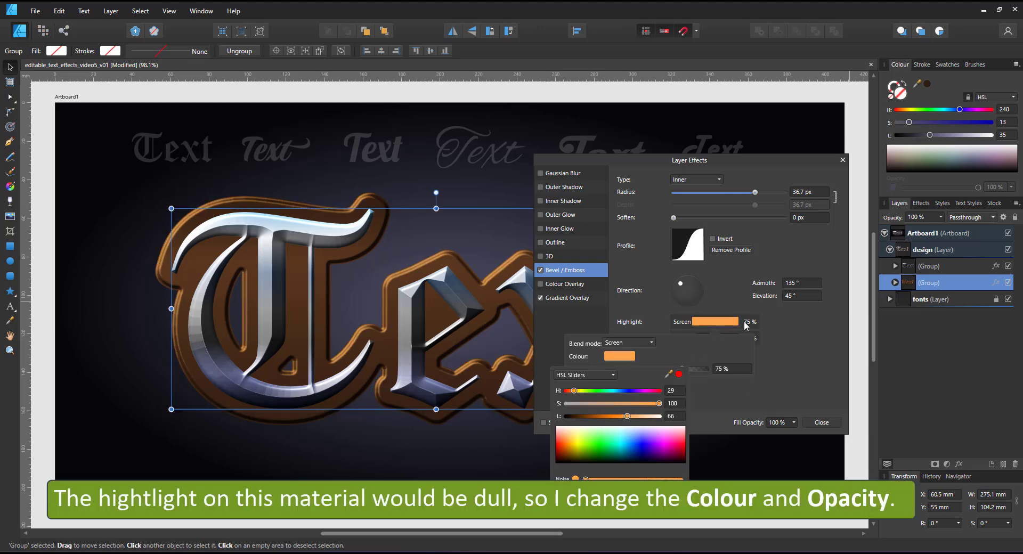
pyautogui.moveTo(682, 368); pyautogui.dragTo(636, 369)
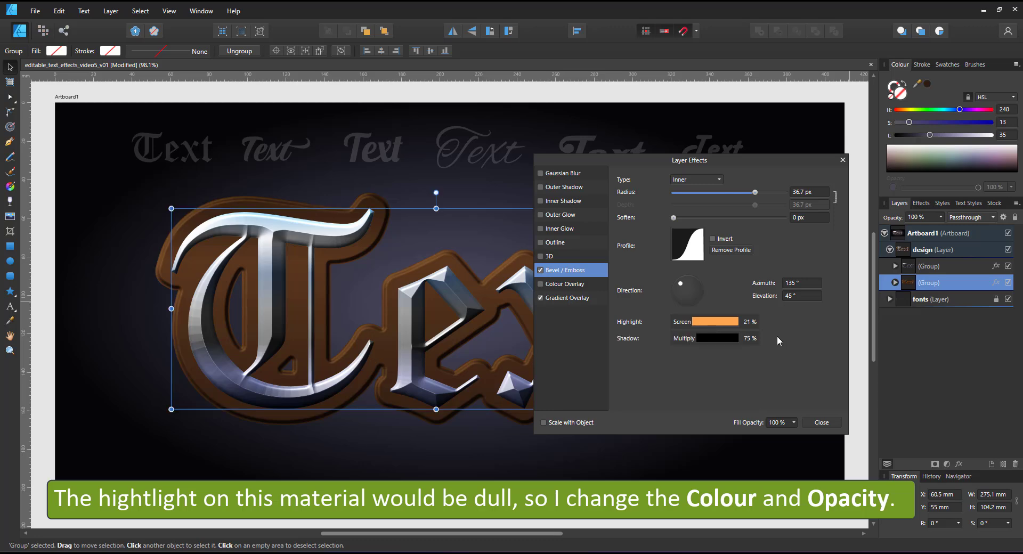
pyautogui.click(714, 339)
pyautogui.moveTo(681, 384); pyautogui.dragTo(685, 384)
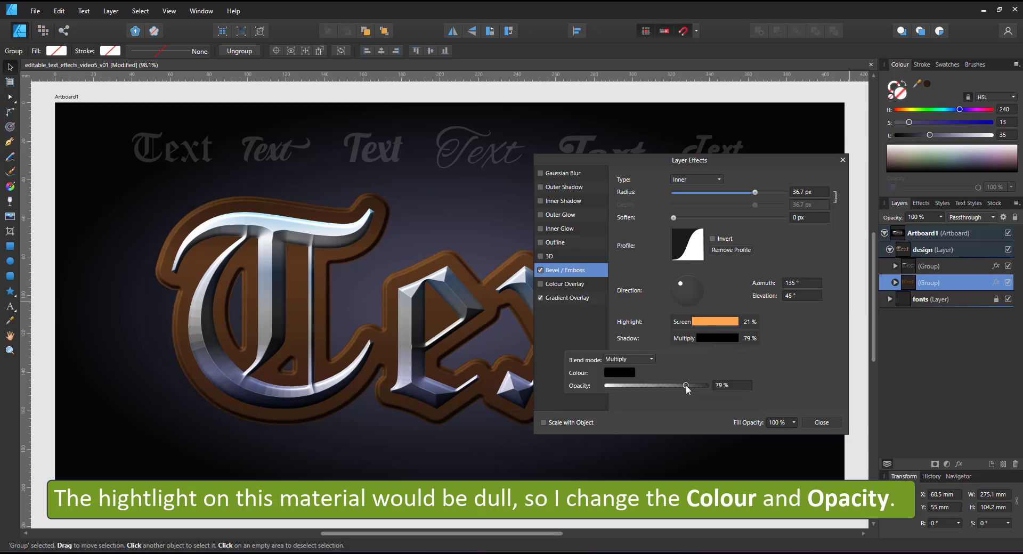
# Step: Shift the plate gradient's dark brown stop towards the middle and the lighter brown stop to 78%, and close the effects
pyautogui.click(567, 297)
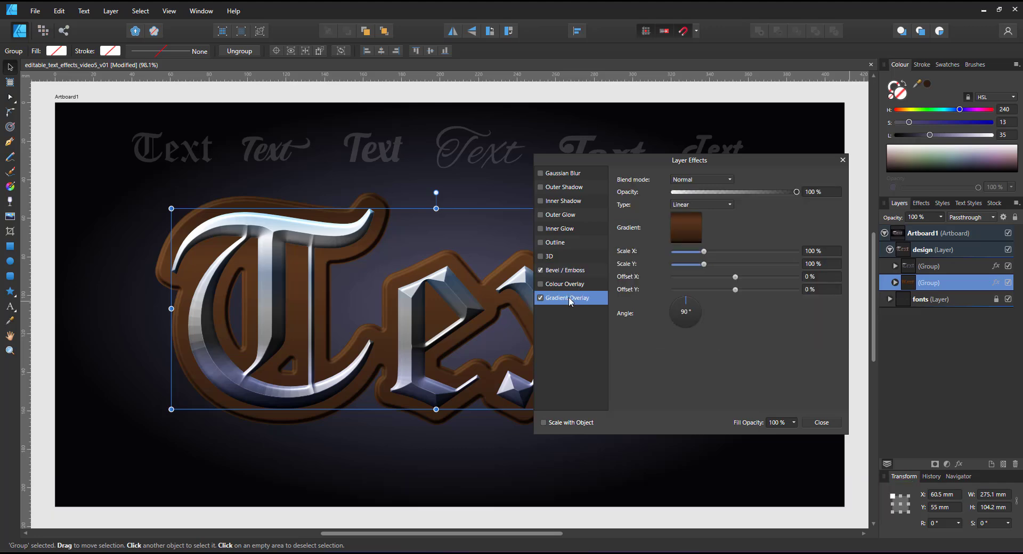
pyautogui.click(685, 234)
pyautogui.moveTo(622, 273); pyautogui.dragTo(662, 273)
pyautogui.click(727, 271)
pyautogui.moveTo(727, 270); pyautogui.dragTo(733, 271)
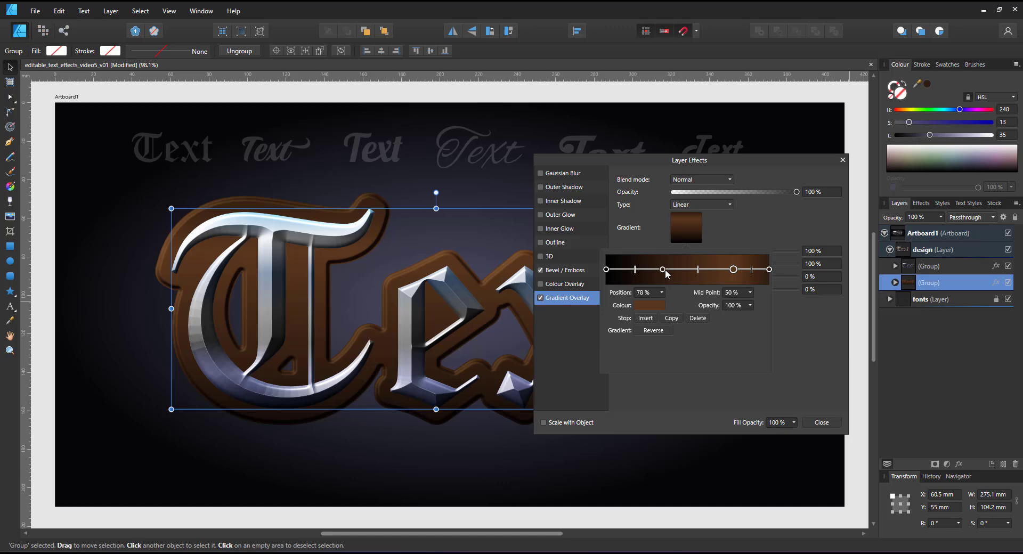
pyautogui.moveTo(663, 270); pyautogui.dragTo(671, 270)
pyautogui.click(704, 242)
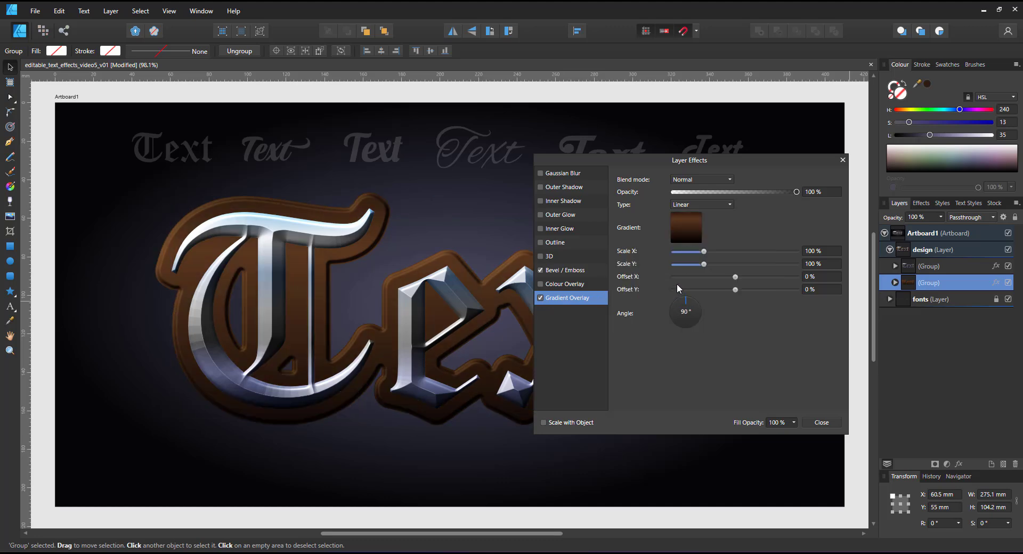
pyautogui.click(842, 160)
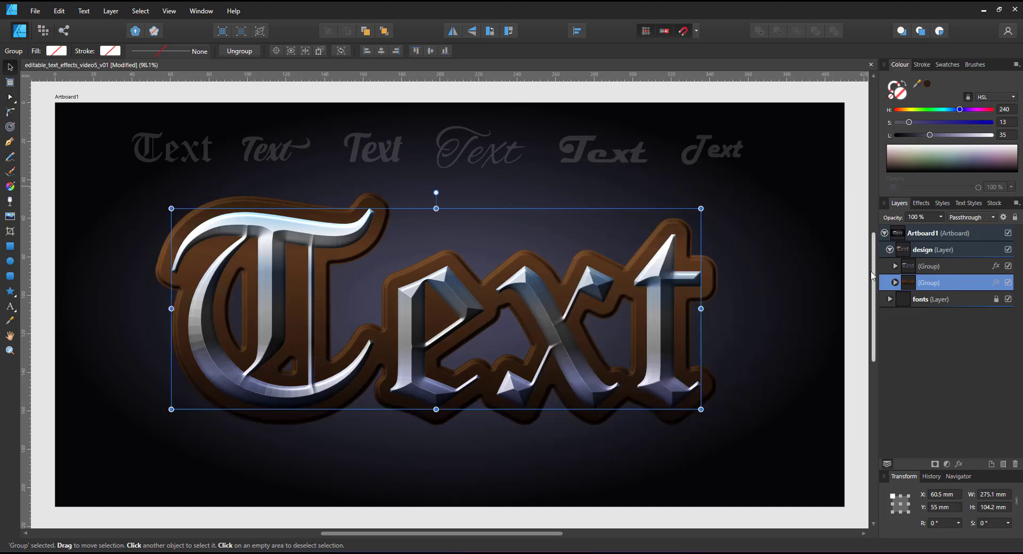
# Step: Duplicate the plate group and replace the lower copy's bevel and gradient overlay with a black Colour Overlay
pyautogui.hotkey('ctrl', 'j')
pyautogui.click(996, 300)
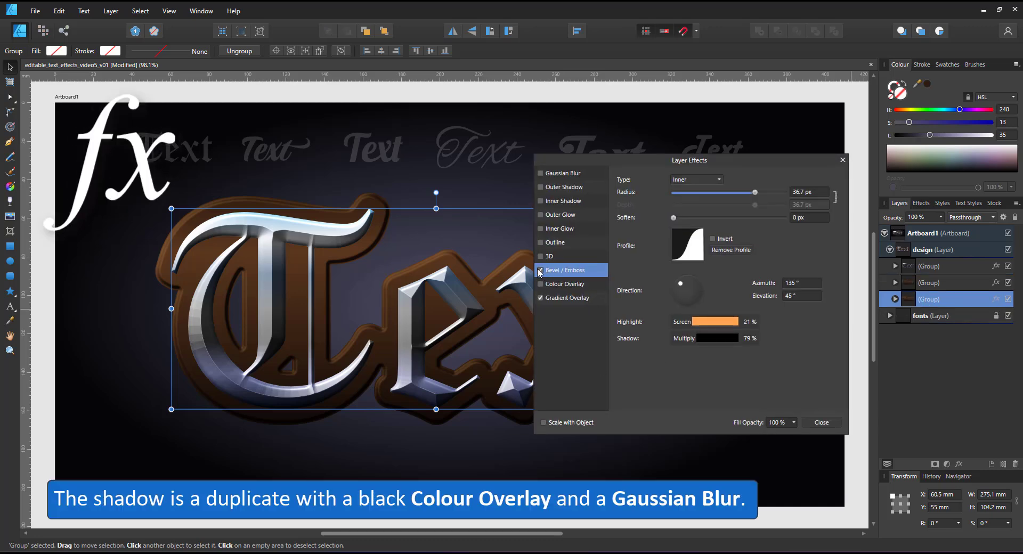
pyautogui.click(575, 285)
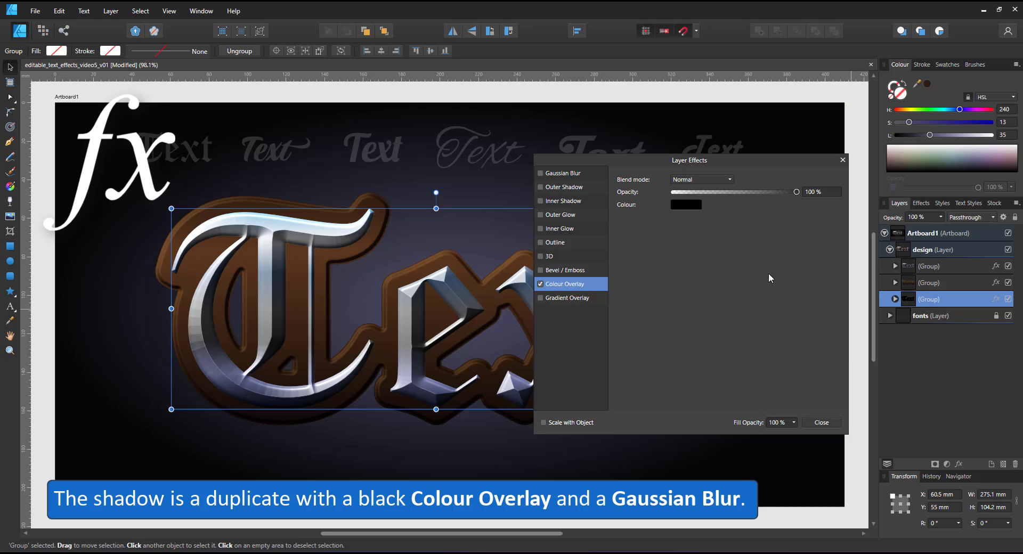
# Step: Expand the shadow copy and move its inner outlined group straight down to about Y 62.7 mm
pyautogui.click(895, 298)
pyautogui.click(970, 316)
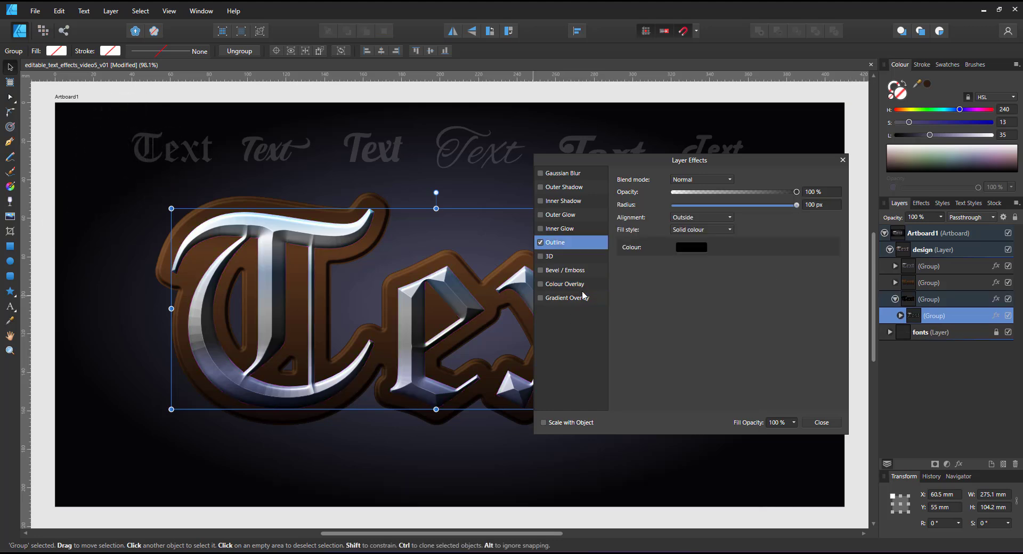
pyautogui.moveTo(431, 316); pyautogui.dragTo(431, 331)
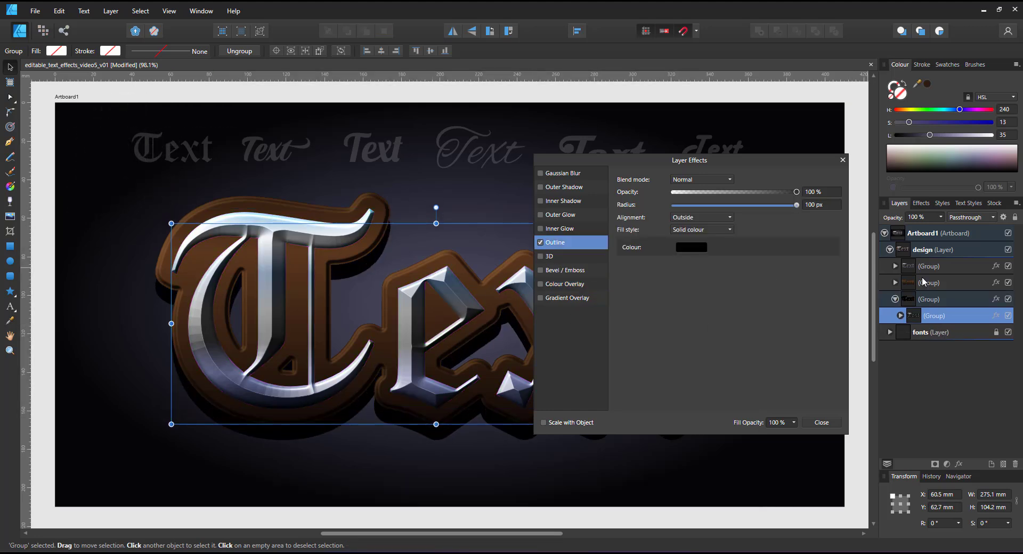
# Step: Add a Gaussian Blur to the outer shadow group and close the effects
pyautogui.click(919, 299)
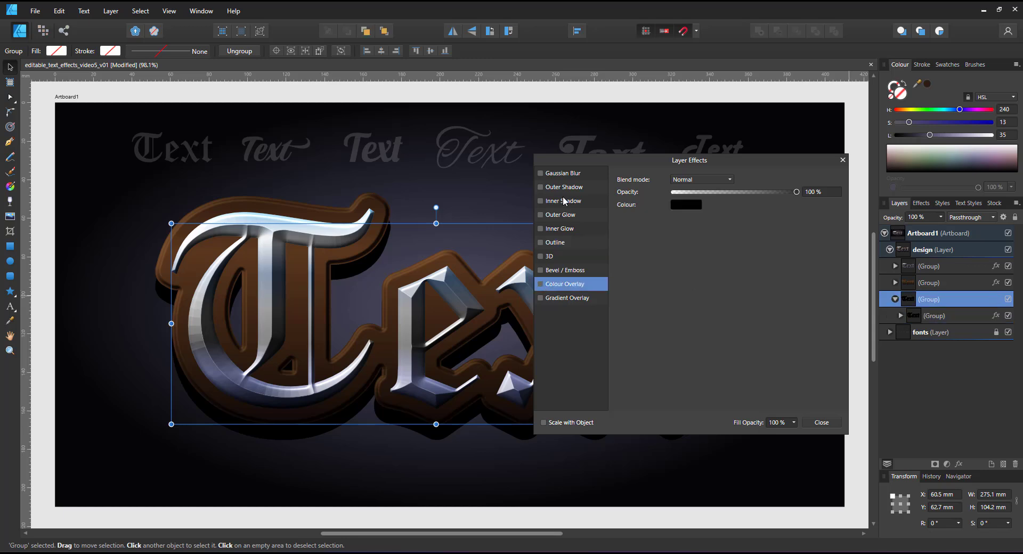
pyautogui.click(548, 173)
pyautogui.moveTo(673, 180); pyautogui.dragTo(749, 182)
pyautogui.click(842, 160)
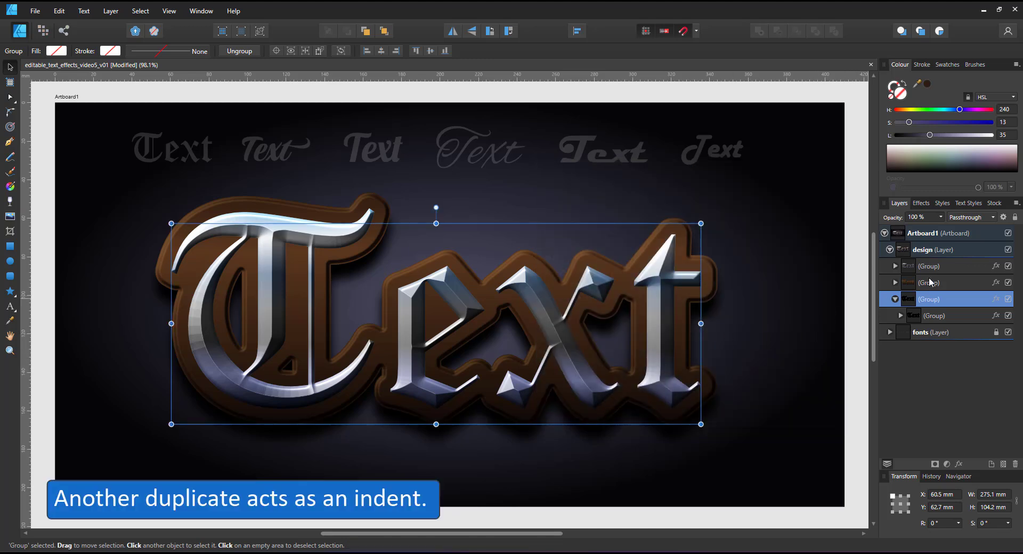
# Step: Duplicate the metallic text group and replace the lower copy's 3D and bevel effects with a black outside Outline of about 42.5 px
pyautogui.click(930, 267)
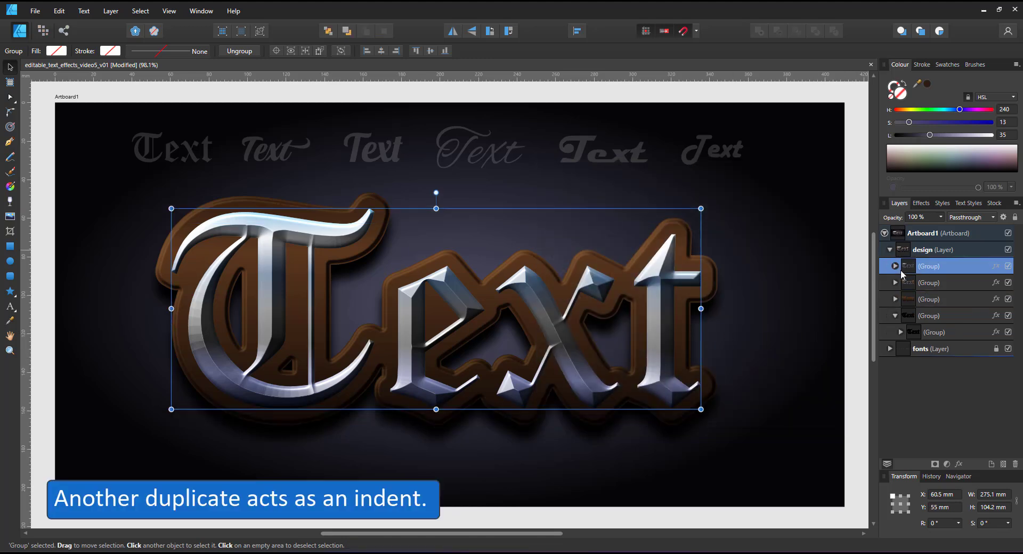
pyautogui.hotkey('ctrl', 'j')
pyautogui.click(995, 283)
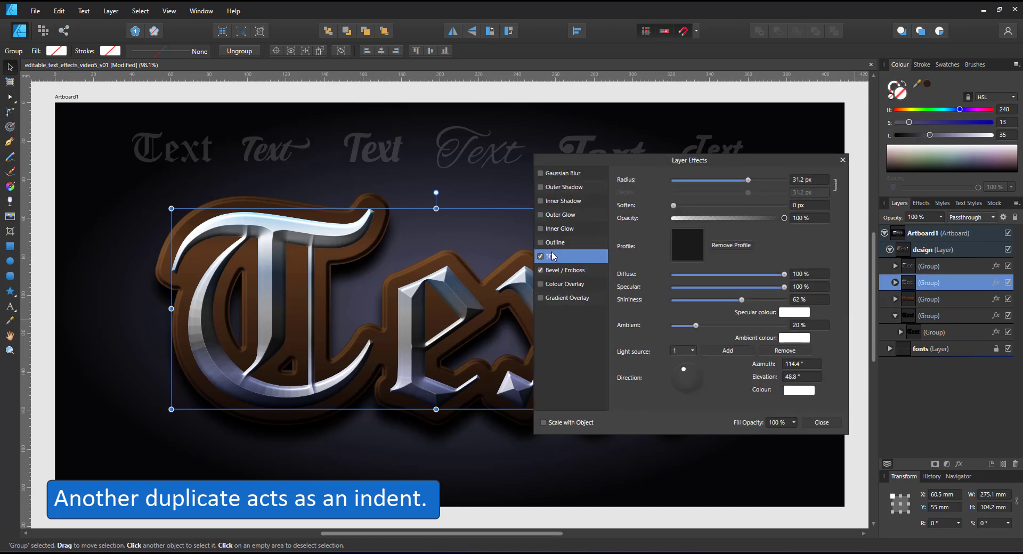
pyautogui.click(894, 283)
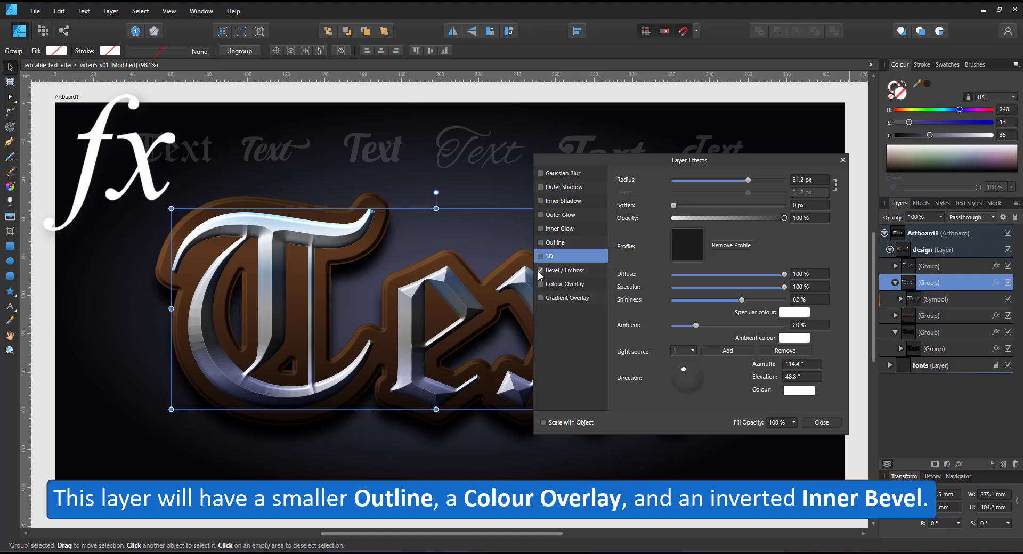
pyautogui.click(540, 271)
pyautogui.click(539, 242)
pyautogui.moveTo(692, 206); pyautogui.dragTo(772, 205)
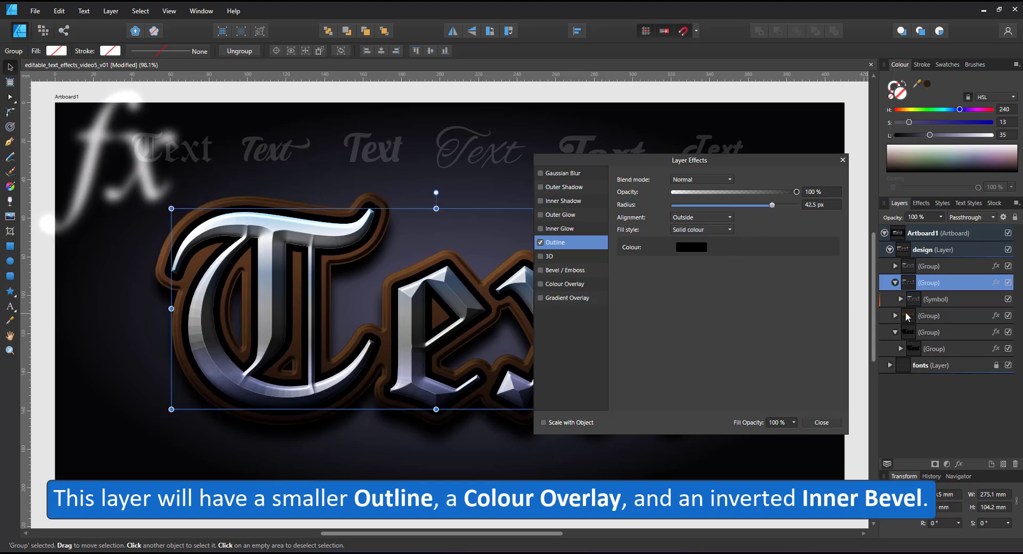
# Step: Wrap the outlined copy in a new group and give it an inverted Inner Bevel with a radius of about 19 px
pyautogui.hotkey('ctrl', 'g')
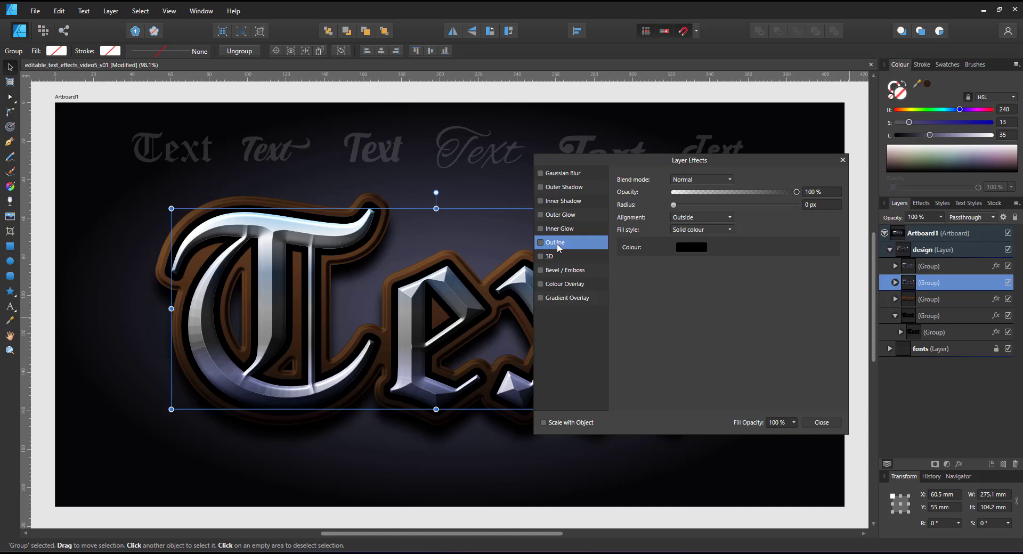
pyautogui.click(570, 273)
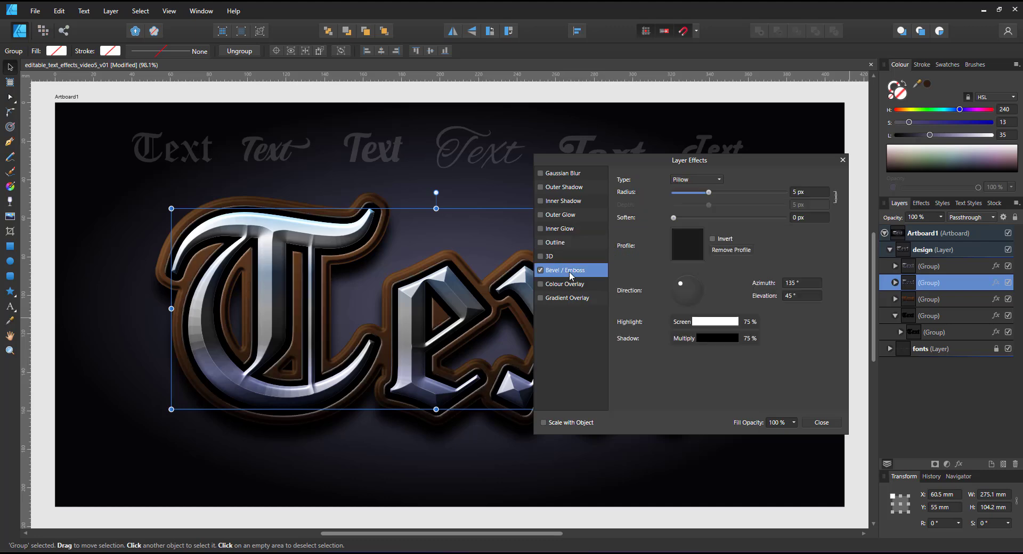
pyautogui.click(695, 181)
pyautogui.click(684, 209)
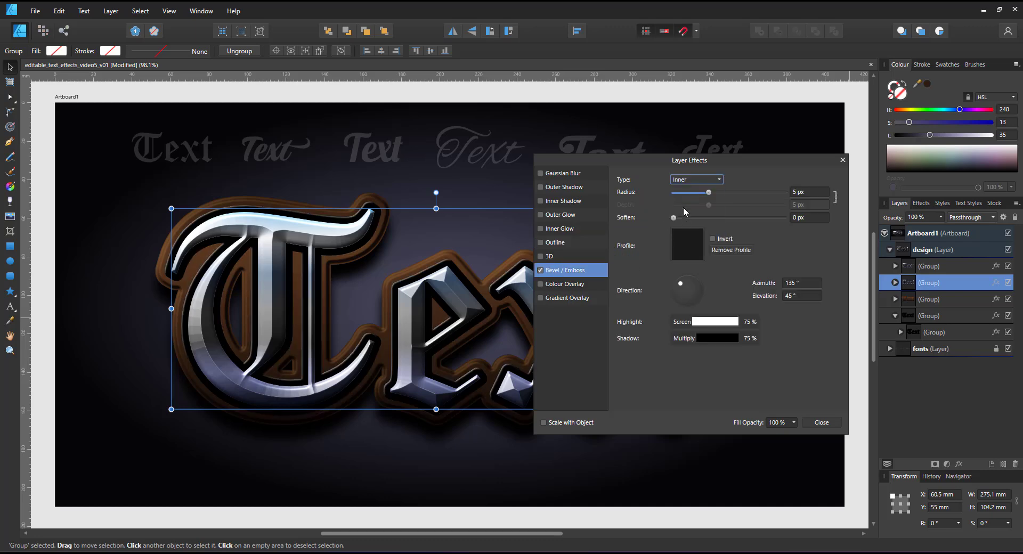
pyautogui.click(724, 239)
pyautogui.moveTo(709, 192); pyautogui.dragTo(733, 193)
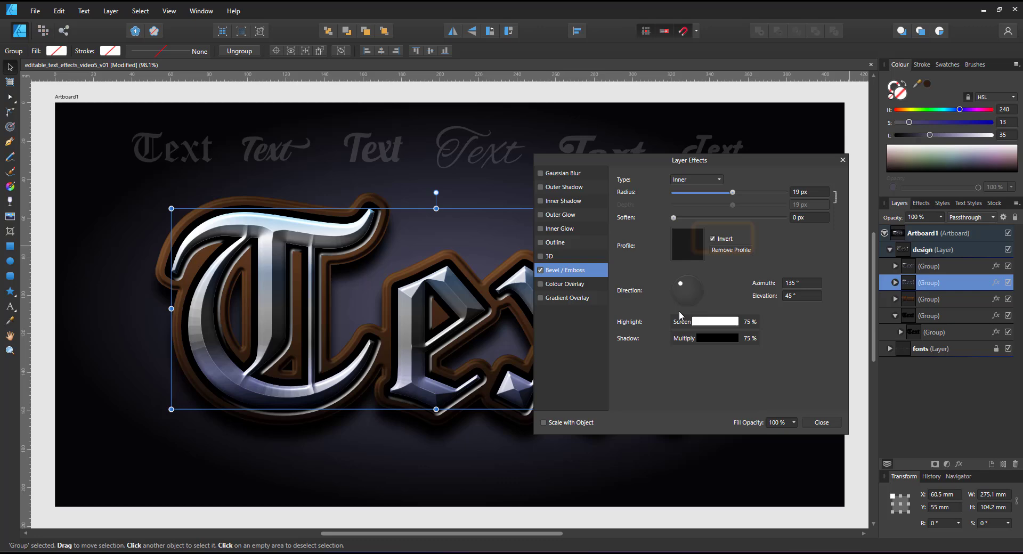
# Step: Add a Colour Overlay to the indent's inner outlined group in a brown sampled from the artwork, and show its Outline settings
pyautogui.click(895, 282)
pyautogui.click(927, 299)
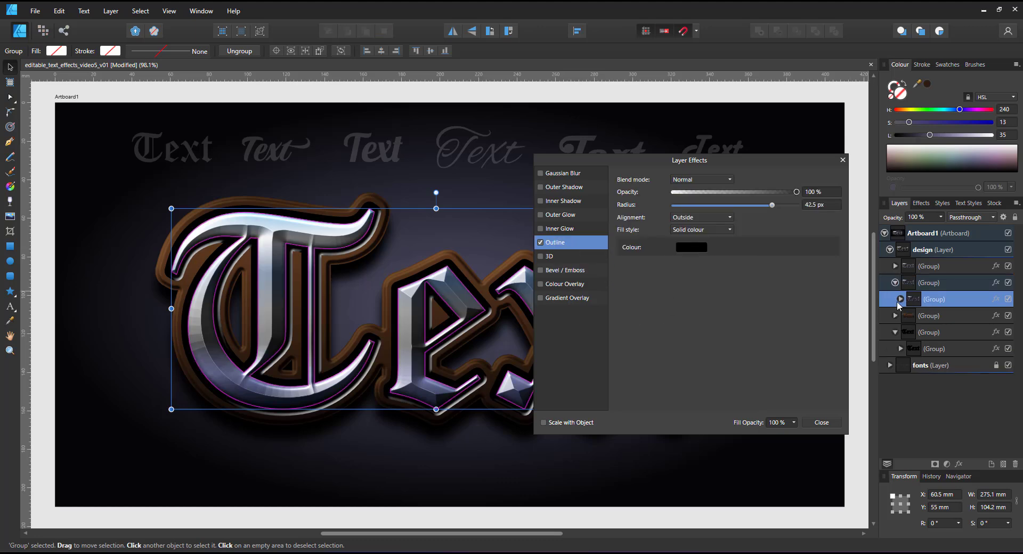
pyautogui.click(561, 284)
pyautogui.click(679, 207)
pyautogui.moveTo(735, 223); pyautogui.dragTo(296, 352)
pyautogui.click(745, 223)
pyautogui.click(554, 243)
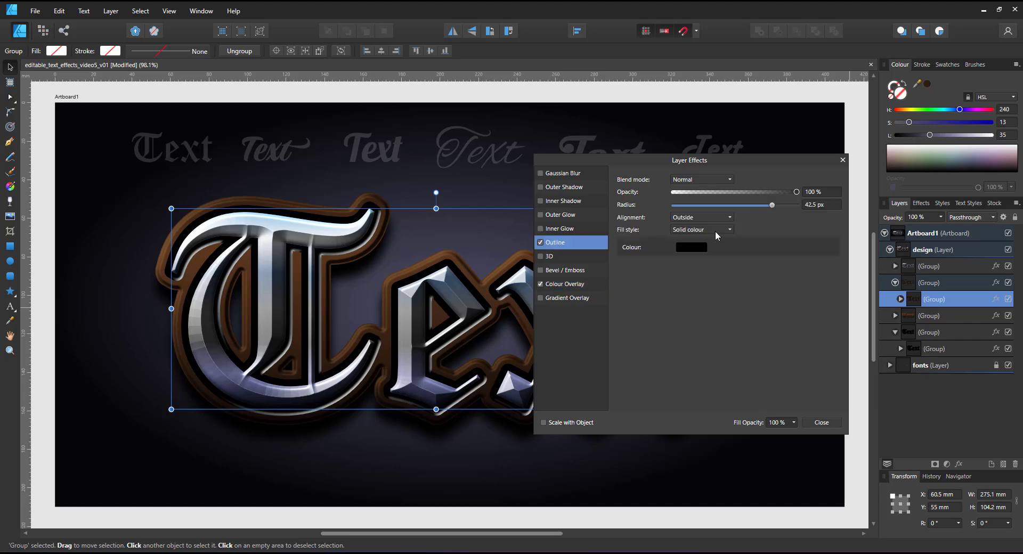
# Step: Give the indent's inner group outline the sampled dark brown colour and darken it by lowering its lightness
pyautogui.click(691, 247)
pyautogui.moveTo(739, 265); pyautogui.dragTo(335, 360)
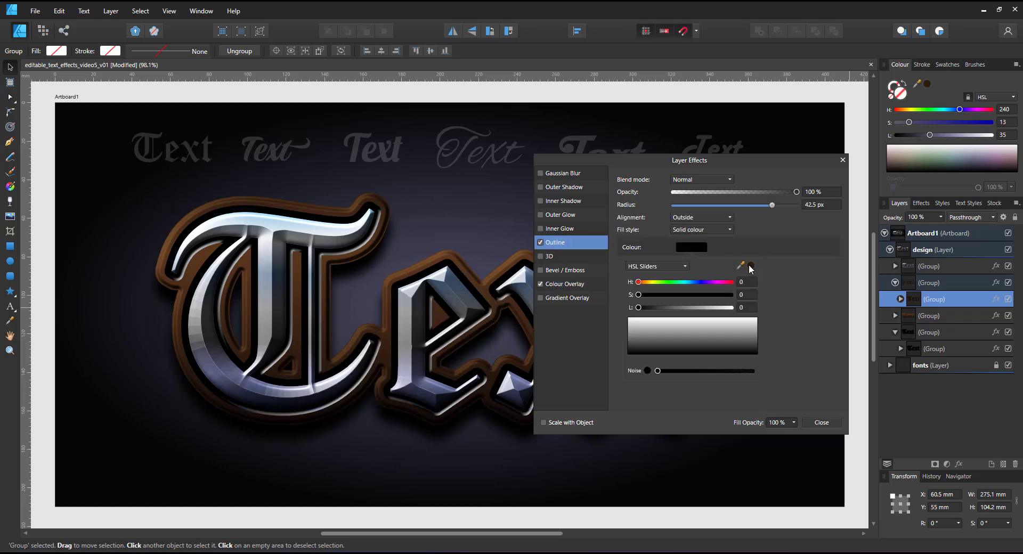
pyautogui.click(750, 266)
pyautogui.click(692, 248)
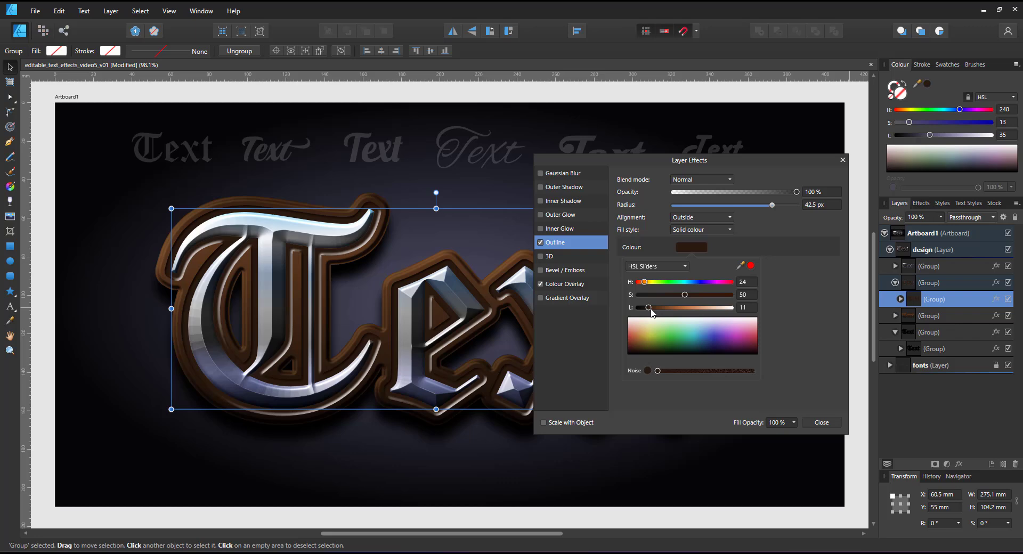
pyautogui.moveTo(648, 308); pyautogui.dragTo(645, 317)
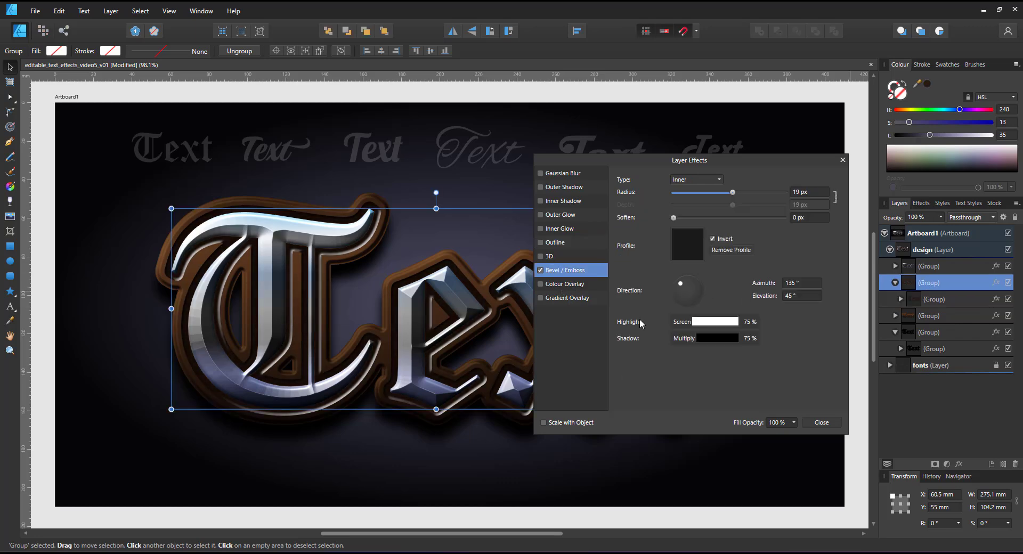
# Step: Set the indent group's bevel highlight to orange with hue 35 at 22% opacity, and the group's blend mode to Overlay
pyautogui.click(715, 321)
pyautogui.click(619, 356)
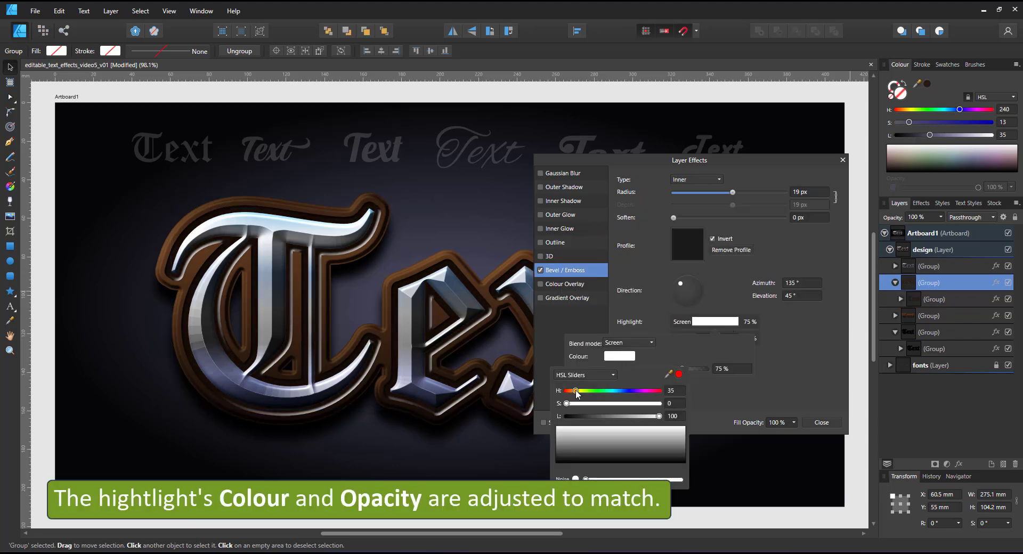
pyautogui.moveTo(659, 416); pyautogui.dragTo(626, 419)
pyautogui.moveTo(682, 369); pyautogui.dragTo(628, 370)
pyautogui.click(810, 327)
pyautogui.click(717, 338)
pyautogui.click(810, 353)
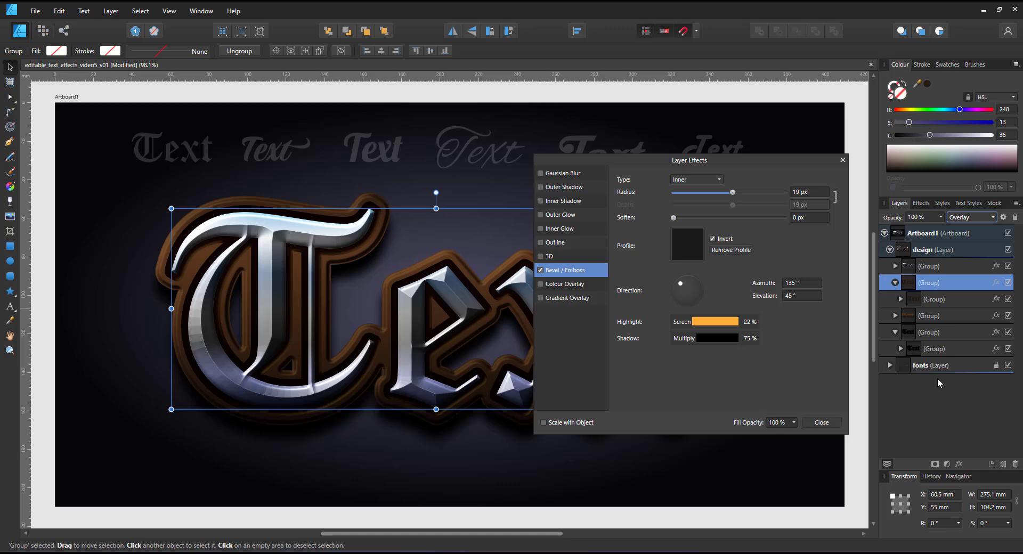
# Step: Set the indent's inner group outline colour to hue 24, saturation 28, lightness 22 and close the effects
pyautogui.click(934, 301)
pyautogui.click(691, 247)
pyautogui.moveTo(643, 307); pyautogui.dragTo(659, 307)
pyautogui.moveTo(685, 294); pyautogui.dragTo(663, 296)
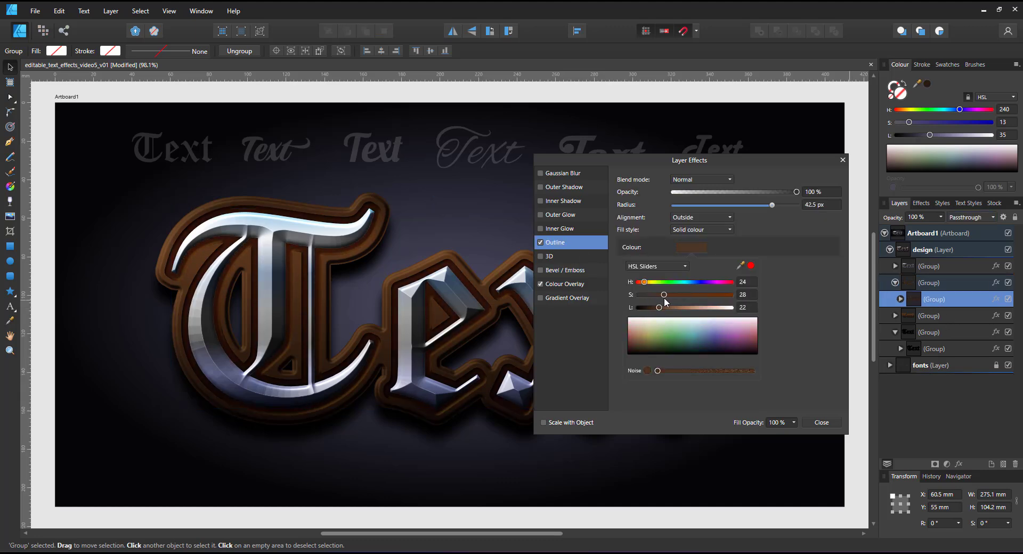
pyautogui.click(843, 160)
# Step: Add an Outer Shadow to the topmost metallic text group with radius about 18.1 px, offset about 13.1 px and intensity about 25%
pyautogui.click(908, 266)
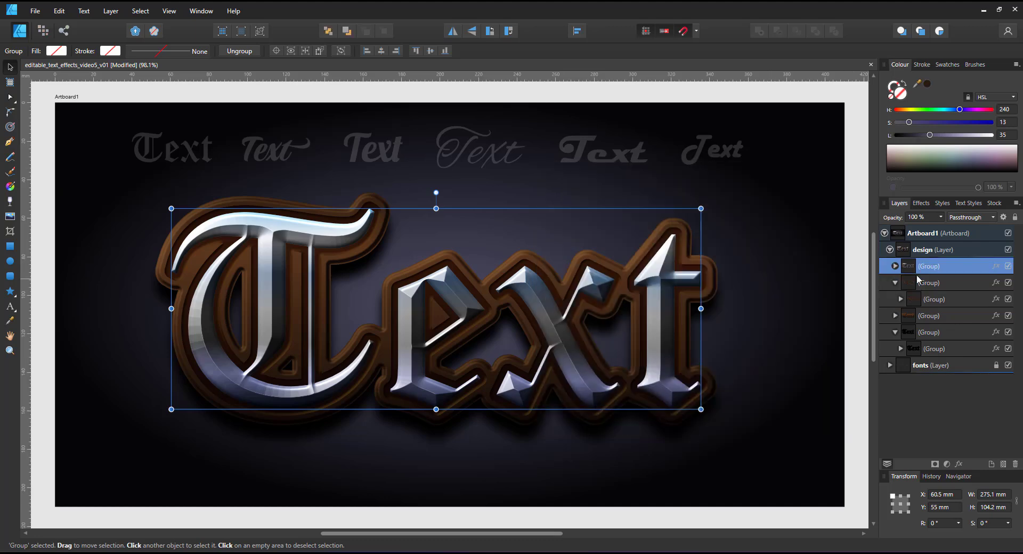
pyautogui.click(994, 266)
pyautogui.click(540, 188)
pyautogui.moveTo(696, 205); pyautogui.dragTo(738, 208)
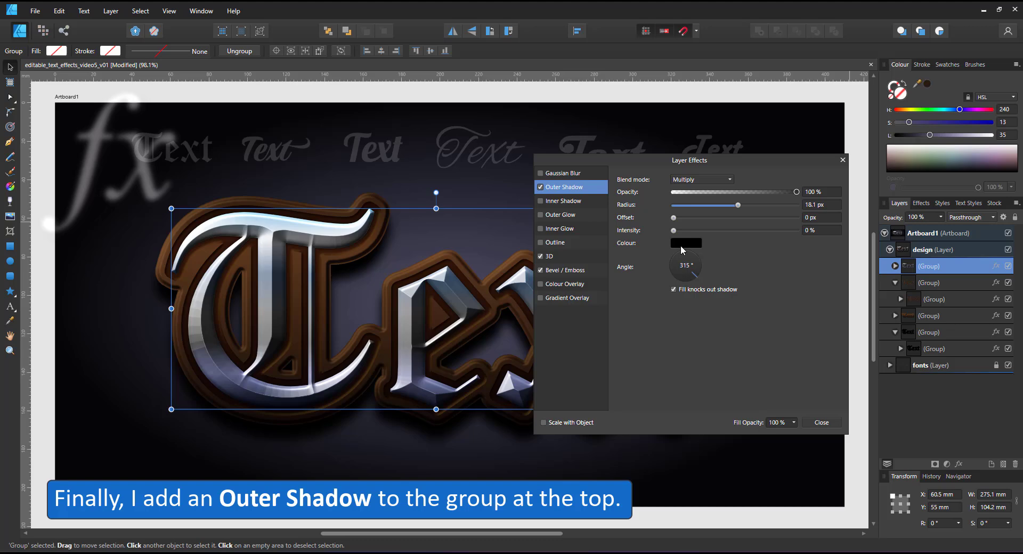
pyautogui.moveTo(673, 230); pyautogui.dragTo(731, 218)
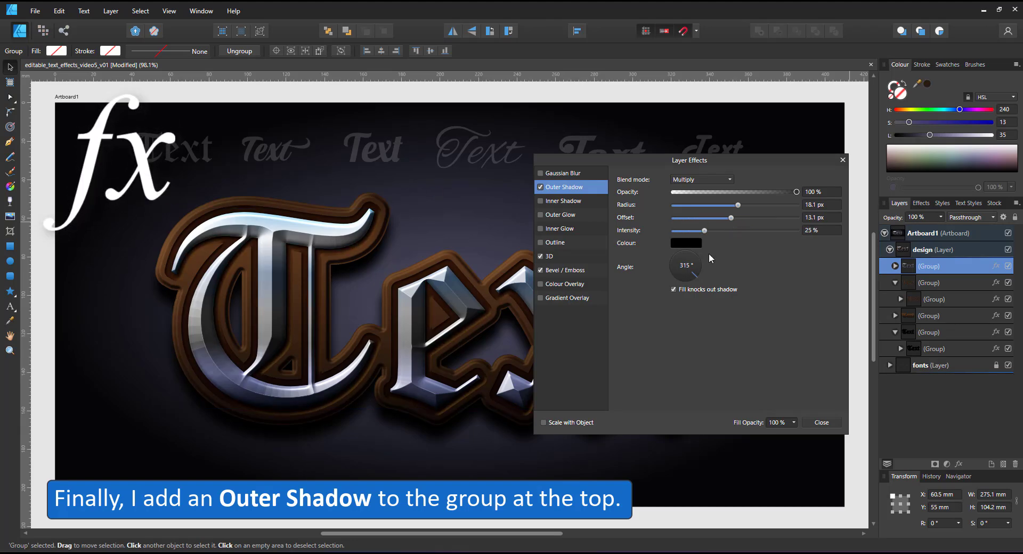
# Step: Set the outer shadow's angle to 300°, fine-tune its intensity, lower its opacity, close the effects and deselect the group
pyautogui.moveTo(694, 276)
pyautogui.mouseDown()
pyautogui.moveTo(685, 286)
pyautogui.moveTo(693, 268)
pyautogui.mouseUp()
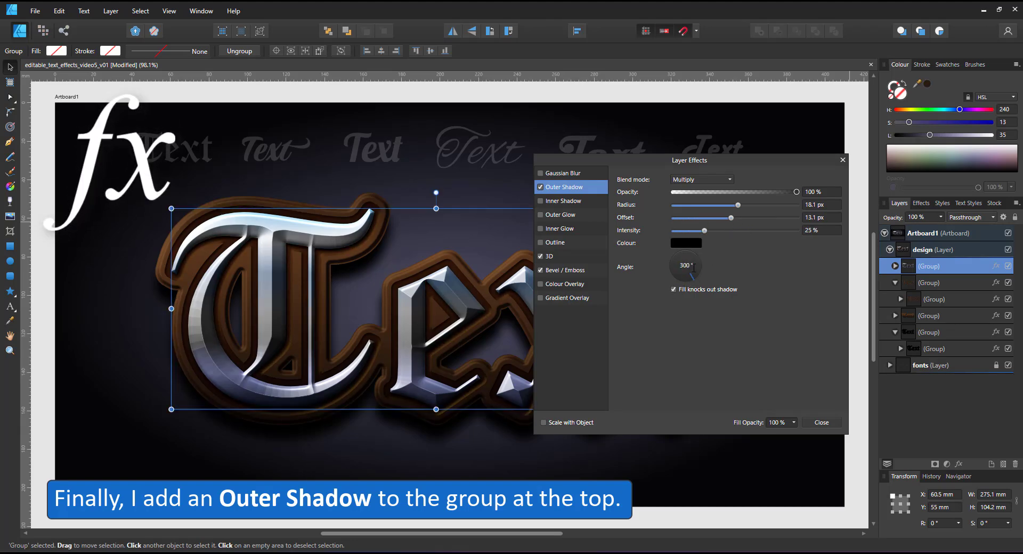
pyautogui.moveTo(704, 230); pyautogui.dragTo(740, 208)
pyautogui.moveTo(796, 192); pyautogui.dragTo(774, 191)
pyautogui.click(842, 160)
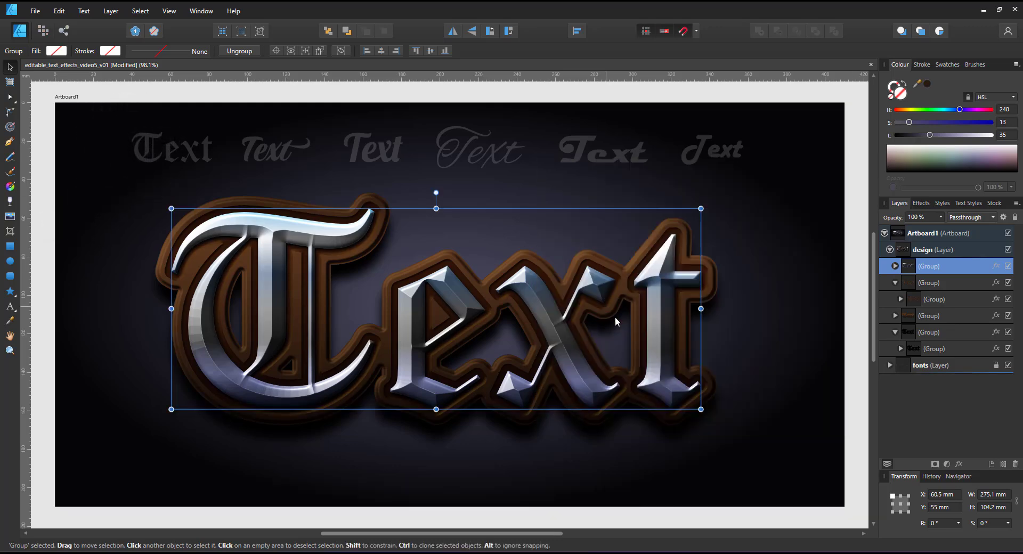
pyautogui.hotkey('ctrl', 'd')
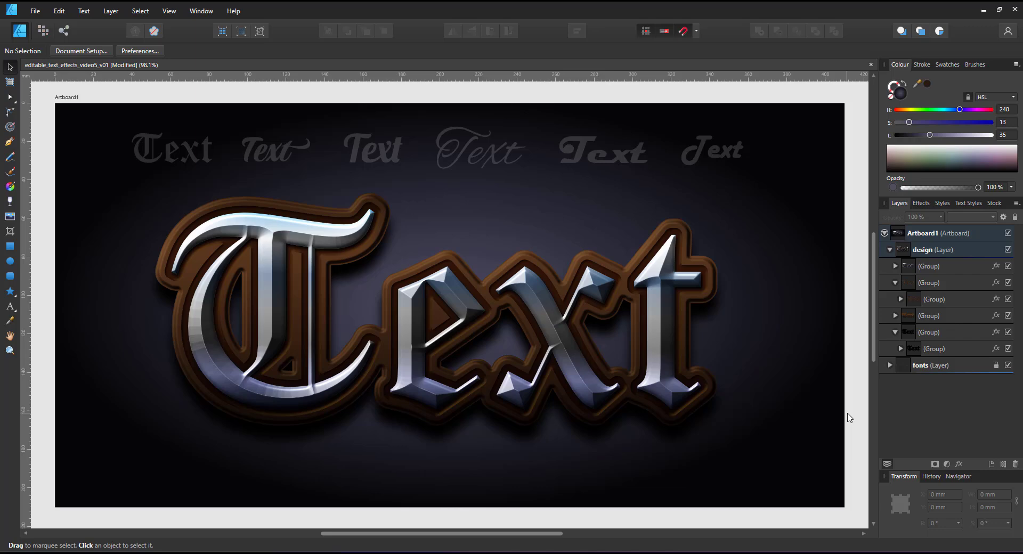
# Step: Replace the wording of the metallic text with "Odin"
pyautogui.click(10, 307)
pyautogui.doubleClick(274, 315)
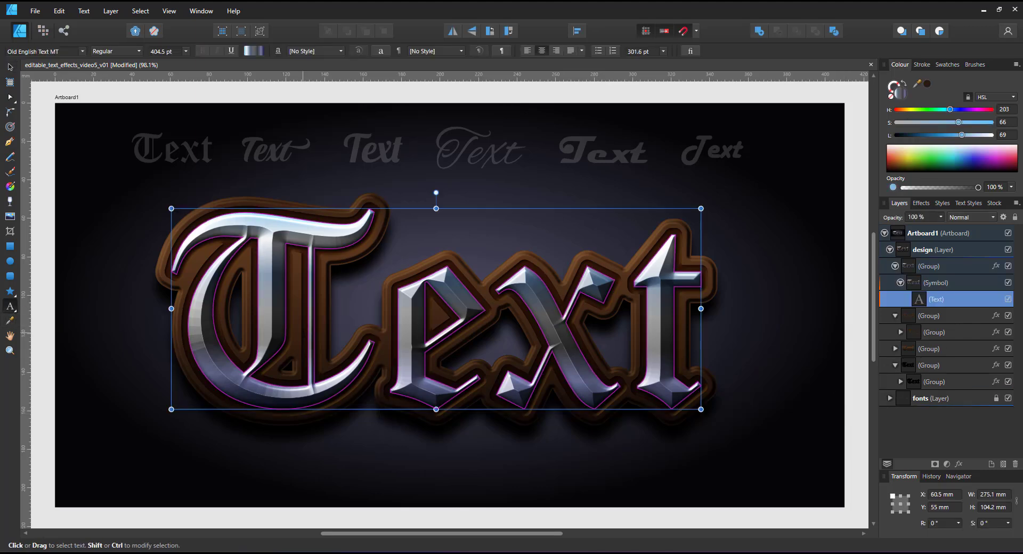
pyautogui.write('Odin')
# Step: Undo the wording changes back to "Text" and deselect the text
pyautogui.hotkey('ctrl', 'z')
pyautogui.hotkey('ctrl', 'z')
pyautogui.hotkey('ctrl', 'z')
pyautogui.hotkey('ctrl', 'z')
pyautogui.hotkey('ctrl', 'z')
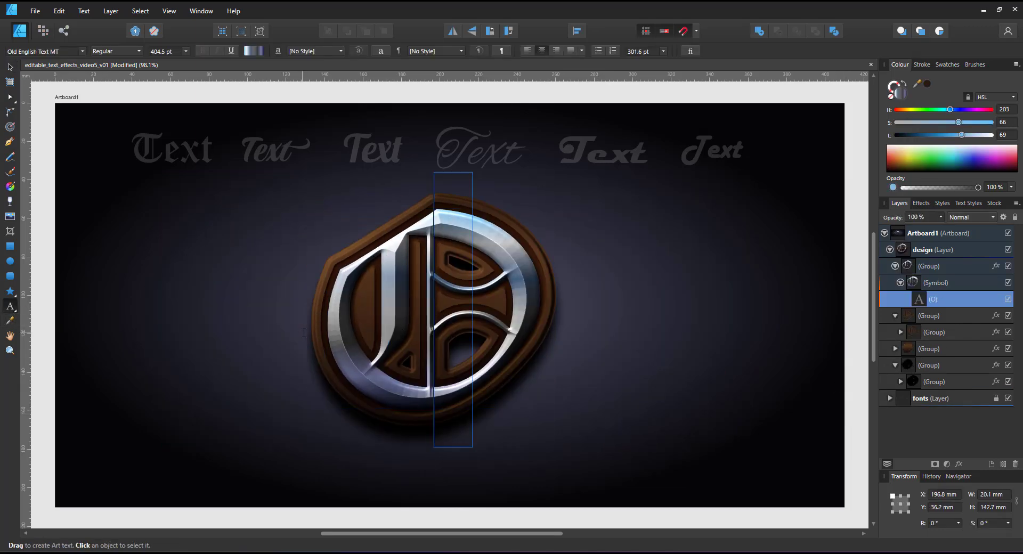
pyautogui.press('v')
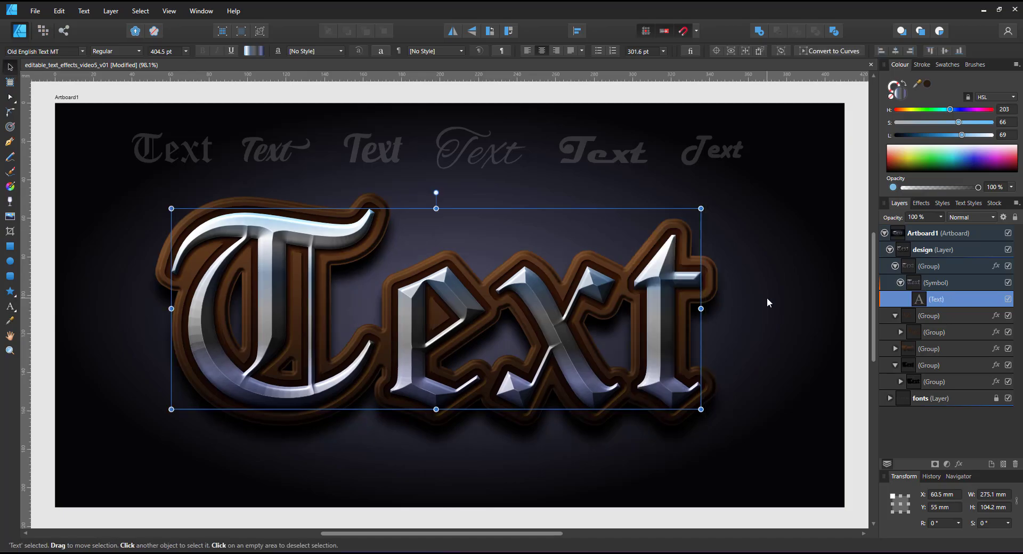
pyautogui.click(815, 303)
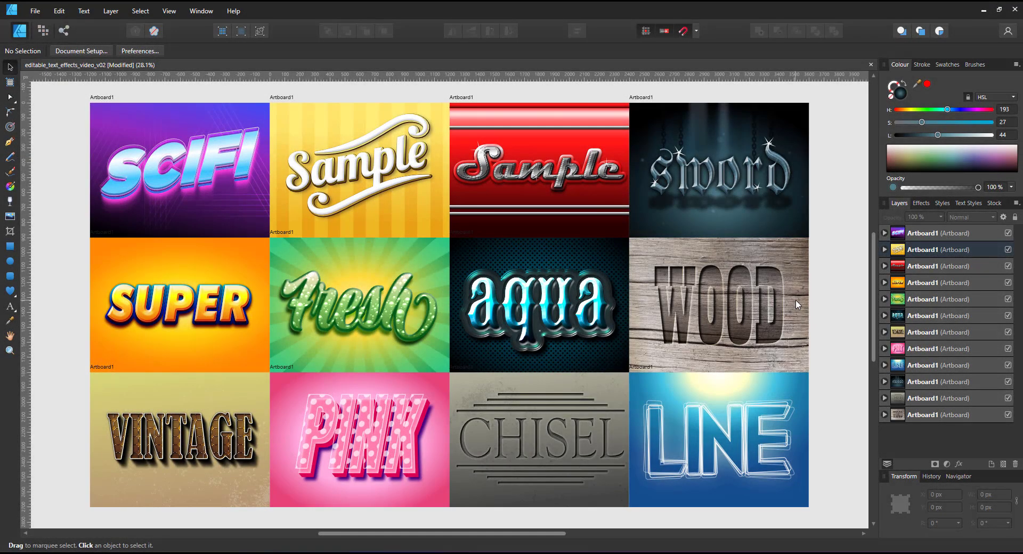